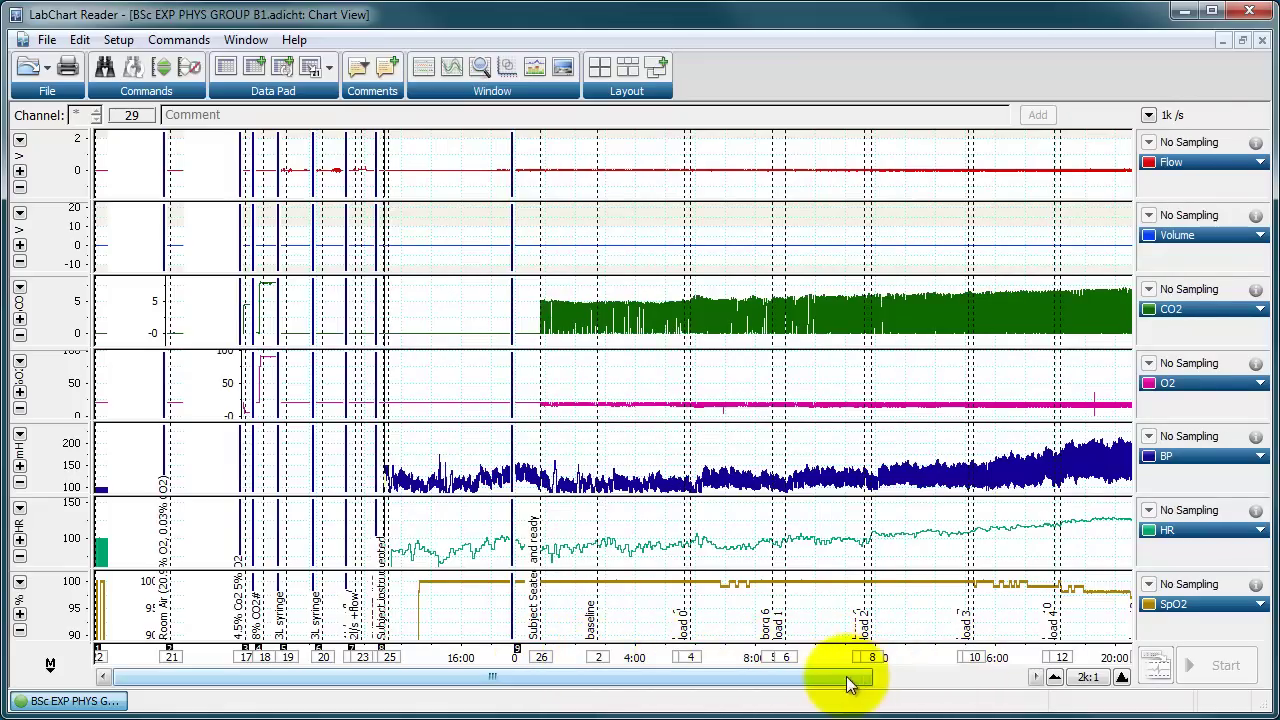
{"action": "mouse_move", "coordinate": [830, 685]}
{"action": "left_mouse_down"}
{"action": "mouse_move", "coordinate": [986, 680]}
{"action": "mouse_move", "coordinate": [740, 685]}
{"action": "mouse_move", "coordinate": [1034, 674]}
{"action": "mouse_move", "coordinate": [849, 677]}
{"action": "left_mouse_up"}
{"action": "left_click", "coordinate": [1050, 680]}
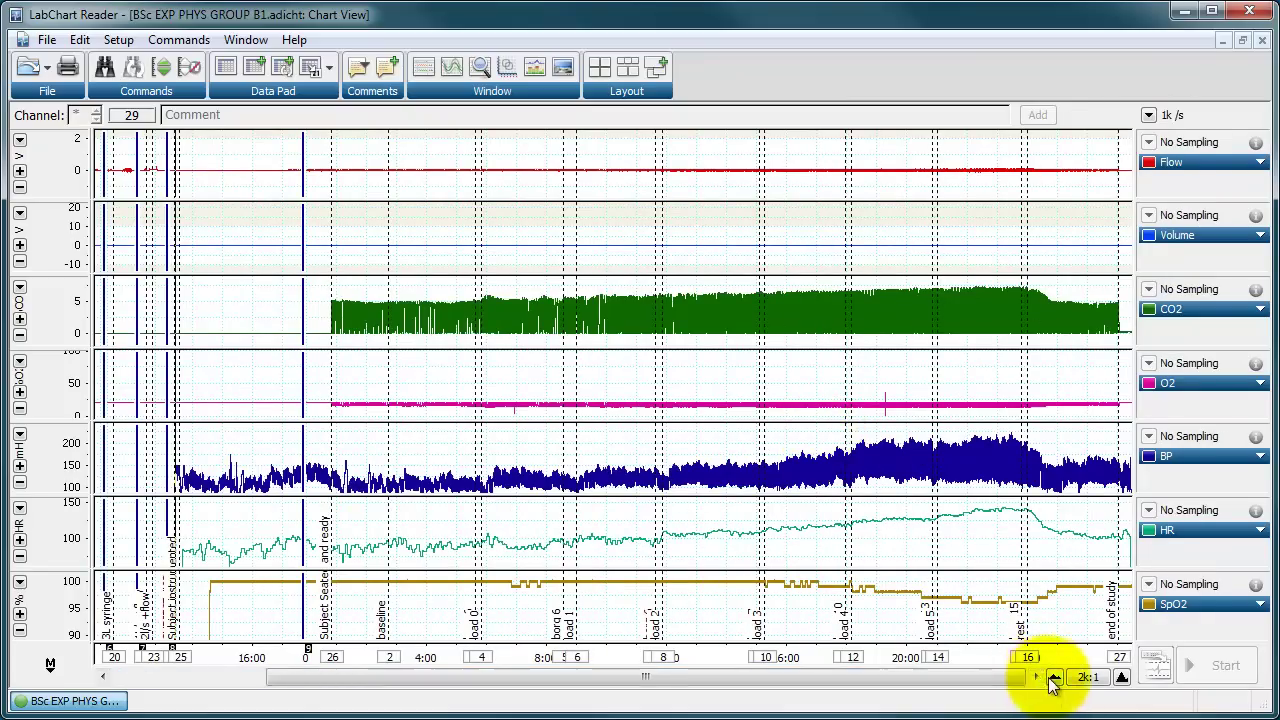
{"action": "left_click", "coordinate": [1122, 679]}
{"action": "left_click", "coordinate": [1122, 679]}
{"action": "left_click", "coordinate": [1122, 679]}
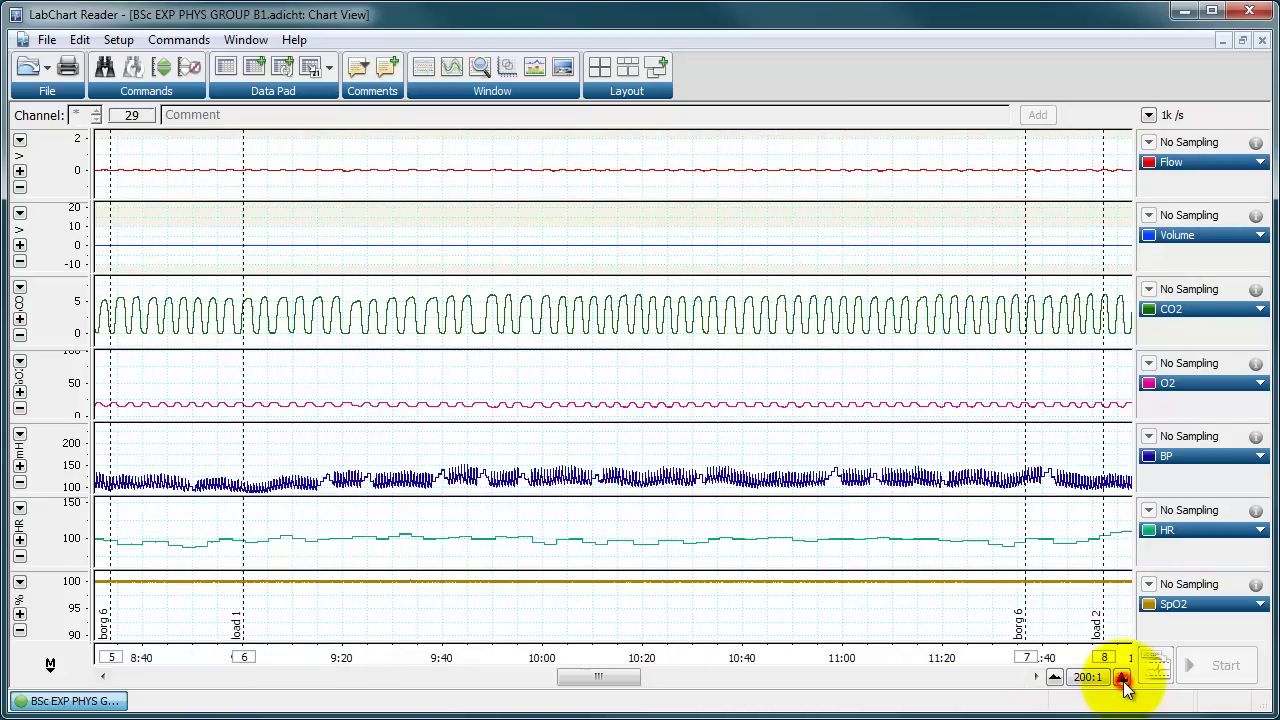
{"action": "left_click", "coordinate": [1122, 679]}
{"action": "left_click_drag", "start_coordinate": [600, 676], "coordinate": [780, 680]}
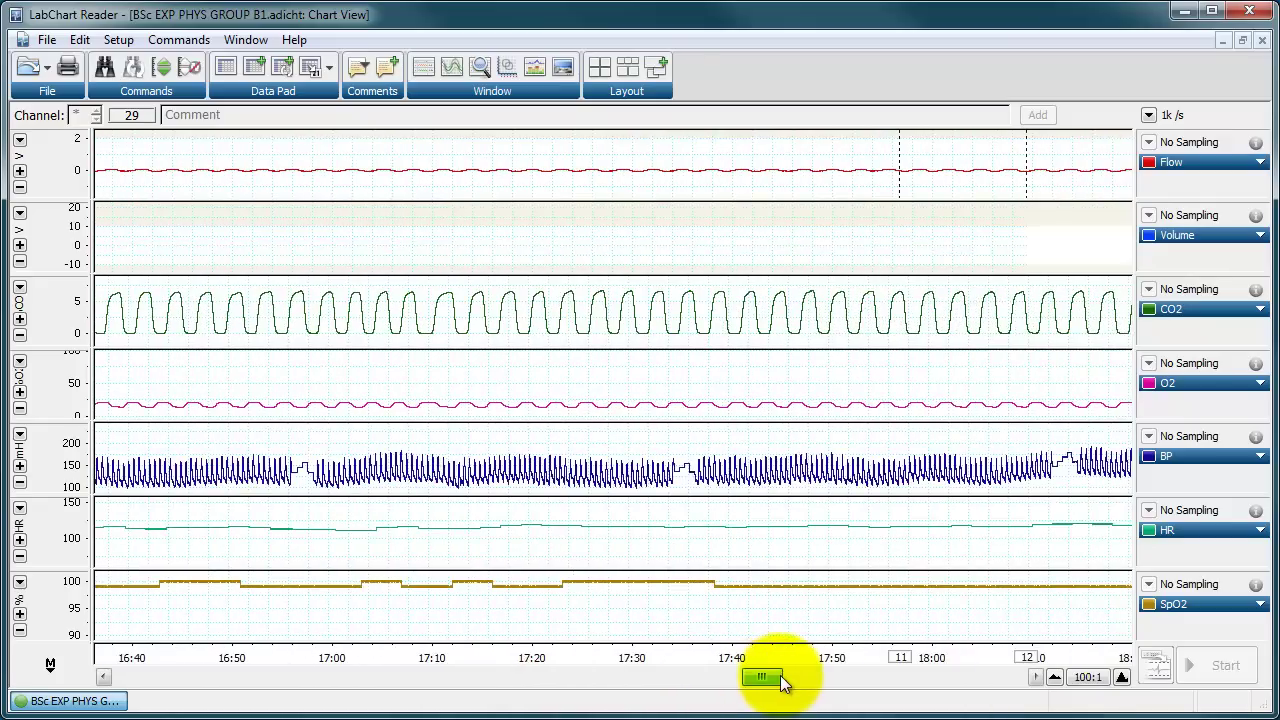
{"action": "left_click", "coordinate": [1054, 679]}
{"action": "left_click", "coordinate": [1054, 679]}
{"action": "left_click", "coordinate": [1054, 679]}
{"action": "left_click", "coordinate": [1054, 679]}
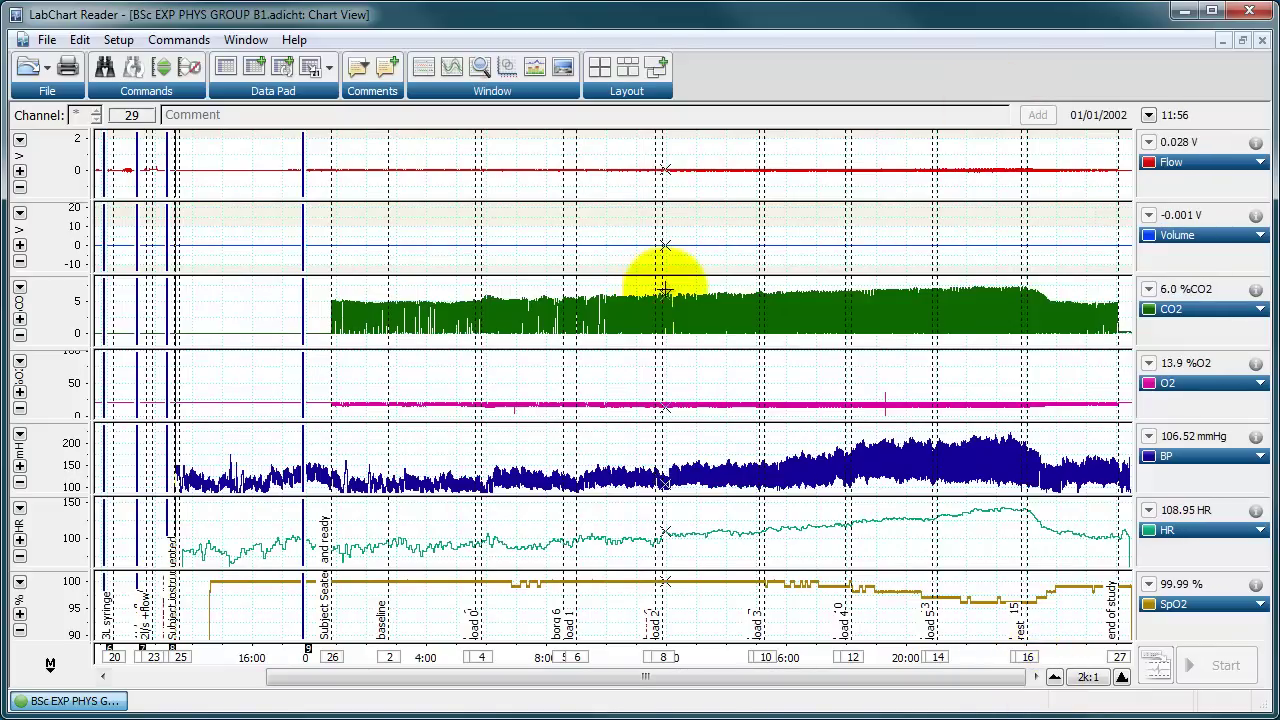
{"action": "left_click", "coordinate": [47, 39]}
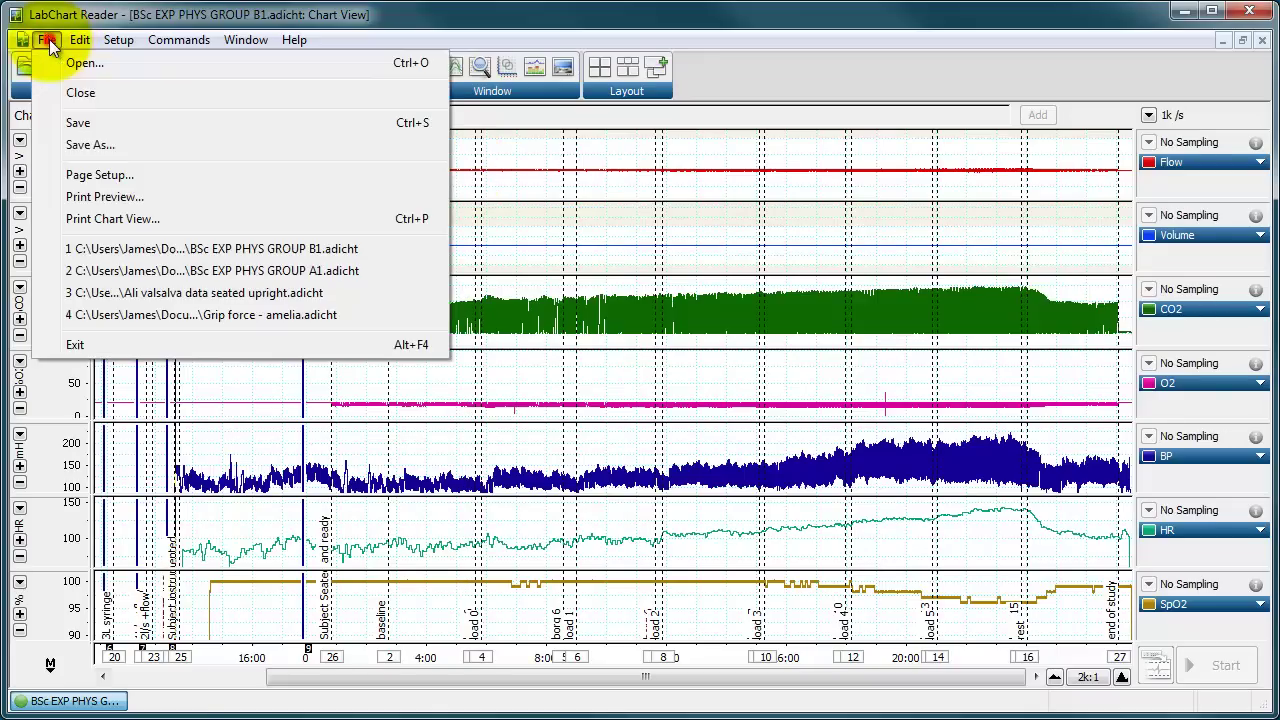
{"action": "left_click", "coordinate": [88, 123]}
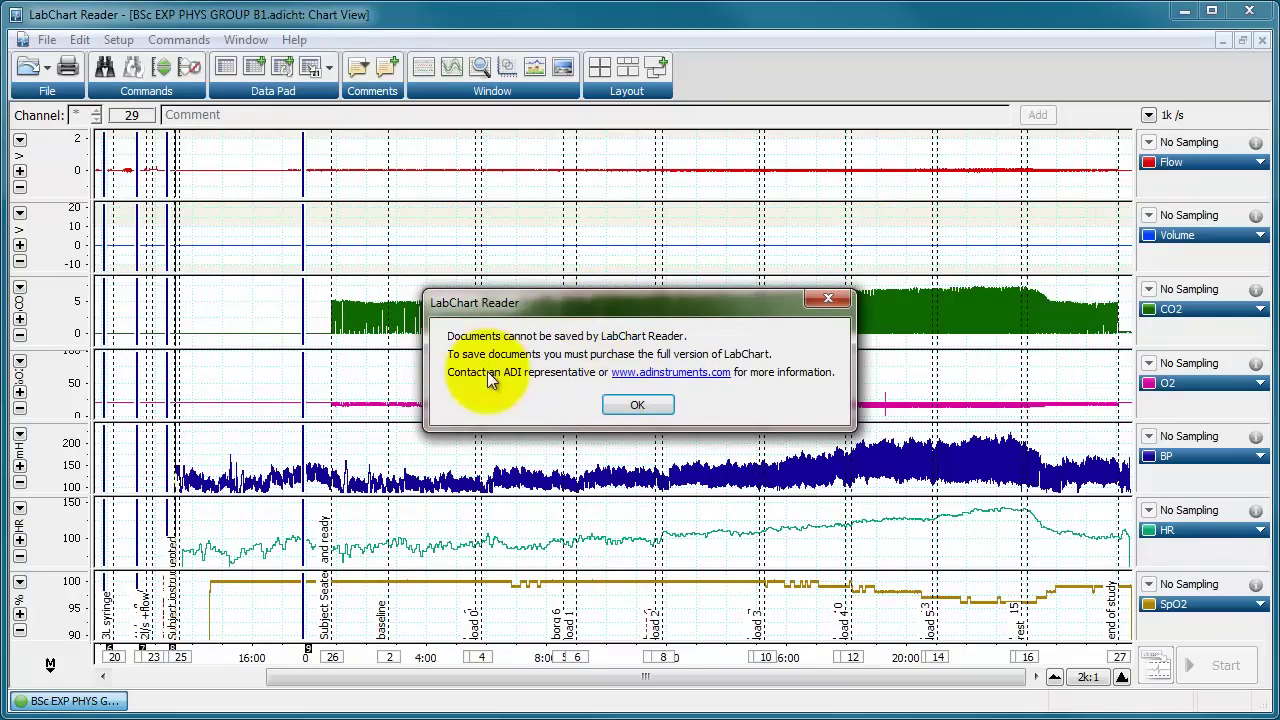
{"action": "left_click", "coordinate": [634, 407]}
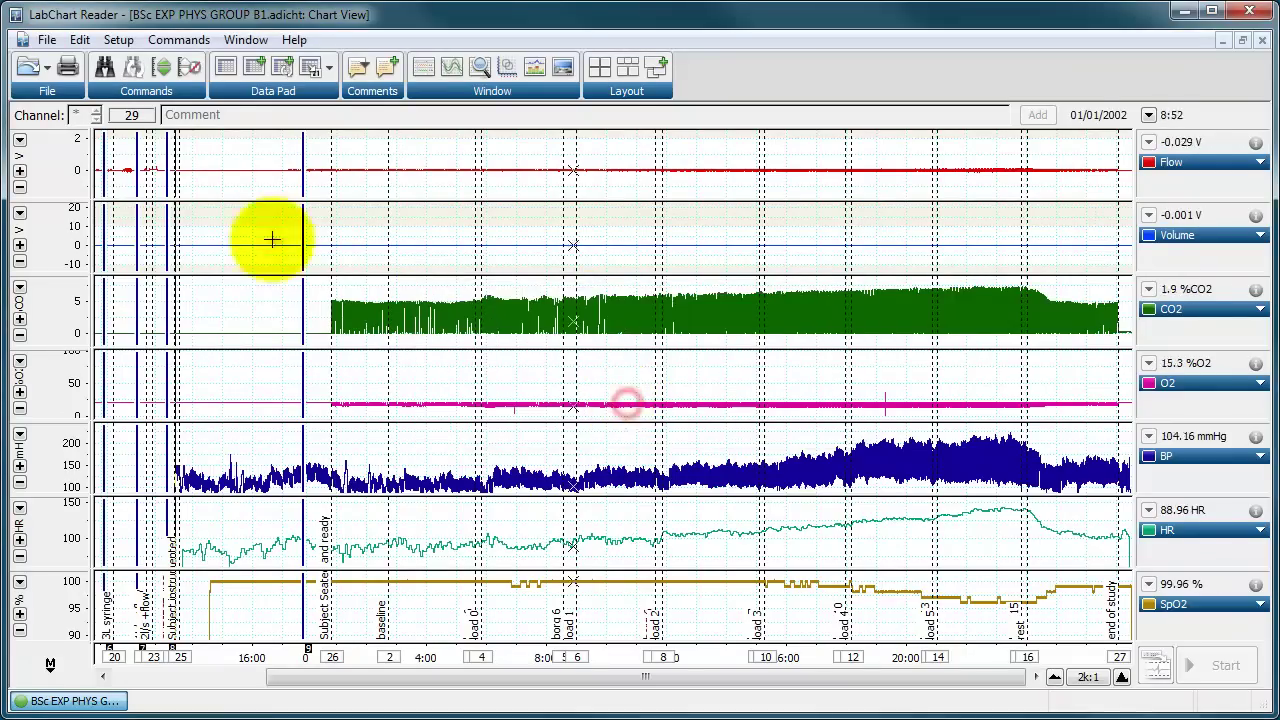
{"action": "left_click", "coordinate": [48, 40]}
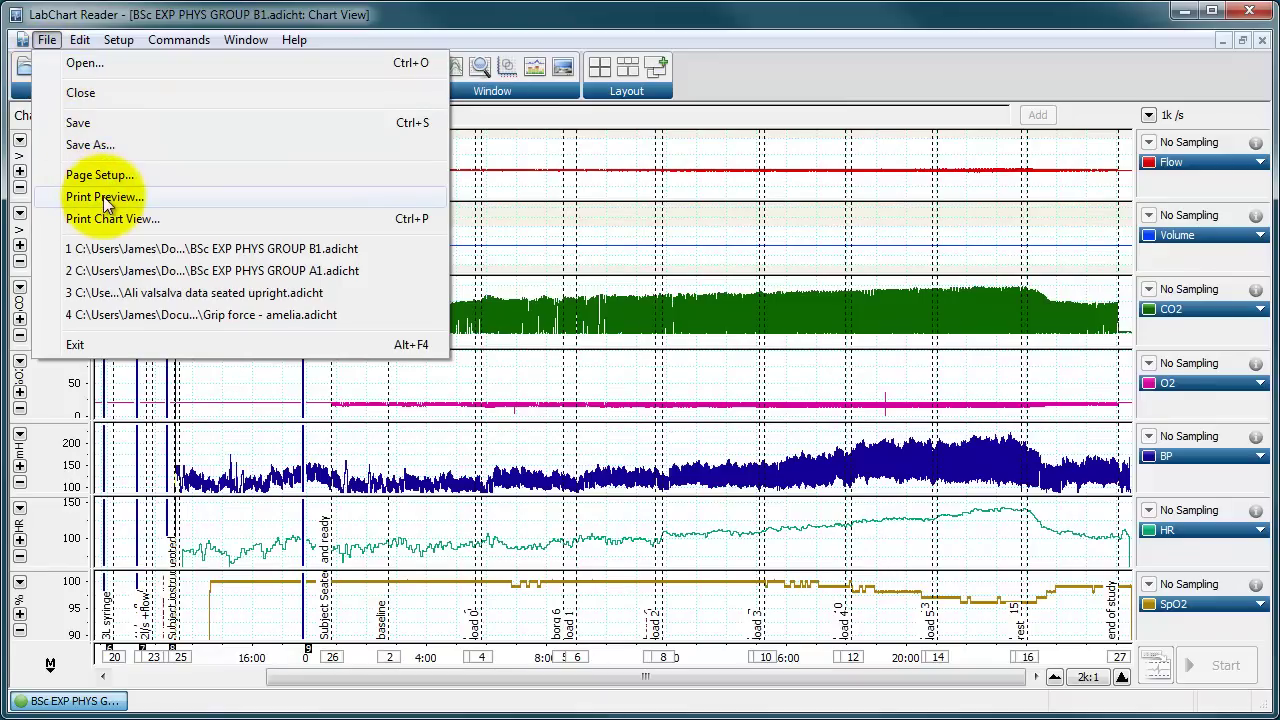
{"action": "left_click", "coordinate": [585, 349]}
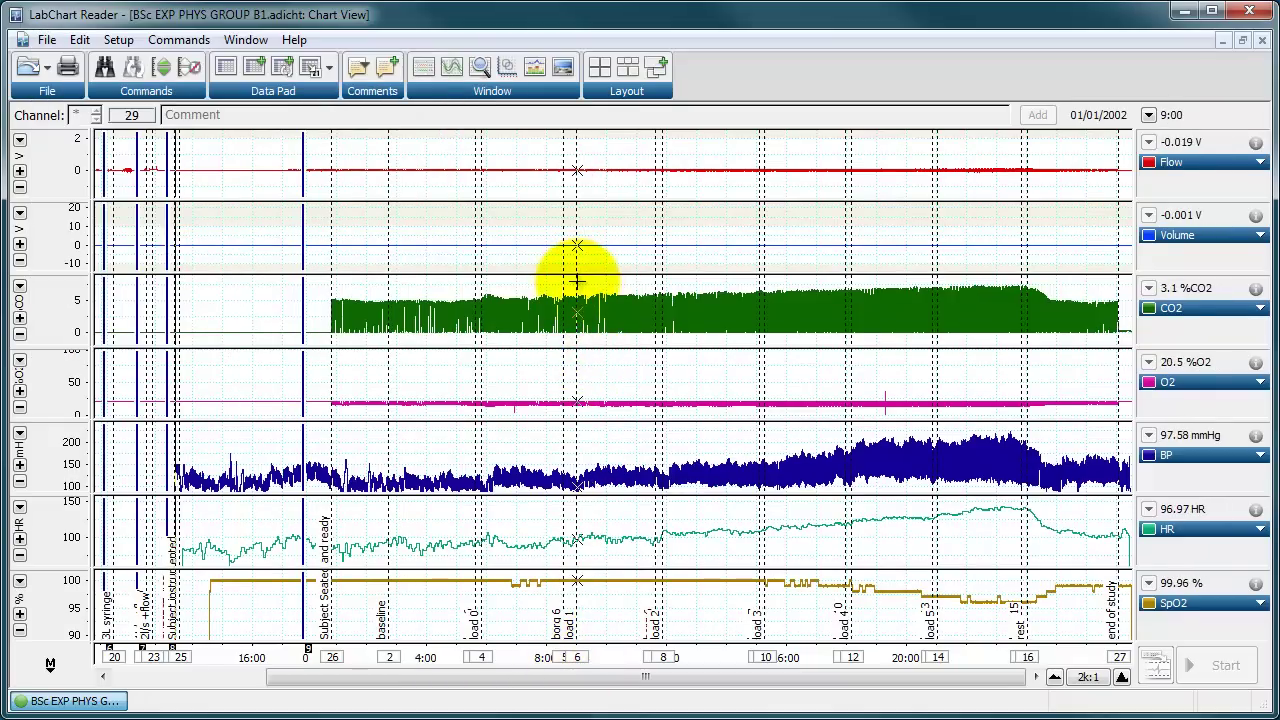
Step: Select the CO2 trace around load 1 and preview how the selection prints
{"action": "left_click_drag", "start_coordinate": [581, 282], "coordinate": [660, 345]}
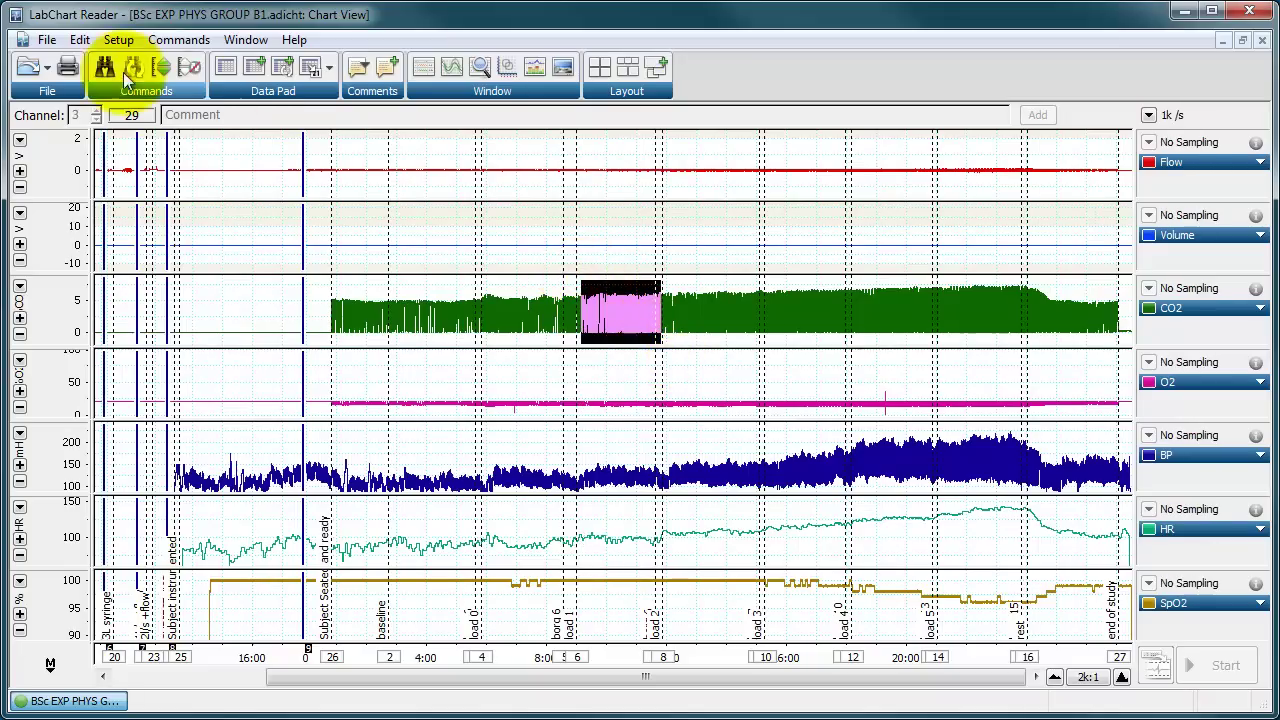
{"action": "left_click", "coordinate": [47, 40]}
{"action": "left_click", "coordinate": [119, 197]}
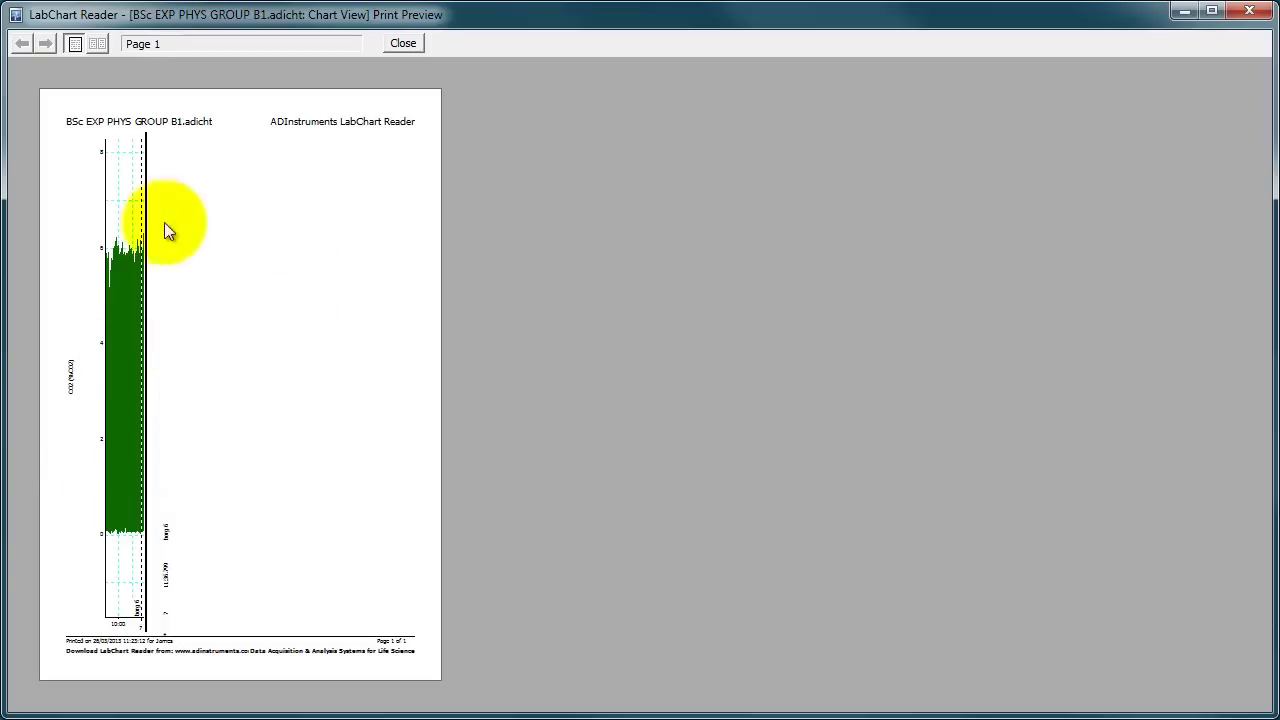
{"action": "left_click", "coordinate": [403, 44]}
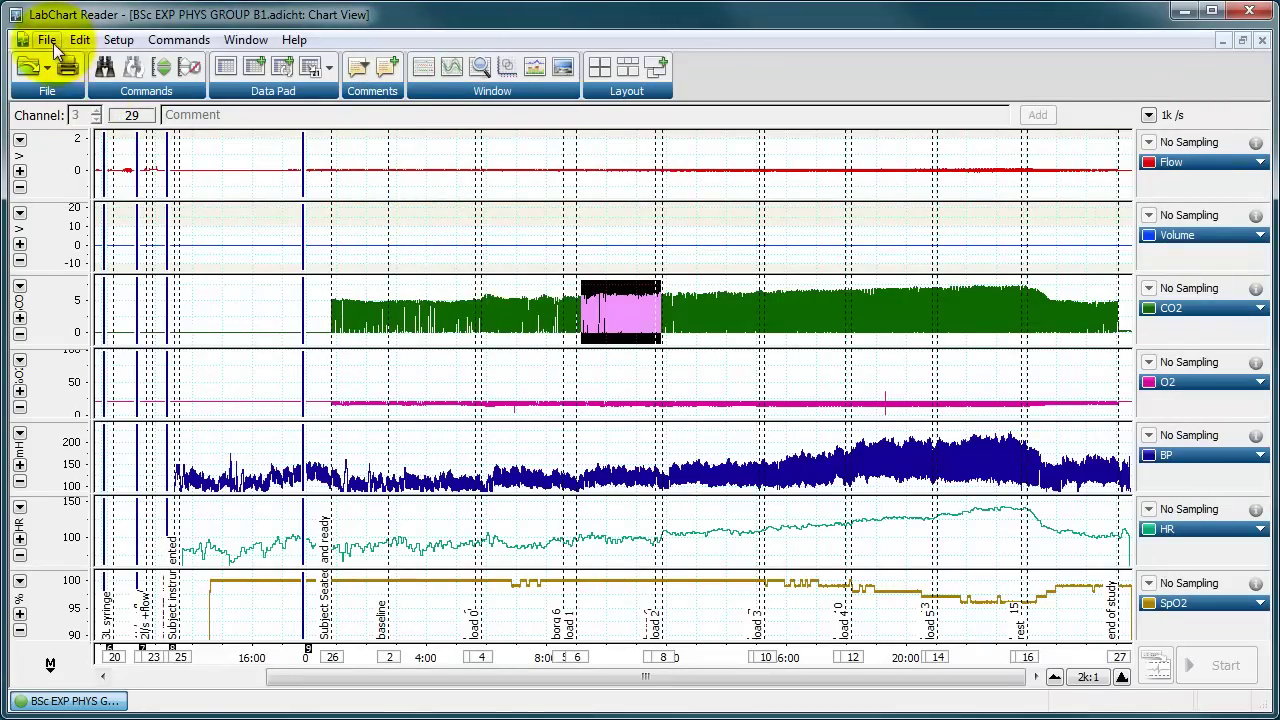
Step: Preview the printout of the CO2 selection a second time
{"action": "left_click", "coordinate": [45, 40]}
{"action": "left_click", "coordinate": [85, 195]}
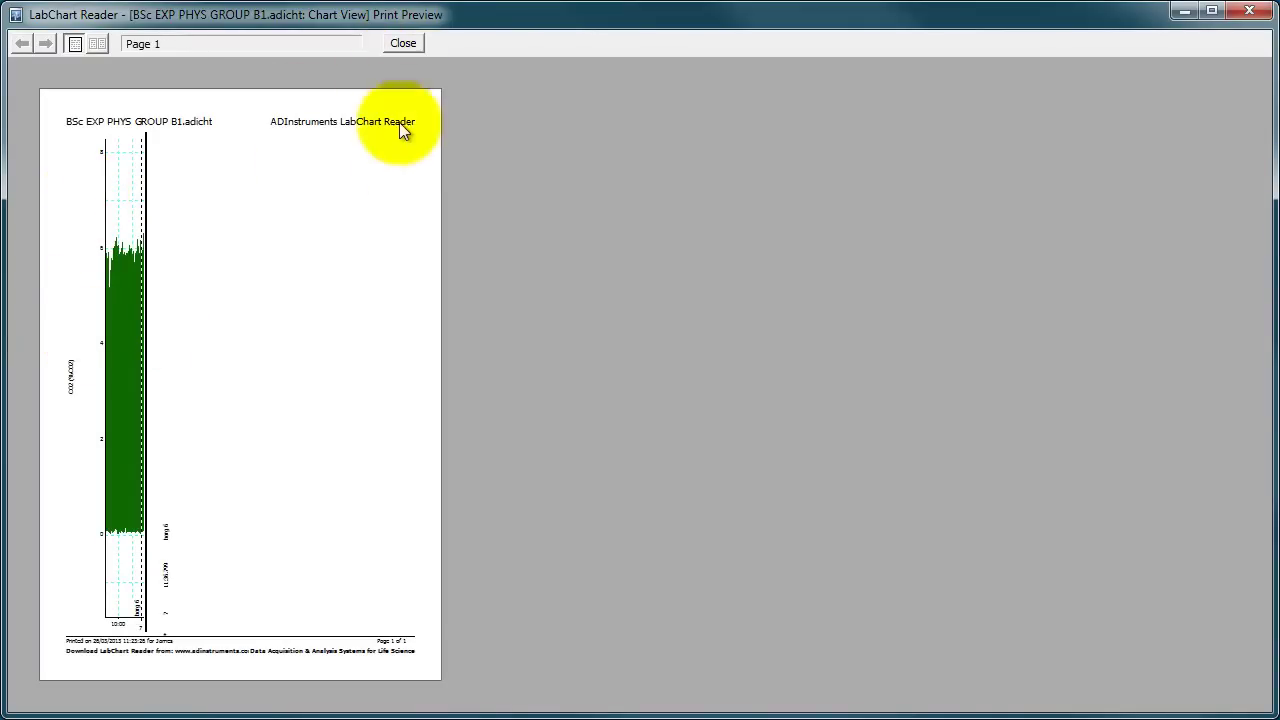
{"action": "left_click", "coordinate": [400, 44]}
{"action": "left_click", "coordinate": [47, 39]}
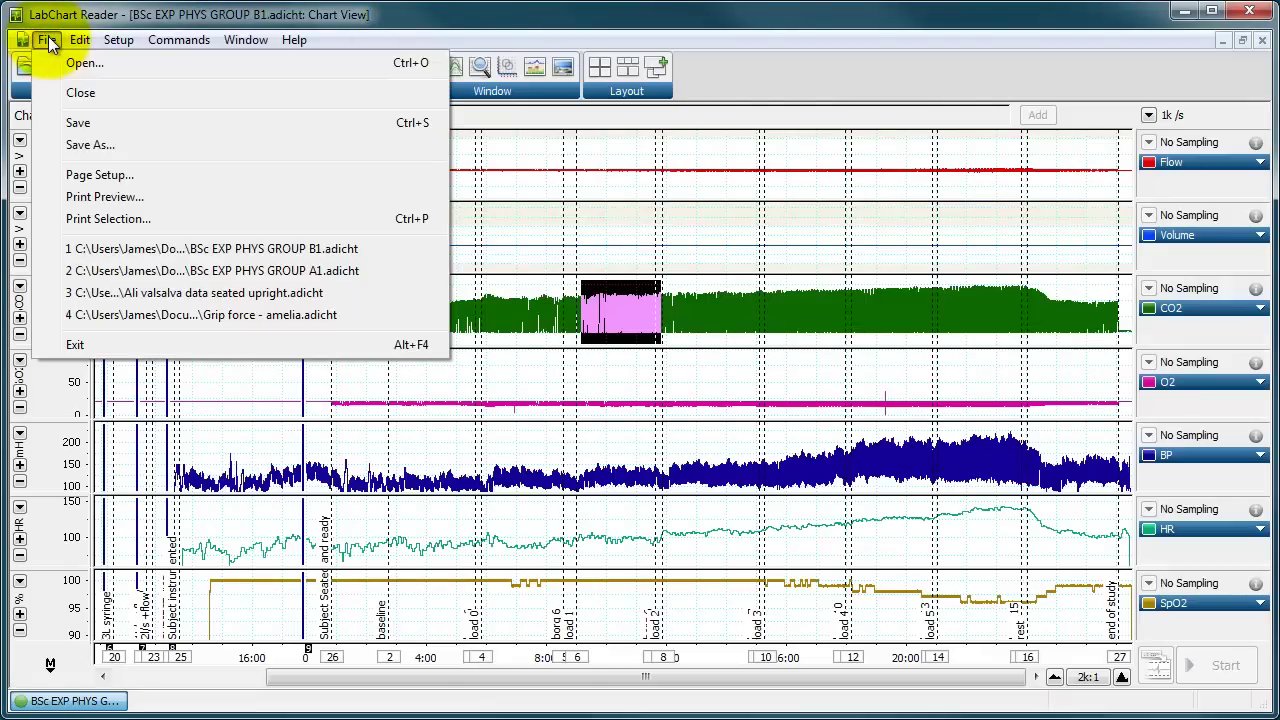
Step: Set the page orientation to Landscape in Page Setup
{"action": "left_click", "coordinate": [107, 175]}
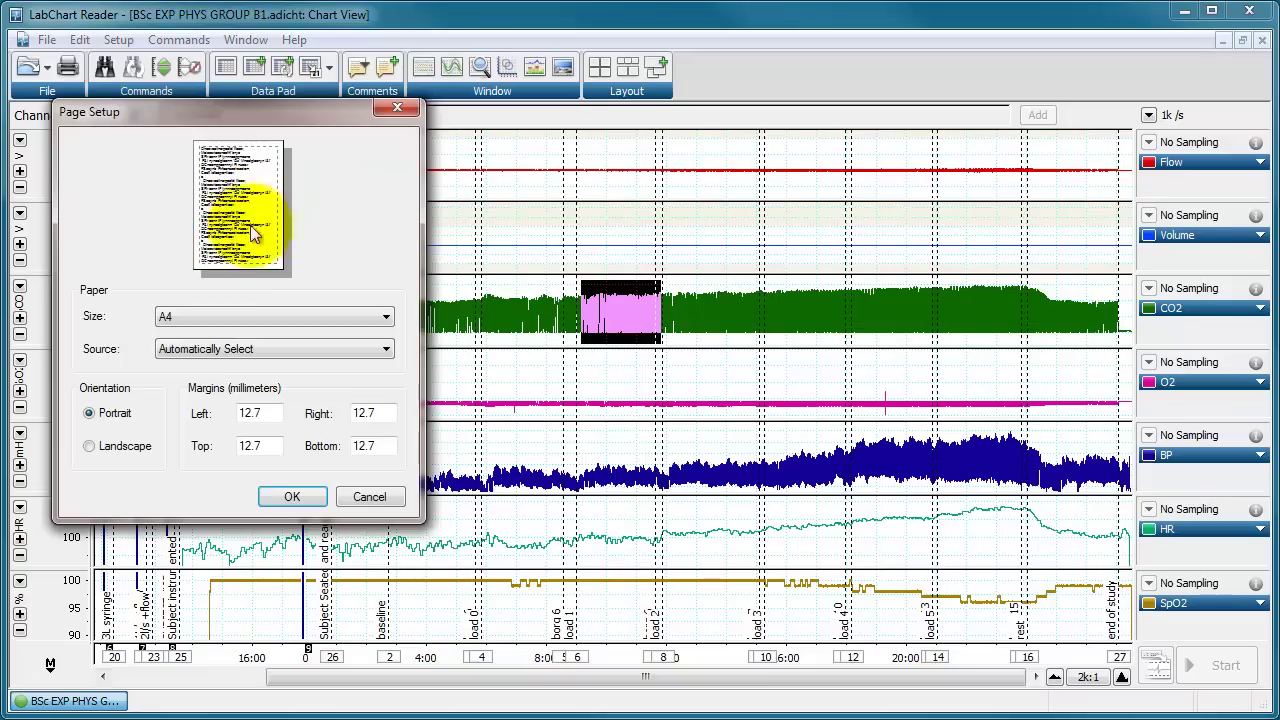
{"action": "left_click", "coordinate": [132, 449]}
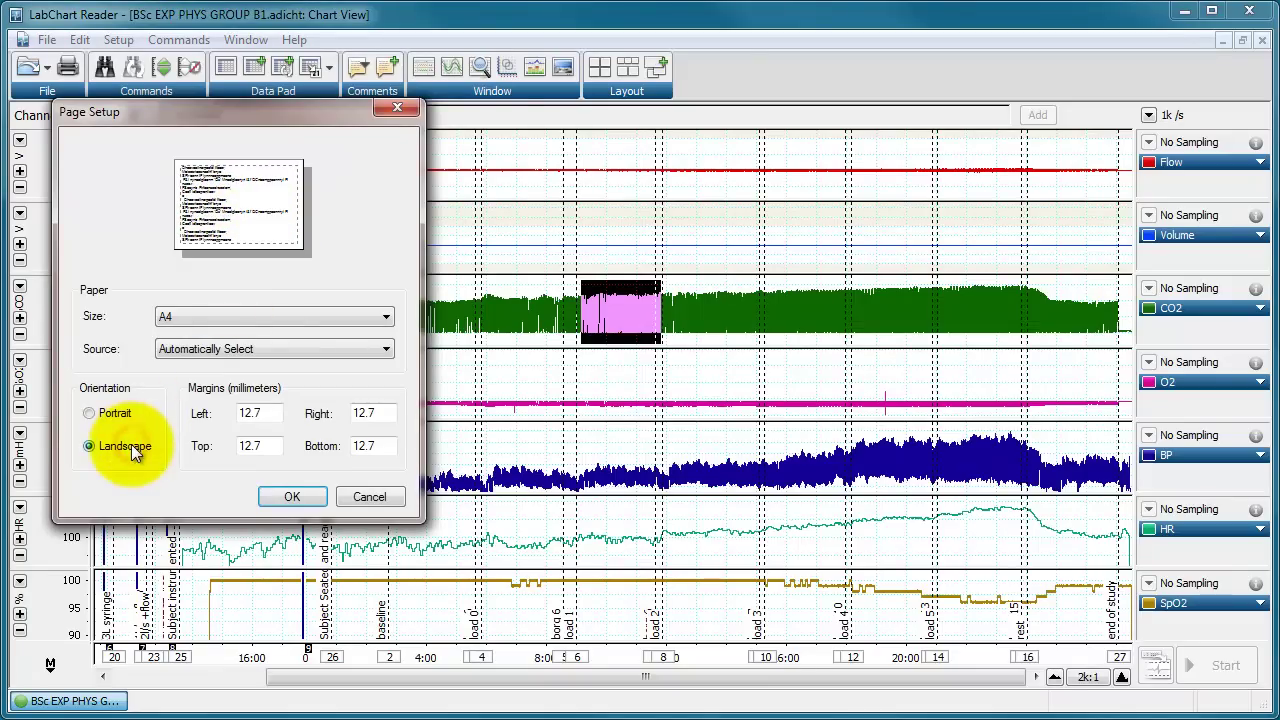
{"action": "left_click", "coordinate": [291, 497]}
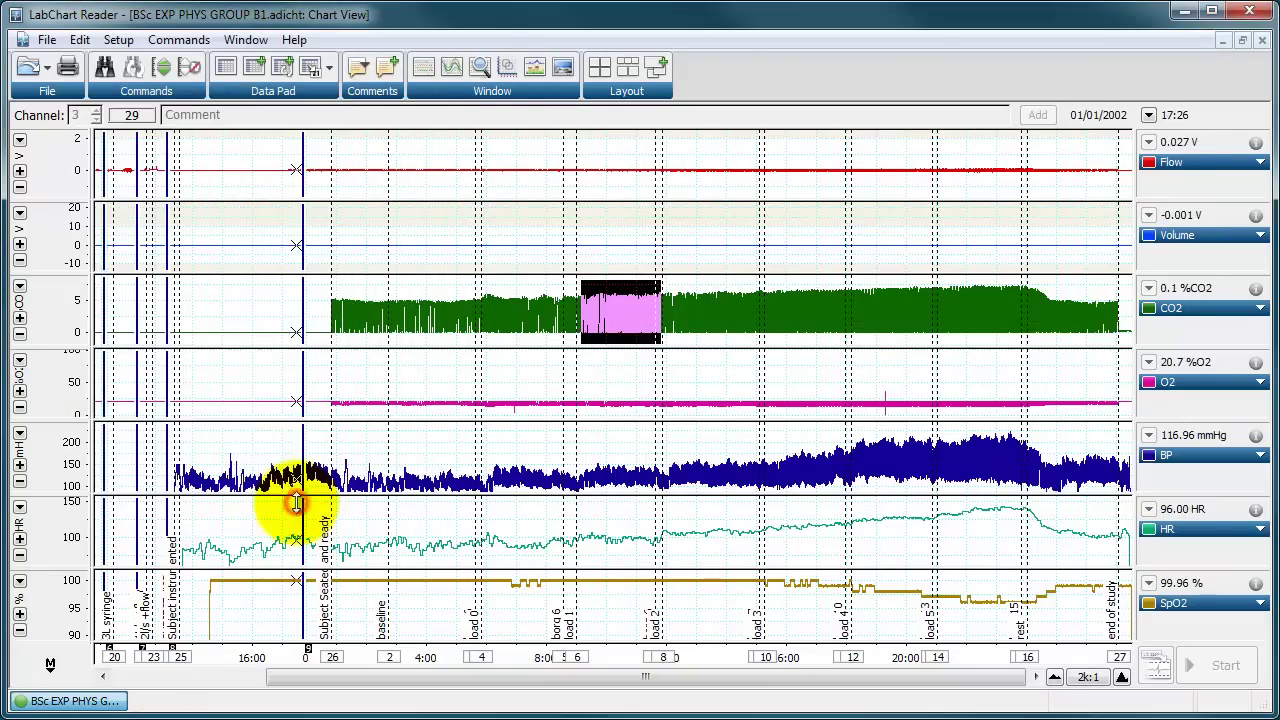
Step: Check the landscape print preview of the CO2 selection, then clear the selection
{"action": "left_click", "coordinate": [44, 32]}
{"action": "left_click", "coordinate": [110, 196]}
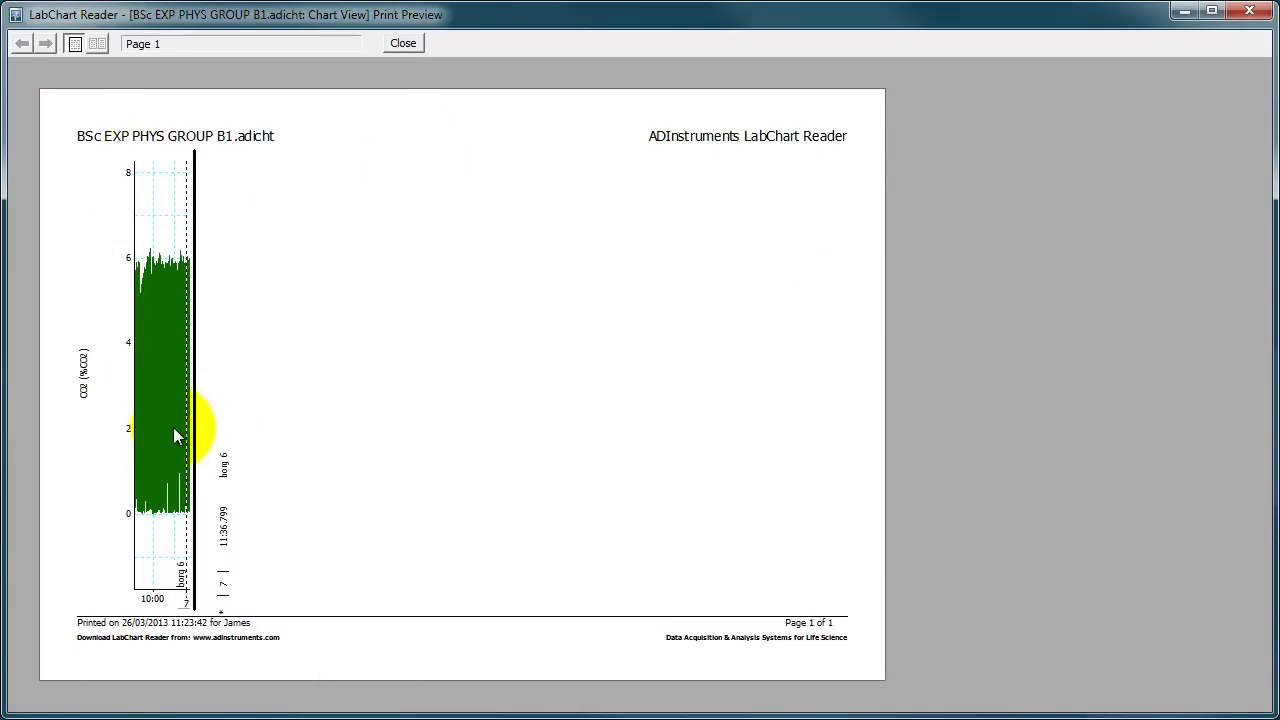
{"action": "left_click", "coordinate": [405, 43]}
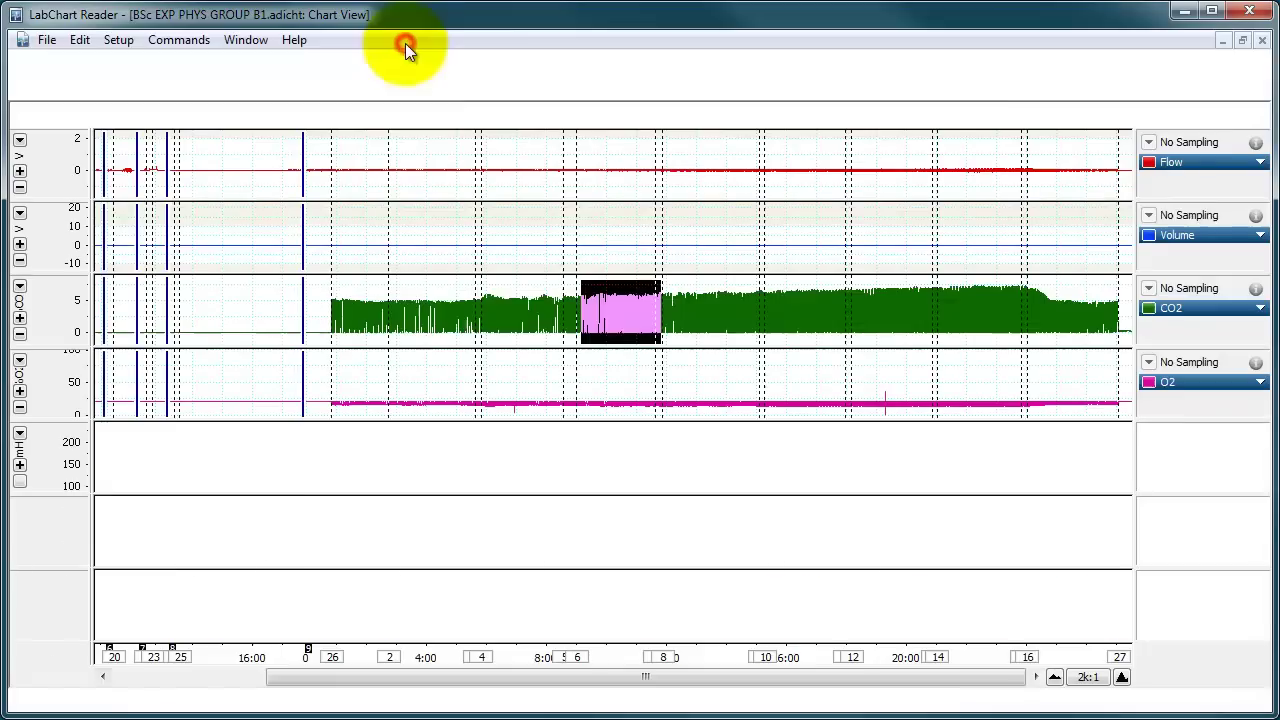
{"action": "left_click", "coordinate": [650, 379]}
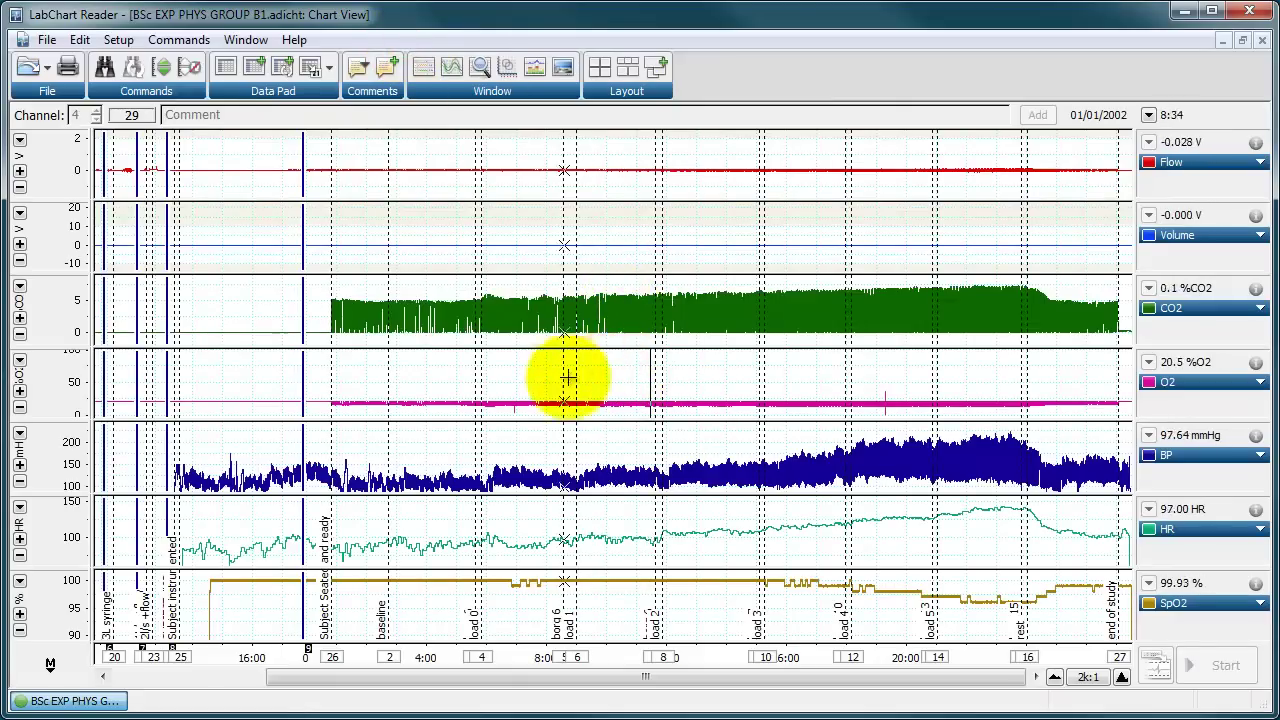
Step: Reselect the CO2 stretch near load 1 and check its print preview
{"action": "left_click", "coordinate": [1123, 678]}
{"action": "left_click", "coordinate": [1053, 679]}
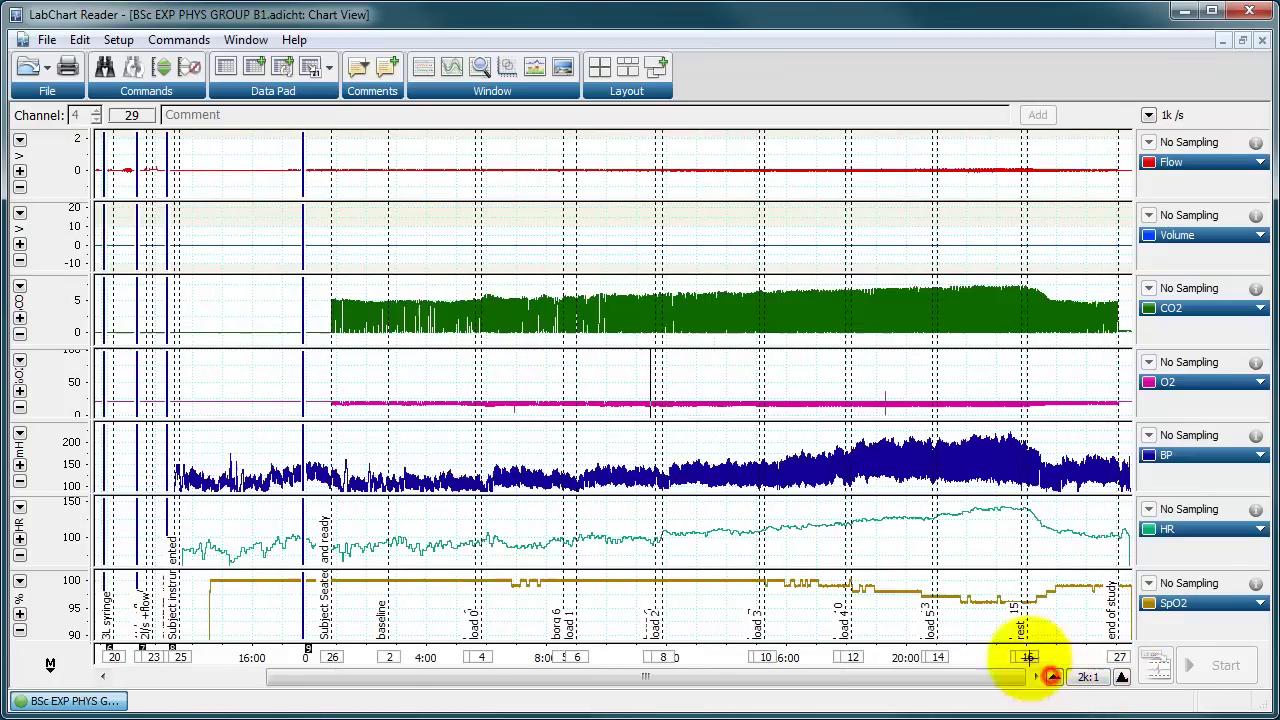
{"action": "left_click_drag", "start_coordinate": [586, 280], "coordinate": [655, 345]}
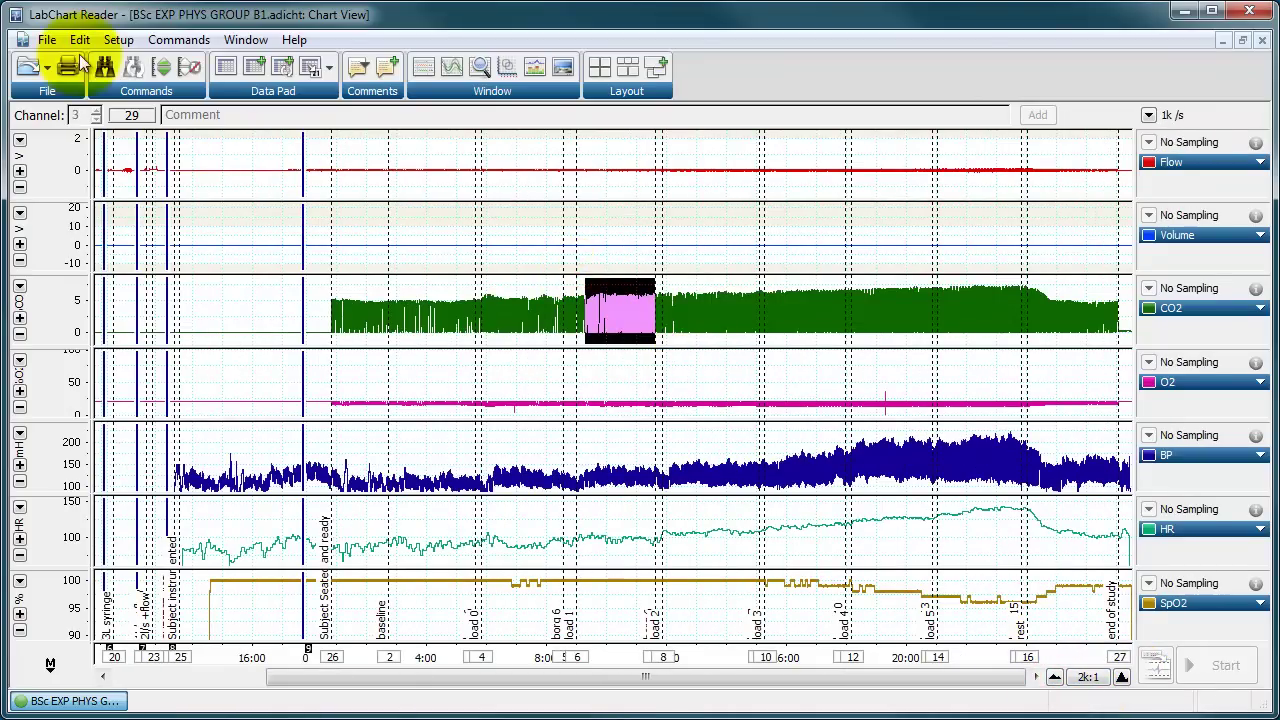
{"action": "left_click", "coordinate": [47, 40]}
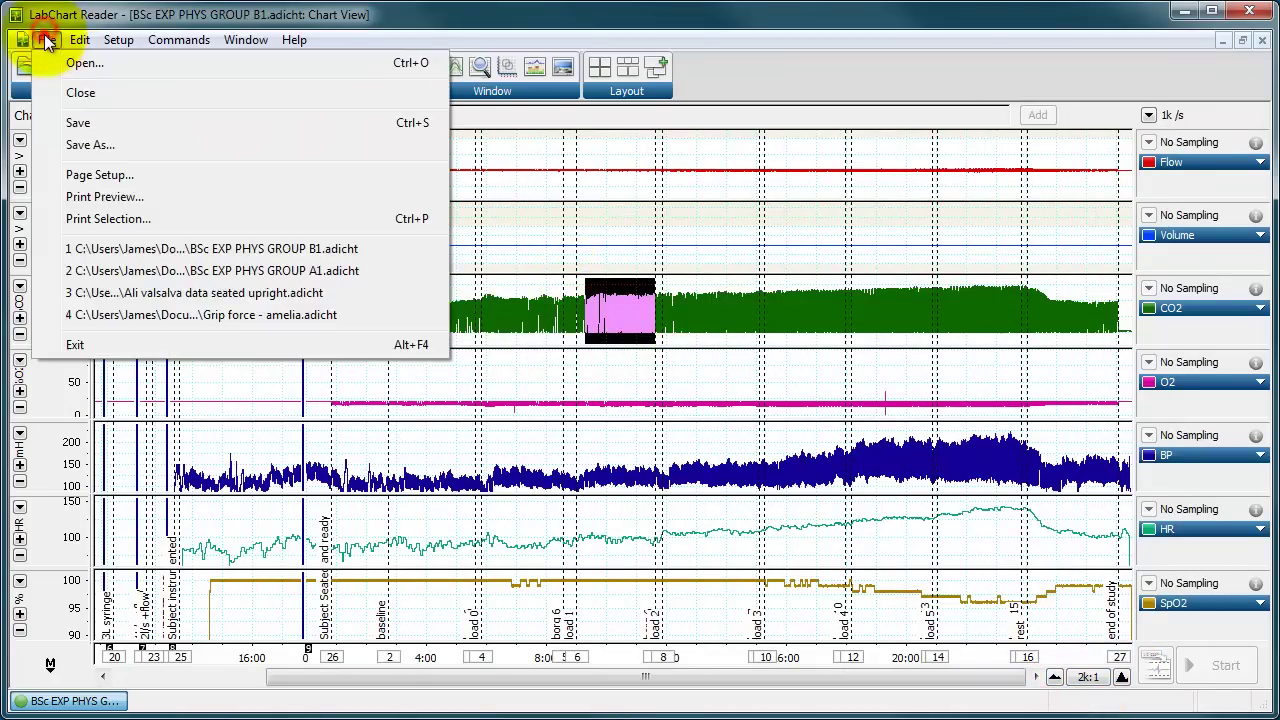
{"action": "left_click", "coordinate": [97, 196]}
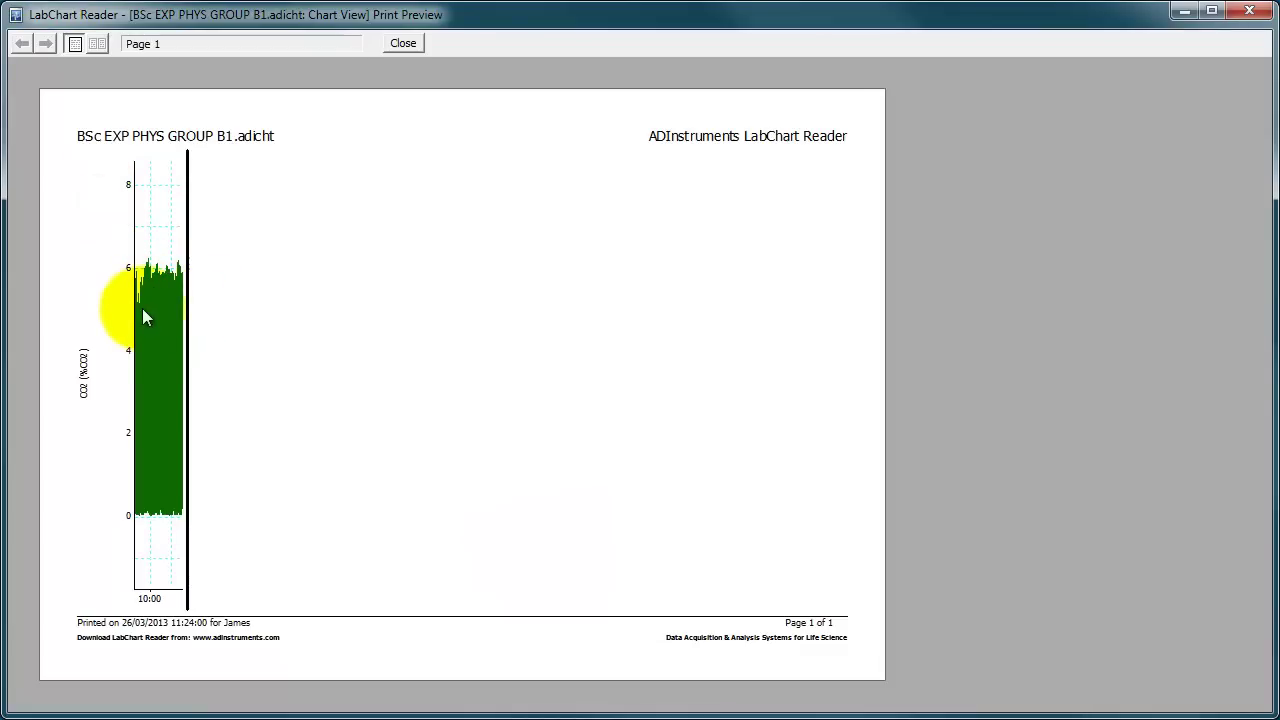
{"action": "left_click", "coordinate": [402, 44]}
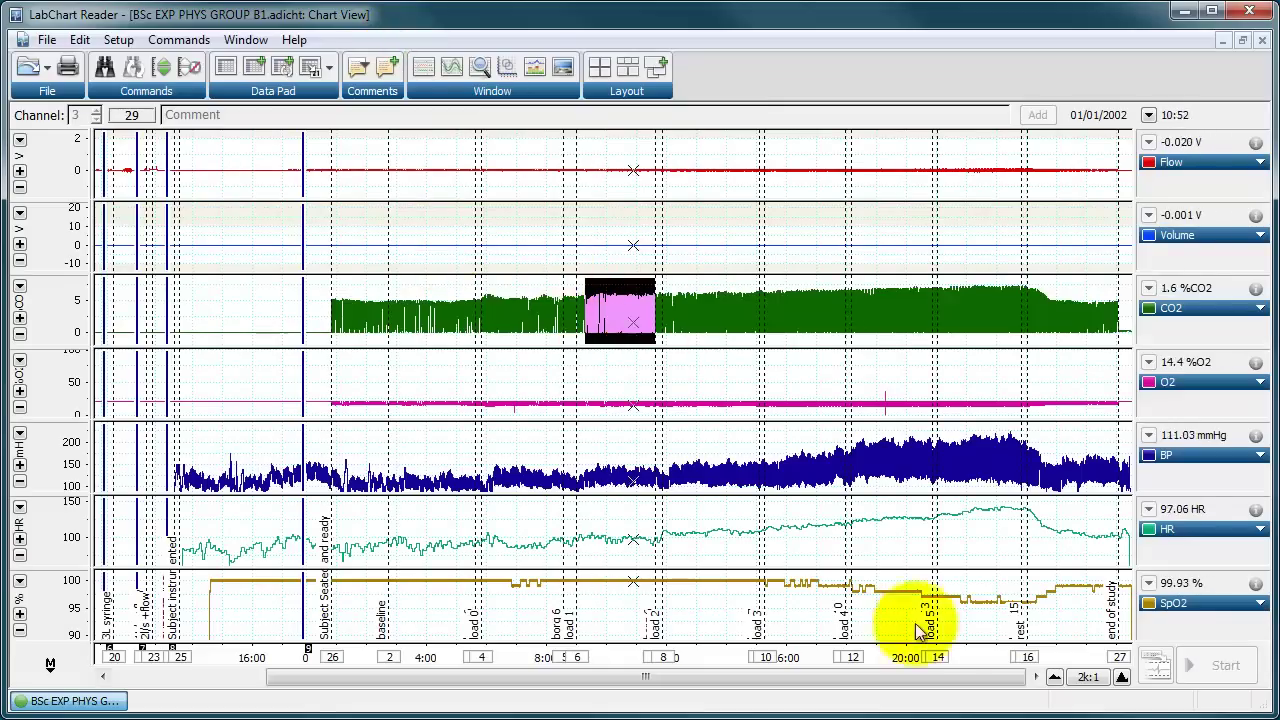
Step: Stretch the time axis to 200:1 and preview the zoomed CO2 printout
{"action": "left_click", "coordinate": [1123, 678]}
{"action": "left_click", "coordinate": [1123, 678]}
{"action": "left_click", "coordinate": [1123, 678]}
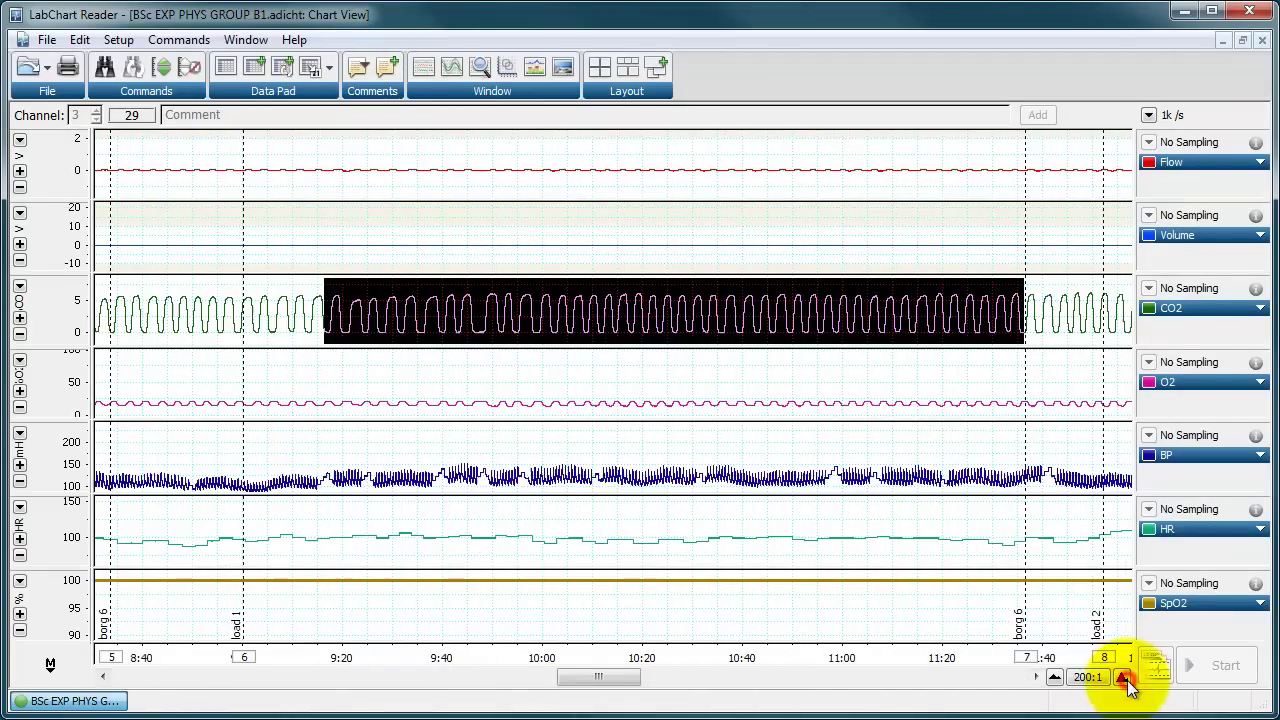
{"action": "left_click", "coordinate": [48, 41]}
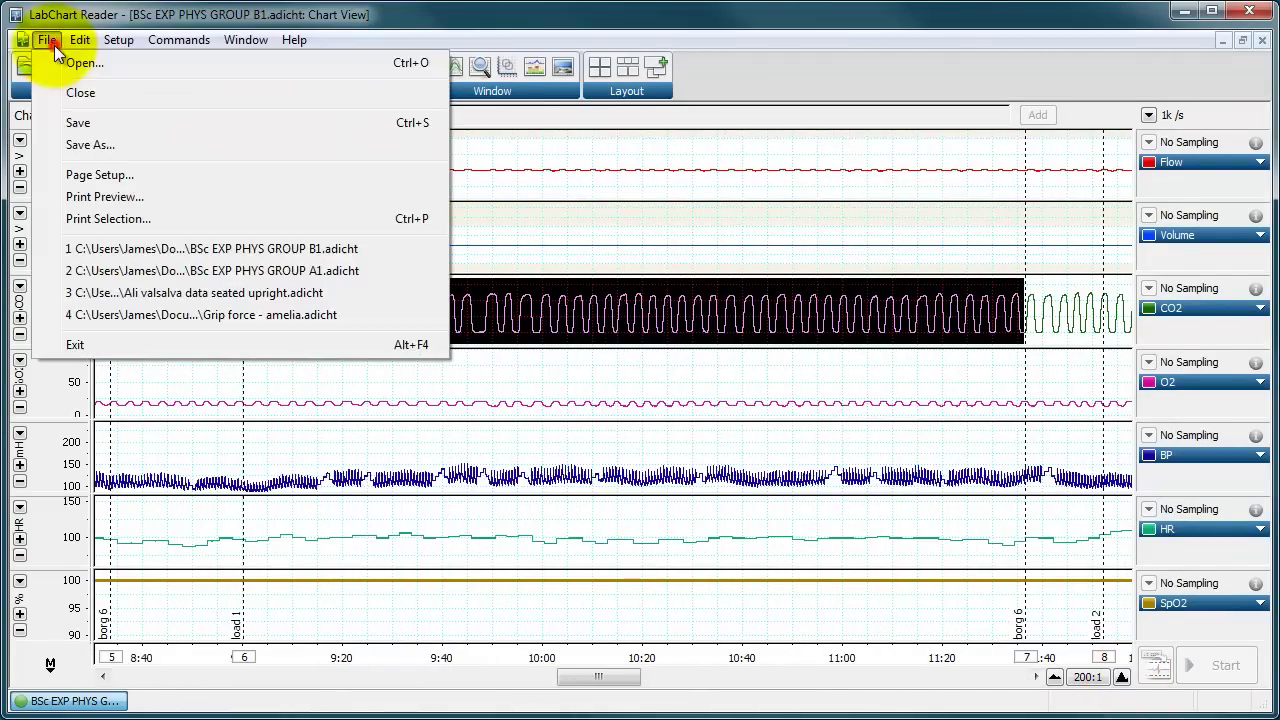
{"action": "left_click", "coordinate": [104, 195]}
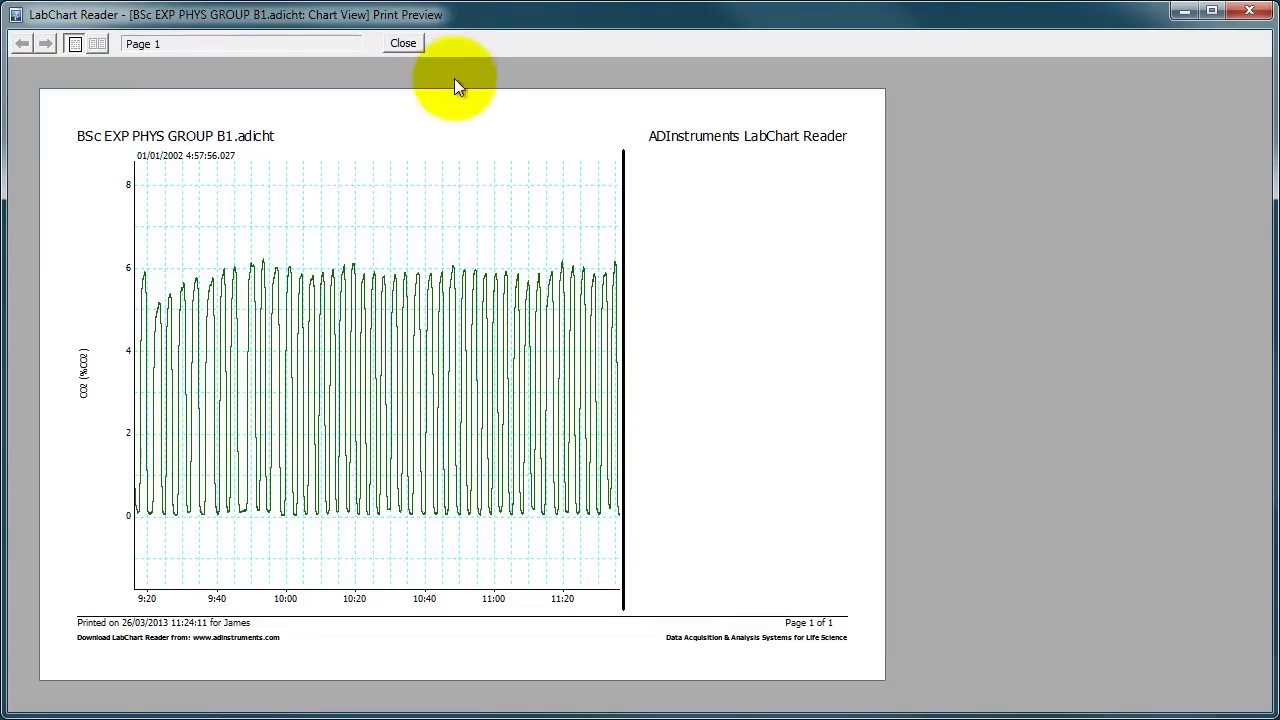
{"action": "left_click", "coordinate": [405, 43]}
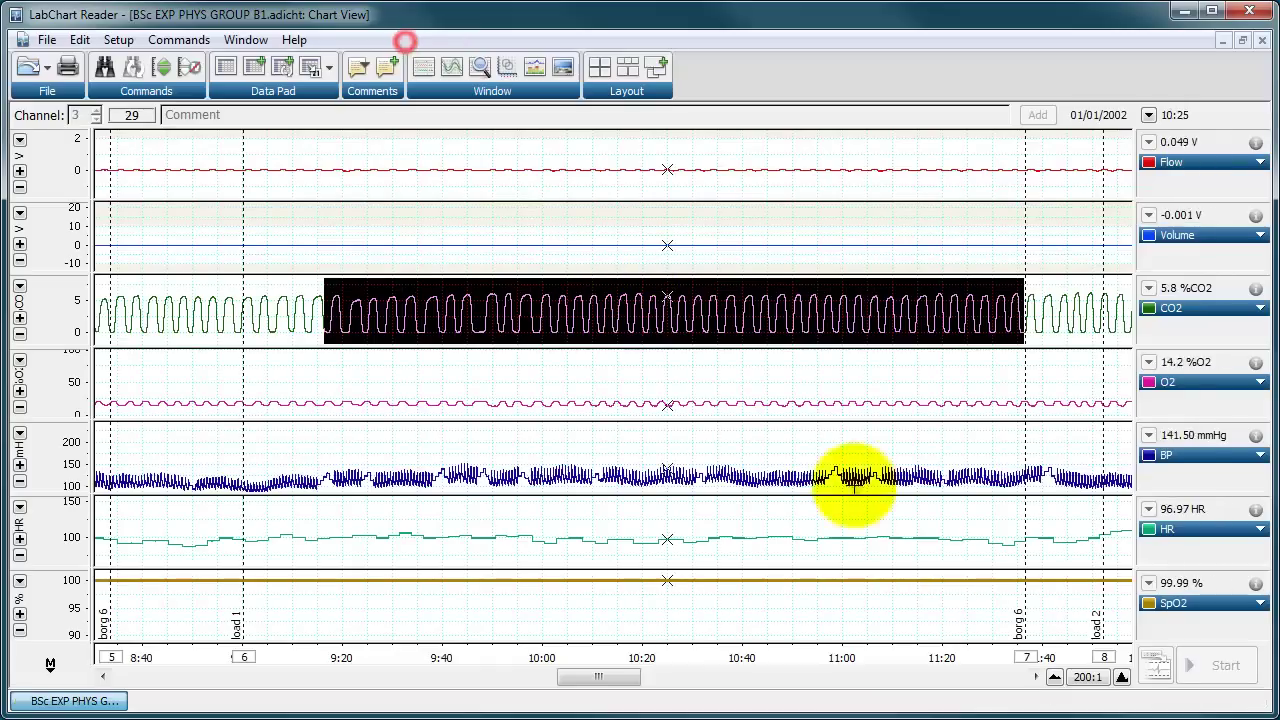
Step: Preview the printout at 100:1, then compress the time axis to 500:1
{"action": "left_click", "coordinate": [1121, 677]}
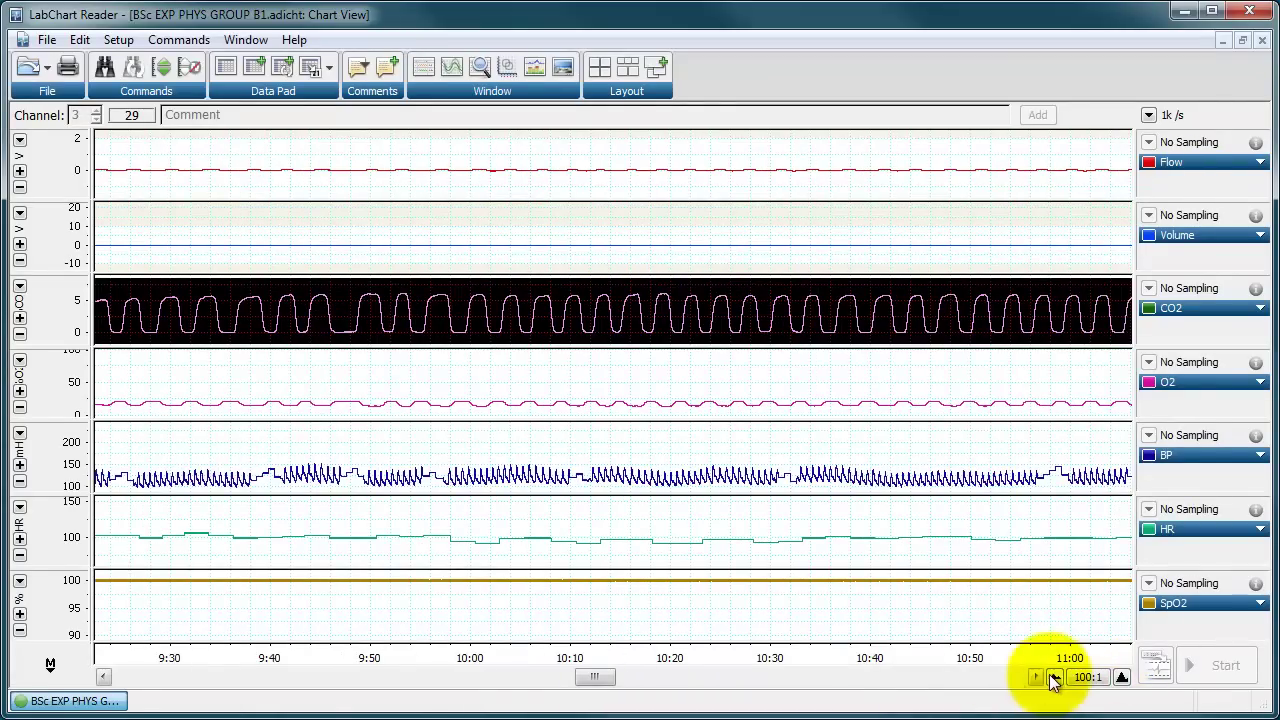
{"action": "left_click", "coordinate": [47, 40]}
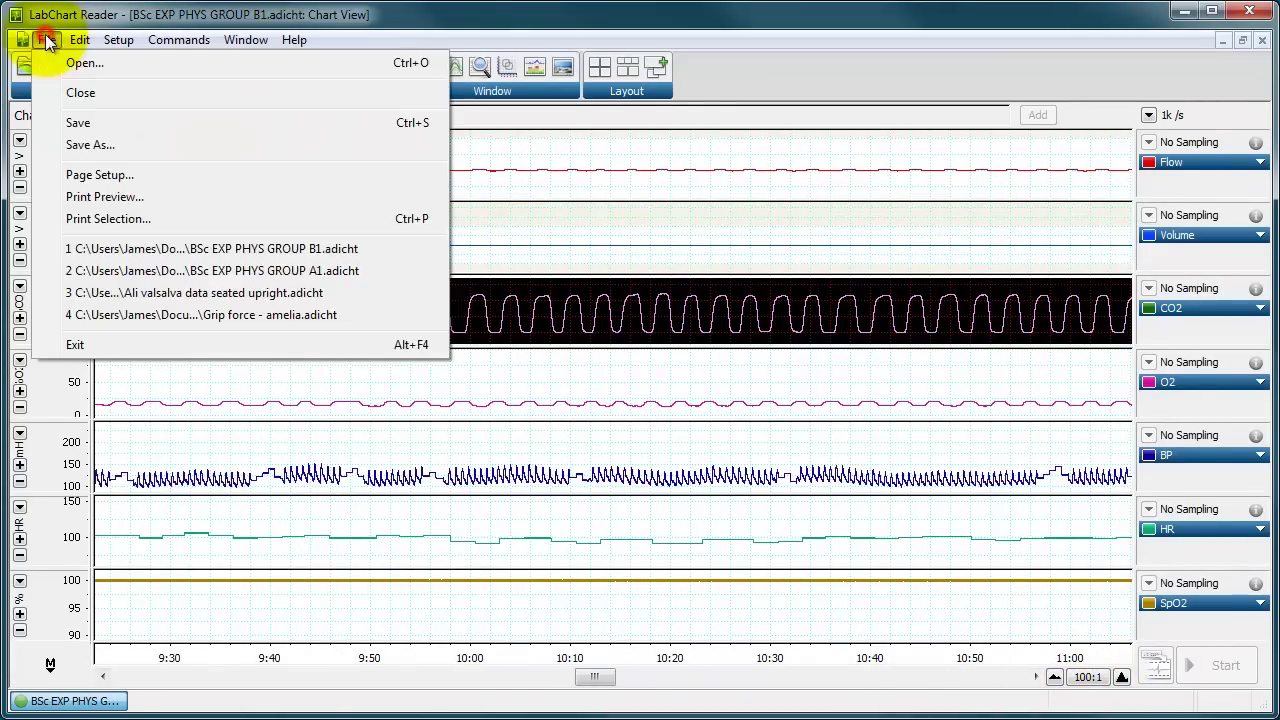
{"action": "left_click", "coordinate": [103, 196]}
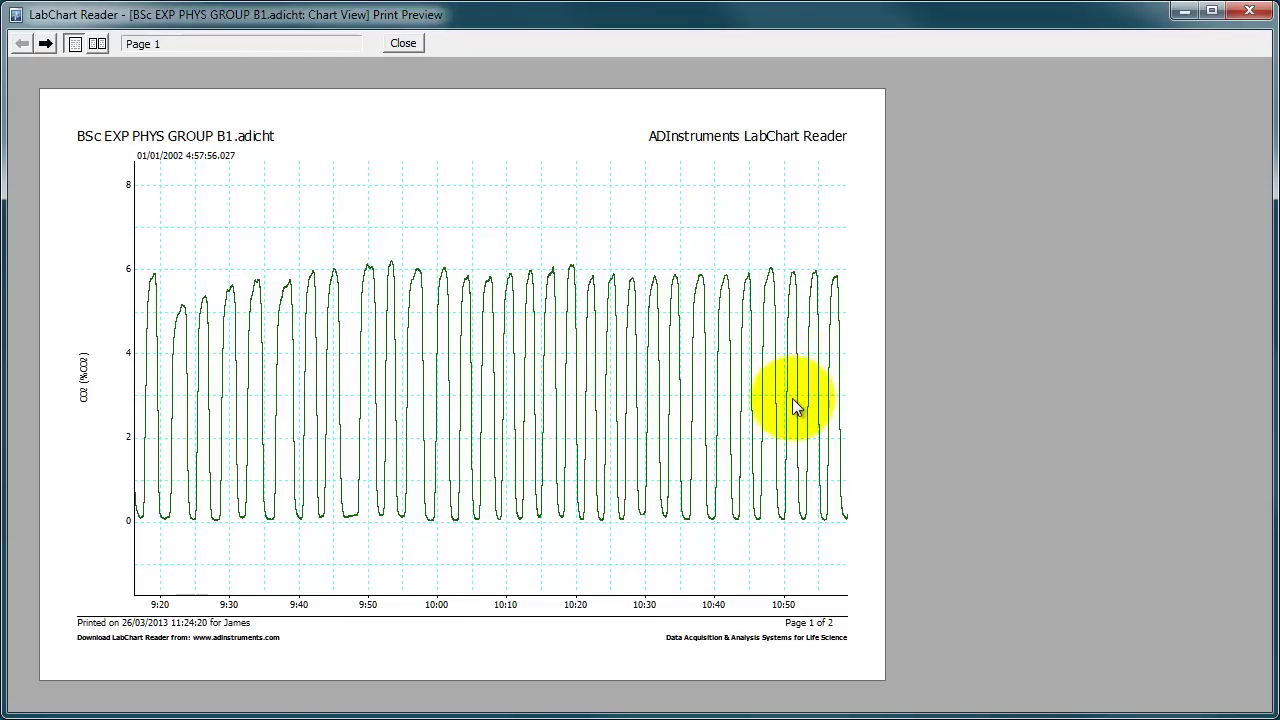
{"action": "left_click", "coordinate": [400, 43]}
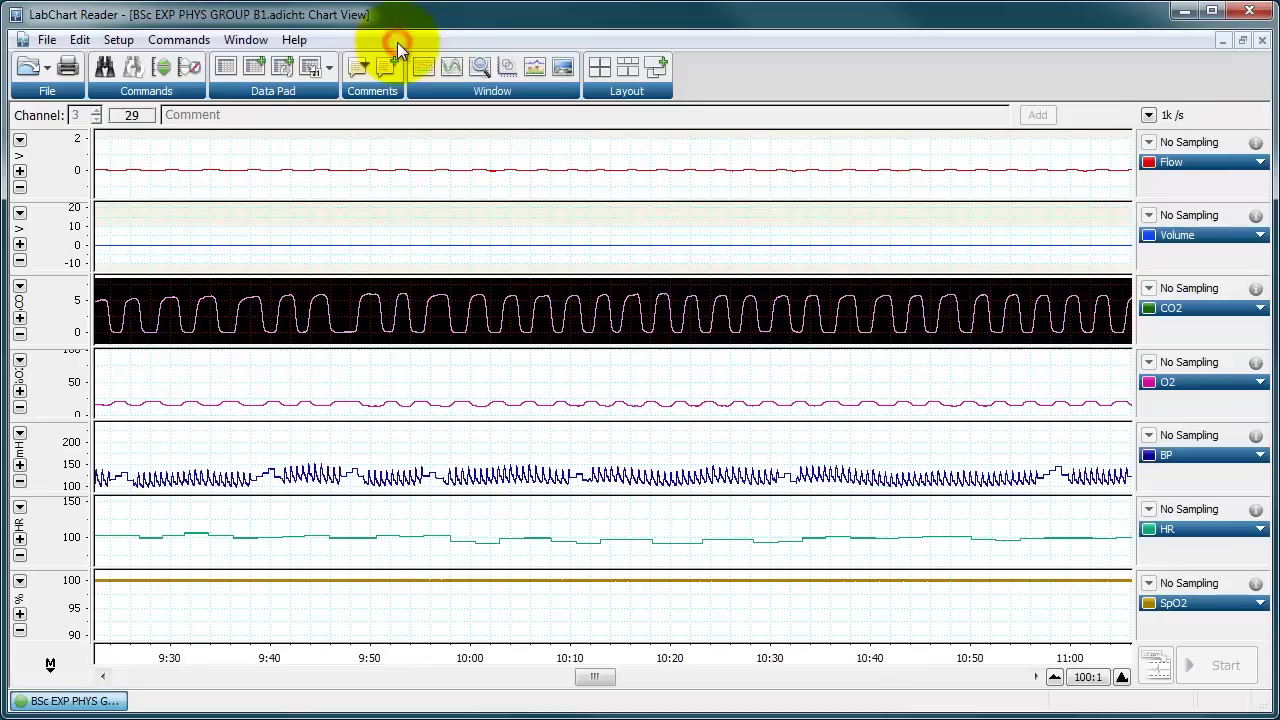
{"action": "left_click", "coordinate": [1054, 678]}
{"action": "left_click", "coordinate": [1054, 679]}
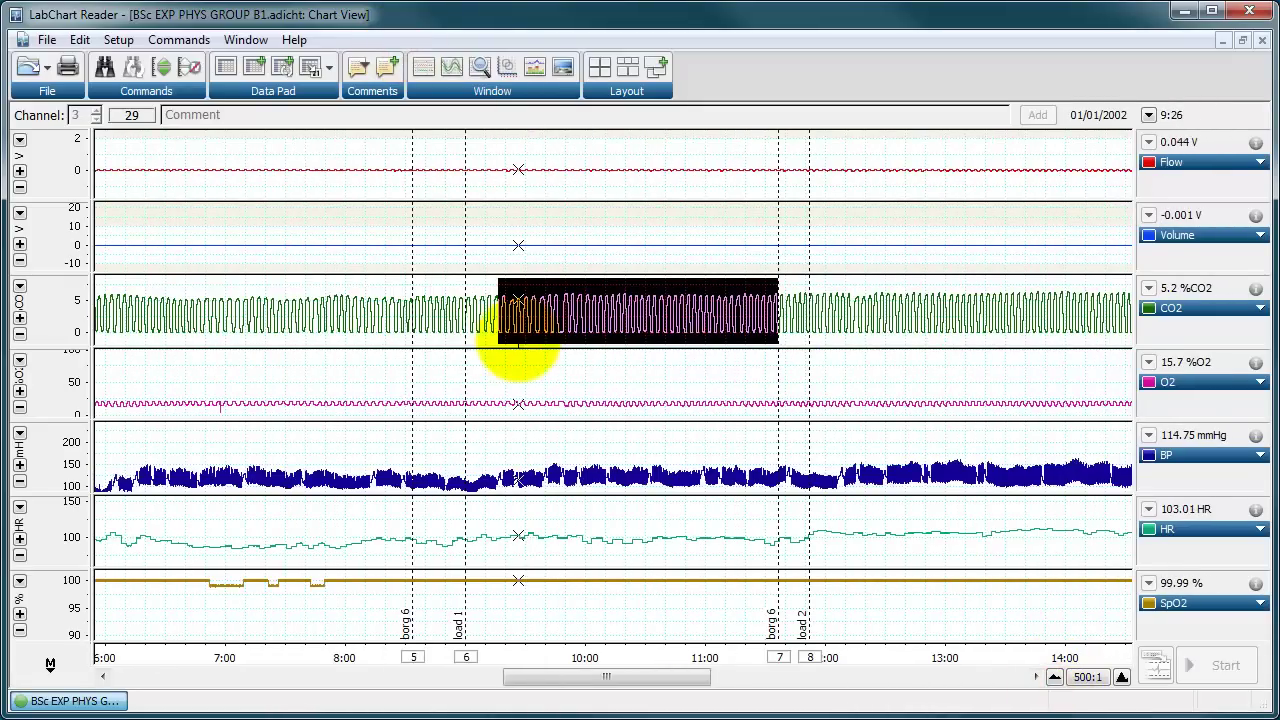
Step: Select a wider stretch of the CO2 trace and choose Edit > Copy LabChart Reader Data
{"action": "left_click", "coordinate": [47, 39]}
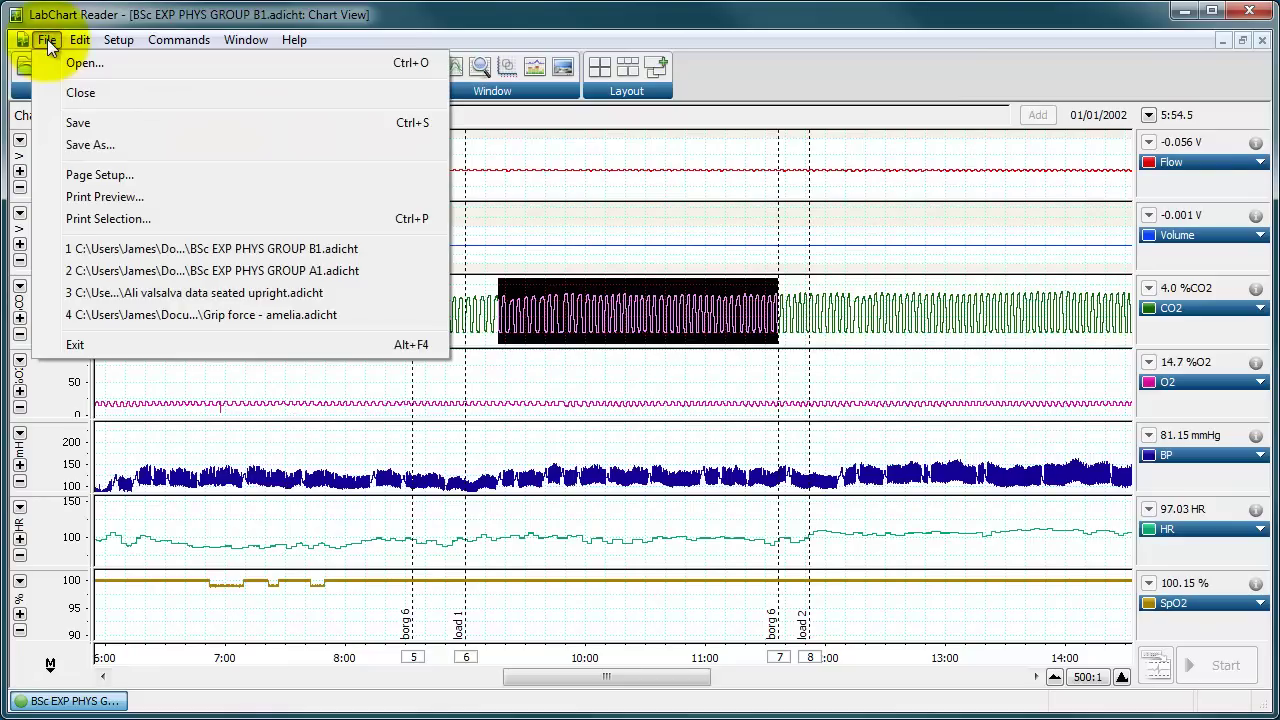
{"action": "mouse_move", "coordinate": [85, 40]}
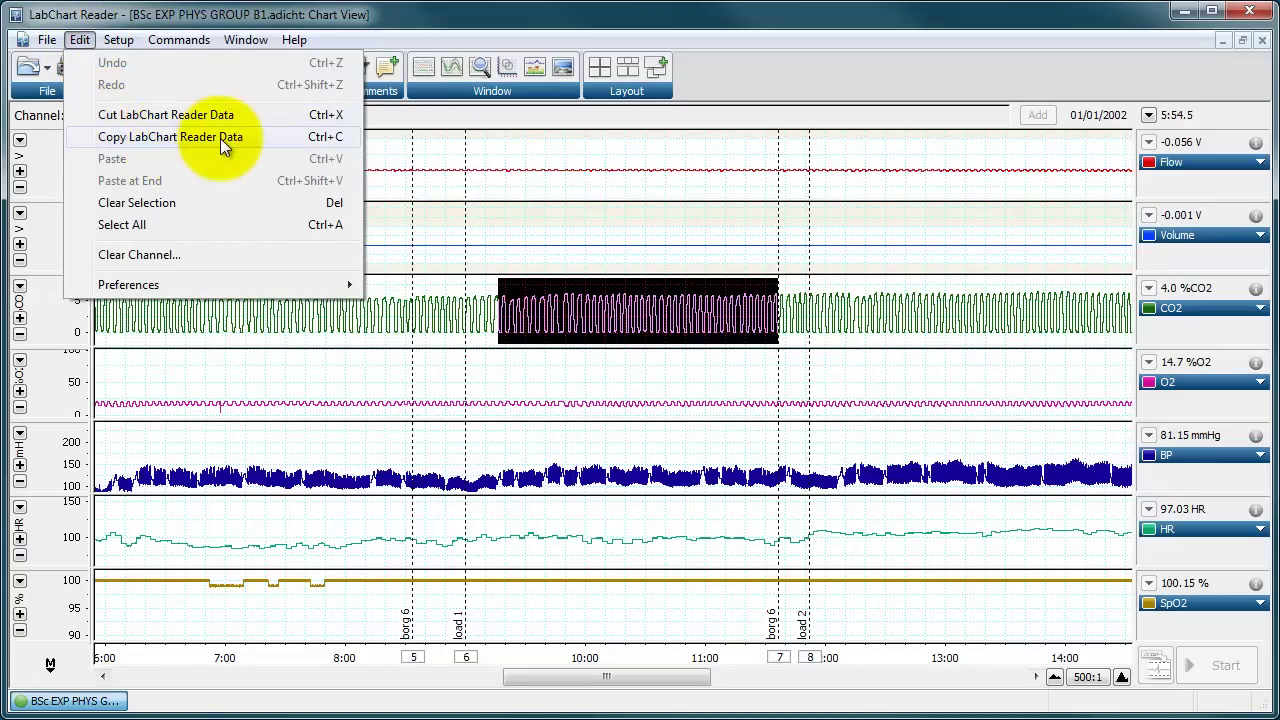
{"action": "left_click", "coordinate": [489, 272]}
{"action": "left_click_drag", "start_coordinate": [491, 280], "coordinate": [758, 345]}
{"action": "left_click", "coordinate": [82, 41]}
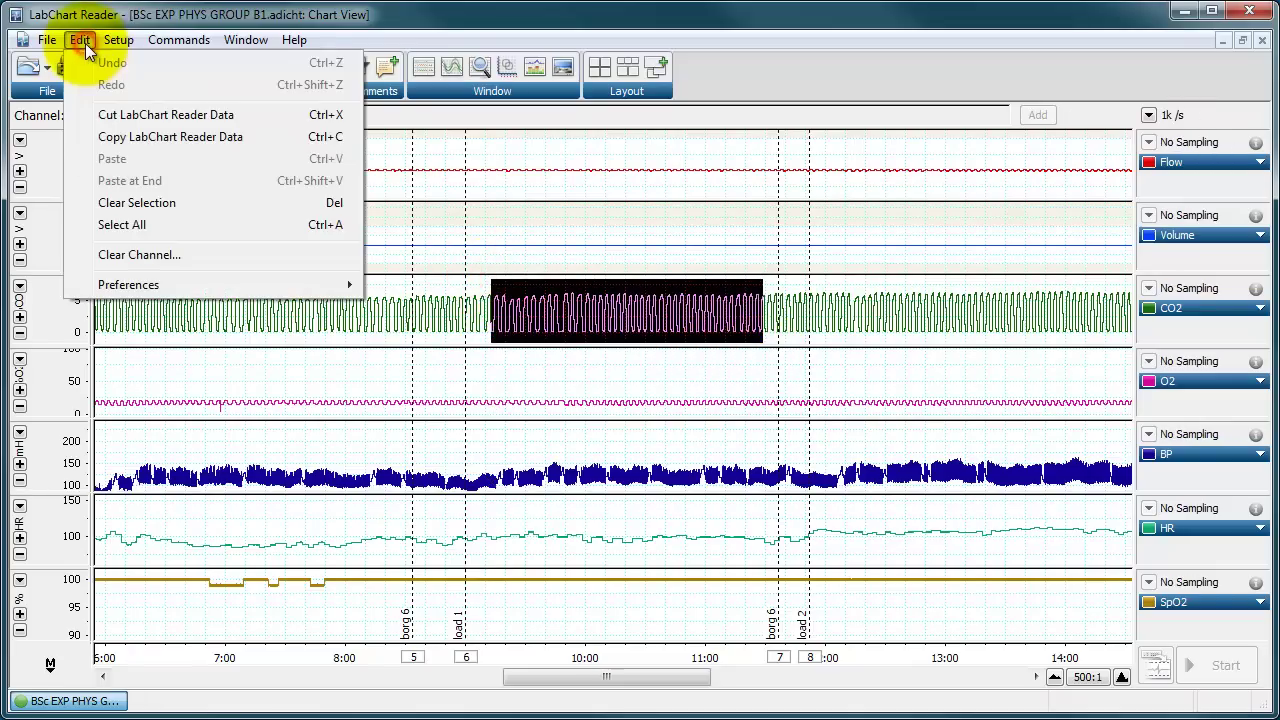
{"action": "left_click", "coordinate": [118, 136]}
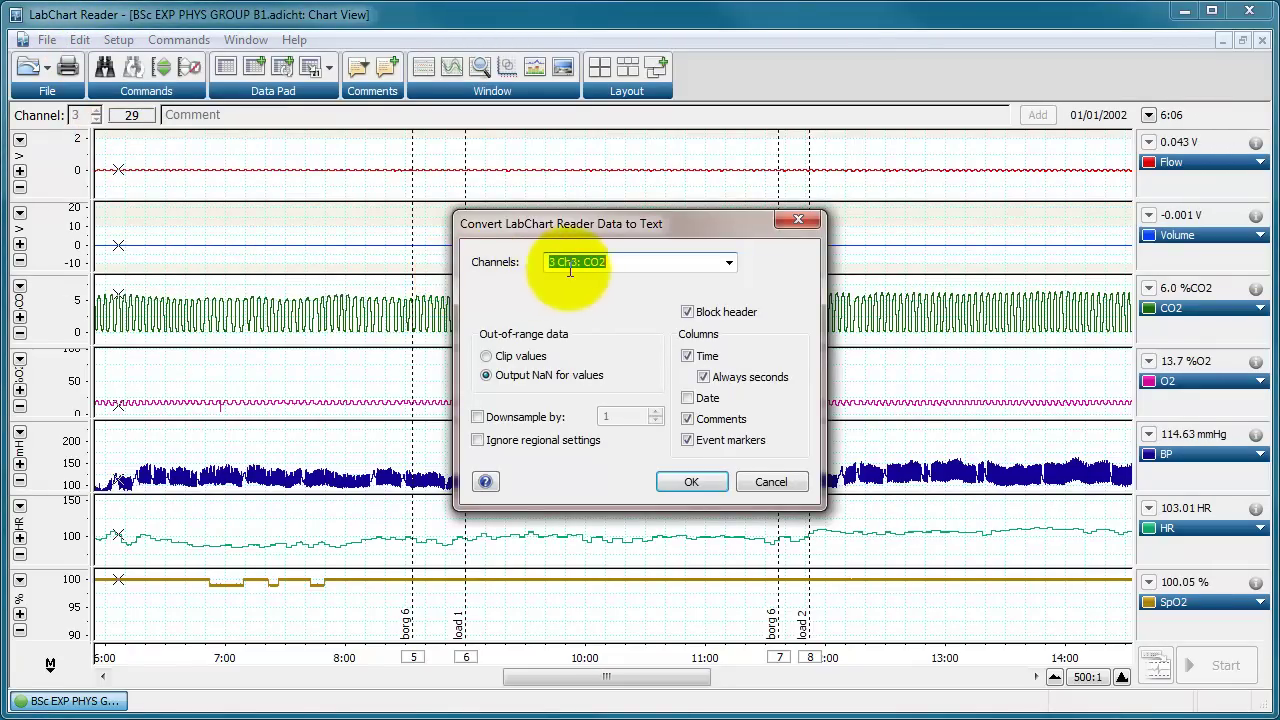
Step: Check the Channels list to see which channels would be exported
{"action": "left_click", "coordinate": [729, 262]}
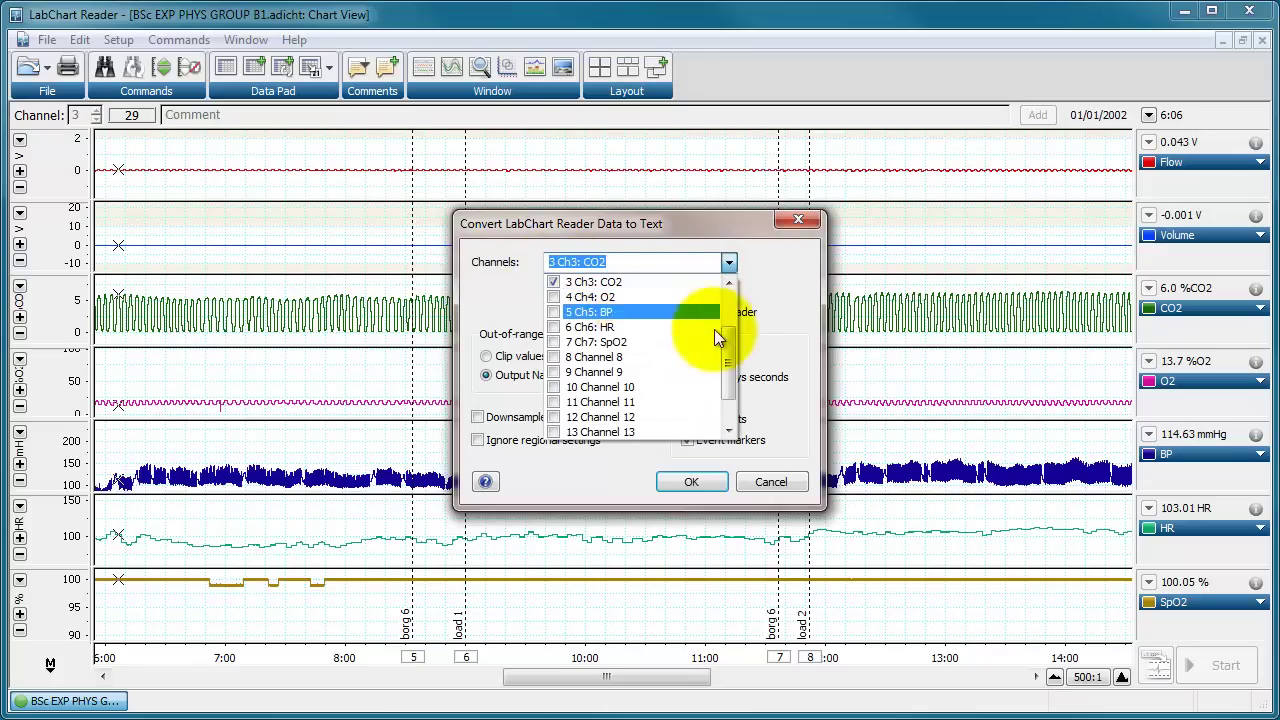
{"action": "left_click_drag", "start_coordinate": [729, 335], "coordinate": [731, 280]}
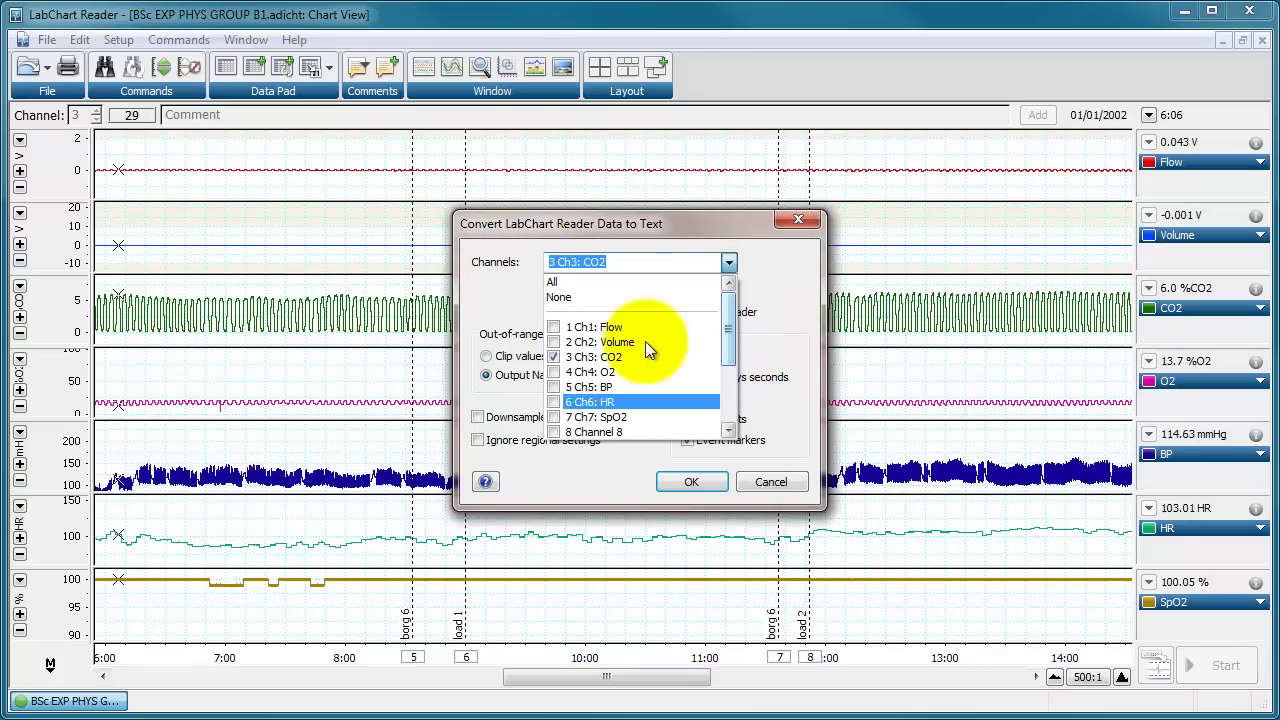
{"action": "left_click", "coordinate": [813, 304]}
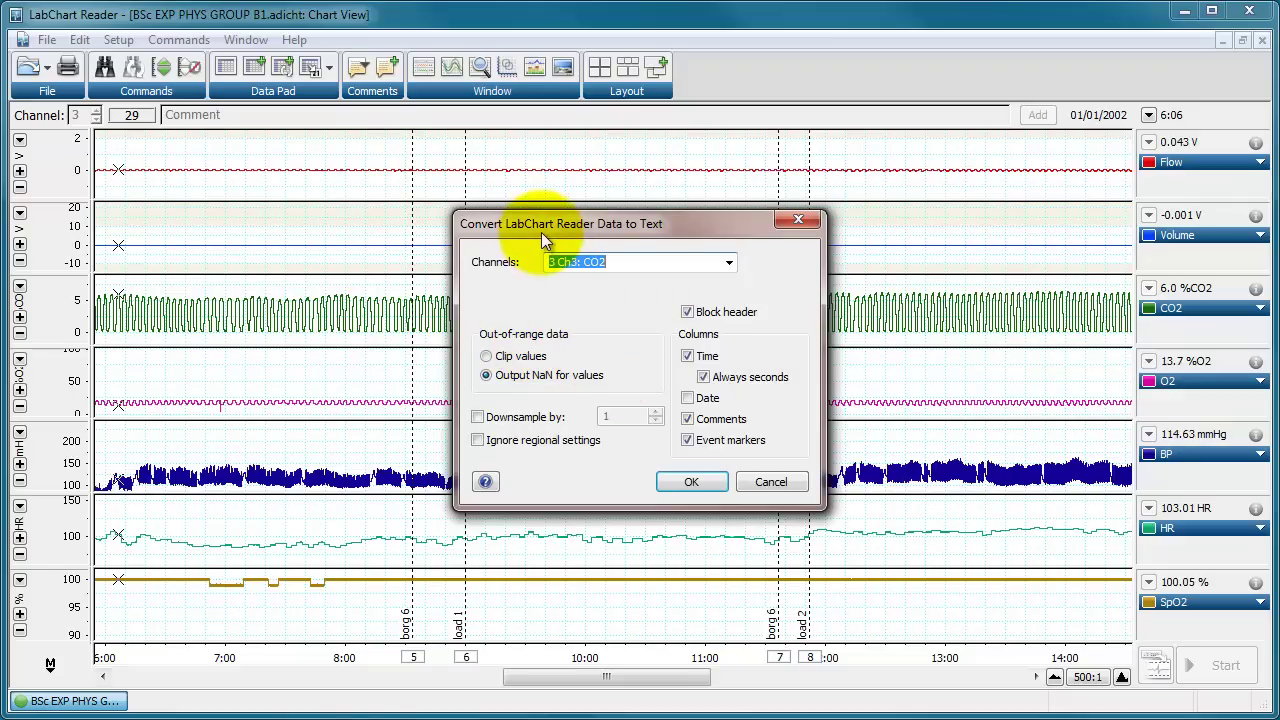
Step: Toggle Downsample on and off, then cancel the text conversion
{"action": "left_click", "coordinate": [478, 417]}
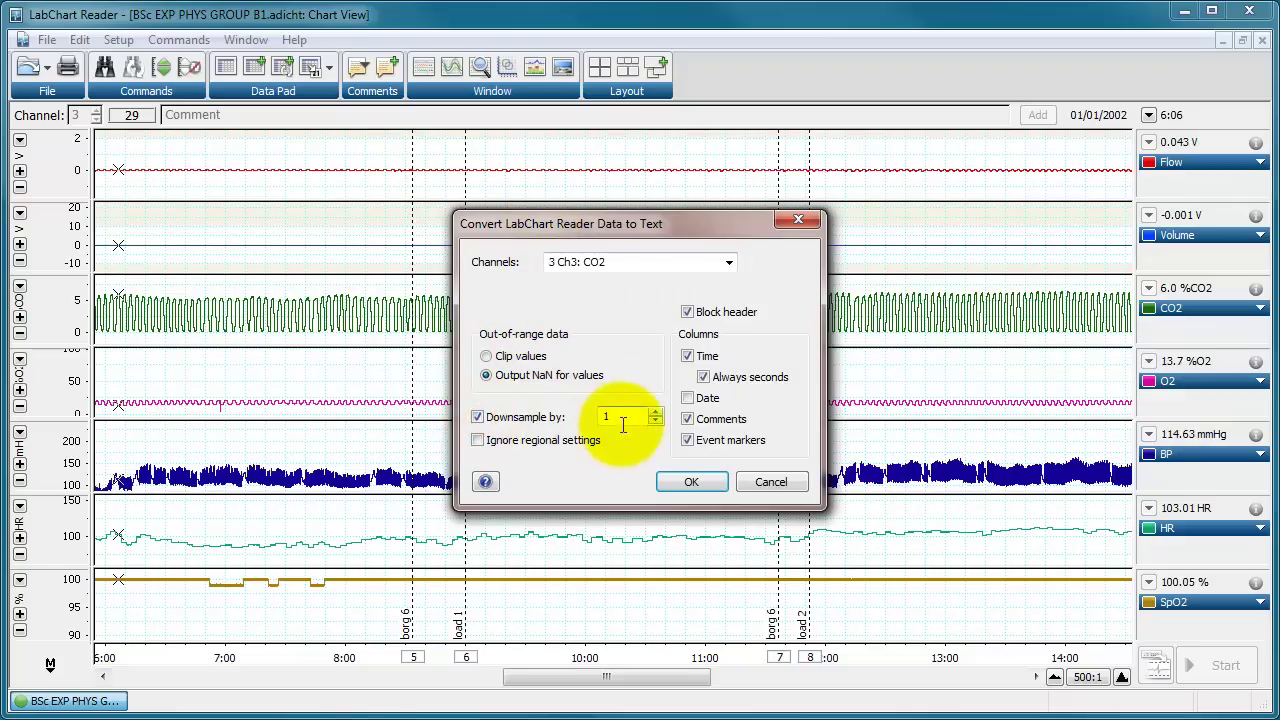
{"action": "left_click", "coordinate": [478, 417]}
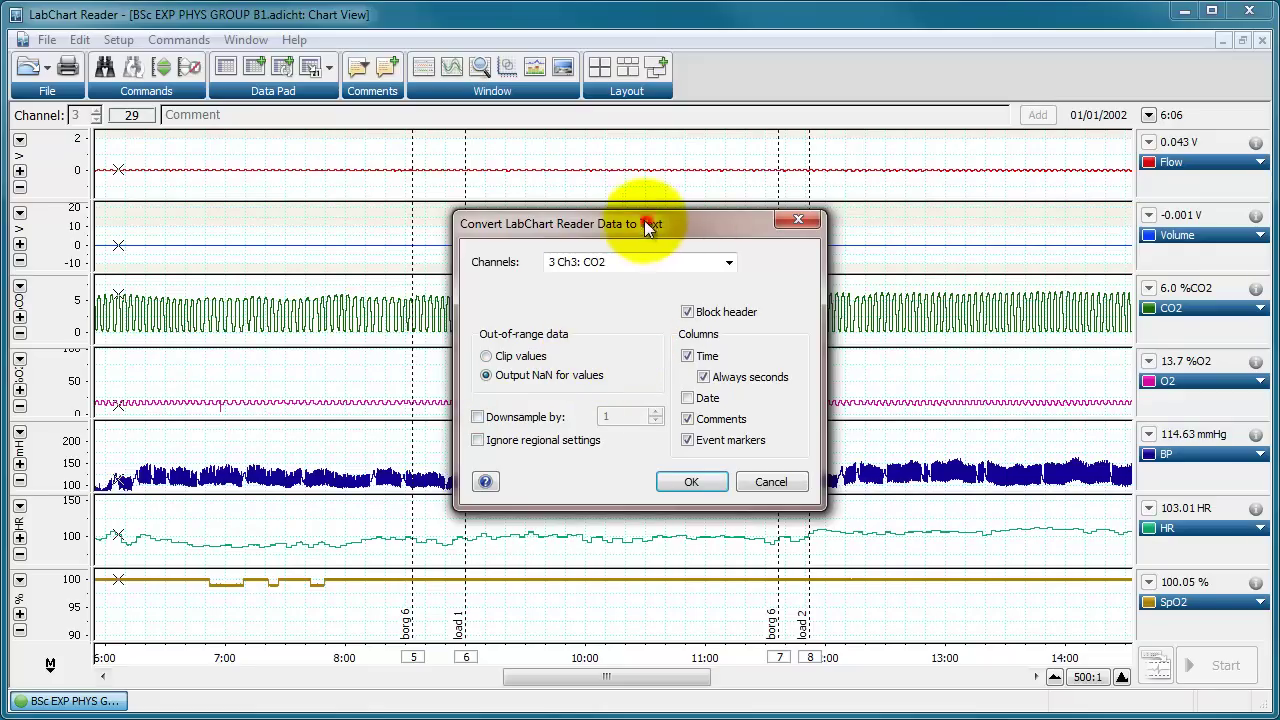
{"action": "left_click_drag", "start_coordinate": [646, 226], "coordinate": [623, 205]}
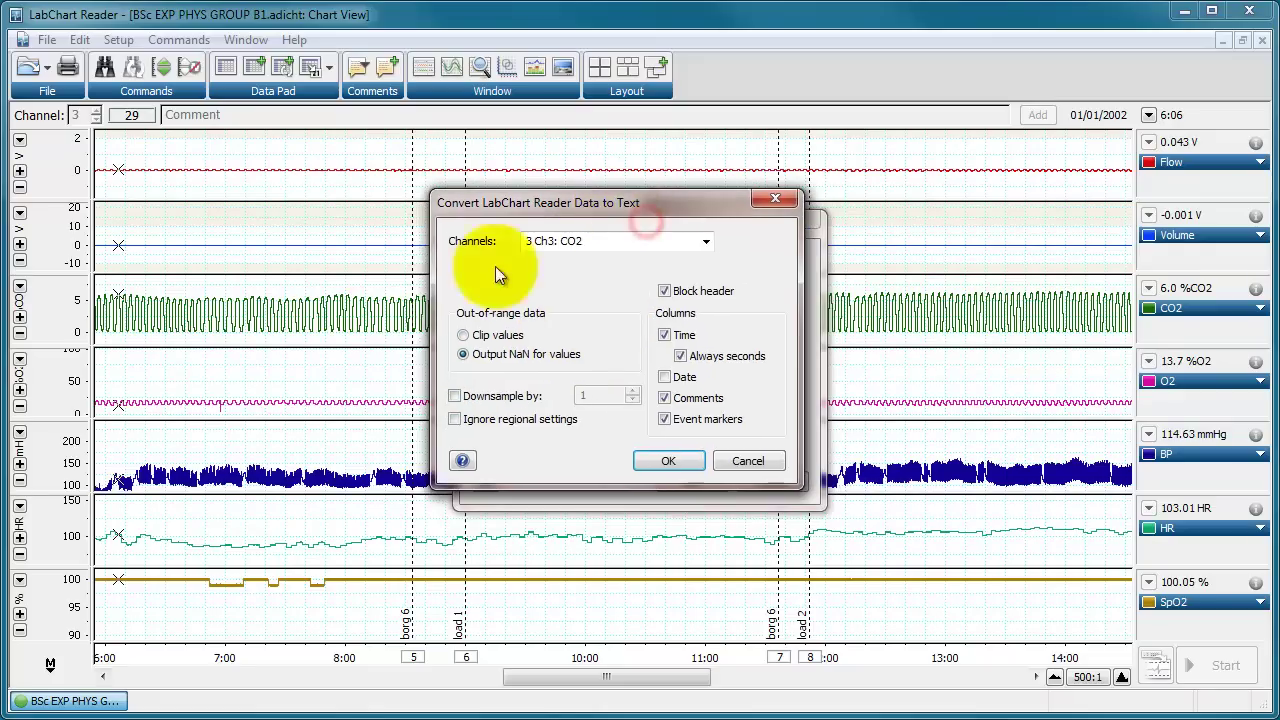
{"action": "left_click", "coordinate": [599, 245]}
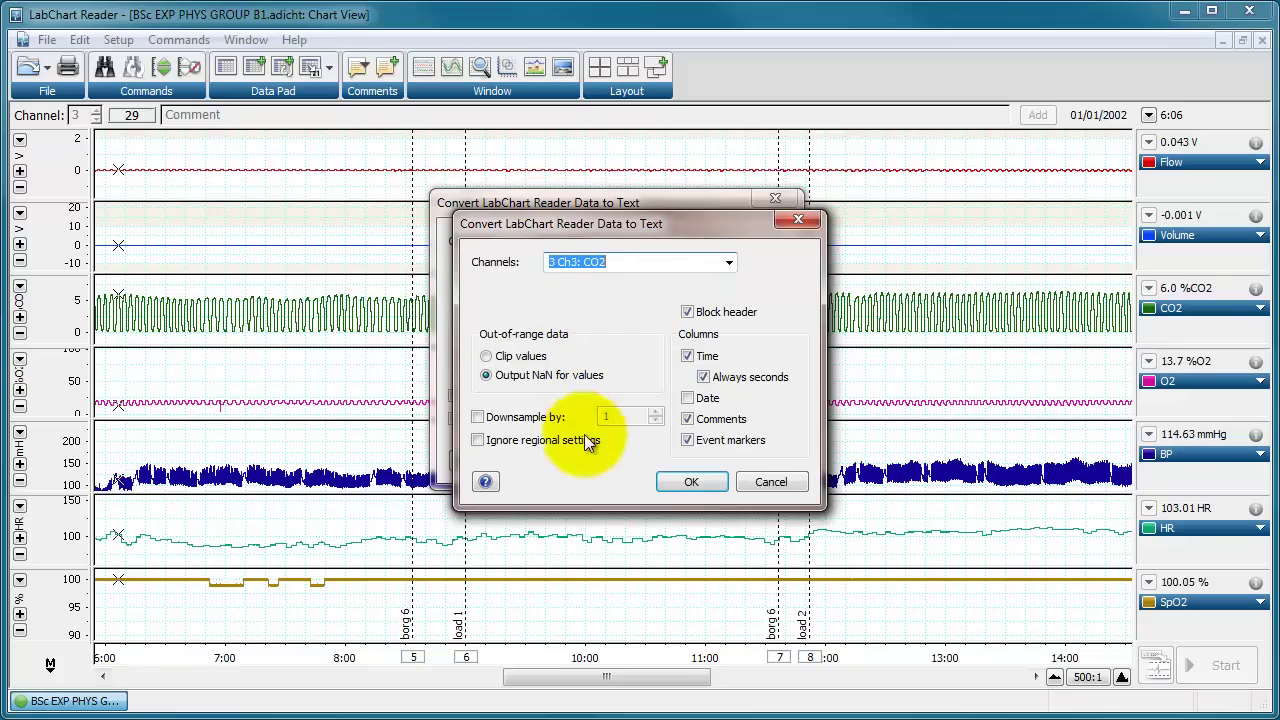
{"action": "left_click", "coordinate": [759, 466]}
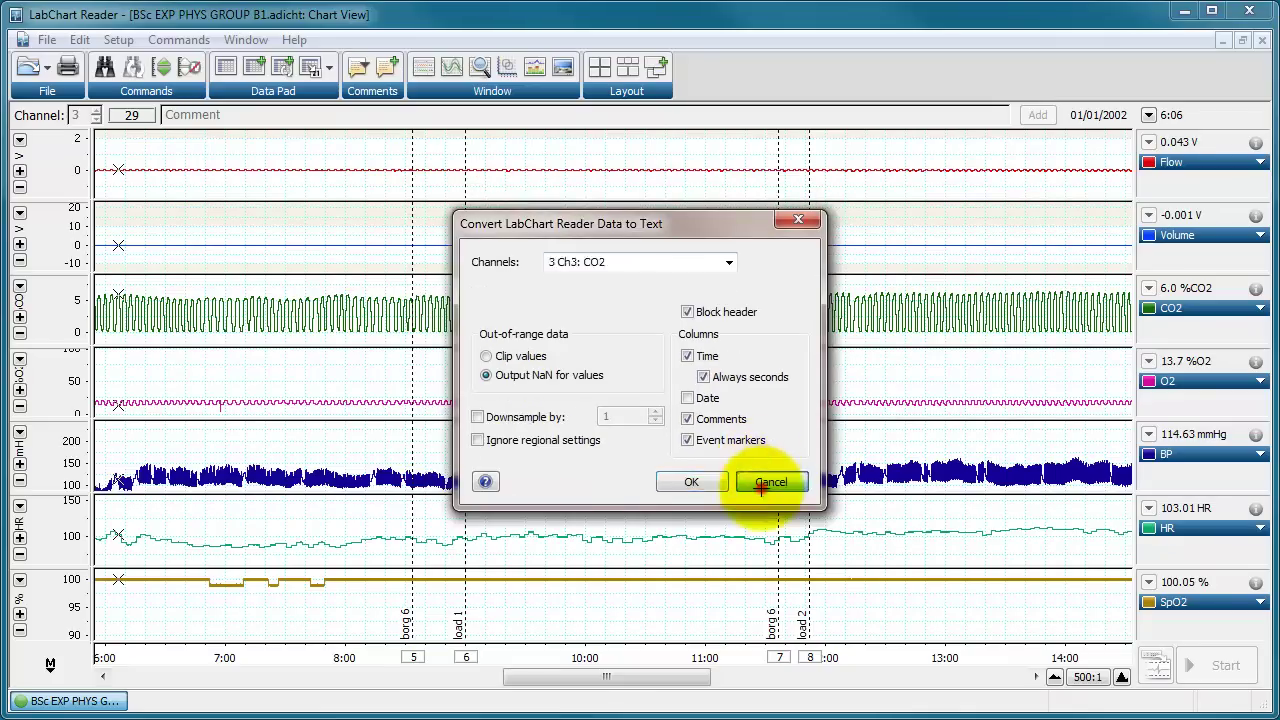
{"action": "left_click", "coordinate": [761, 486]}
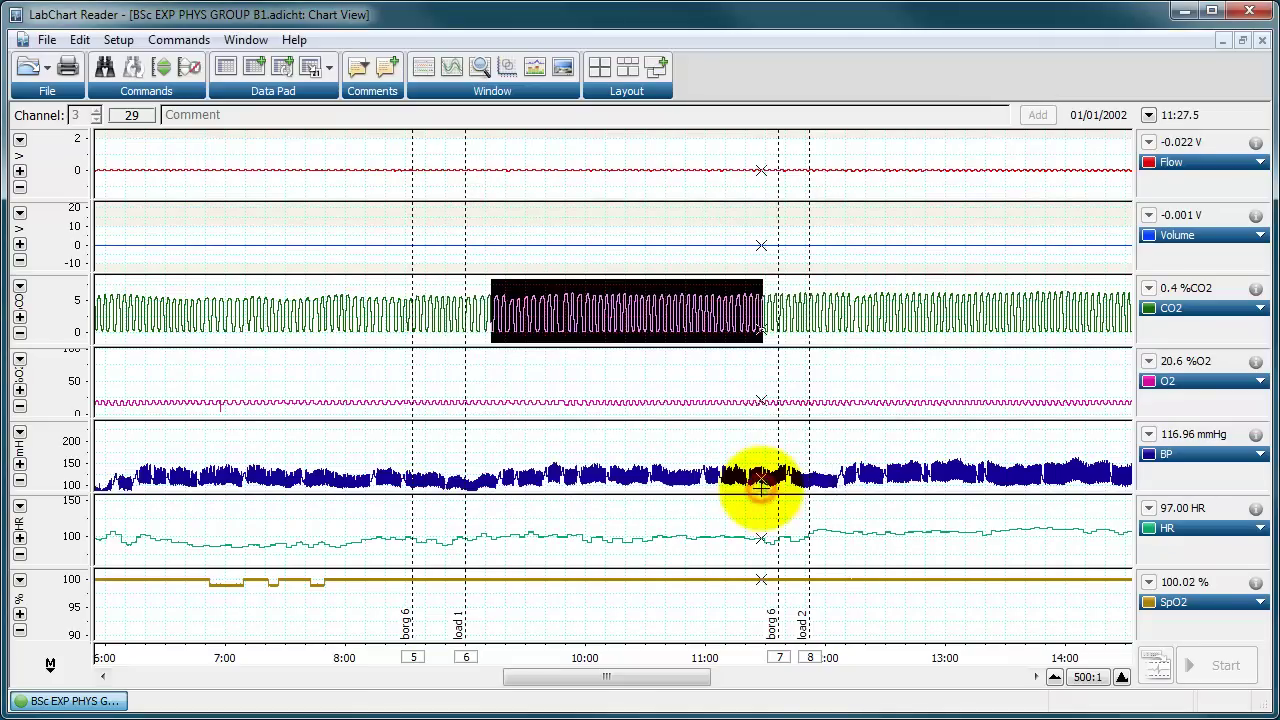
Step: Look at the update-checking preferences and cancel them without changes
{"action": "left_click", "coordinate": [82, 41]}
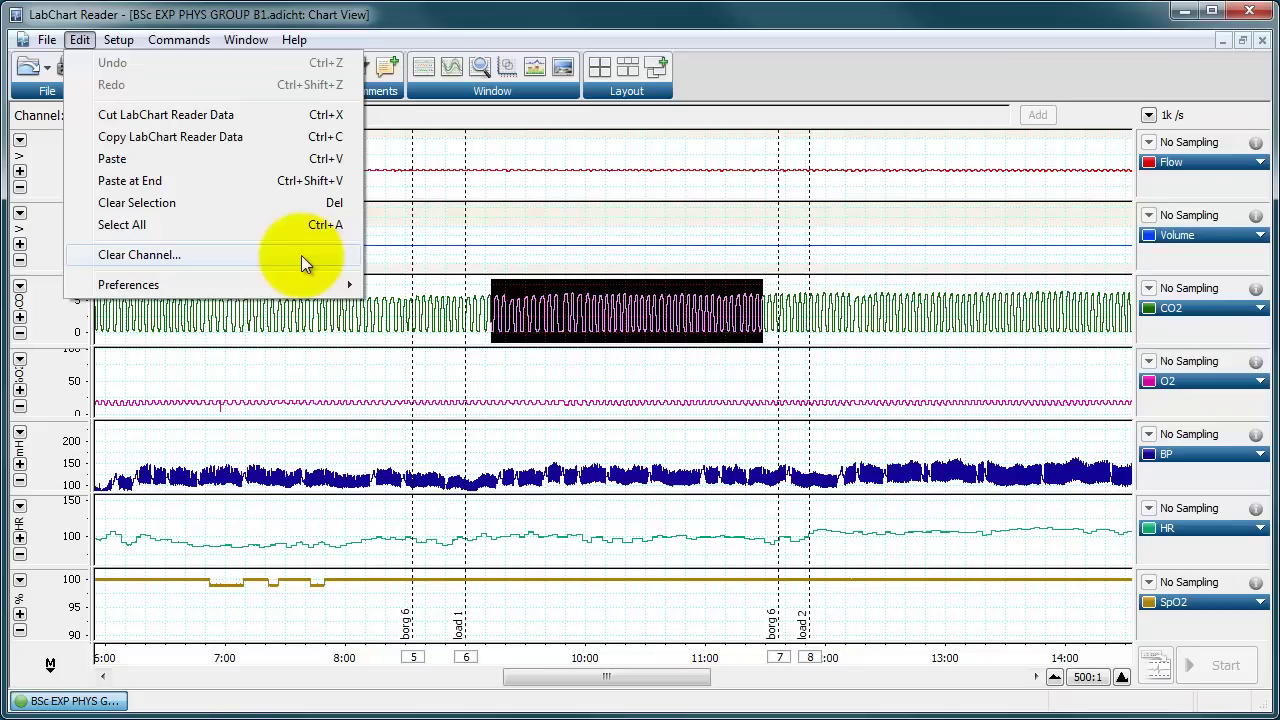
{"action": "mouse_move", "coordinate": [248, 285]}
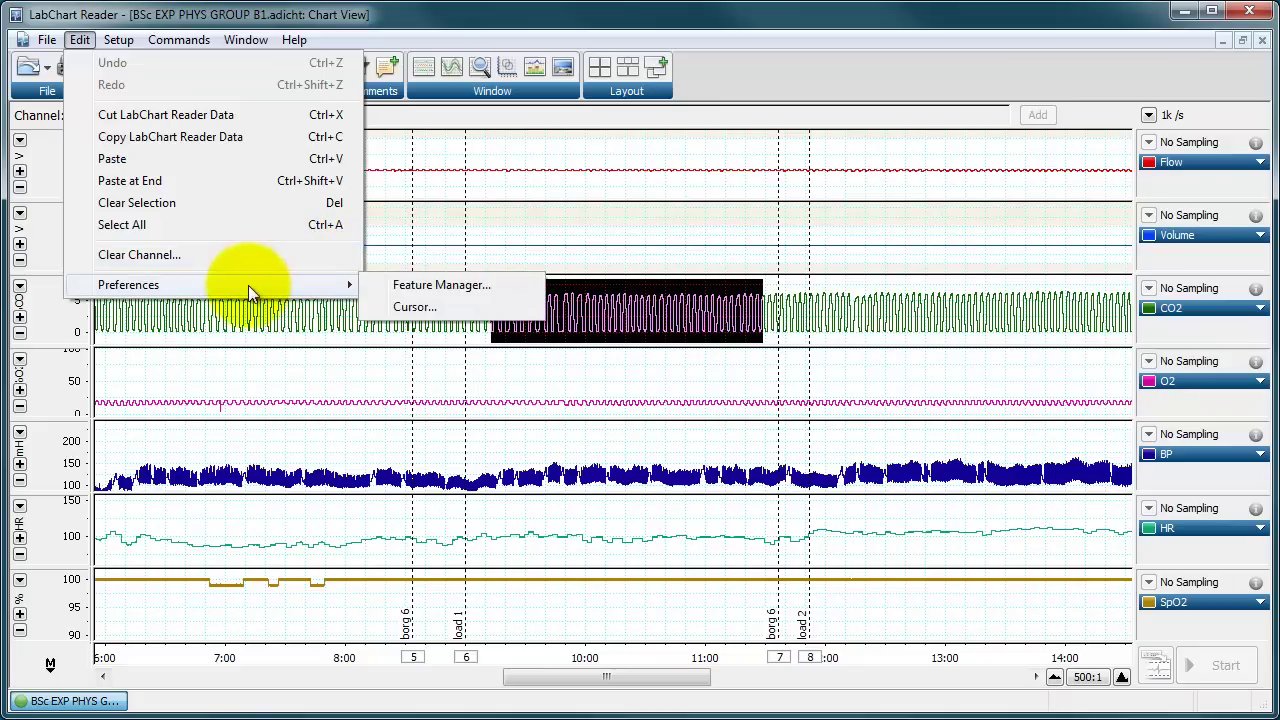
{"action": "left_click", "coordinate": [406, 285]}
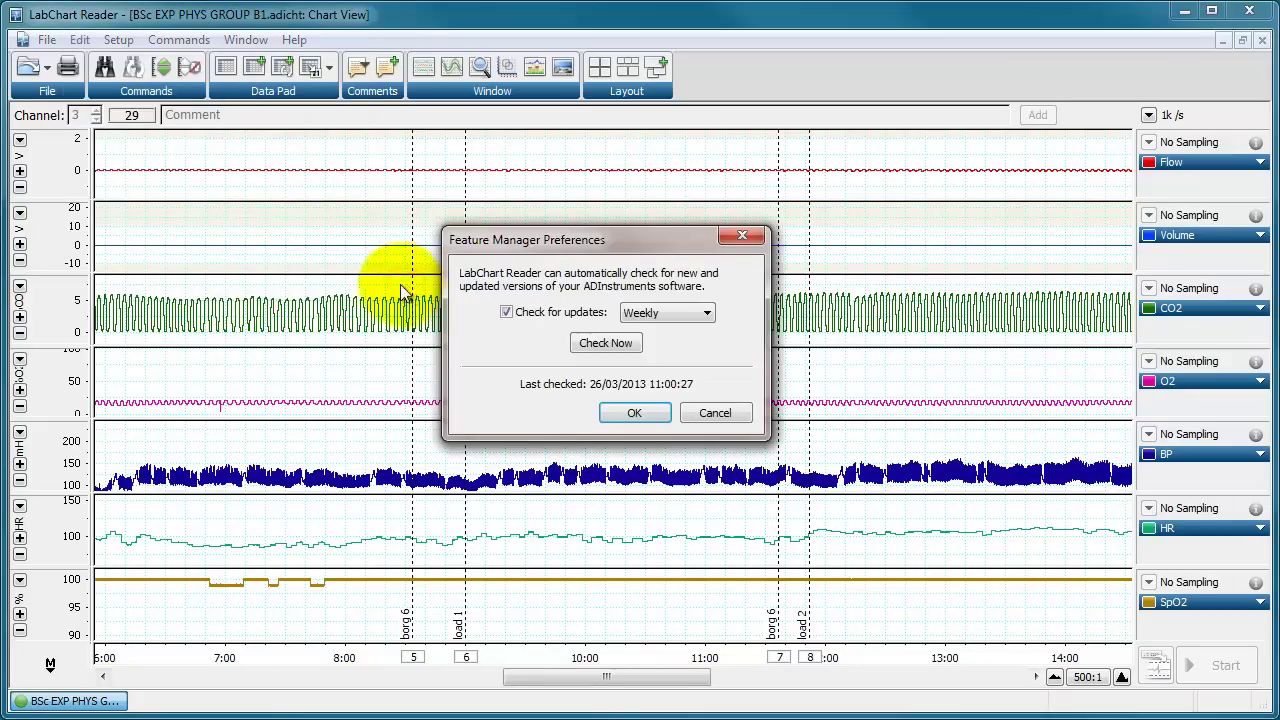
{"action": "left_click", "coordinate": [715, 412]}
Step: Set the waveform cursor style to Target in the Cursor preferences
{"action": "left_click", "coordinate": [85, 39]}
{"action": "mouse_move", "coordinate": [190, 283]}
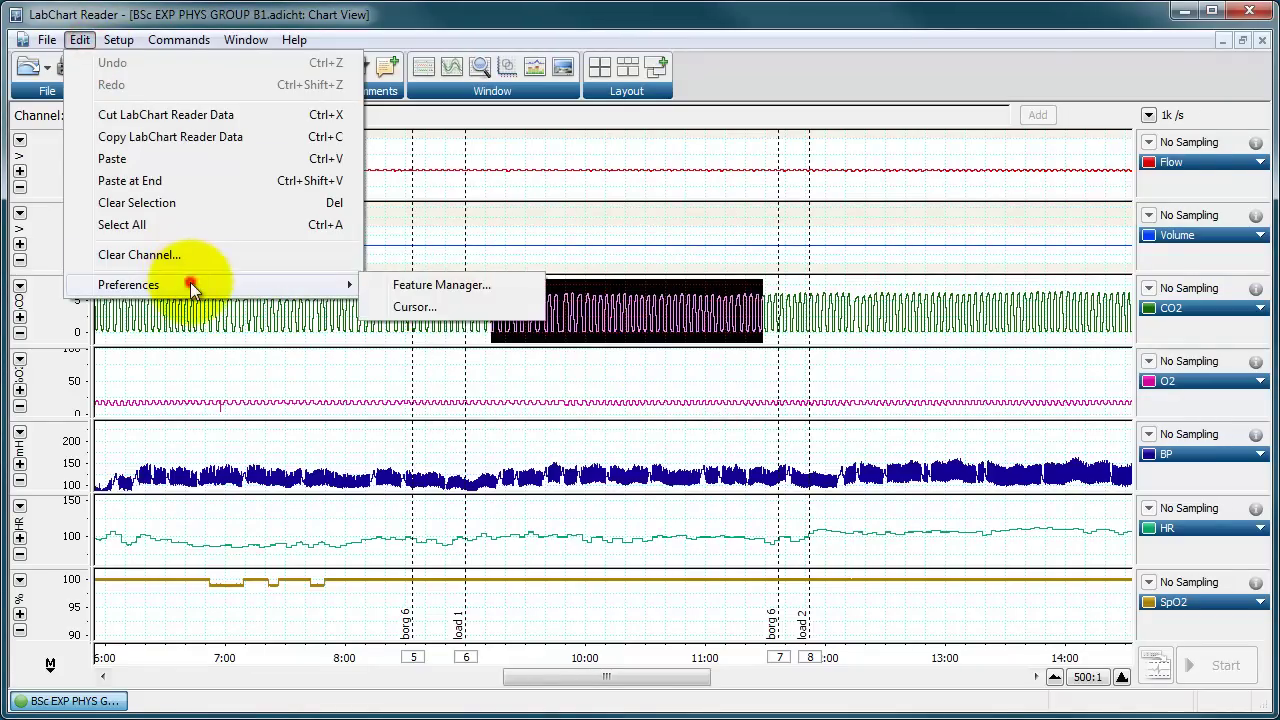
{"action": "left_click", "coordinate": [402, 305]}
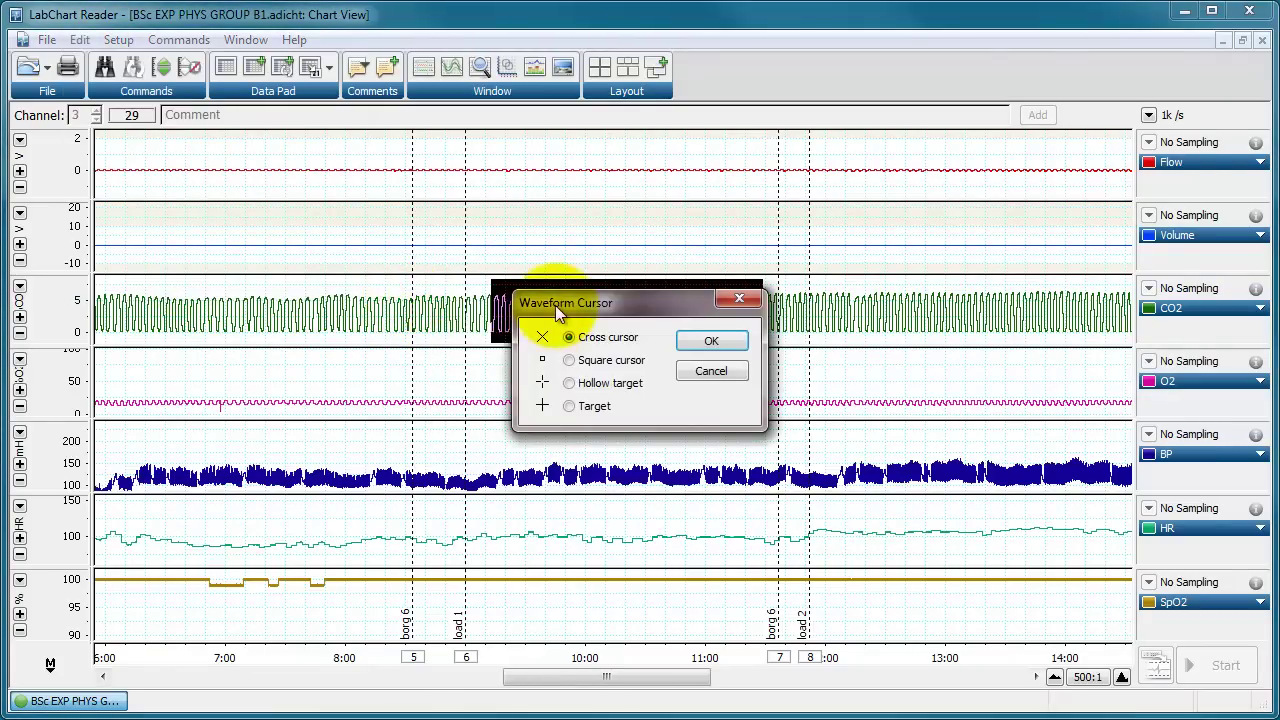
{"action": "left_click", "coordinate": [623, 374]}
{"action": "left_click", "coordinate": [740, 312]}
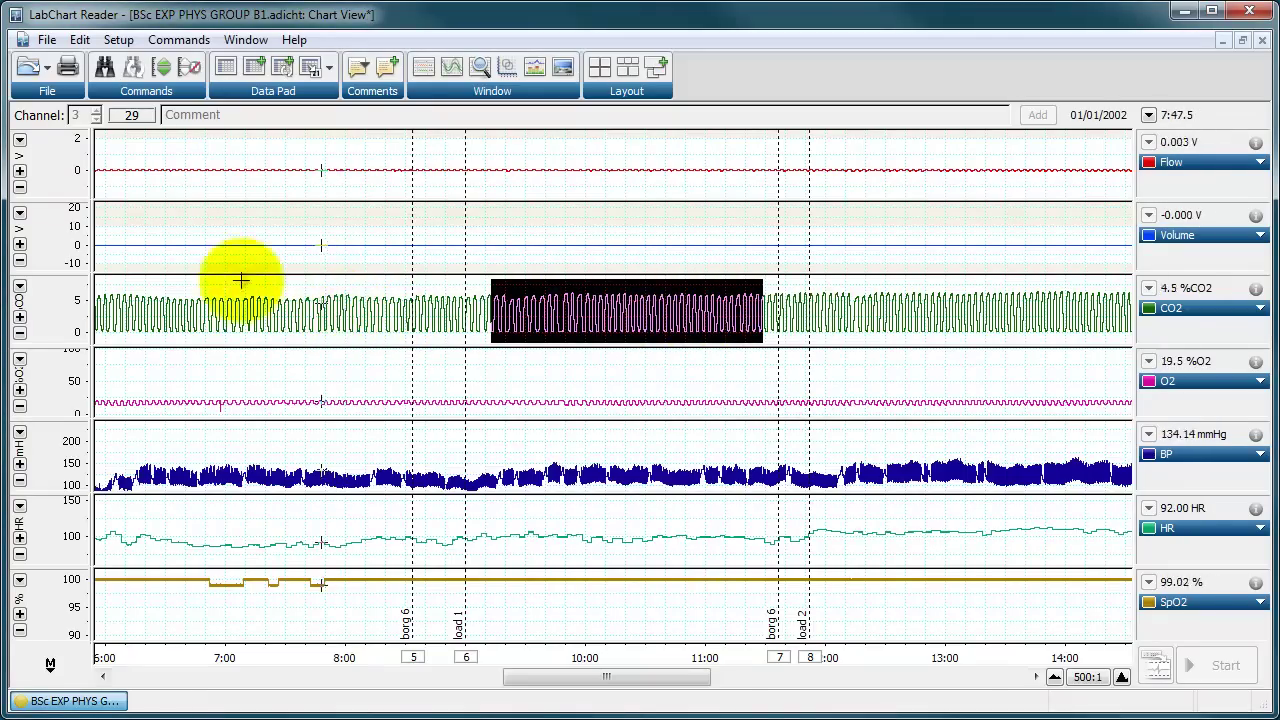
Step: In Channel Settings, raise the channel count to 12 then return it to 7
{"action": "left_click", "coordinate": [115, 40]}
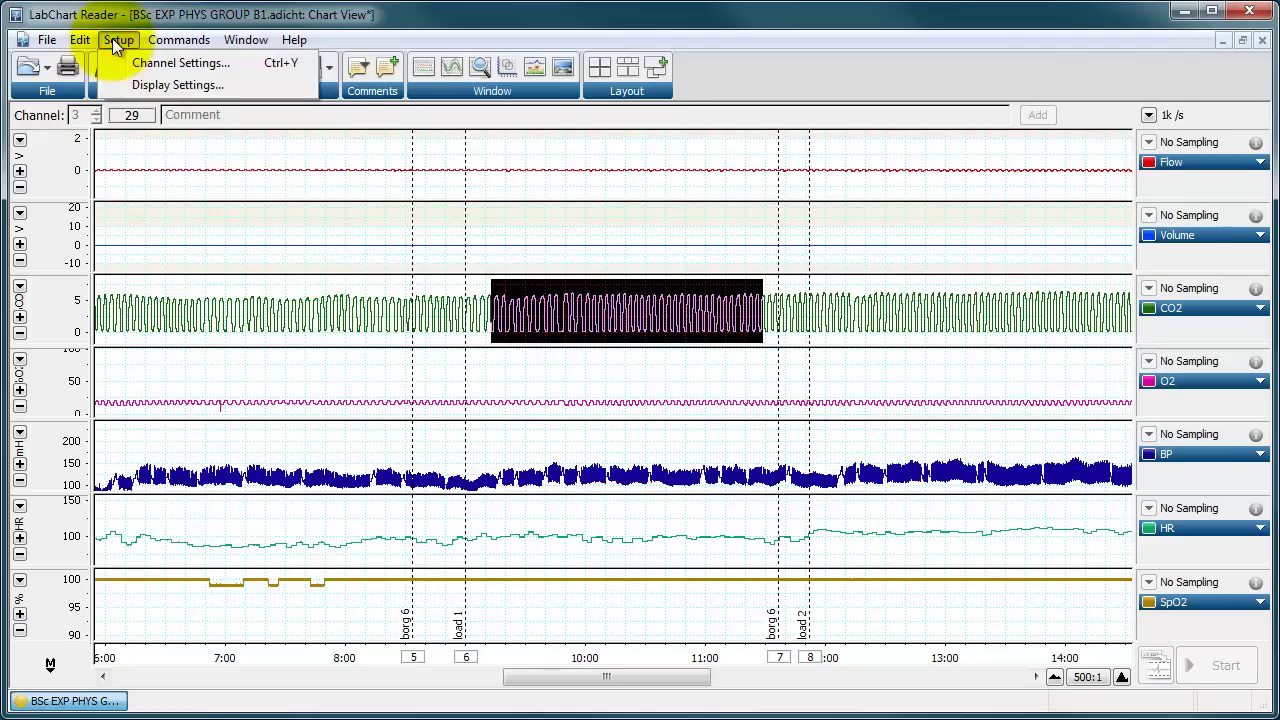
{"action": "left_click", "coordinate": [185, 63]}
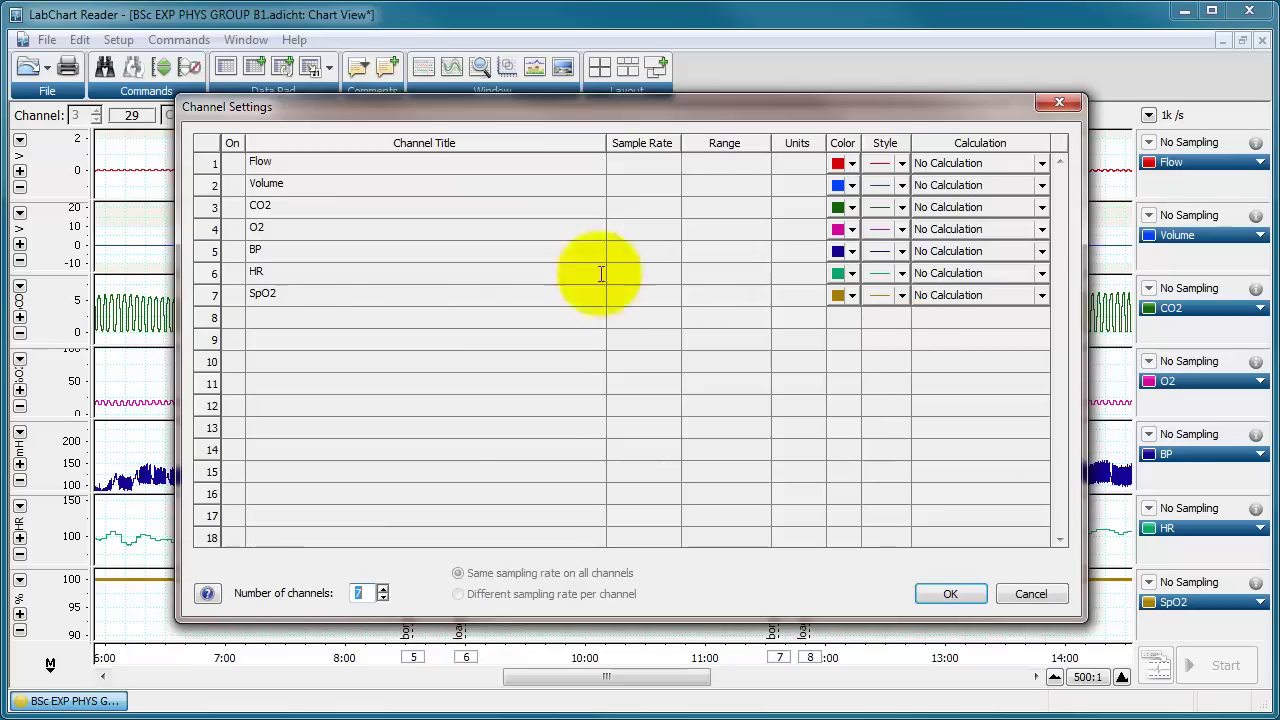
{"action": "left_click", "coordinate": [383, 589]}
{"action": "left_click", "coordinate": [383, 589]}
{"action": "left_click", "coordinate": [383, 589]}
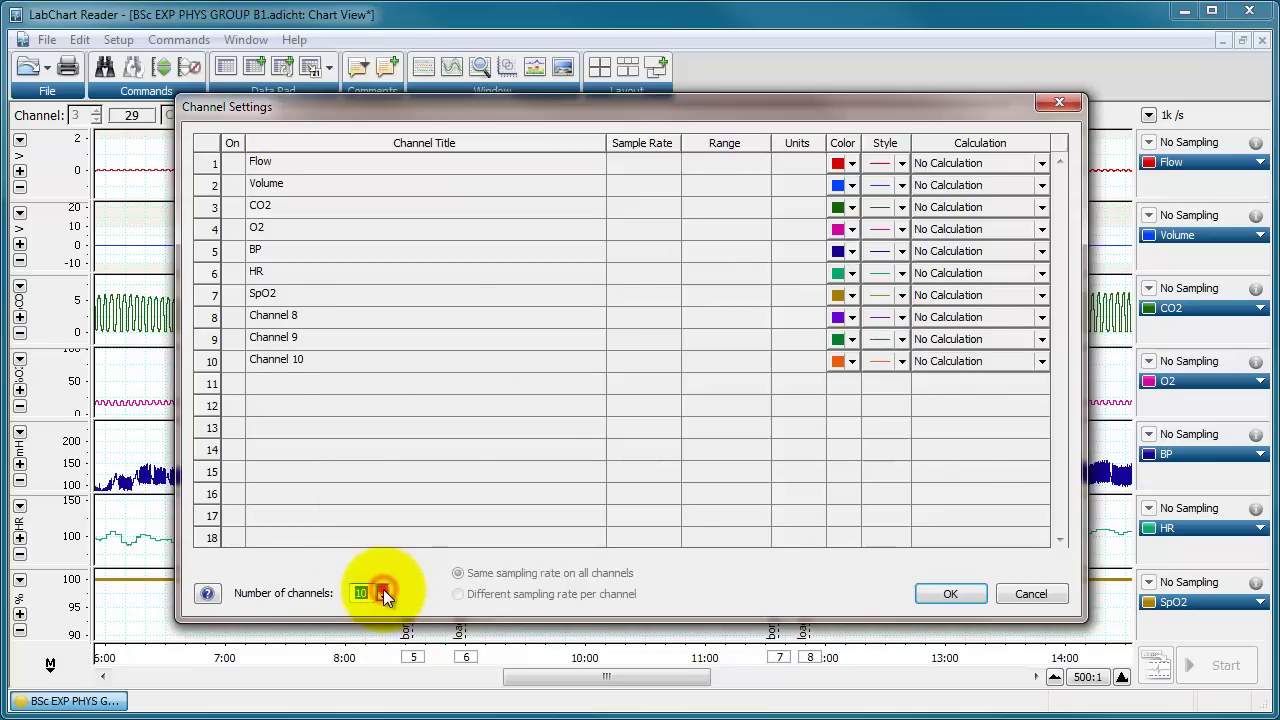
{"action": "left_click", "coordinate": [383, 589]}
{"action": "left_click", "coordinate": [383, 589]}
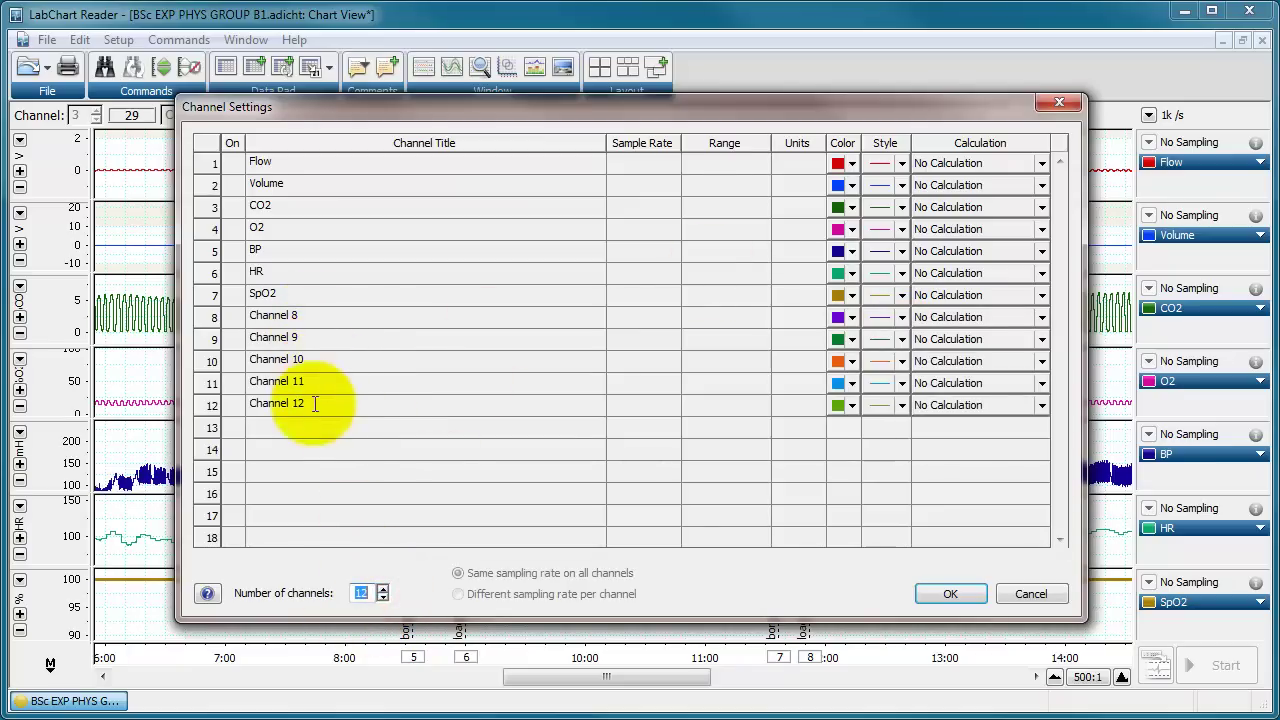
{"action": "left_click", "coordinate": [383, 597]}
{"action": "left_click", "coordinate": [383, 597]}
{"action": "left_click", "coordinate": [383, 597]}
{"action": "left_click", "coordinate": [383, 597]}
{"action": "left_click", "coordinate": [383, 597]}
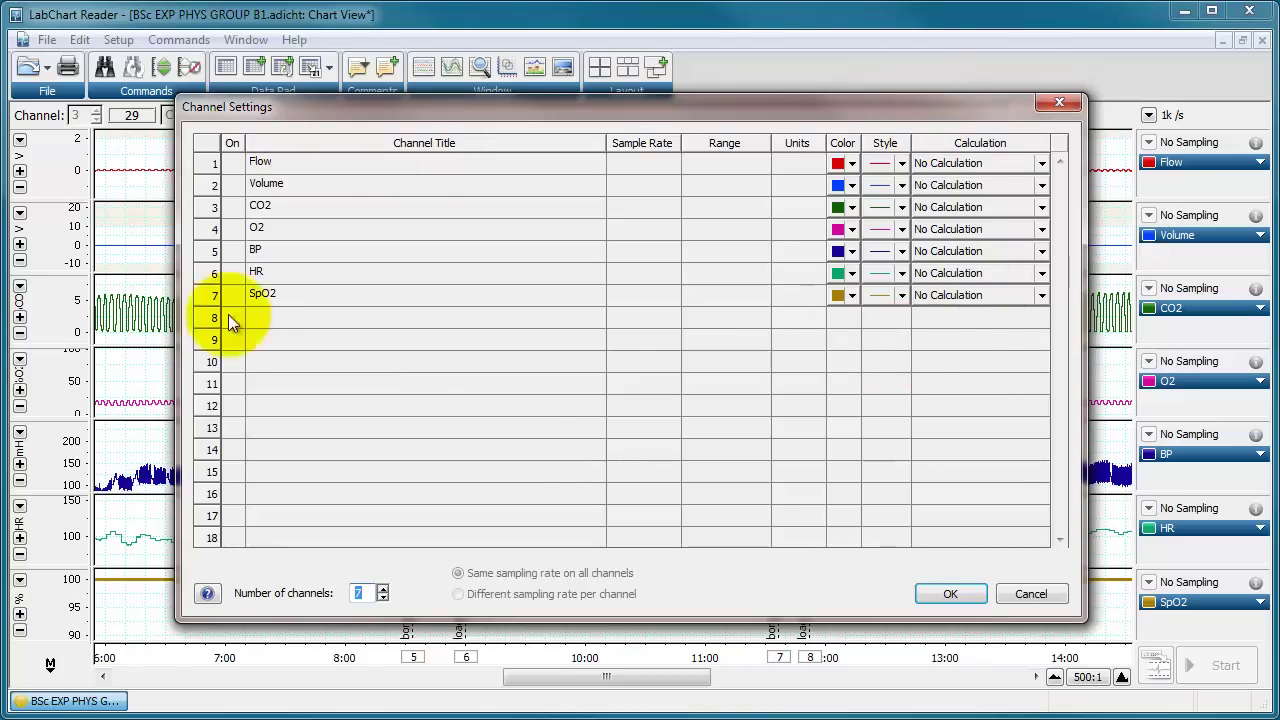
Step: Retitle channel 5 from BP to 'Blood Pressure' and apply the settings
{"action": "left_click", "coordinate": [320, 165]}
{"action": "left_click", "coordinate": [320, 188]}
{"action": "left_click", "coordinate": [320, 207]}
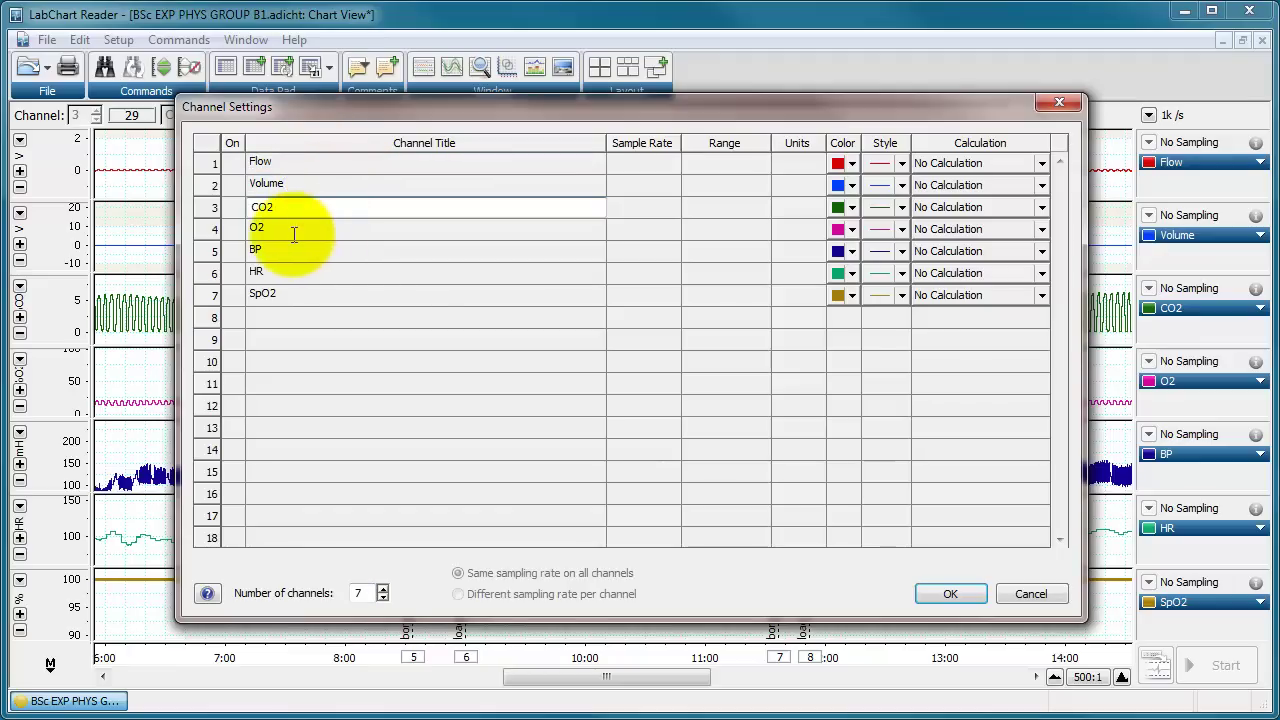
{"action": "left_click", "coordinate": [293, 250]}
{"action": "left_click_drag", "start_coordinate": [293, 250], "coordinate": [228, 251]}
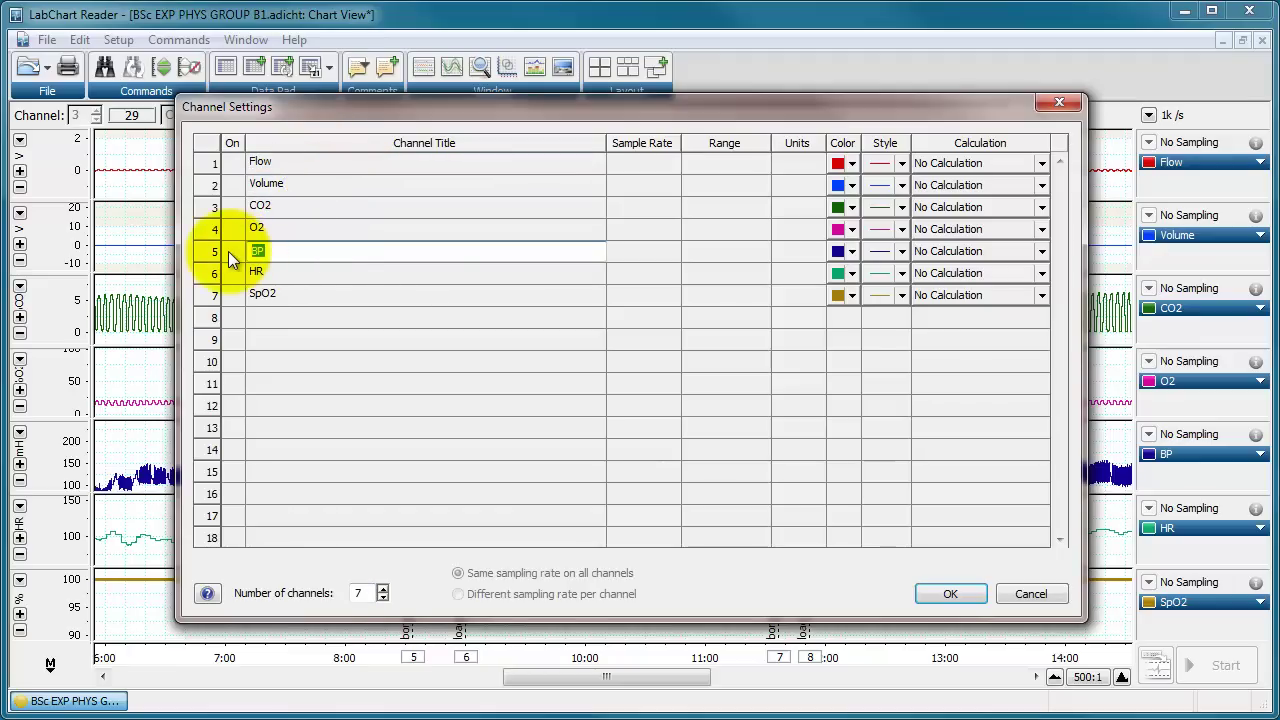
{"action": "type", "text": "Blood Pressure"}
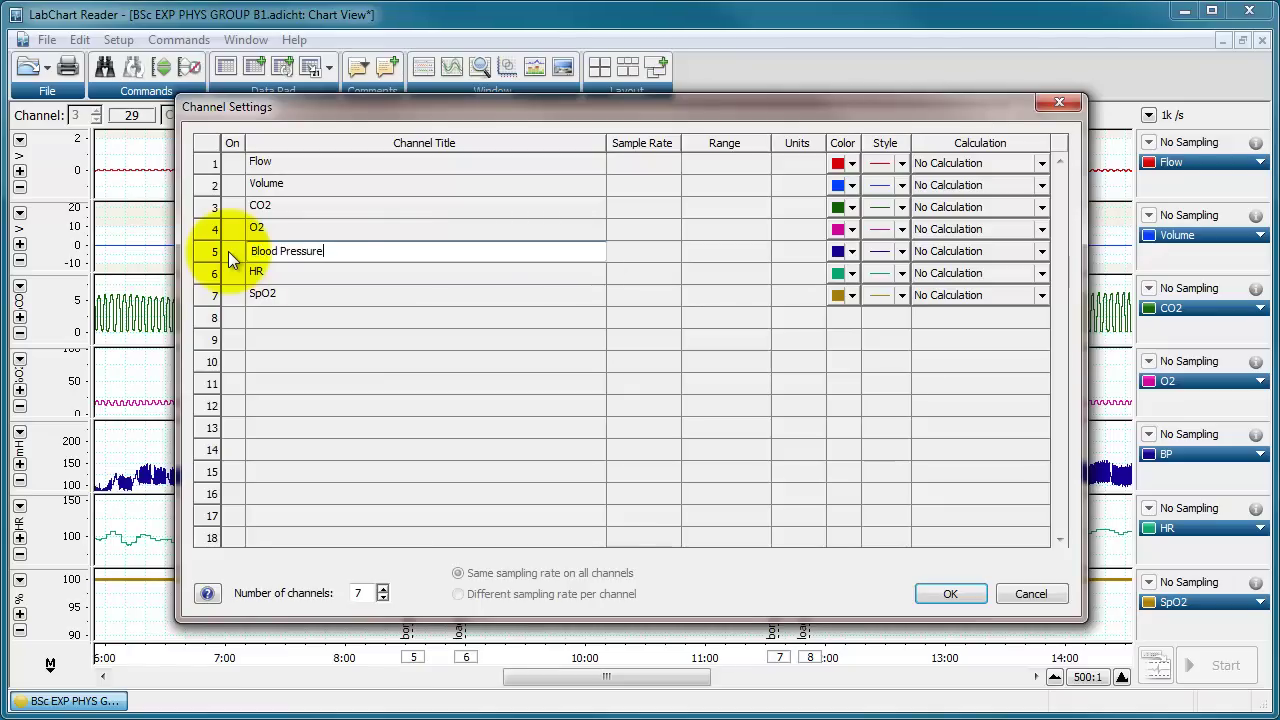
{"action": "left_click", "coordinate": [948, 594]}
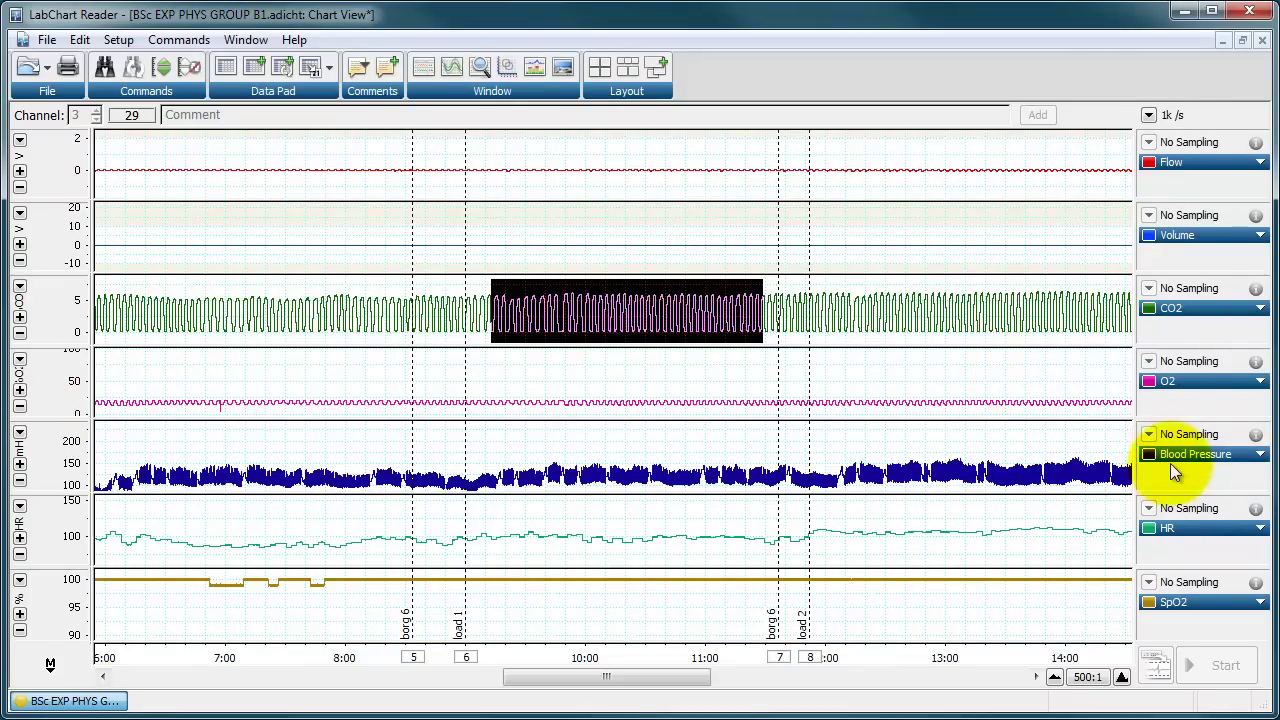
Step: Set the graticule colour to blue in Display Settings
{"action": "left_click", "coordinate": [113, 39]}
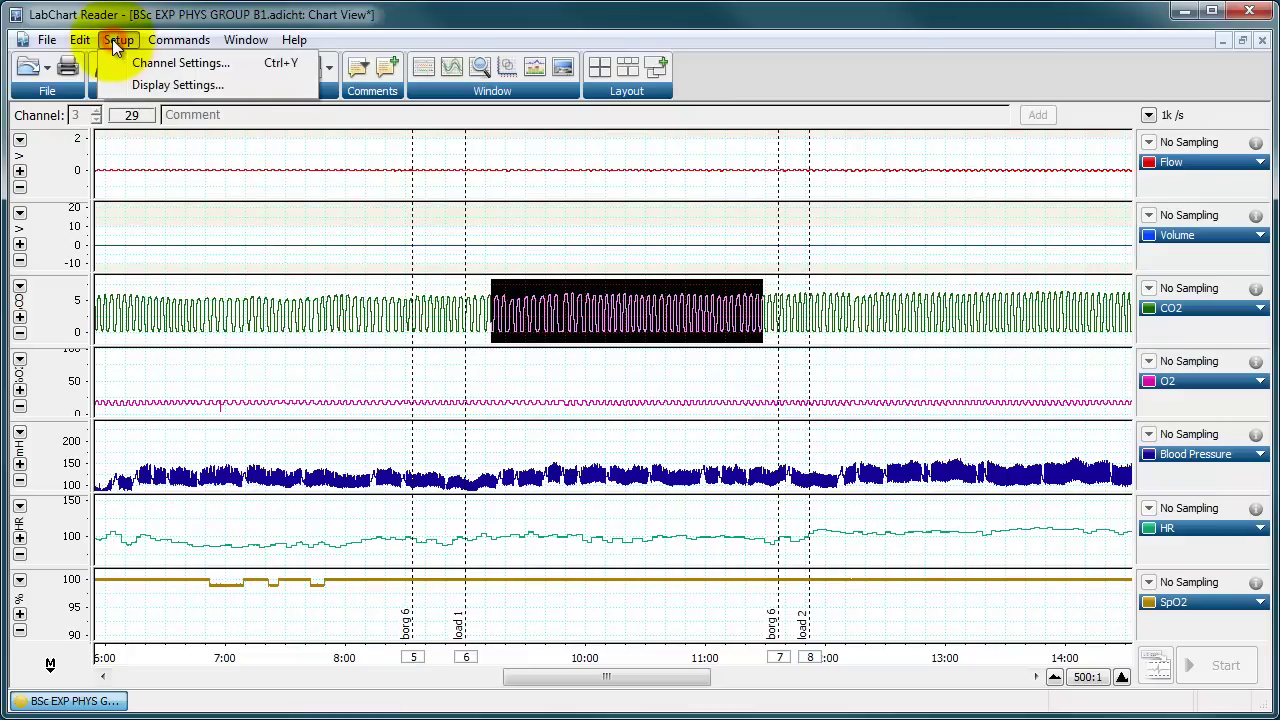
{"action": "left_click", "coordinate": [149, 84]}
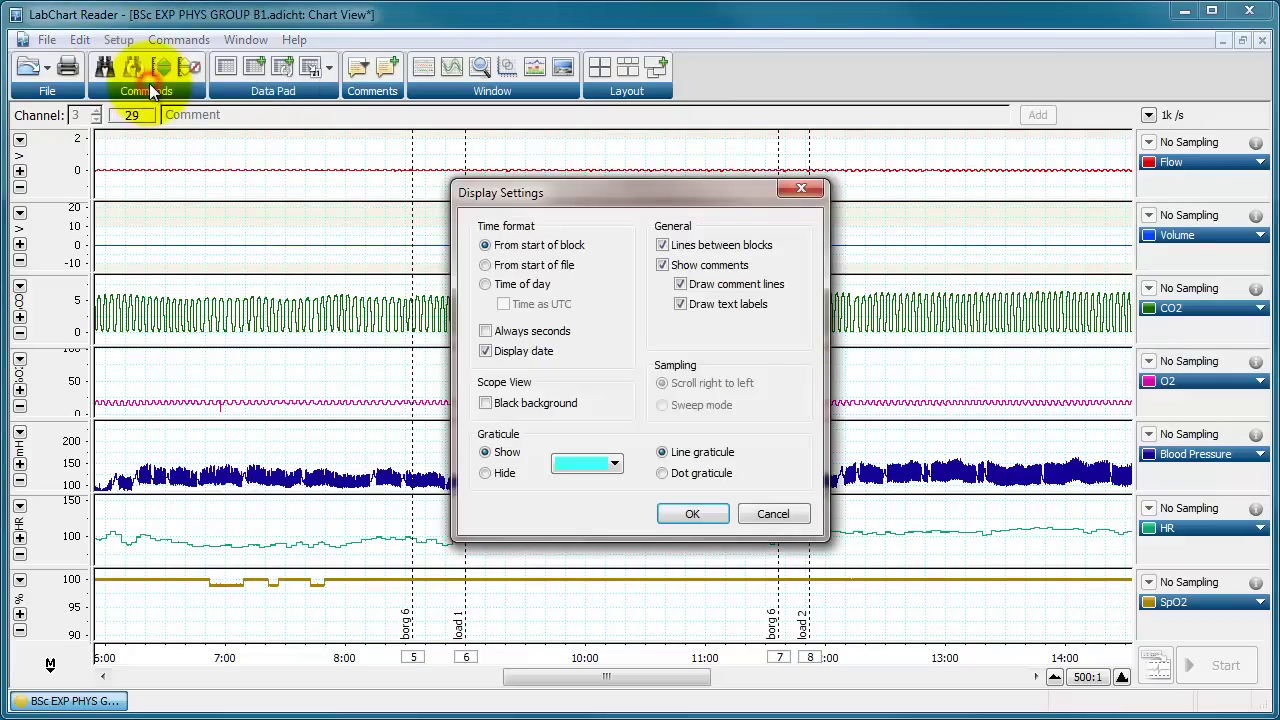
{"action": "left_click_drag", "start_coordinate": [625, 190], "coordinate": [624, 187]}
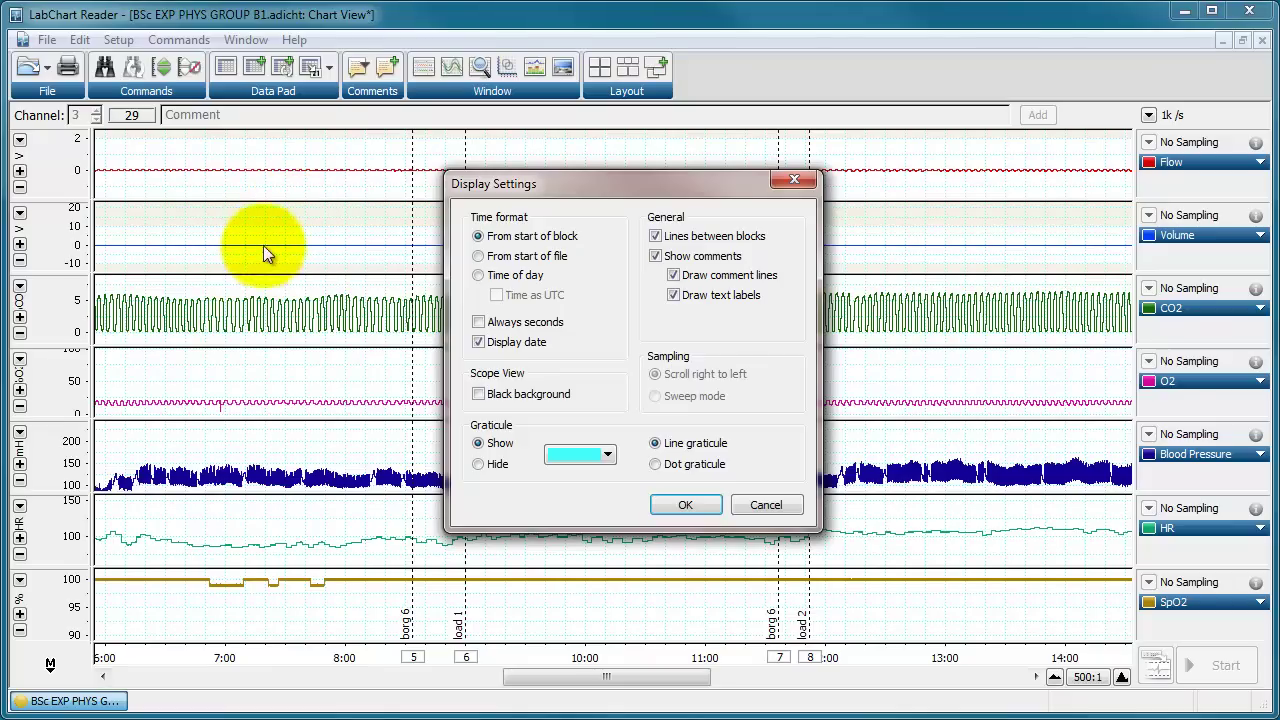
{"action": "left_click", "coordinate": [606, 458]}
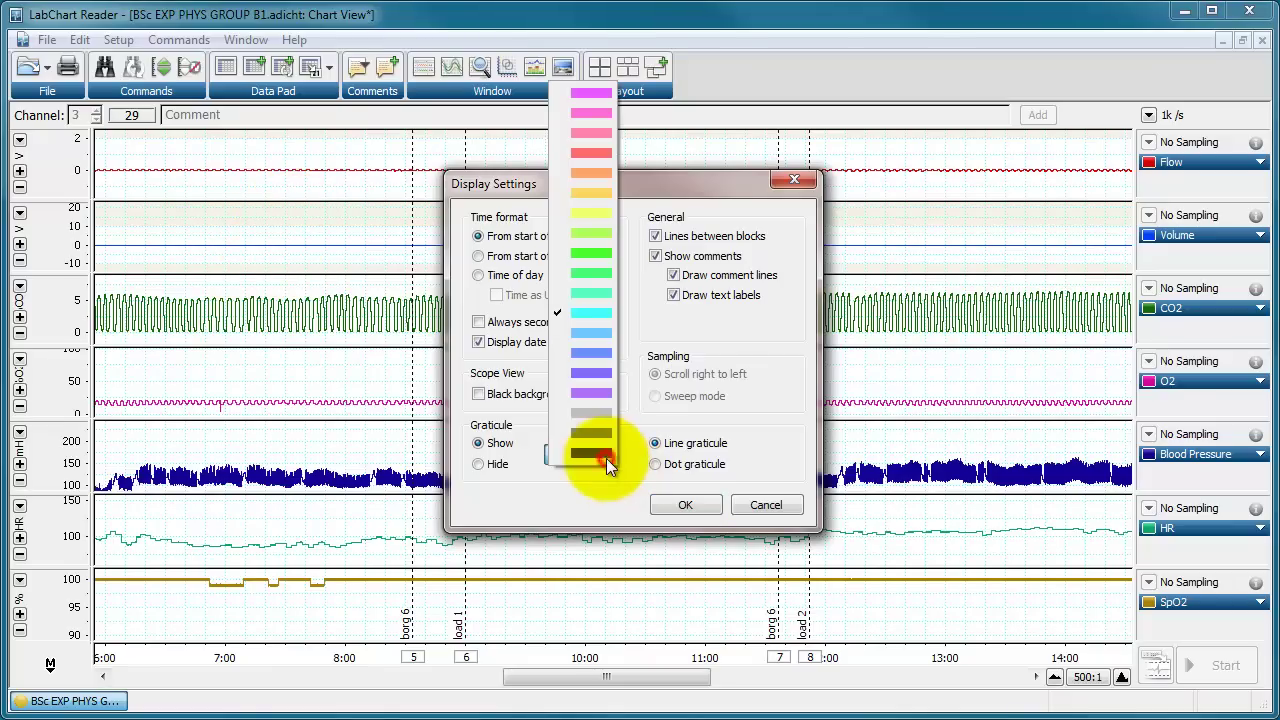
{"action": "left_click", "coordinate": [601, 350]}
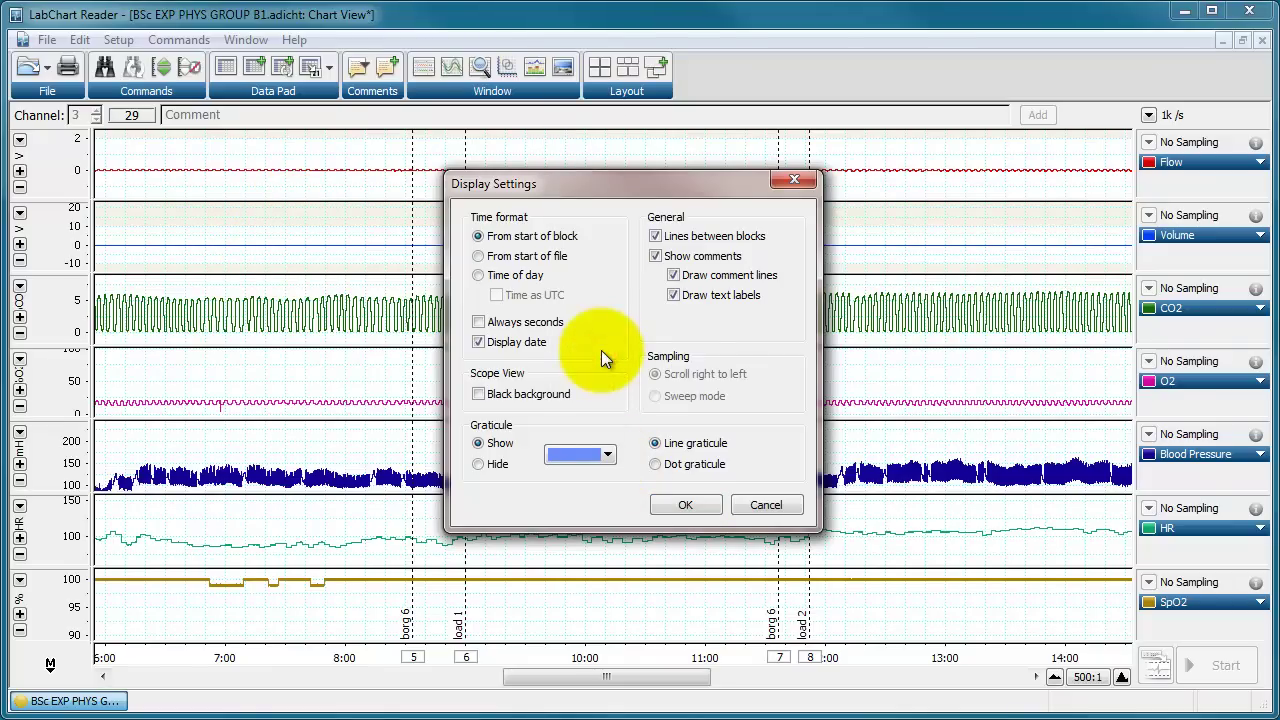
{"action": "left_click", "coordinate": [686, 503]}
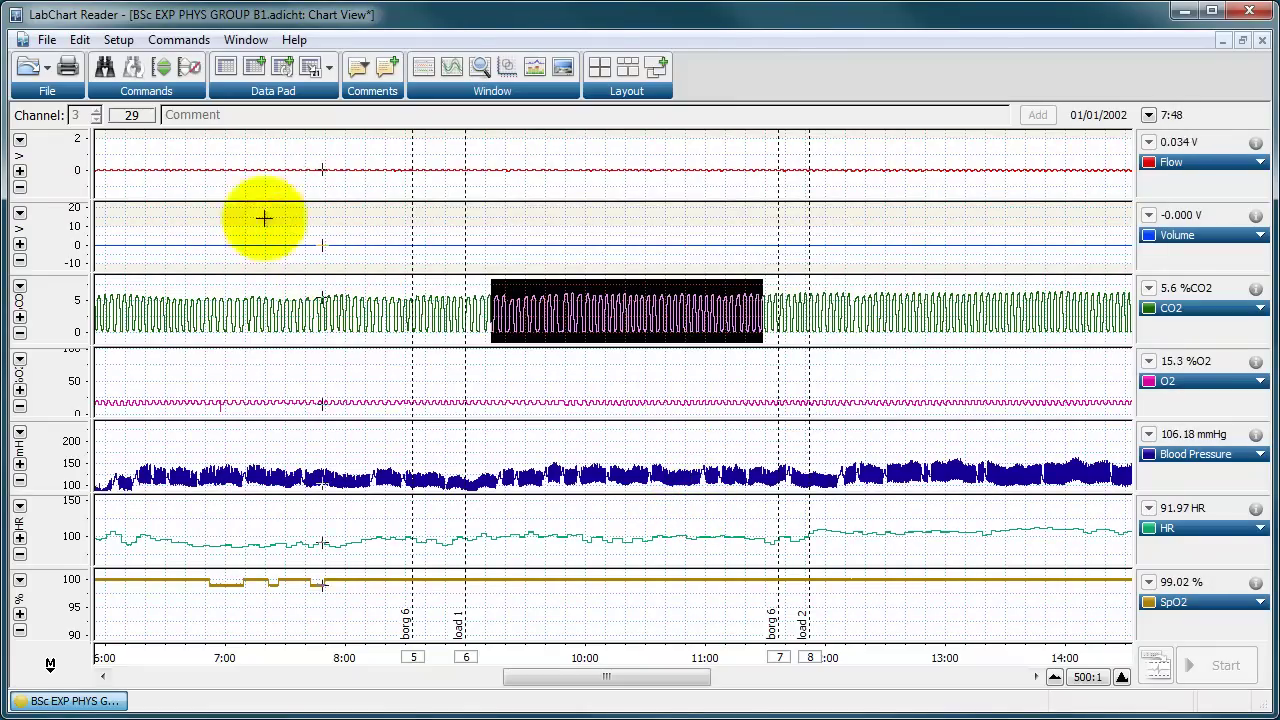
Step: Review Display Settings again and close them without further changes
{"action": "left_click", "coordinate": [114, 42]}
{"action": "left_click", "coordinate": [160, 85]}
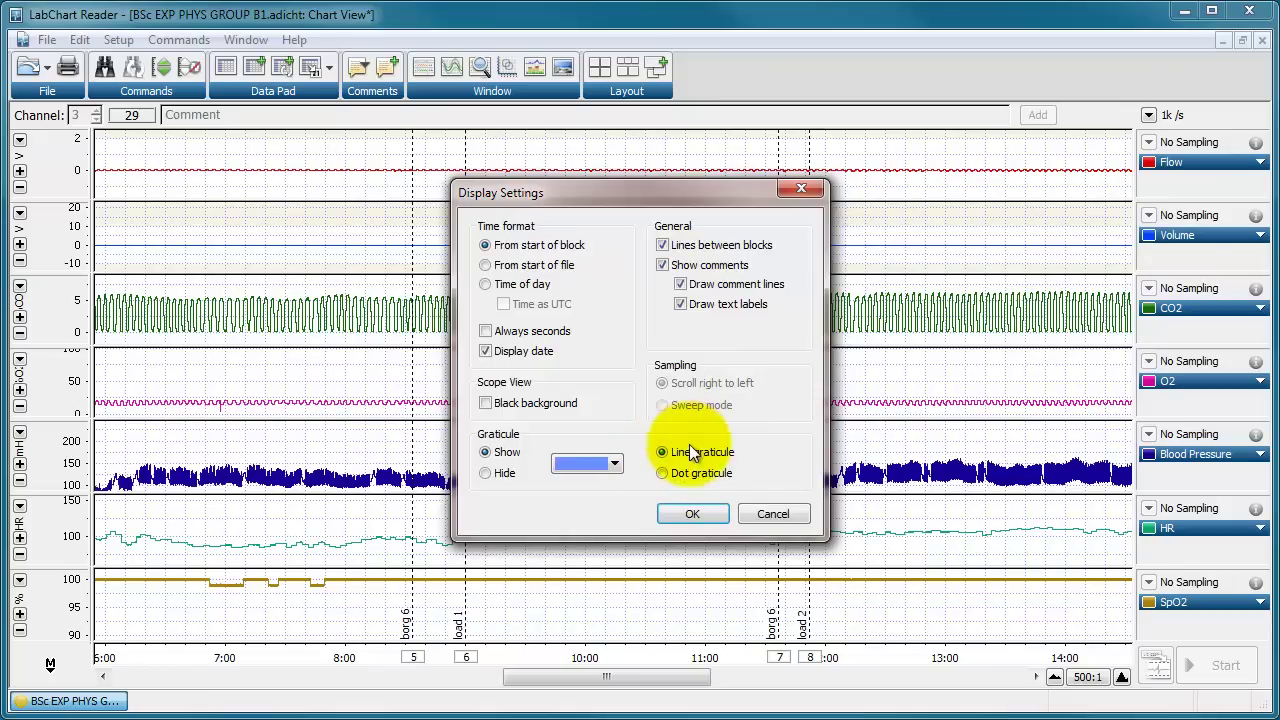
{"action": "left_click", "coordinate": [690, 515]}
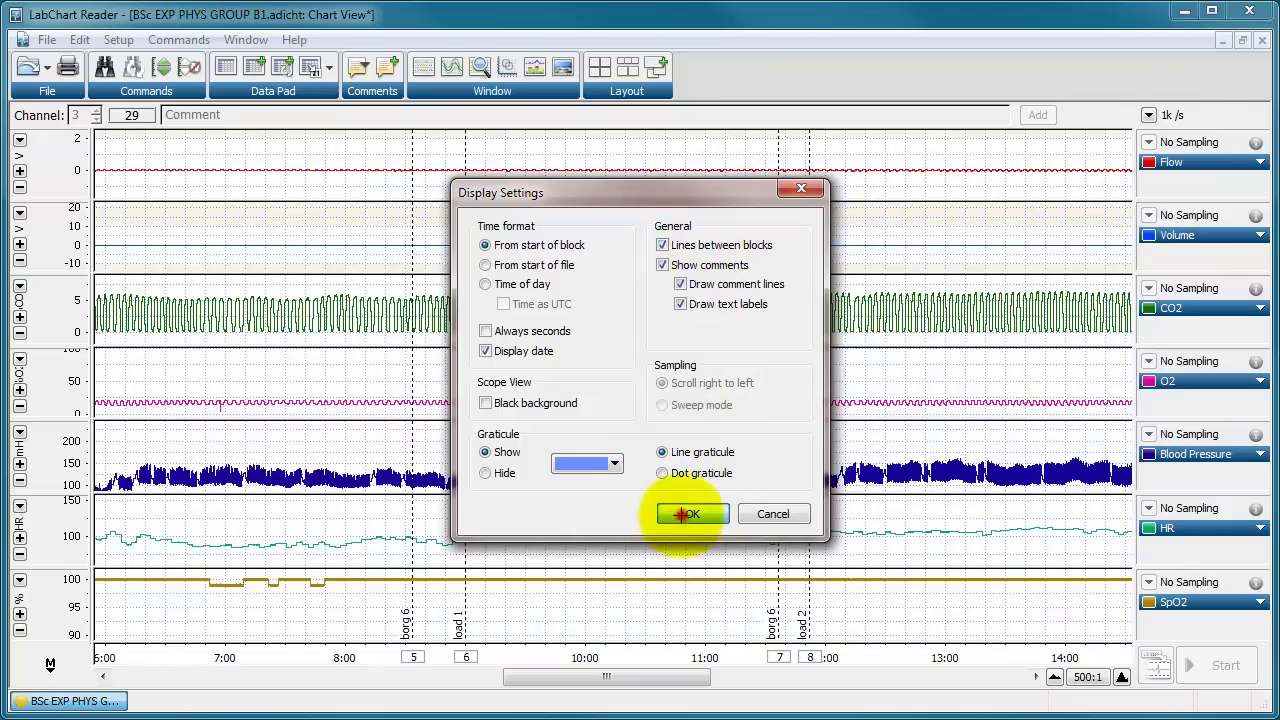
Step: Turn off Lines between blocks in Display Settings
{"action": "left_click_drag", "start_coordinate": [677, 680], "coordinate": [386, 677]}
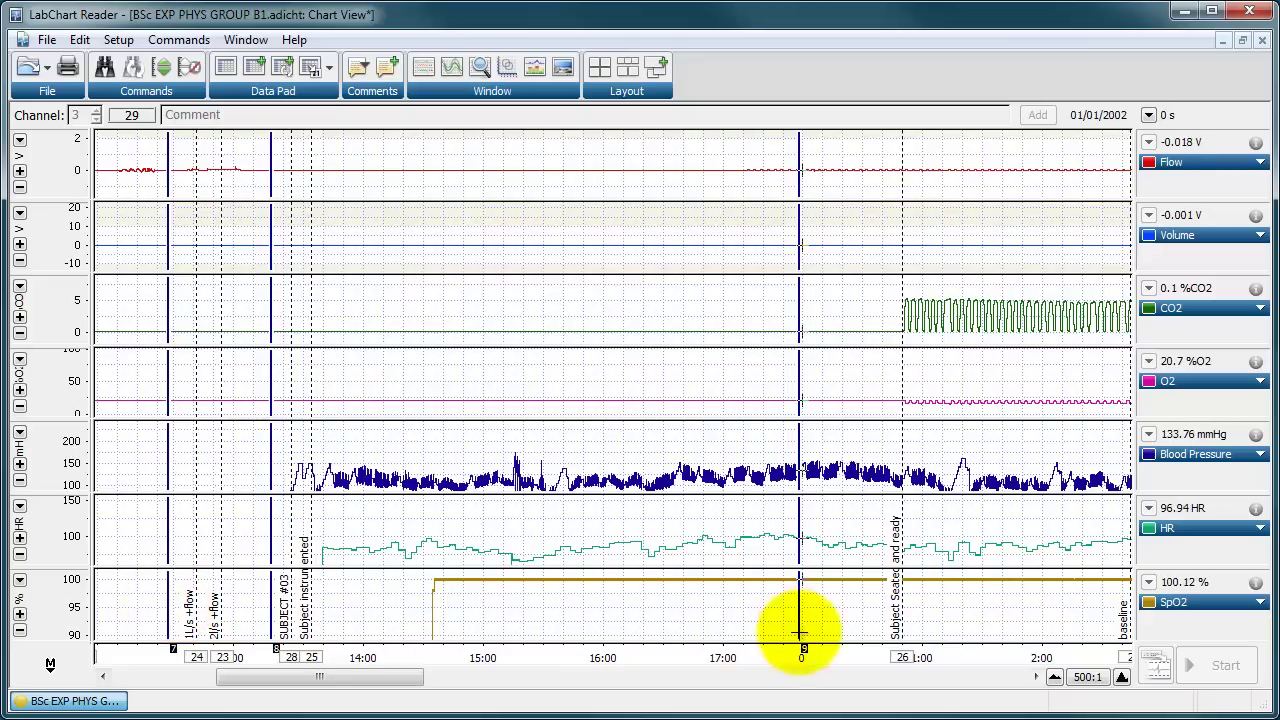
{"action": "left_click", "coordinate": [74, 41]}
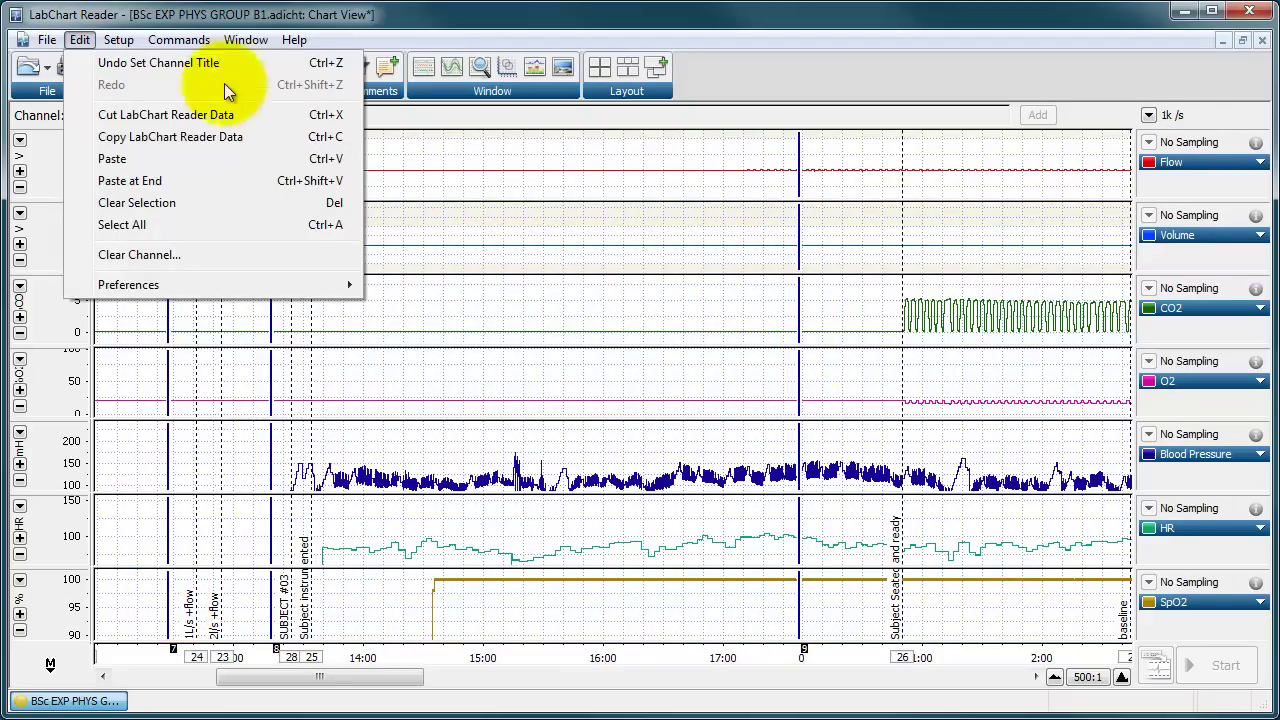
{"action": "mouse_move", "coordinate": [129, 40]}
{"action": "left_click", "coordinate": [140, 86]}
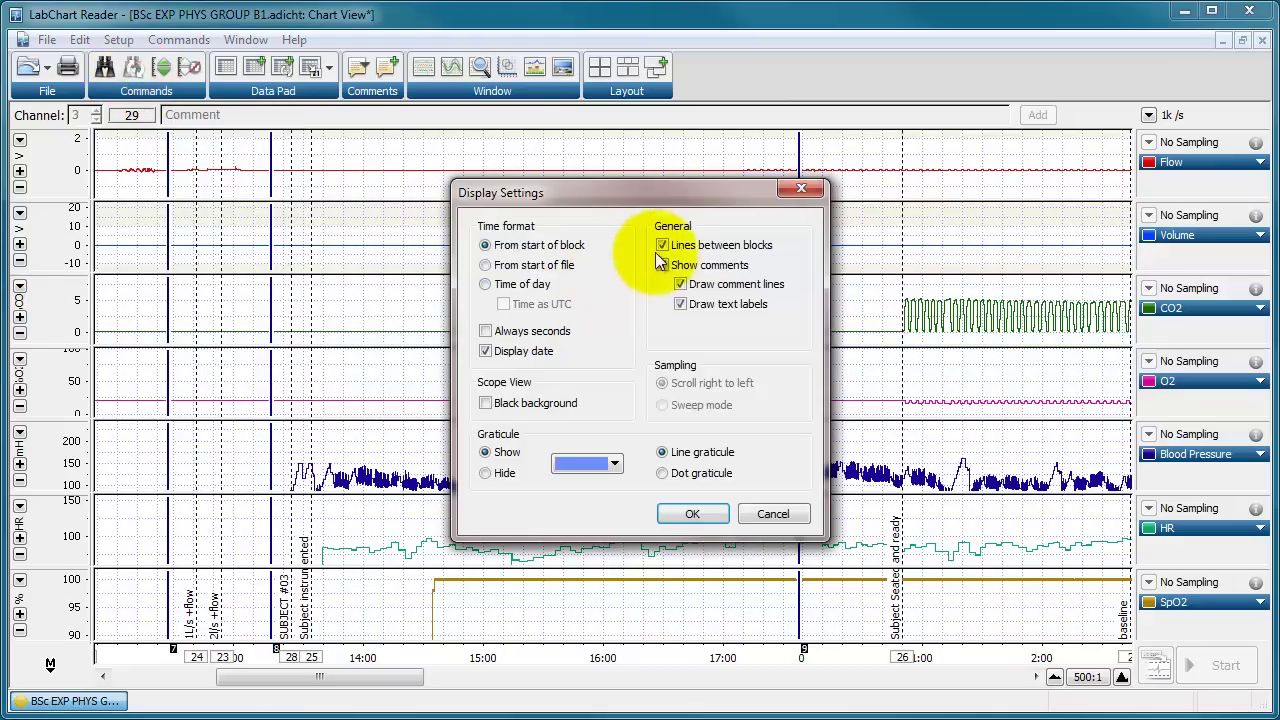
{"action": "left_click", "coordinate": [691, 510]}
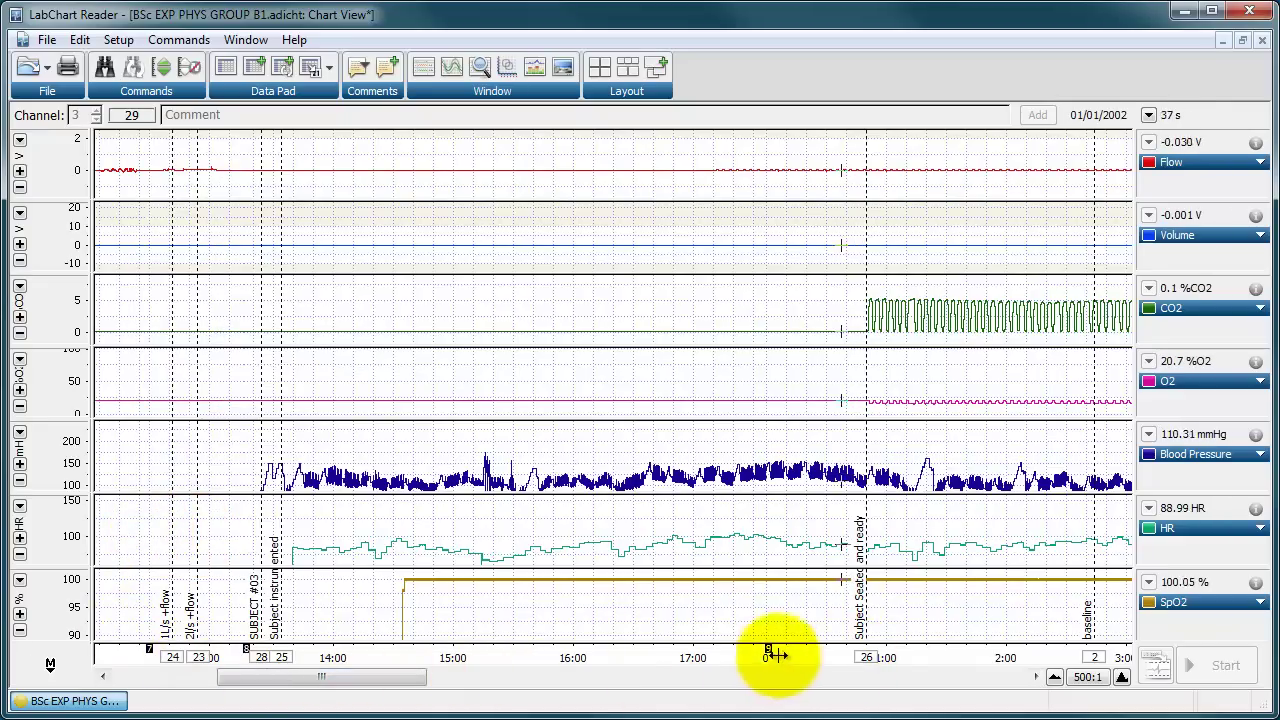
Step: At 200:1 on the calibration blocks, turn Lines between blocks back on
{"action": "left_click", "coordinate": [1122, 677]}
{"action": "left_click_drag", "start_coordinate": [323, 677], "coordinate": [203, 677]}
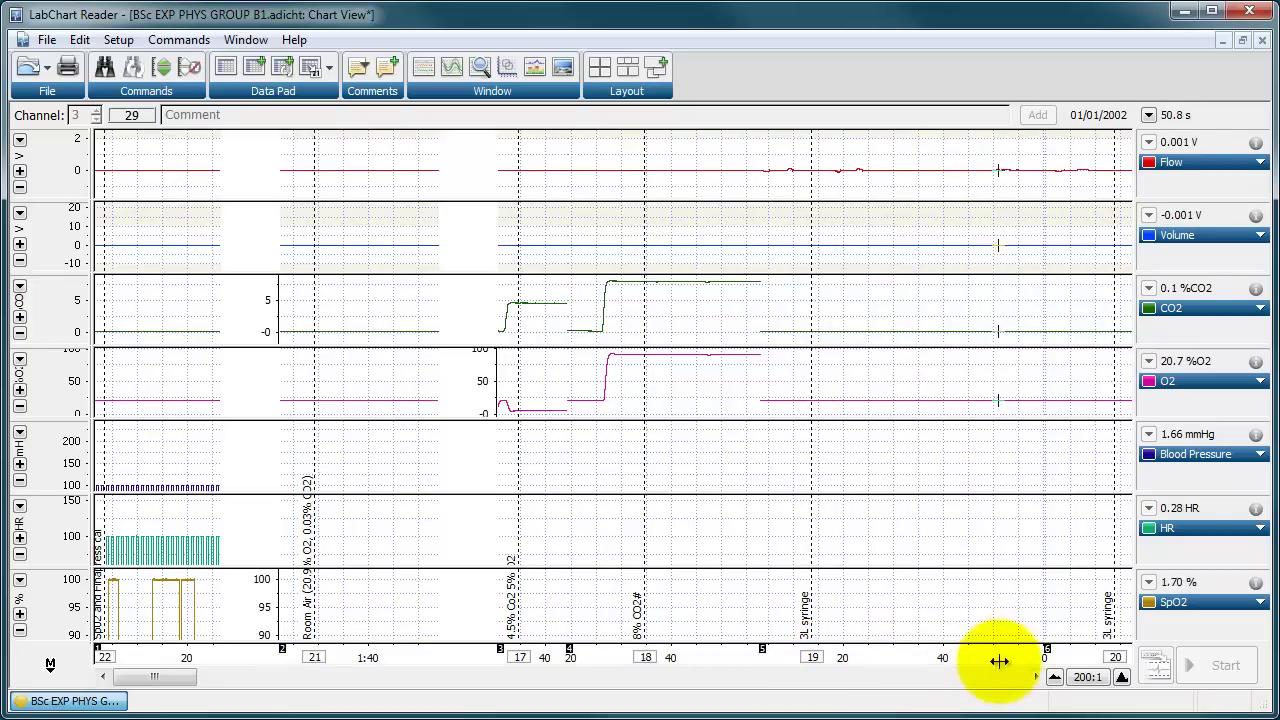
{"action": "left_click_drag", "start_coordinate": [172, 677], "coordinate": [200, 677]}
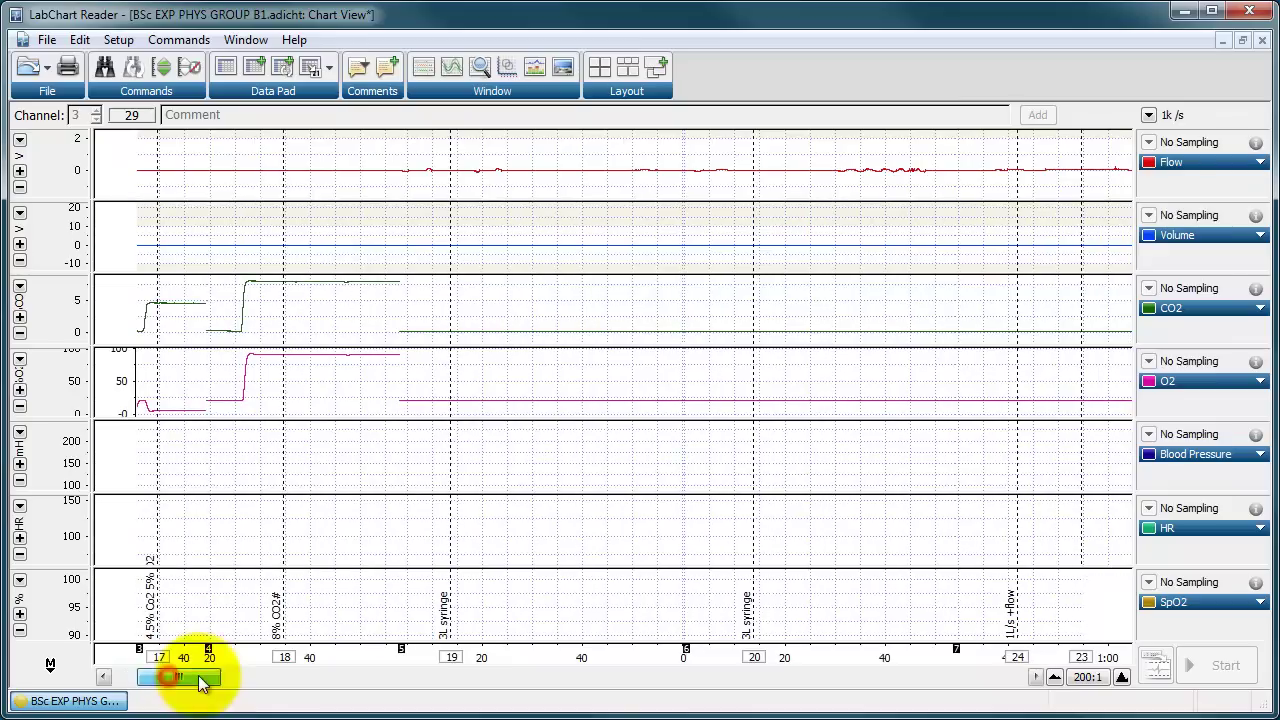
{"action": "left_click", "coordinate": [118, 40]}
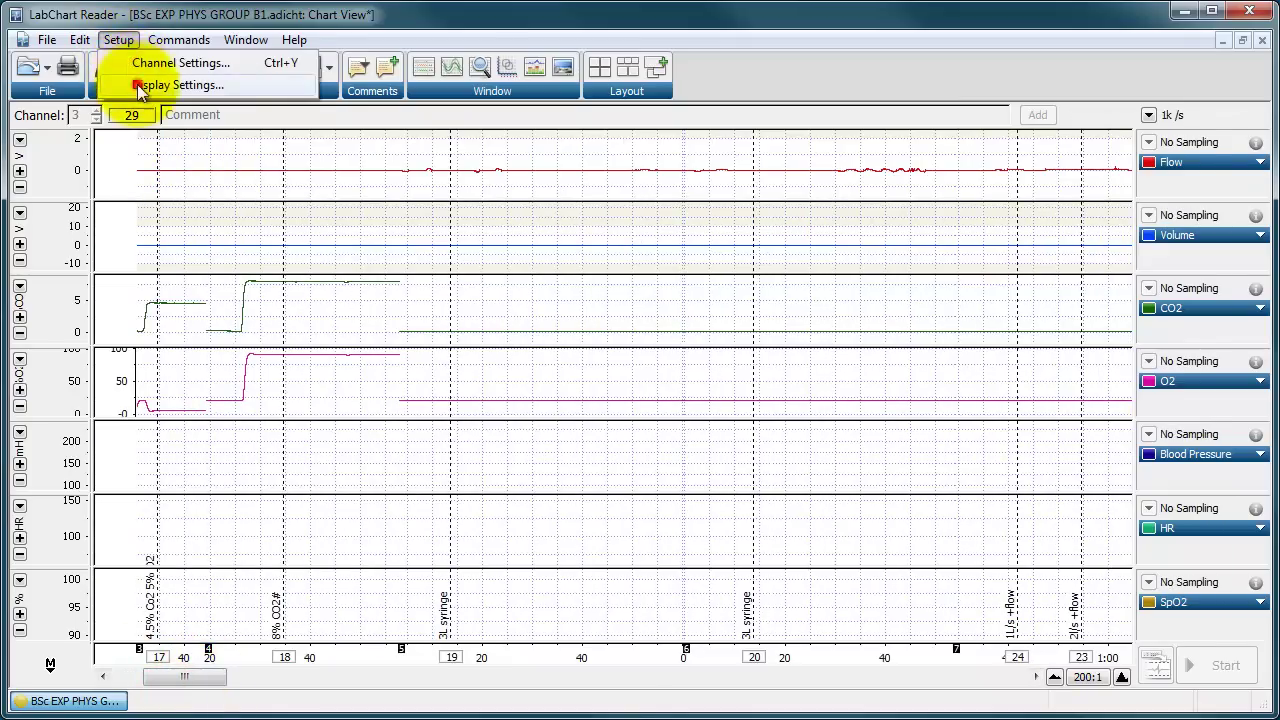
{"action": "left_click", "coordinate": [130, 84]}
{"action": "left_click", "coordinate": [674, 245]}
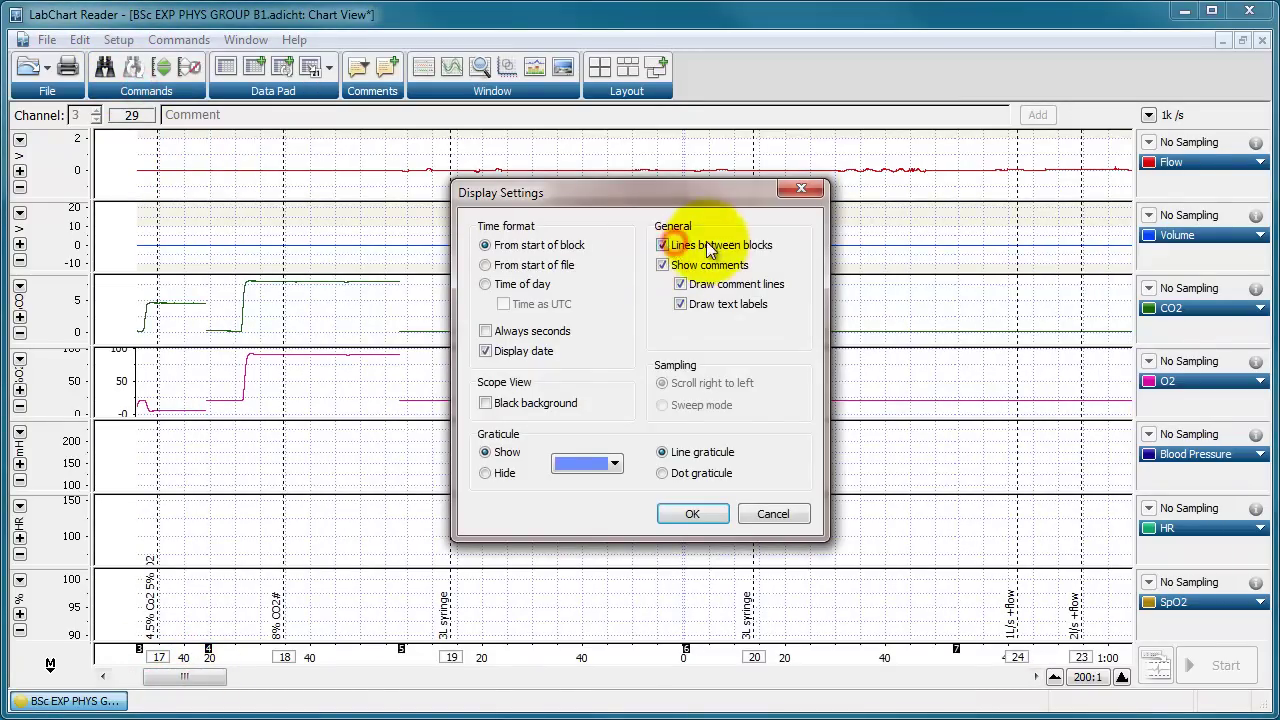
{"action": "left_click", "coordinate": [700, 514]}
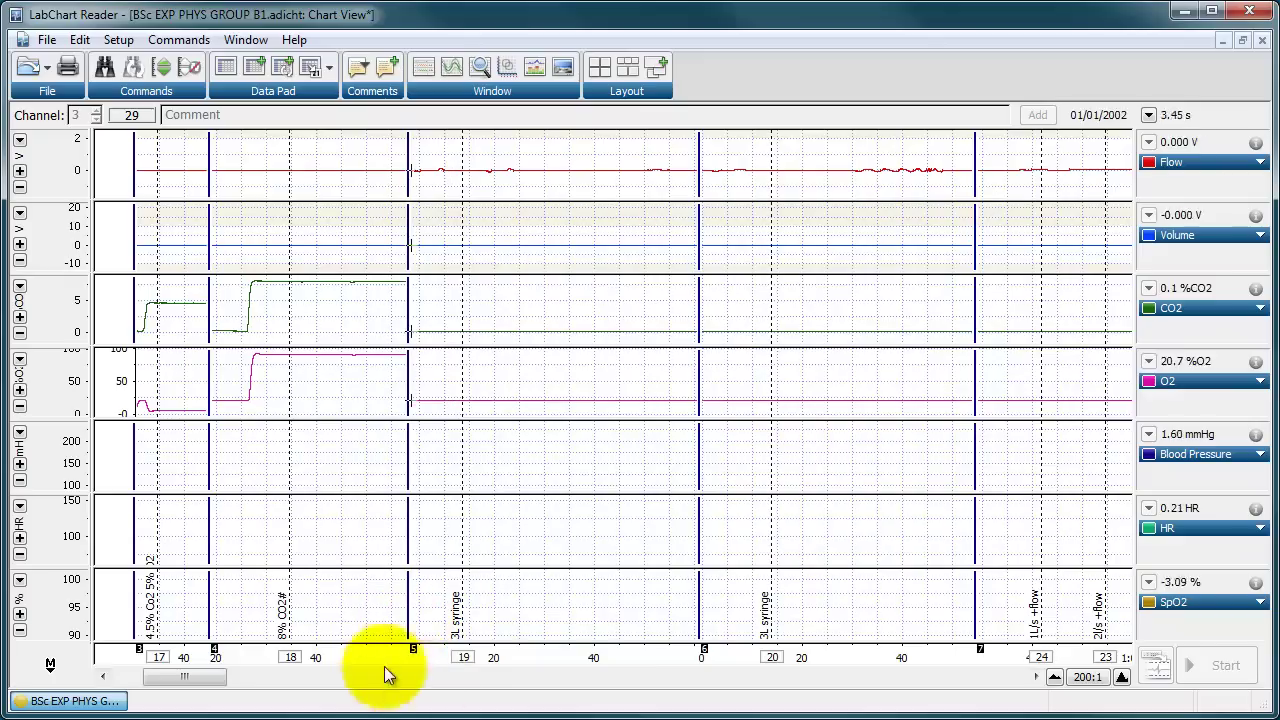
{"action": "left_click", "coordinate": [1054, 677]}
Step: Zoom out to 1k:1 and 2k:1 and scroll through to end of study
{"action": "left_click", "coordinate": [1054, 677]}
{"action": "left_click_drag", "start_coordinate": [517, 683], "coordinate": [629, 680]}
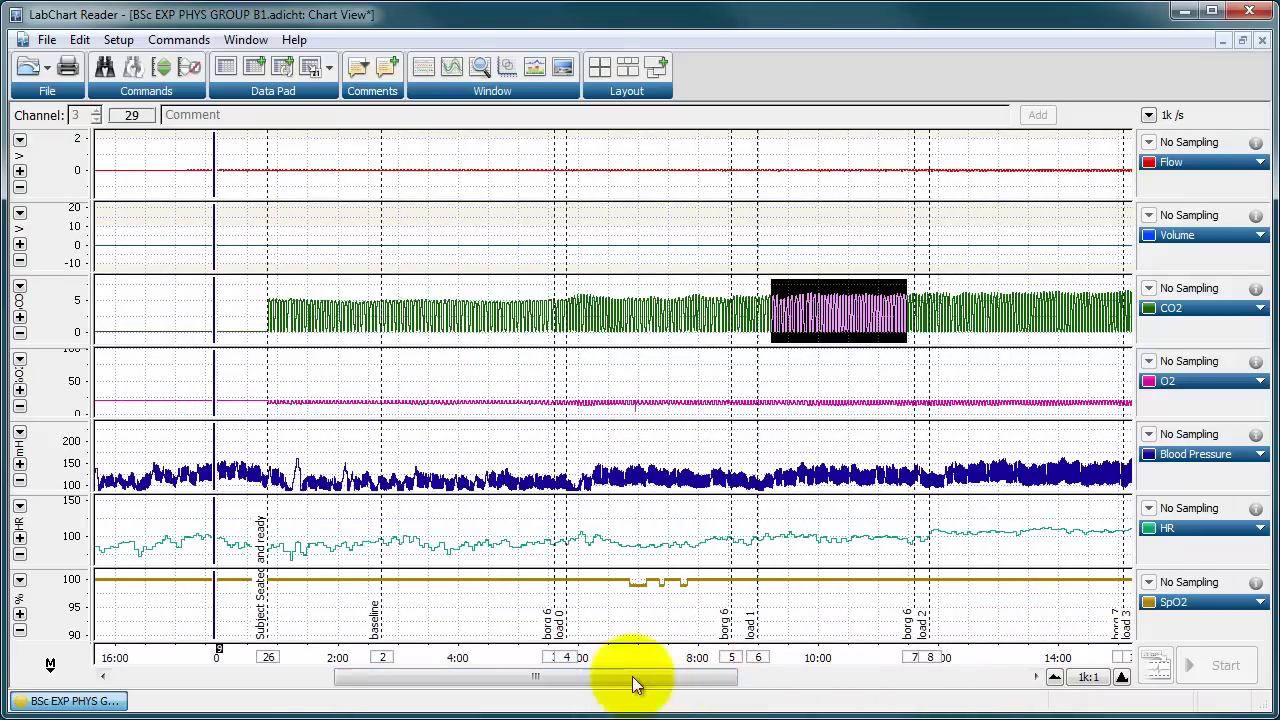
{"action": "left_click_drag", "start_coordinate": [531, 688], "coordinate": [1040, 682]}
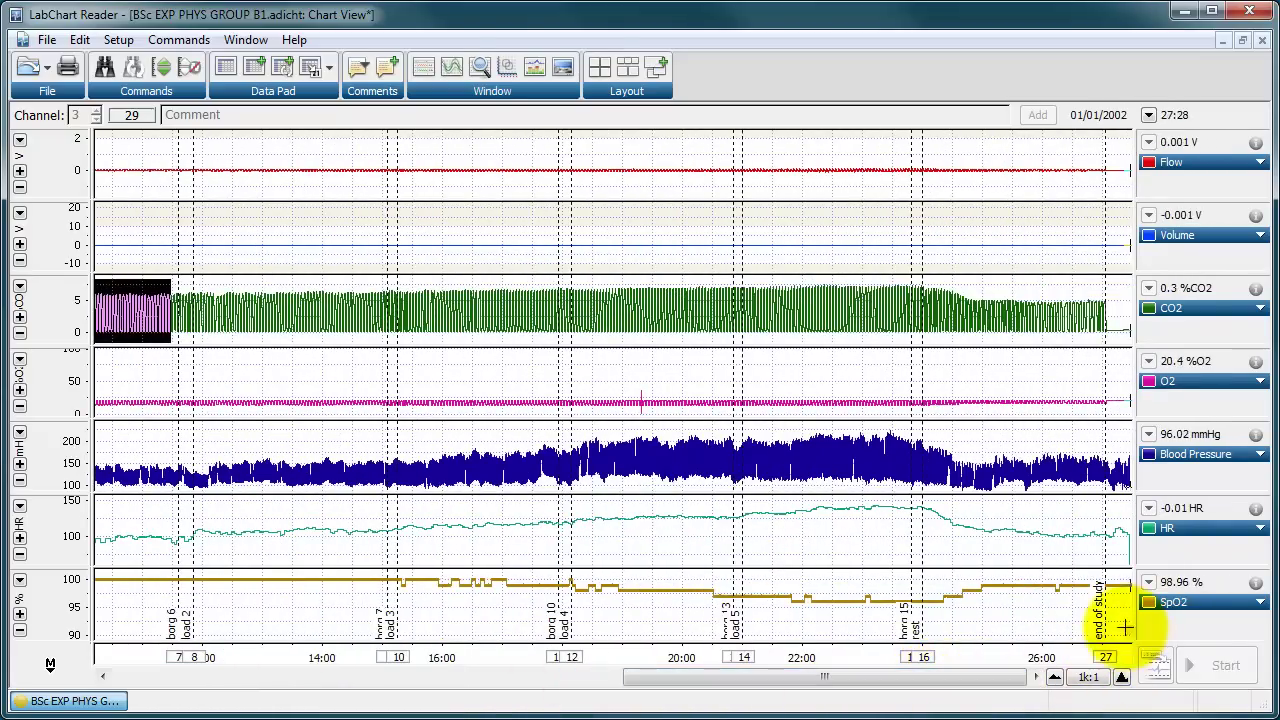
{"action": "left_click_drag", "start_coordinate": [1008, 680], "coordinate": [846, 686]}
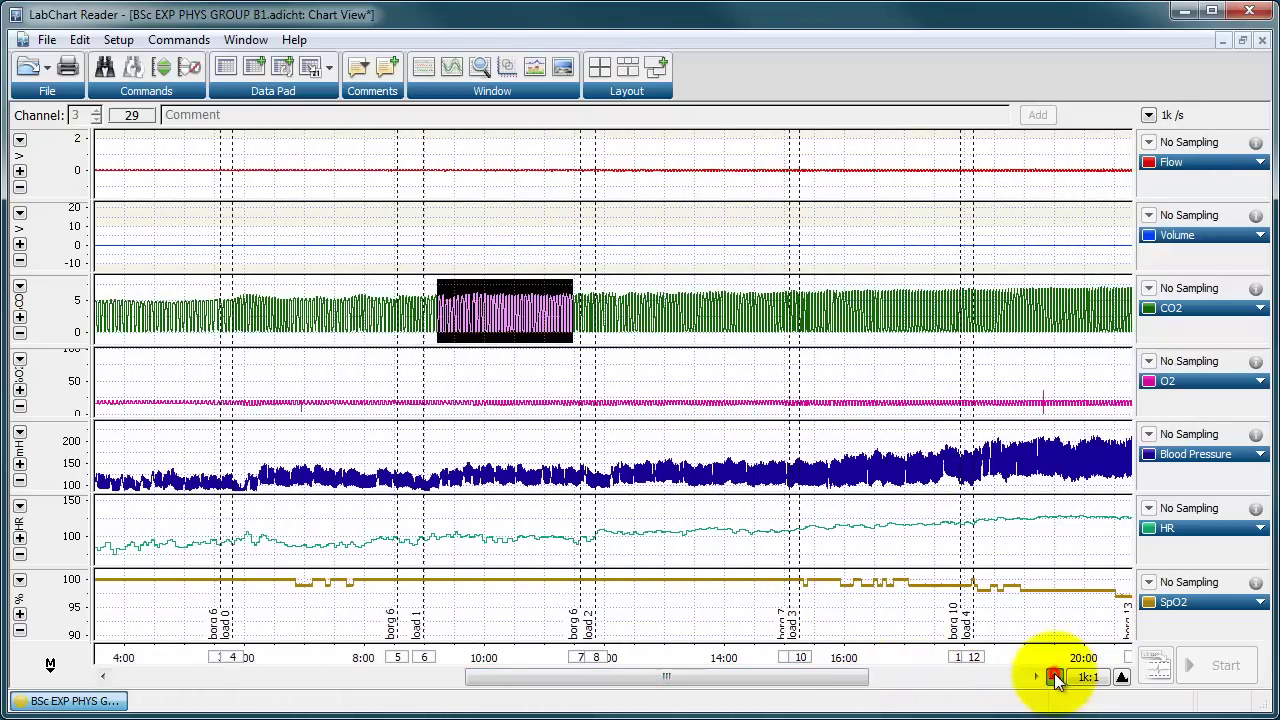
{"action": "left_click", "coordinate": [1054, 677]}
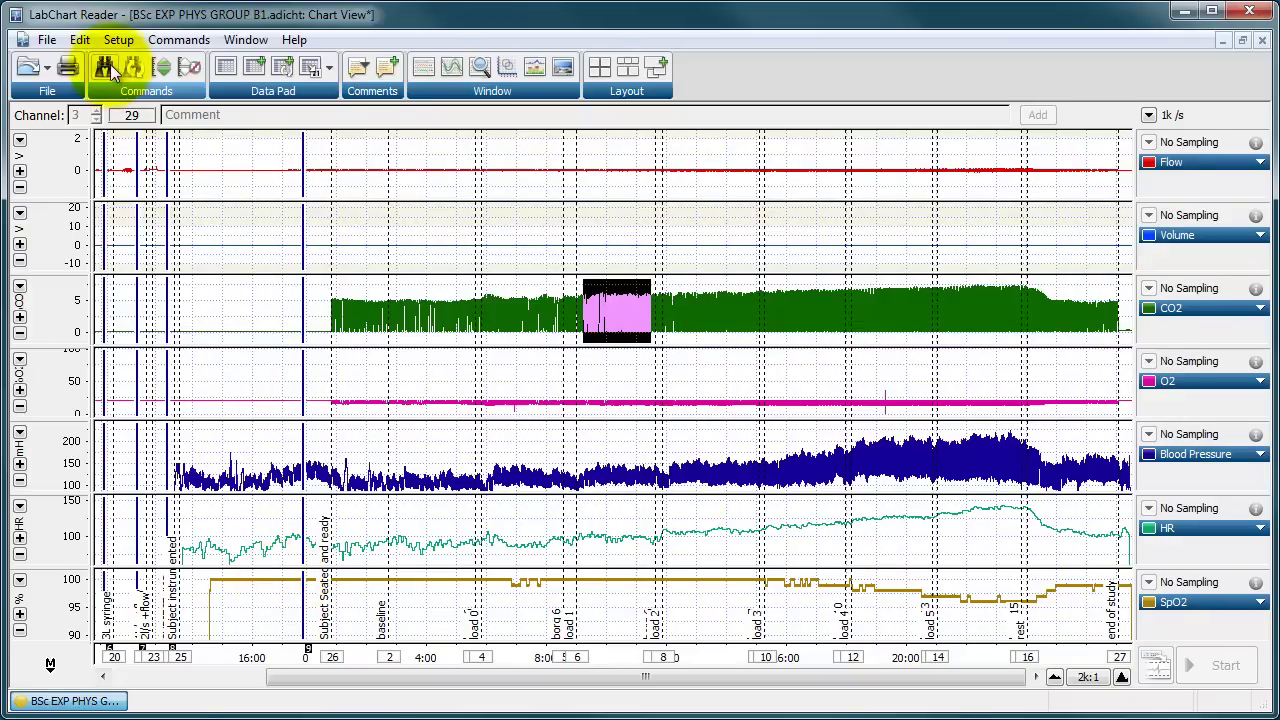
{"action": "left_click", "coordinate": [160, 42]}
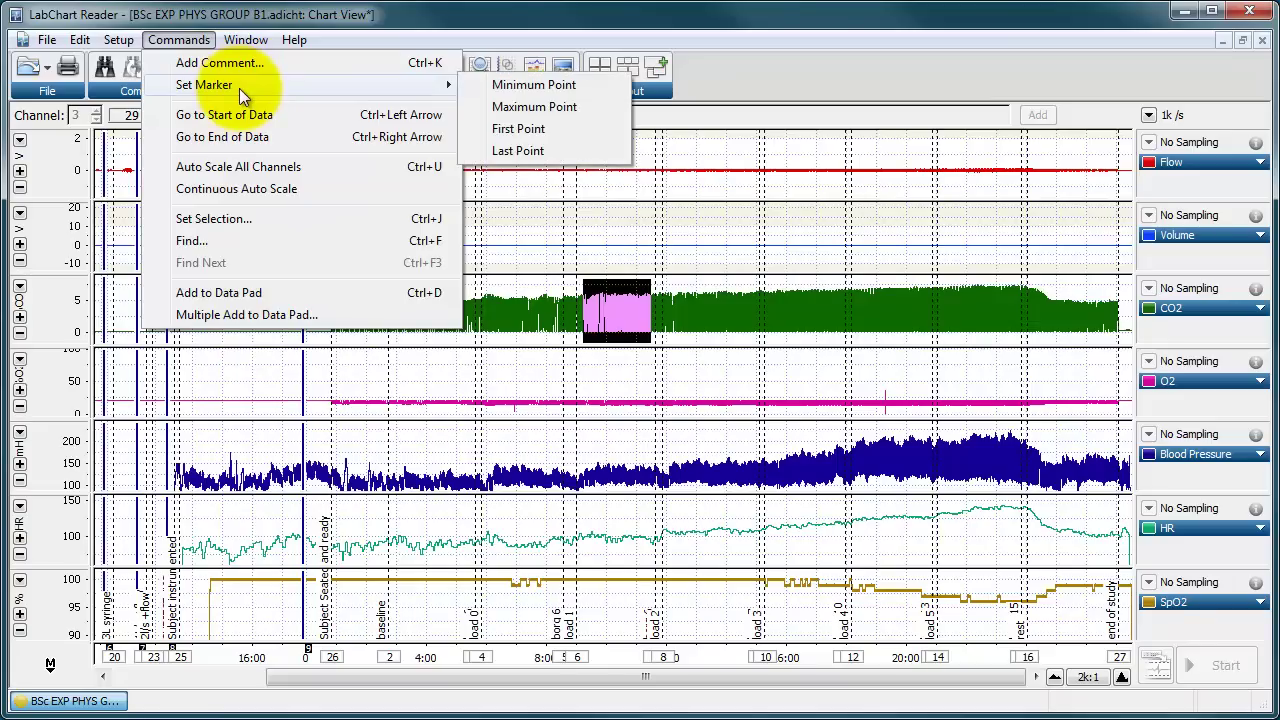
{"action": "left_click", "coordinate": [294, 15]}
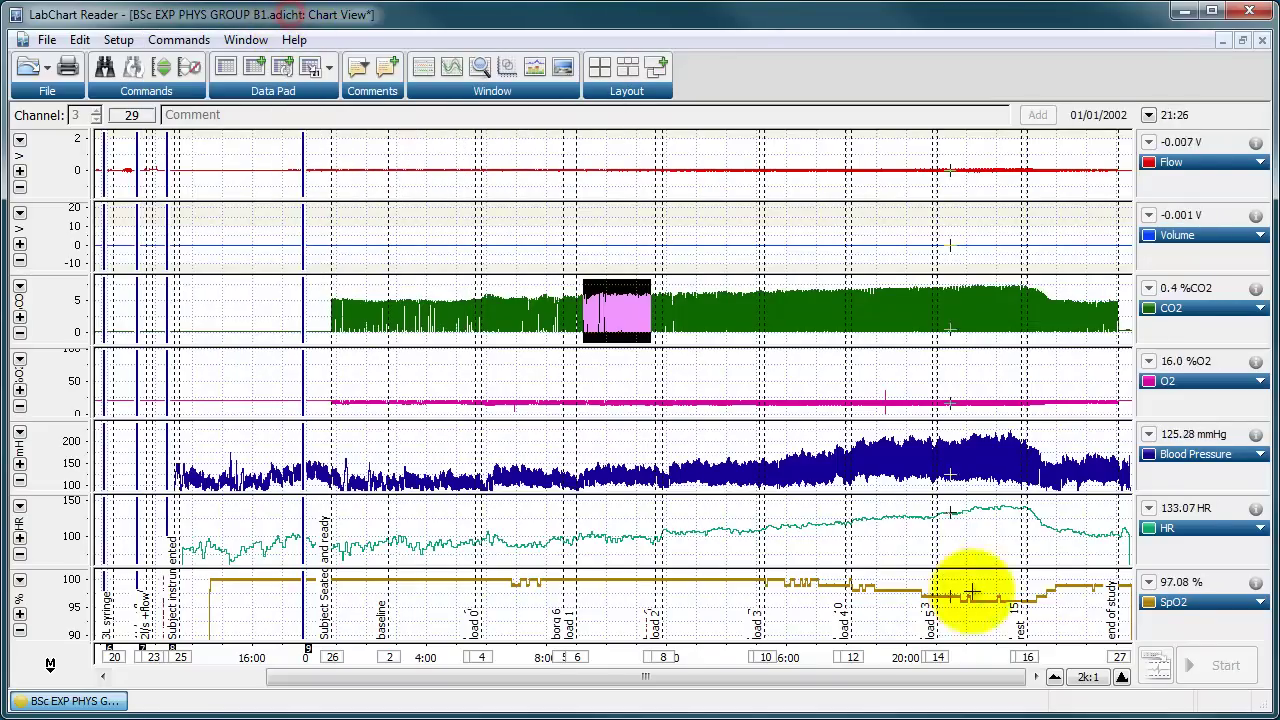
Step: Zoom back to 500:1 and scroll to the 1:00–8:00 baseline stretch
{"action": "left_click", "coordinate": [1123, 677]}
{"action": "left_click", "coordinate": [1123, 677]}
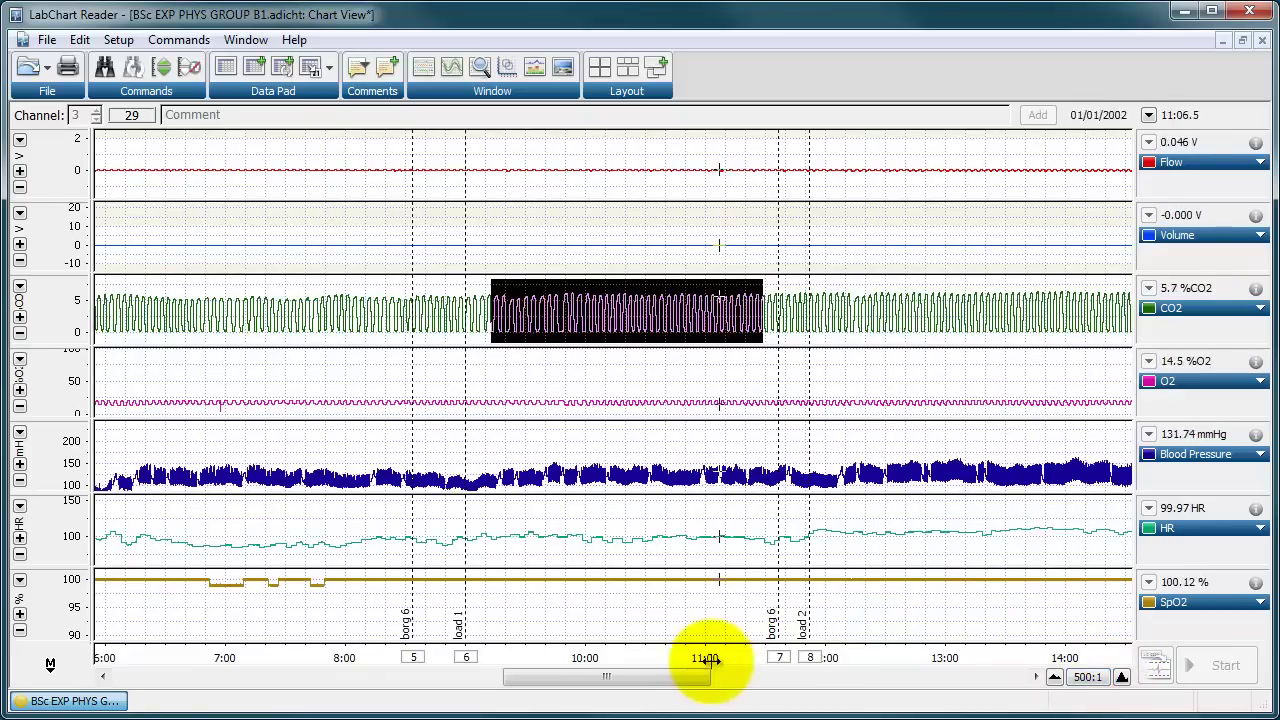
{"action": "left_click_drag", "start_coordinate": [690, 685], "coordinate": [559, 678]}
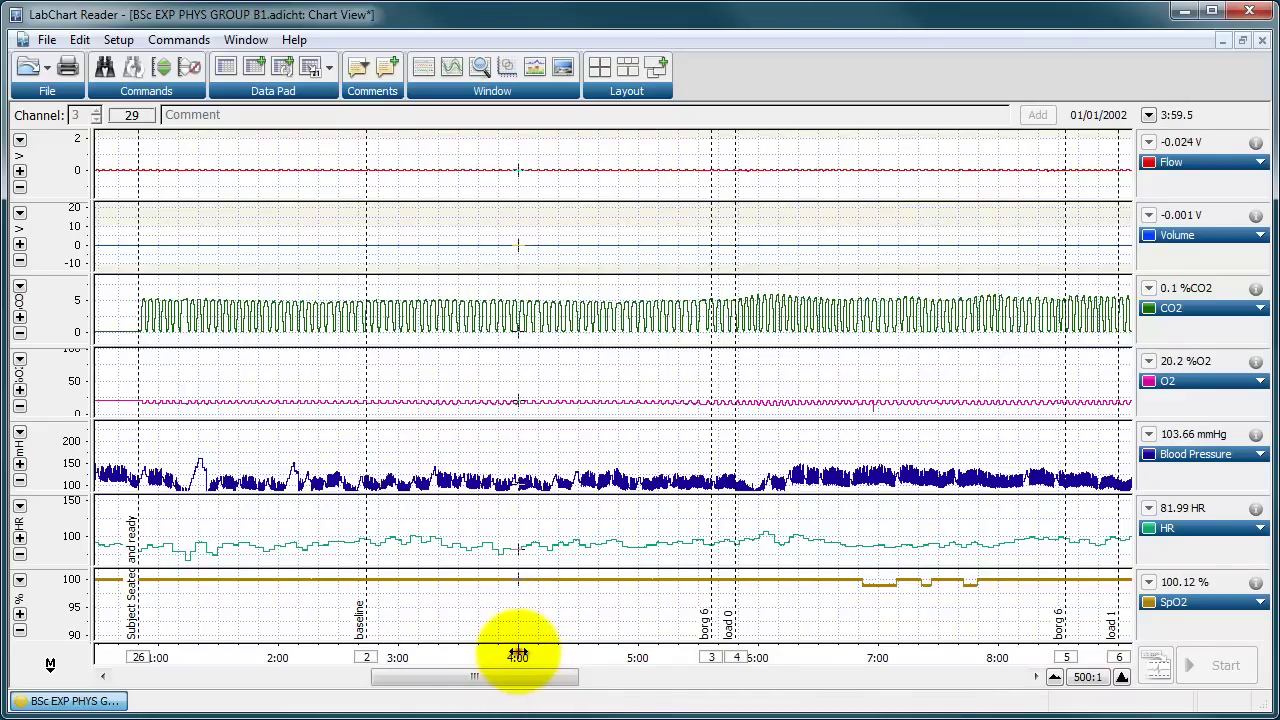
{"action": "left_click", "coordinate": [181, 41]}
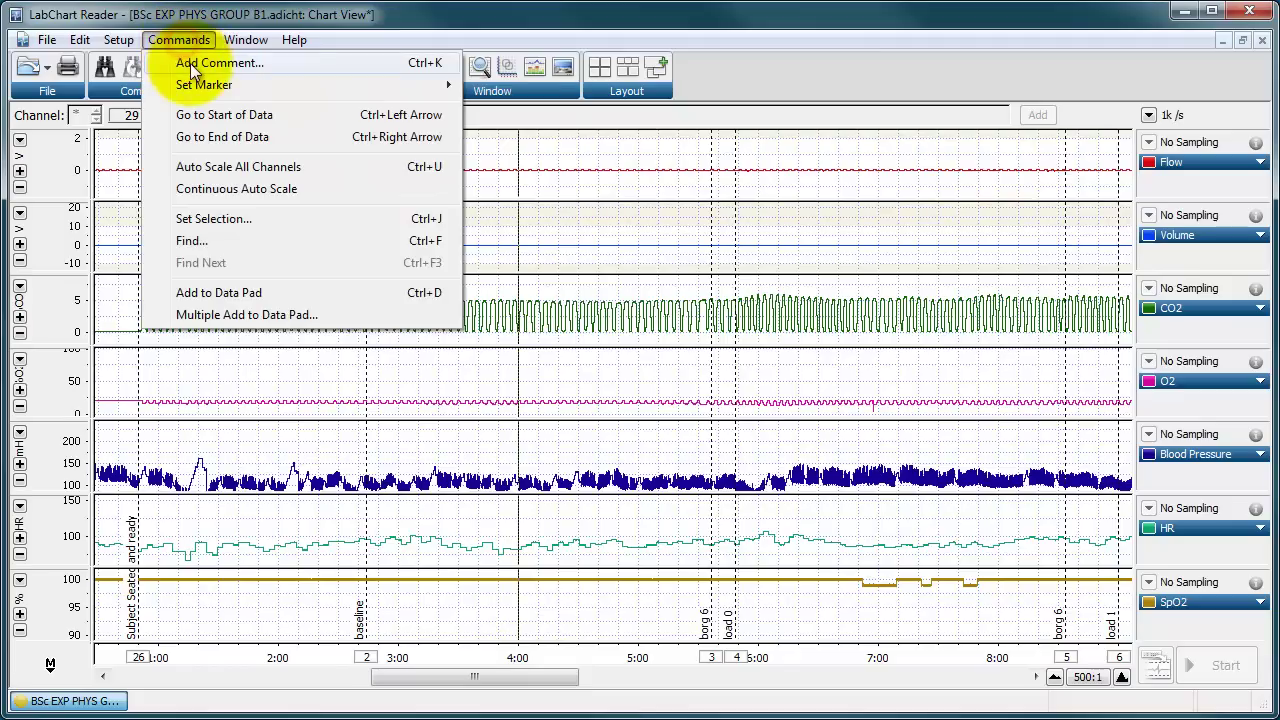
Step: Add the comment 'Subject stopped cycling (30s)' to all channels at about 4:00
{"action": "left_click", "coordinate": [190, 63]}
{"action": "left_click_drag", "start_coordinate": [557, 340], "coordinate": [422, 343]}
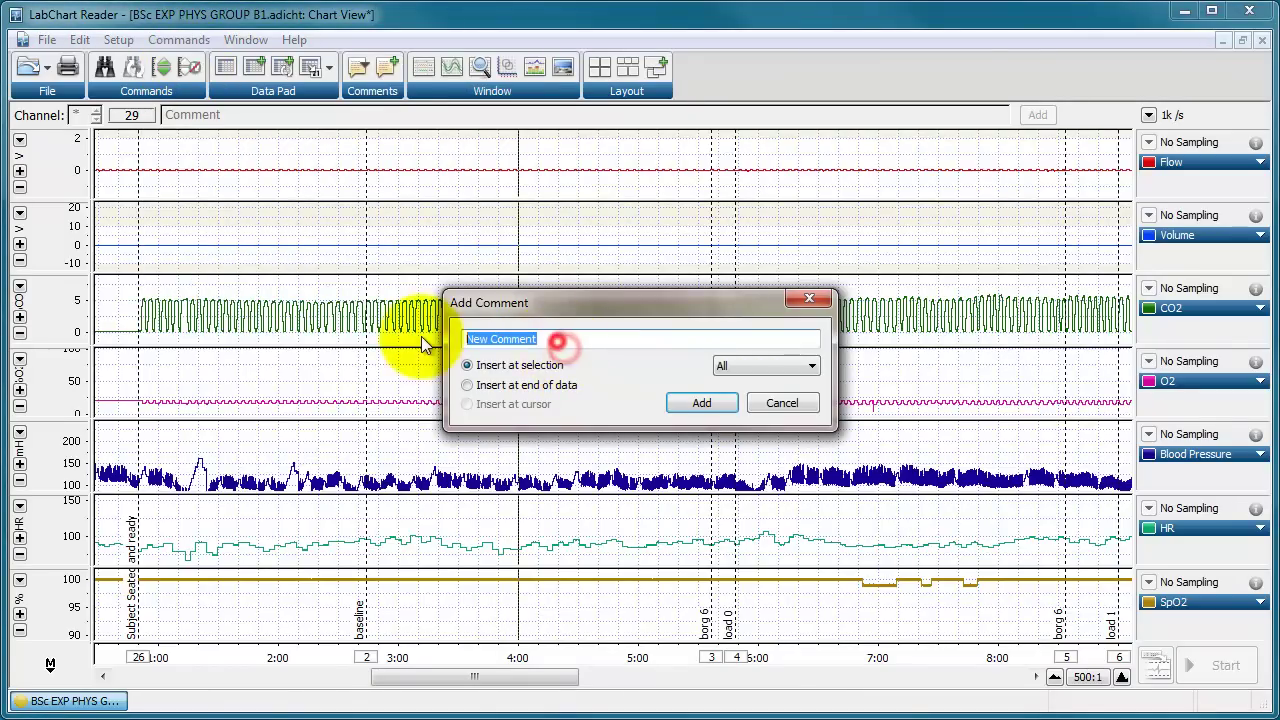
{"action": "type", "text": "Subject"}
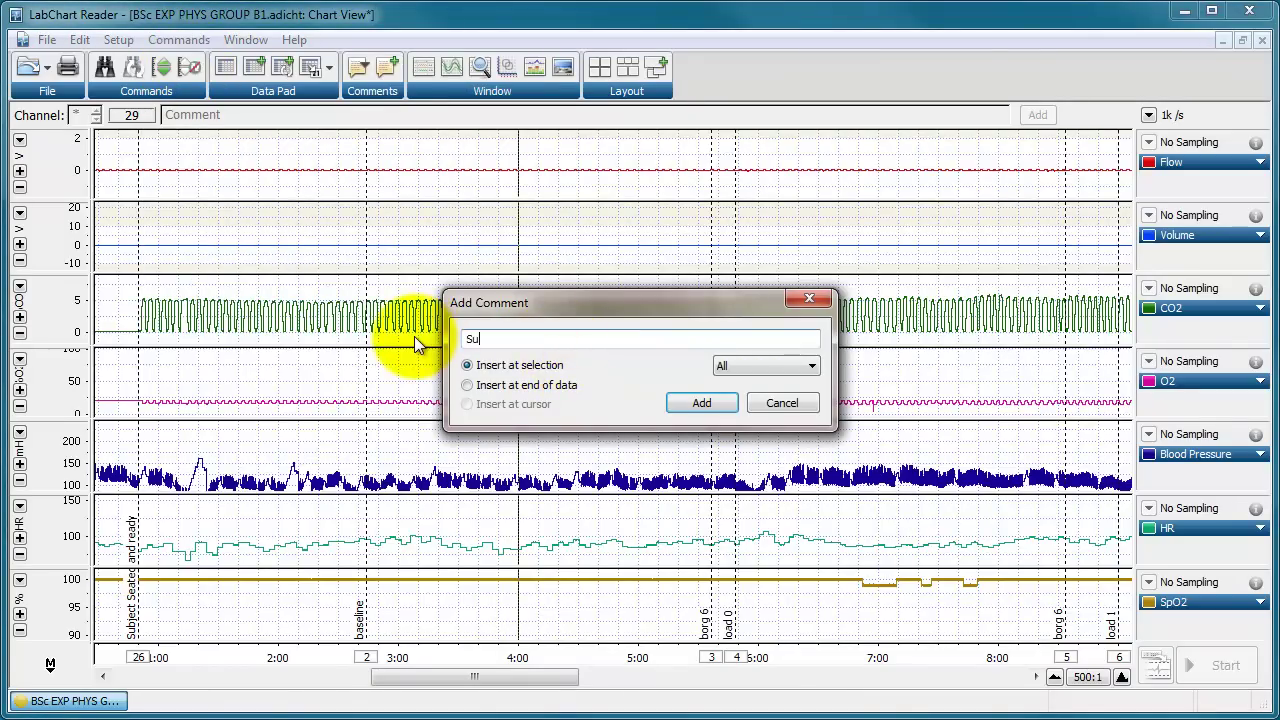
{"action": "type", "text": "ped cycling (30s)"}
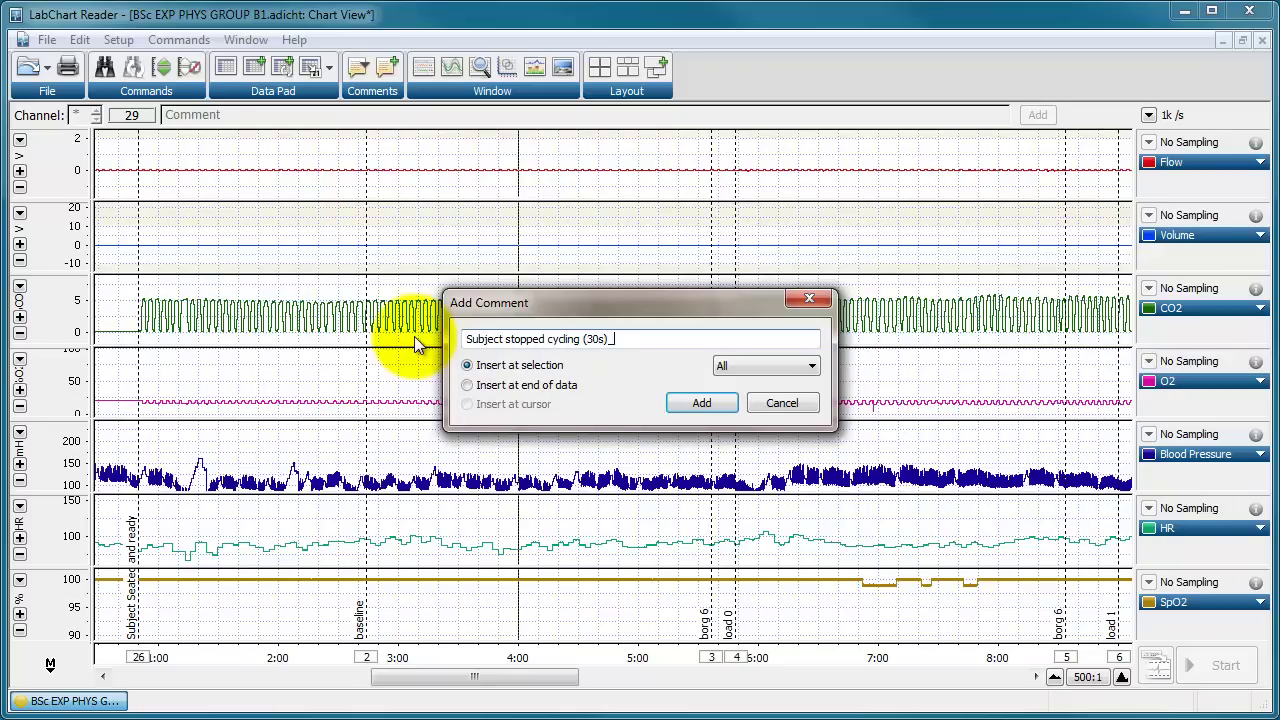
{"action": "key", "text": "BackSpace"}
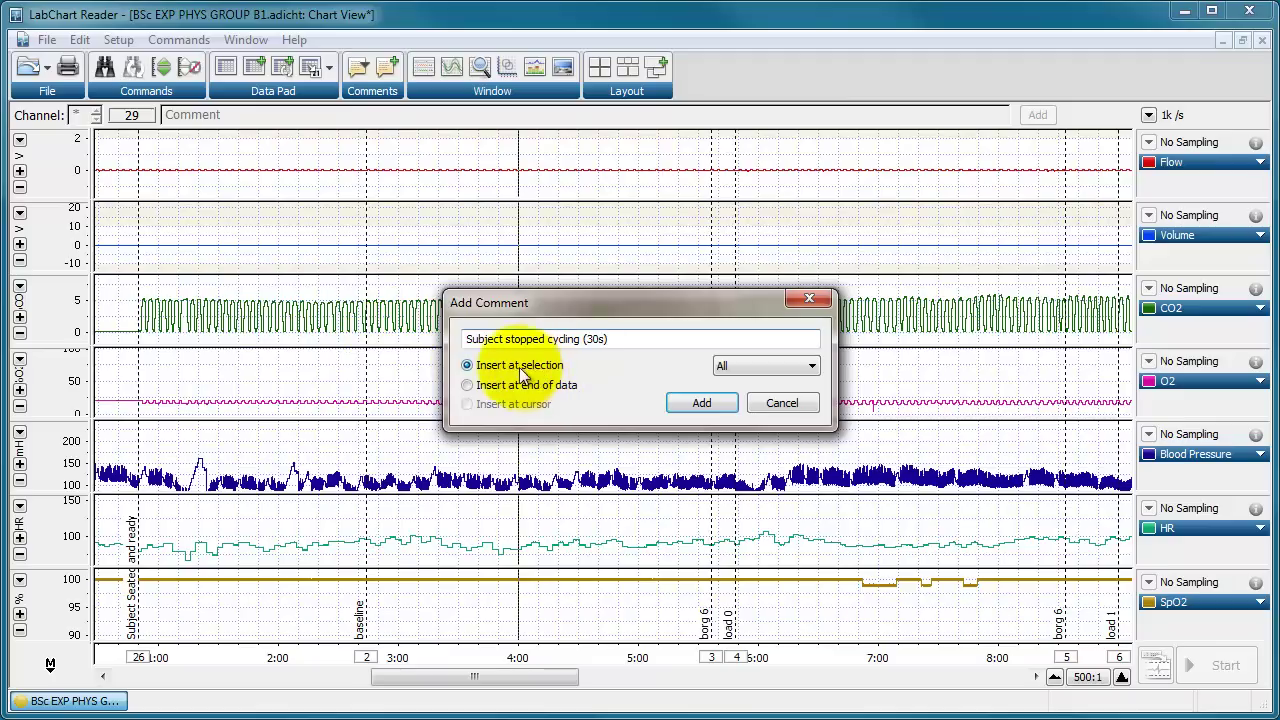
{"action": "left_click", "coordinate": [793, 368]}
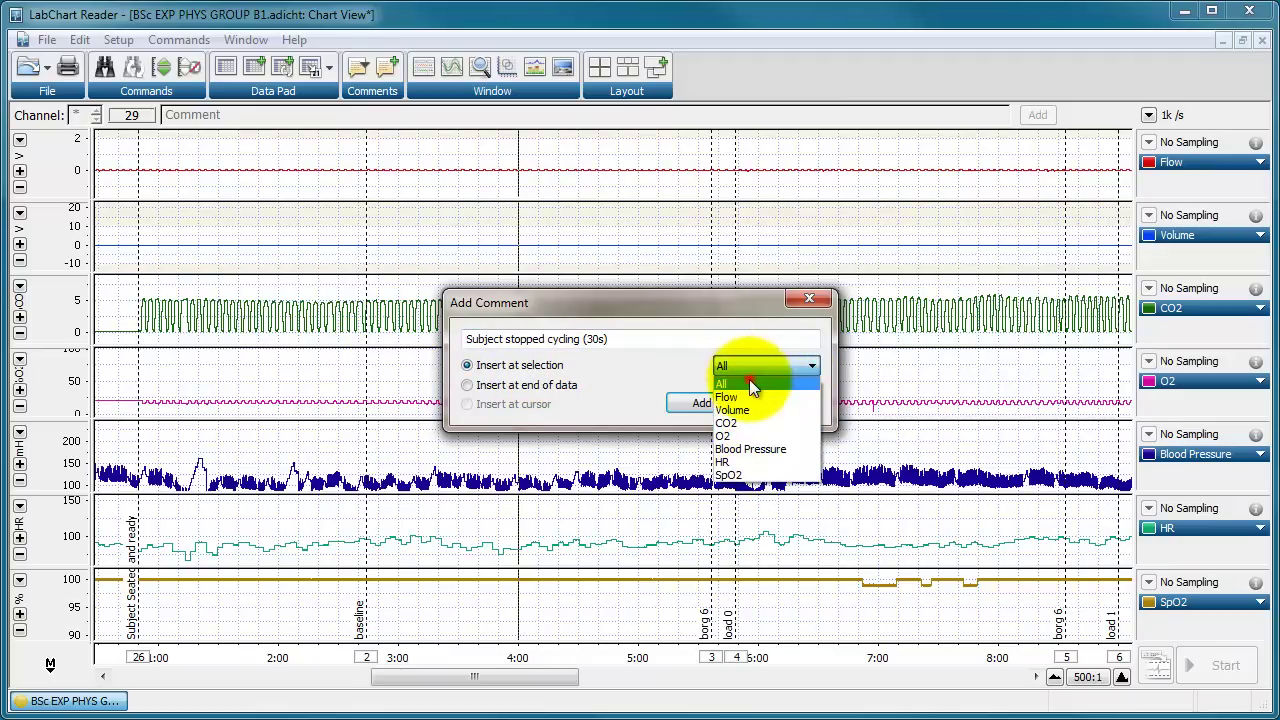
{"action": "left_click", "coordinate": [749, 383]}
{"action": "left_click", "coordinate": [710, 400]}
{"action": "left_click", "coordinate": [514, 660]}
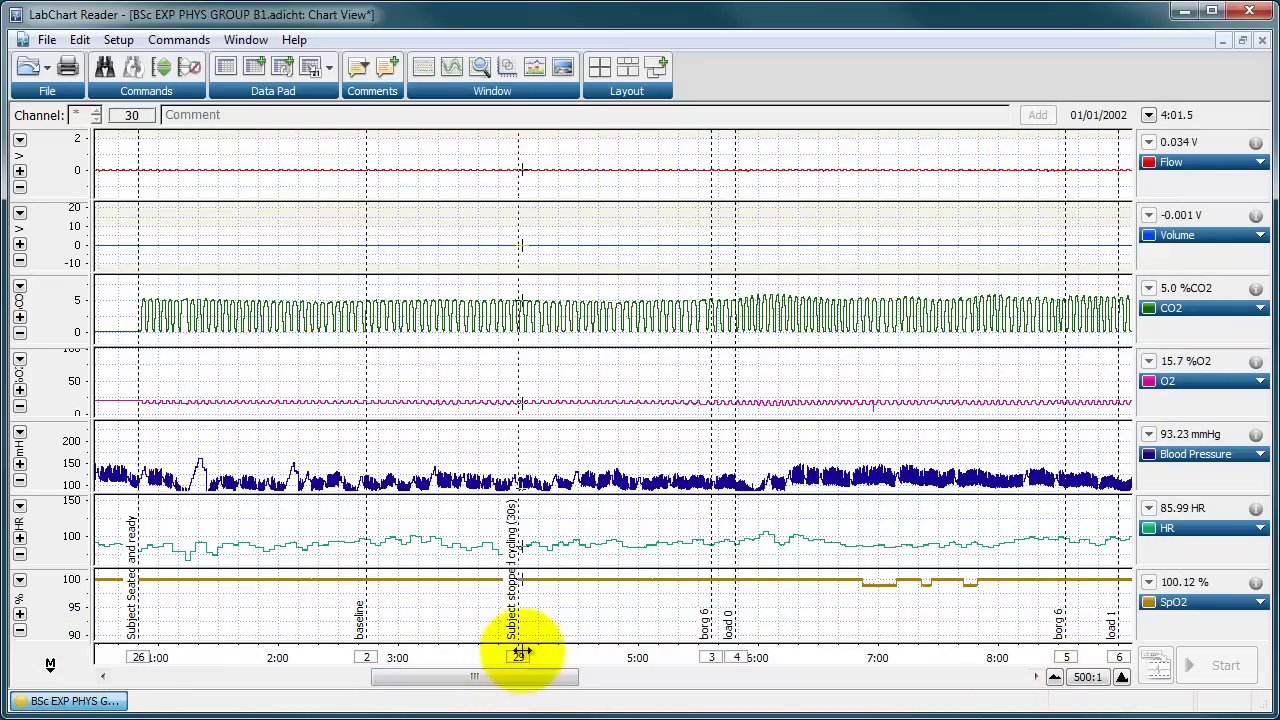
{"action": "left_click_drag", "start_coordinate": [524, 678], "coordinate": [459, 674]}
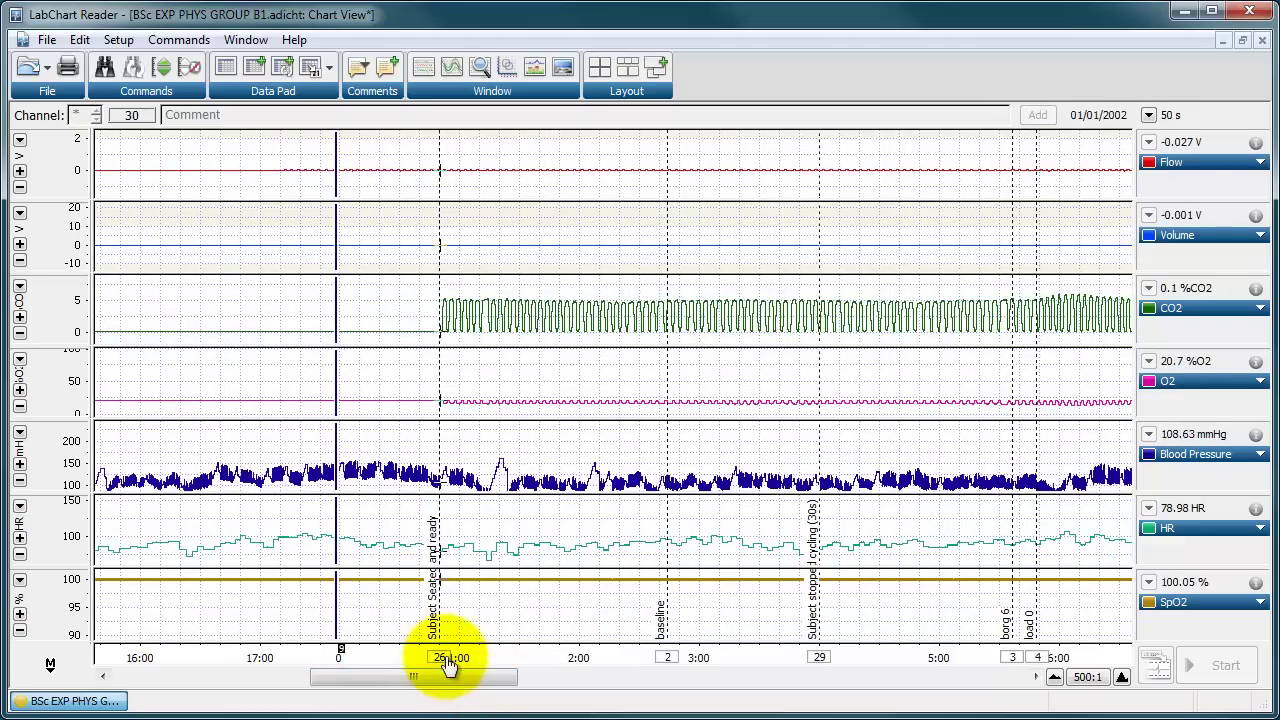
{"action": "mouse_move", "coordinate": [491, 680]}
{"action": "left_mouse_down"}
{"action": "mouse_move", "coordinate": [780, 686]}
{"action": "mouse_move", "coordinate": [489, 688]}
{"action": "mouse_move", "coordinate": [540, 678]}
{"action": "mouse_move", "coordinate": [510, 670]}
{"action": "left_mouse_up"}
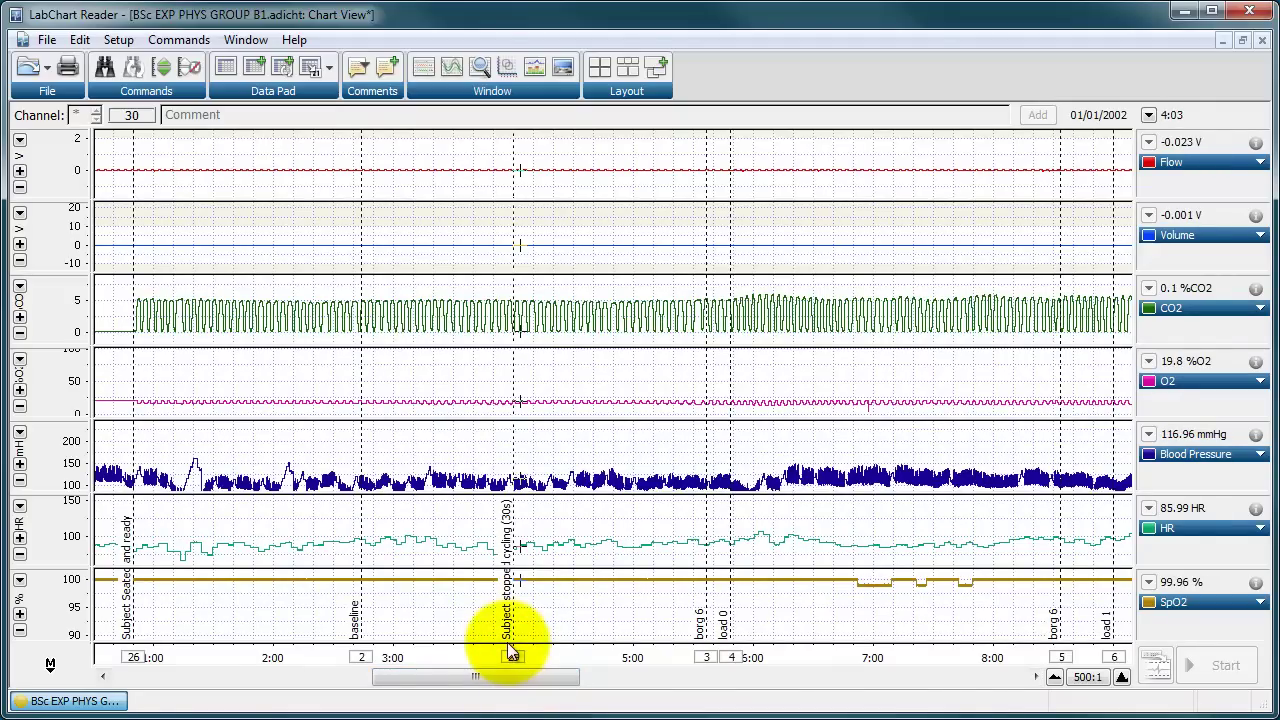
{"action": "left_click", "coordinate": [359, 660]}
{"action": "left_click", "coordinate": [359, 660]}
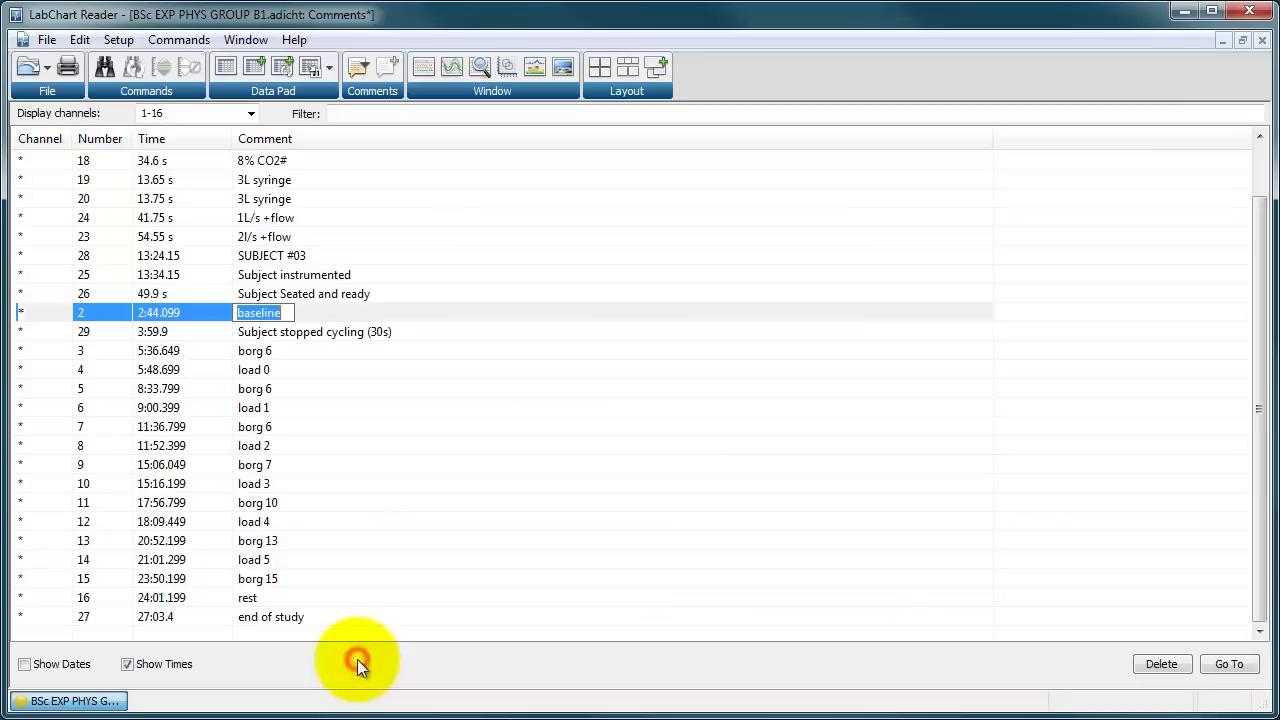
{"action": "left_click", "coordinate": [1260, 40]}
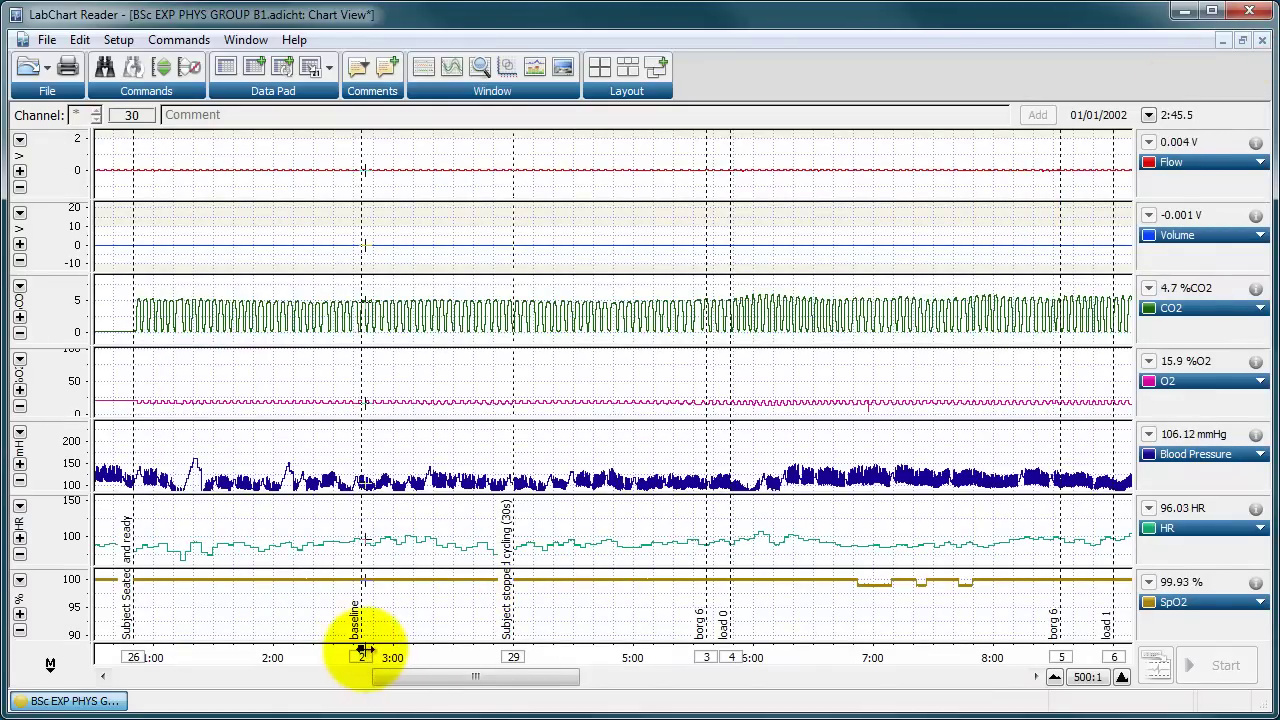
{"action": "left_click", "coordinate": [180, 40]}
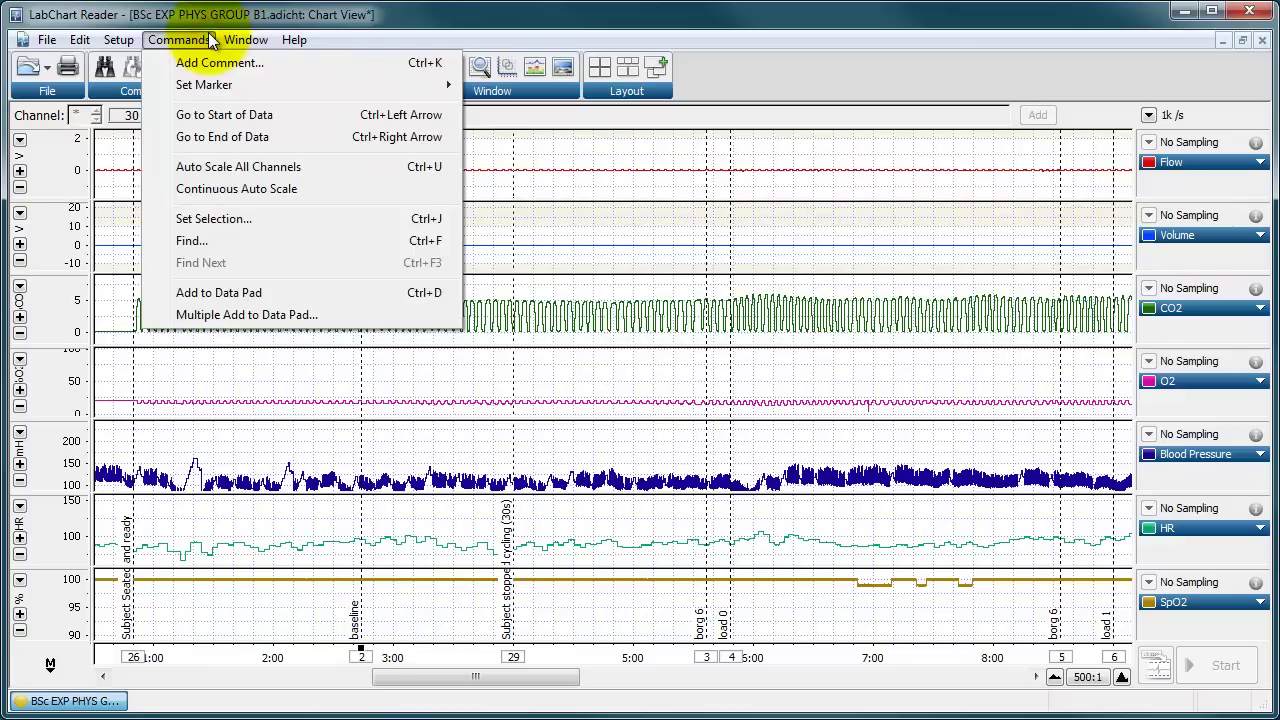
{"action": "mouse_move", "coordinate": [220, 87]}
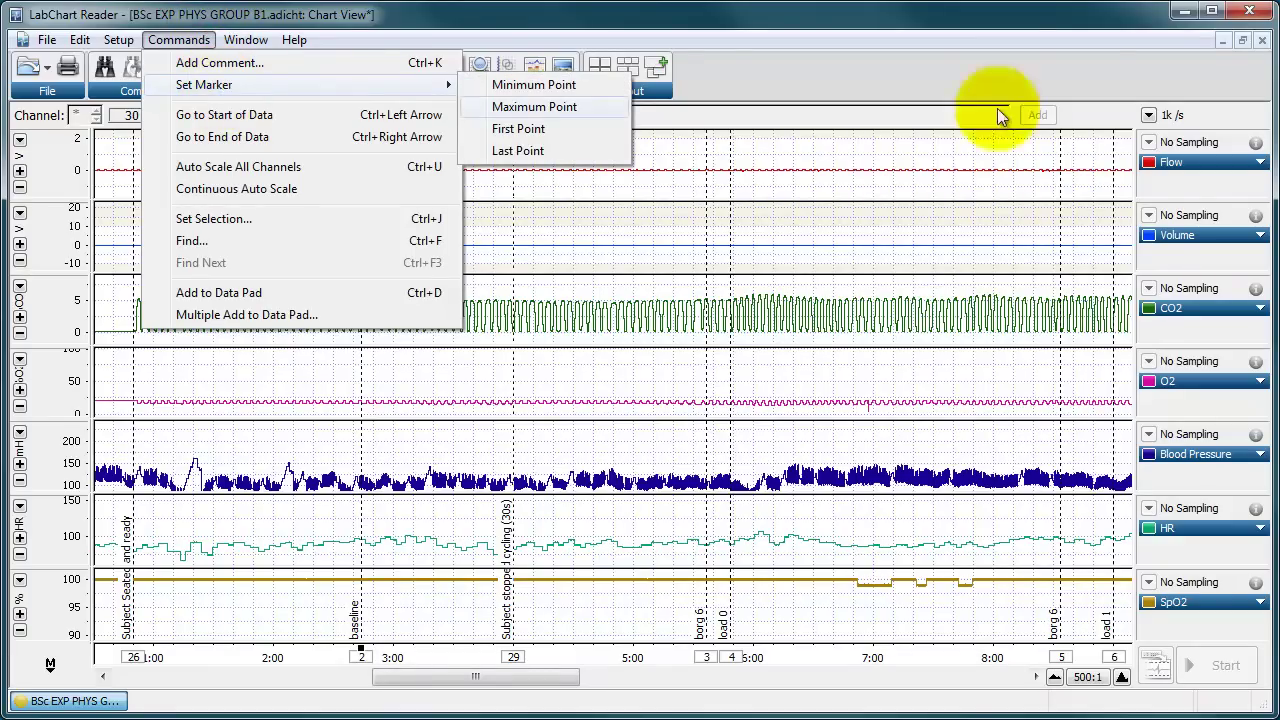
{"action": "left_click", "coordinate": [949, 17]}
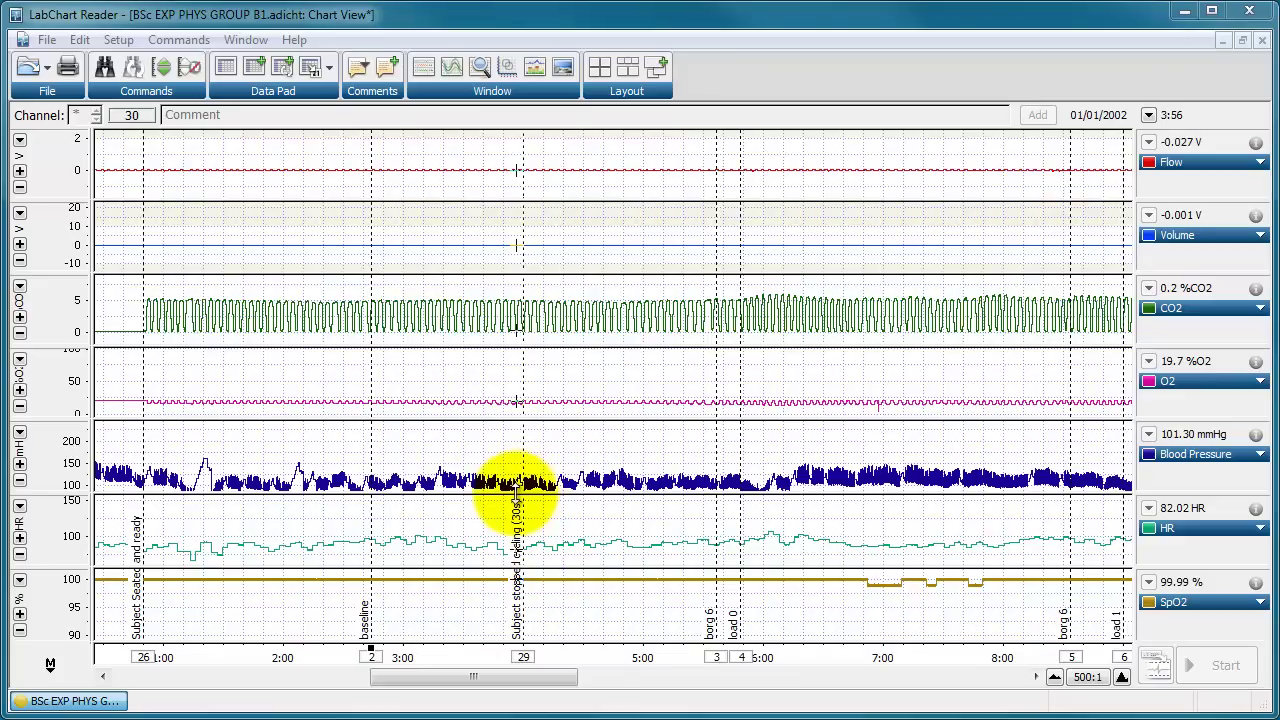
Step: Drag comment 29, 'Subject stopped cycling (30s)', back to about 2:00 on the timeline
{"action": "left_click", "coordinate": [522, 660]}
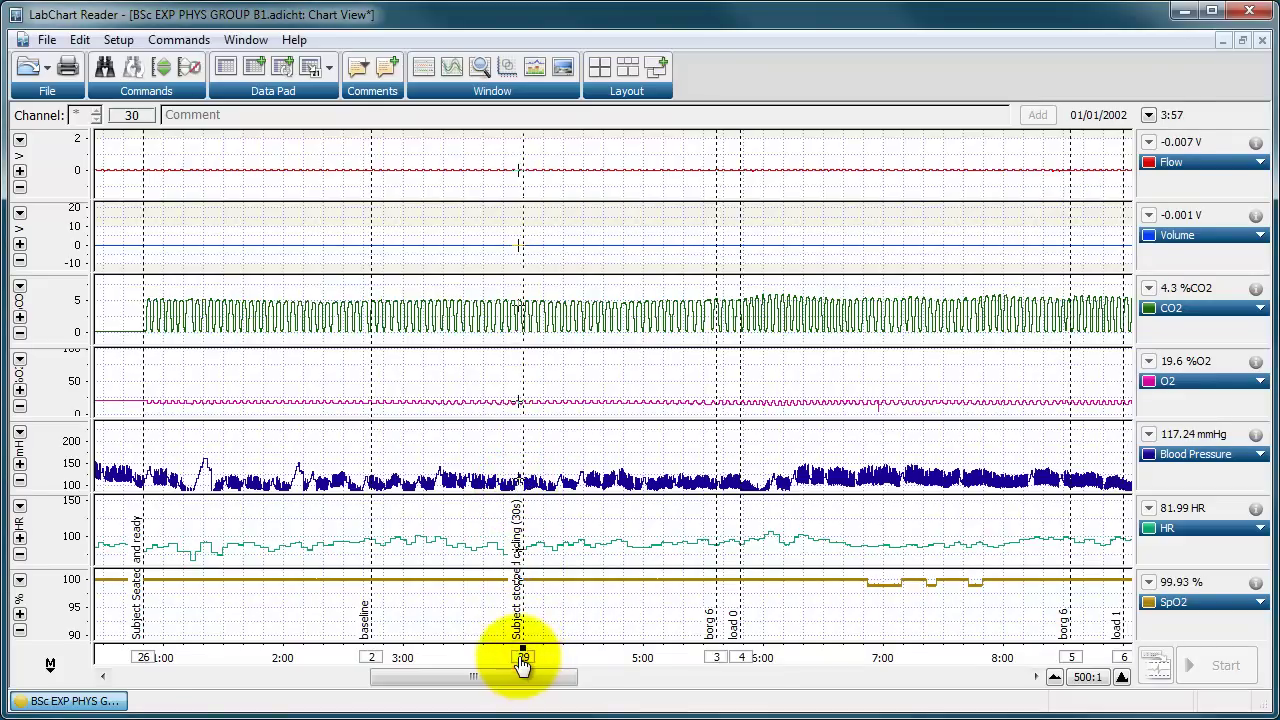
{"action": "right_click", "coordinate": [522, 660]}
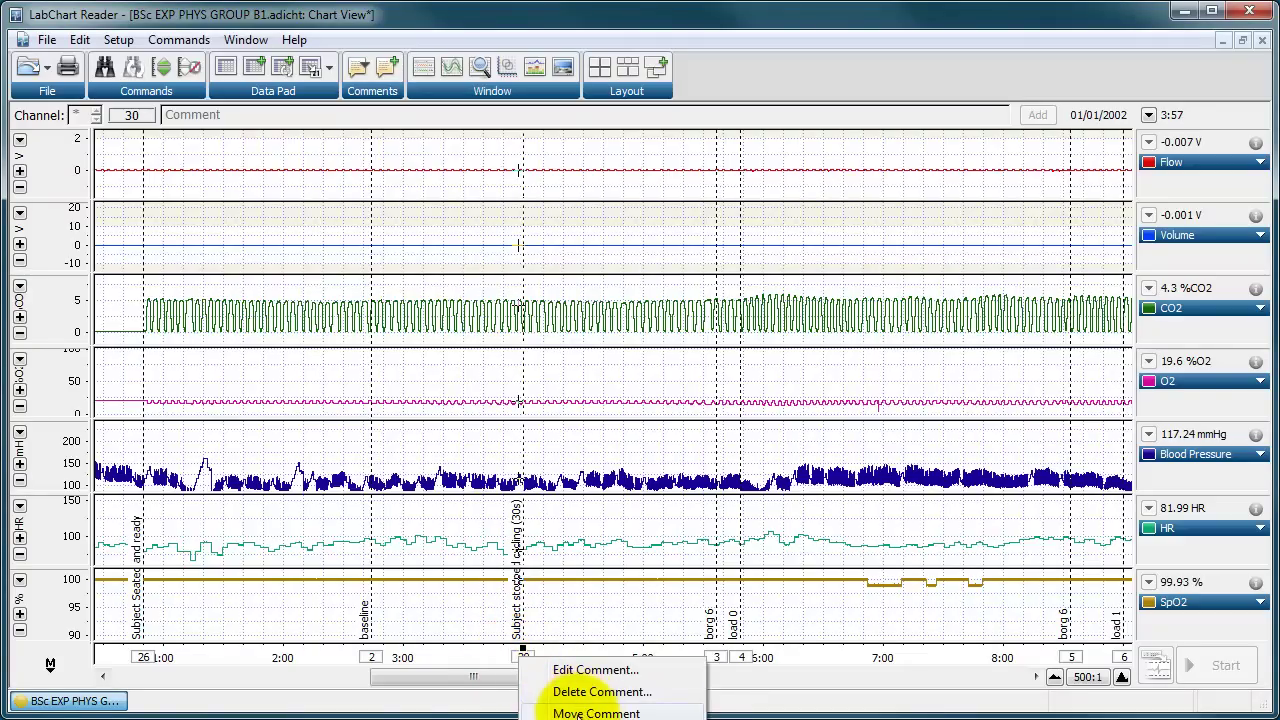
{"action": "left_click", "coordinate": [597, 713]}
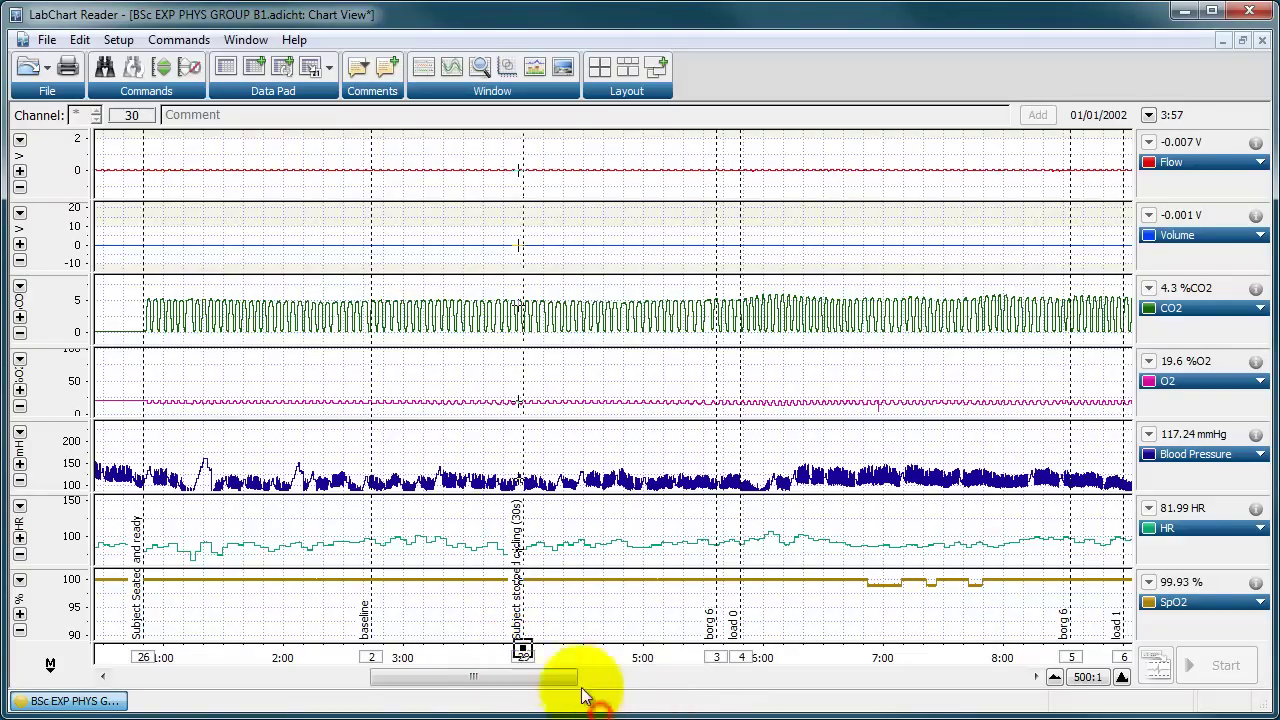
{"action": "right_click", "coordinate": [523, 655]}
{"action": "left_click", "coordinate": [565, 706]}
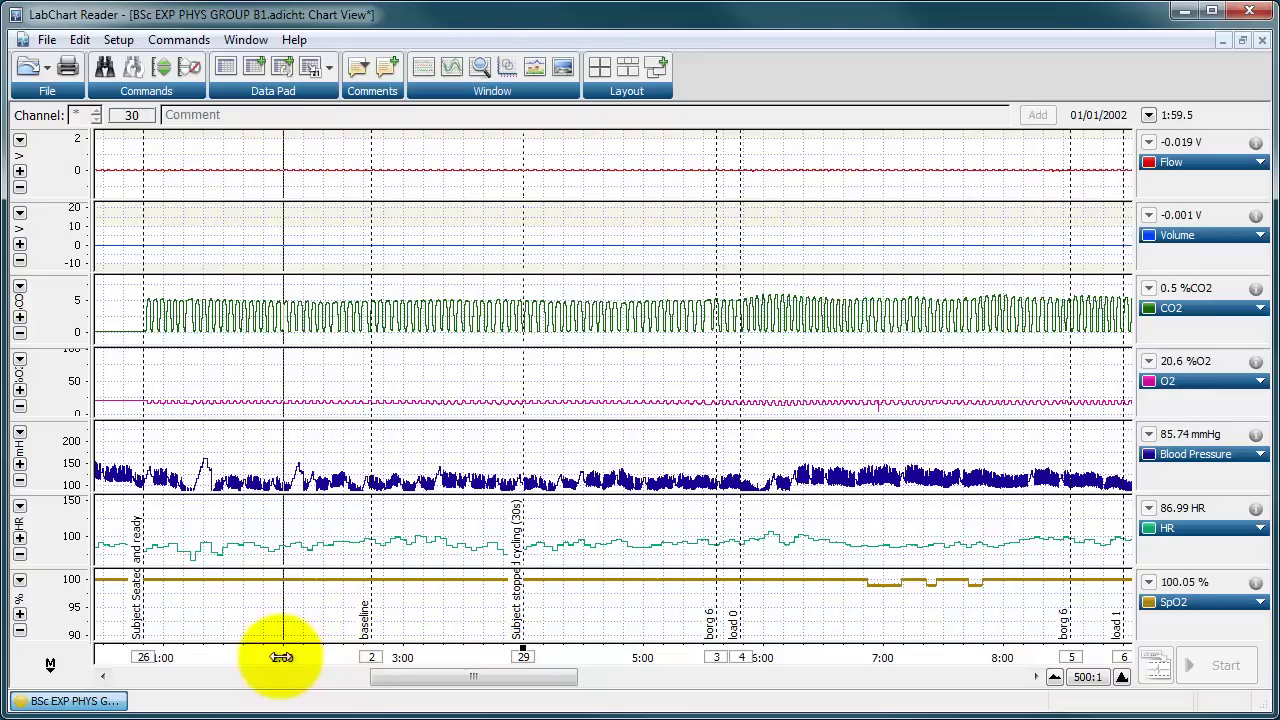
{"action": "left_click", "coordinate": [282, 657]}
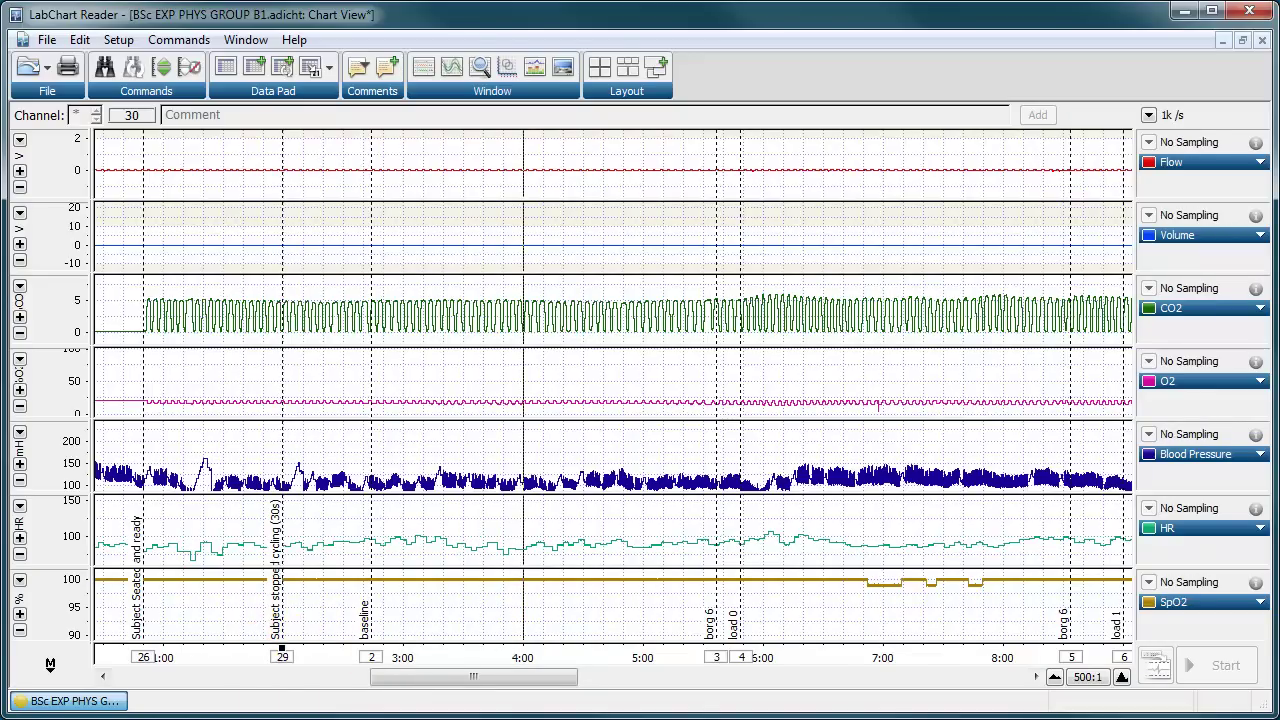
{"action": "key", "text": "ctrl+z"}
{"action": "mouse_move", "coordinate": [716, 537]}
{"action": "left_mouse_down"}
{"action": "mouse_move", "coordinate": [632, 621]}
{"action": "mouse_move", "coordinate": [543, 634]}
{"action": "mouse_move", "coordinate": [560, 509]}
{"action": "mouse_move", "coordinate": [466, 566]}
{"action": "mouse_move", "coordinate": [606, 541]}
{"action": "mouse_move", "coordinate": [483, 476]}
{"action": "left_mouse_up"}
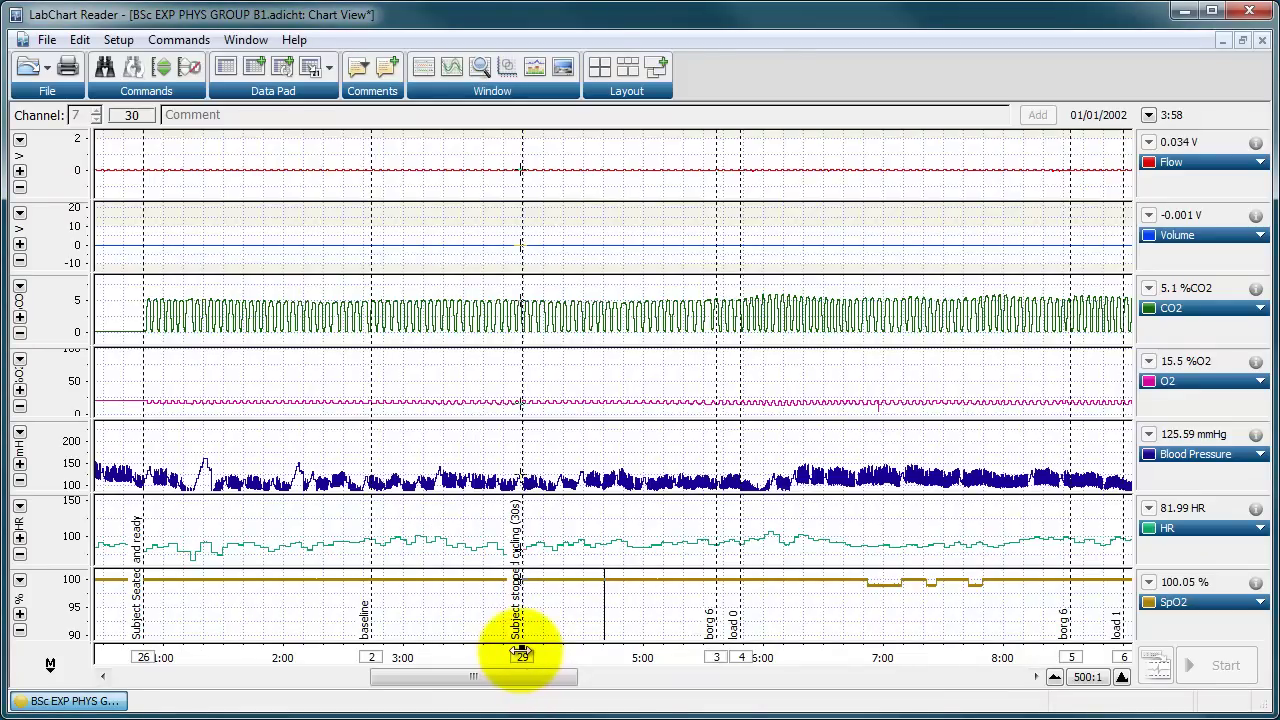
{"action": "left_click_drag", "start_coordinate": [283, 660], "coordinate": [283, 665]}
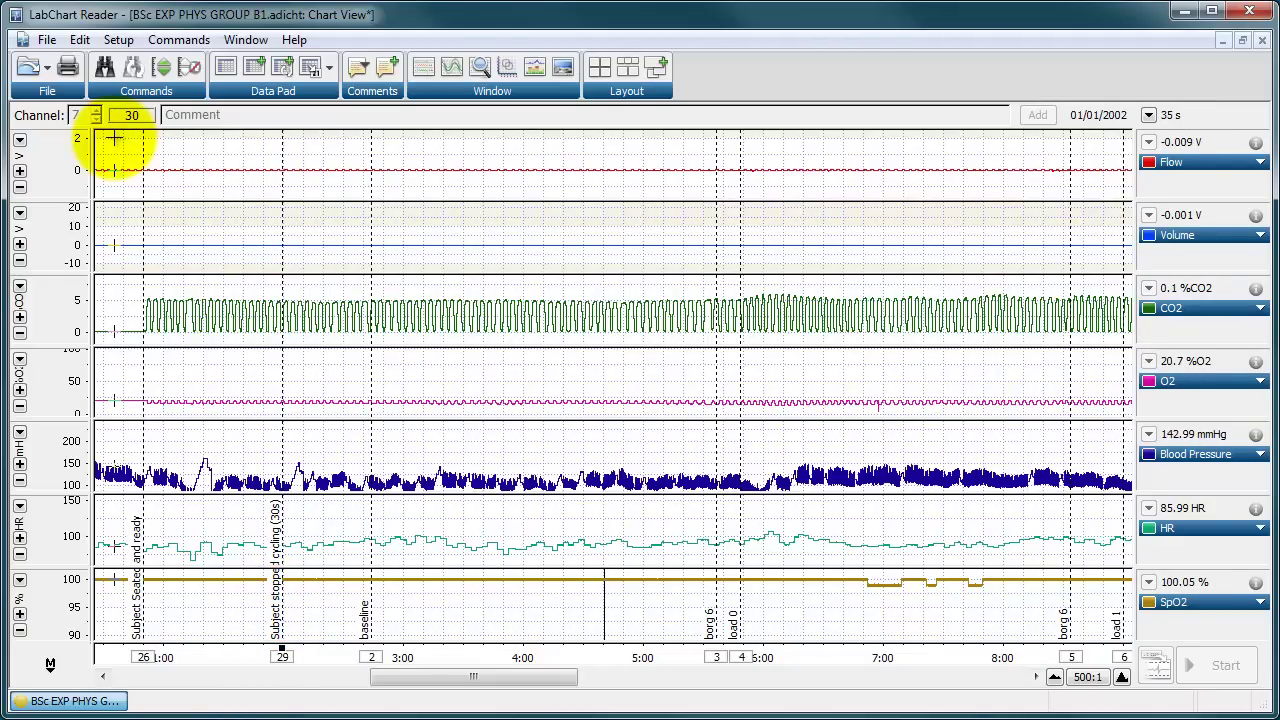
{"action": "left_click", "coordinate": [183, 43]}
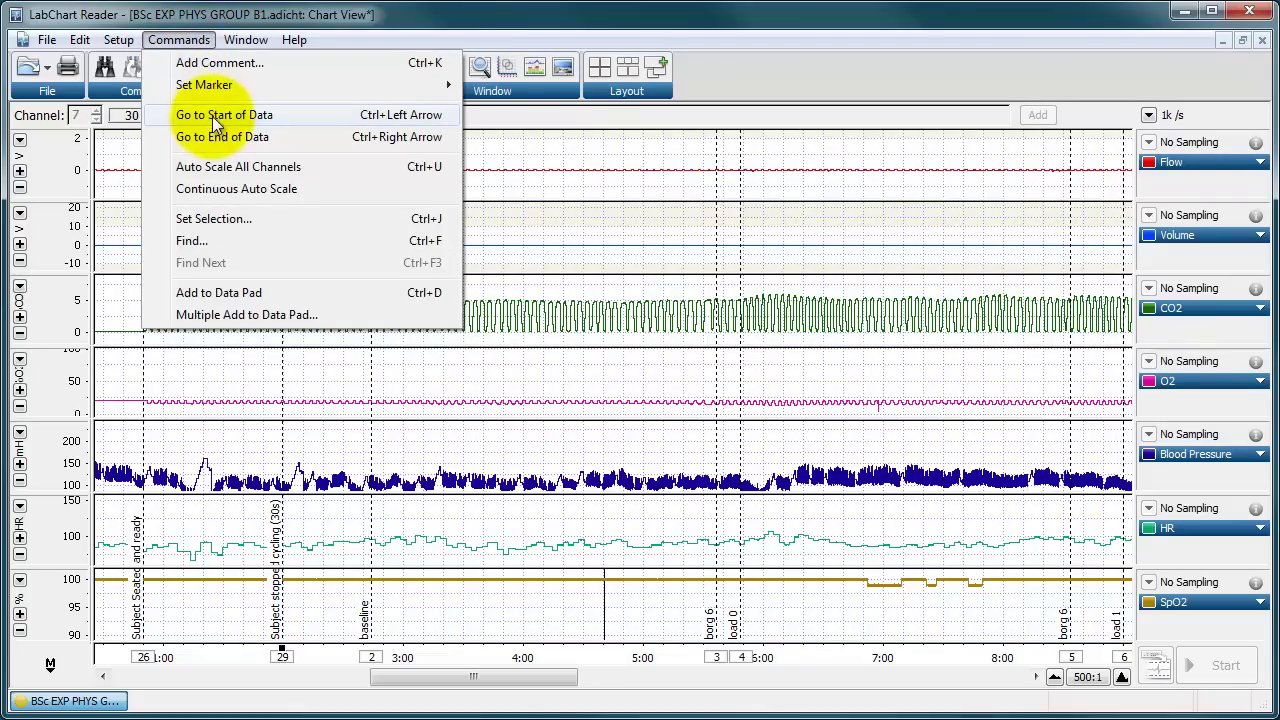
Step: Jump to the start, then the end of the data, and compress the time axis to 1k:1
{"action": "left_click", "coordinate": [212, 116]}
{"action": "left_click", "coordinate": [167, 36]}
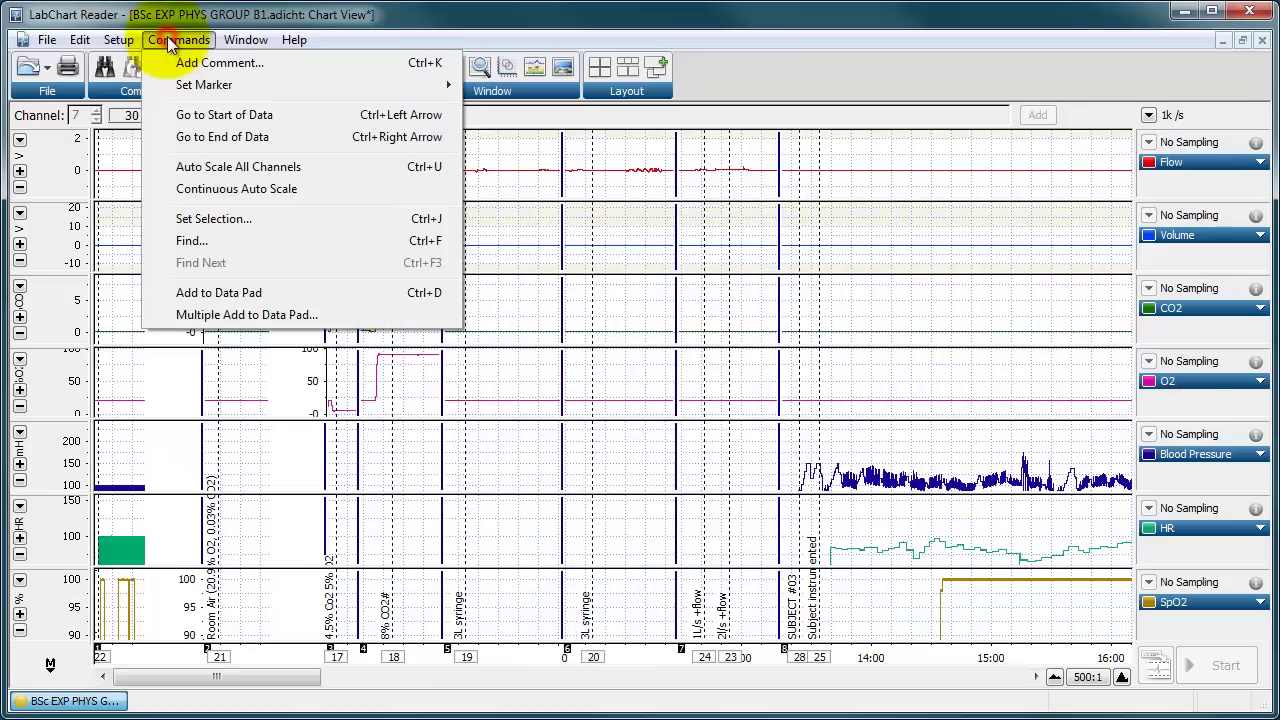
{"action": "left_click", "coordinate": [216, 133]}
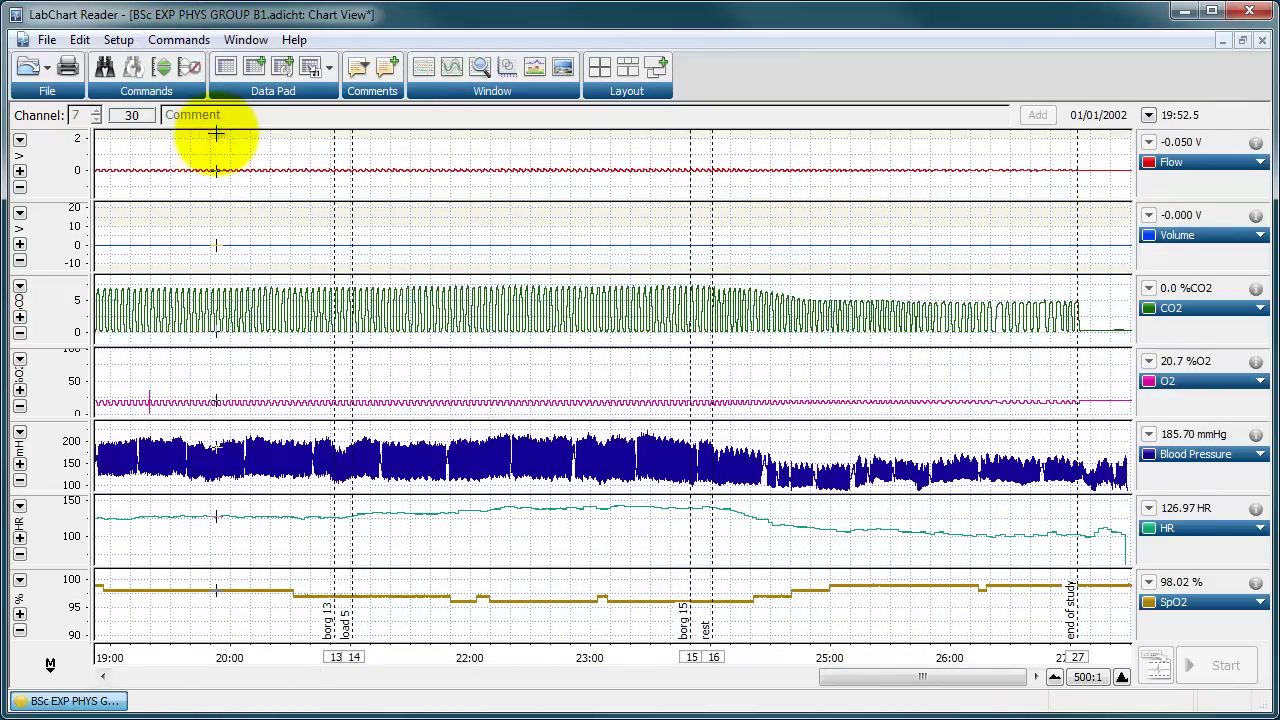
{"action": "left_click", "coordinate": [1054, 678]}
{"action": "mouse_move", "coordinate": [1014, 677]}
{"action": "left_mouse_down"}
{"action": "mouse_move", "coordinate": [871, 665]}
{"action": "mouse_move", "coordinate": [537, 677]}
{"action": "mouse_move", "coordinate": [495, 693]}
{"action": "left_mouse_up"}
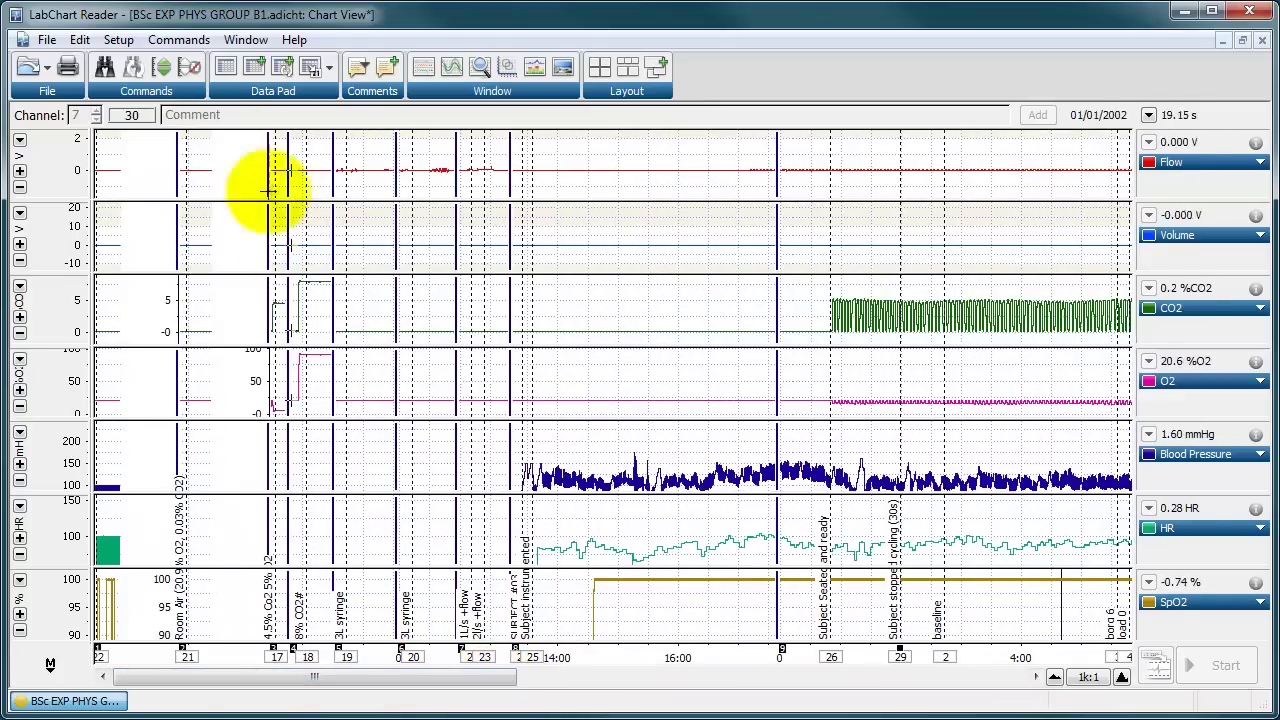
{"action": "left_click_drag", "start_coordinate": [320, 680], "coordinate": [157, 666]}
Step: Auto-scale all channels so each trace fits its vertical range
{"action": "left_click", "coordinate": [190, 42]}
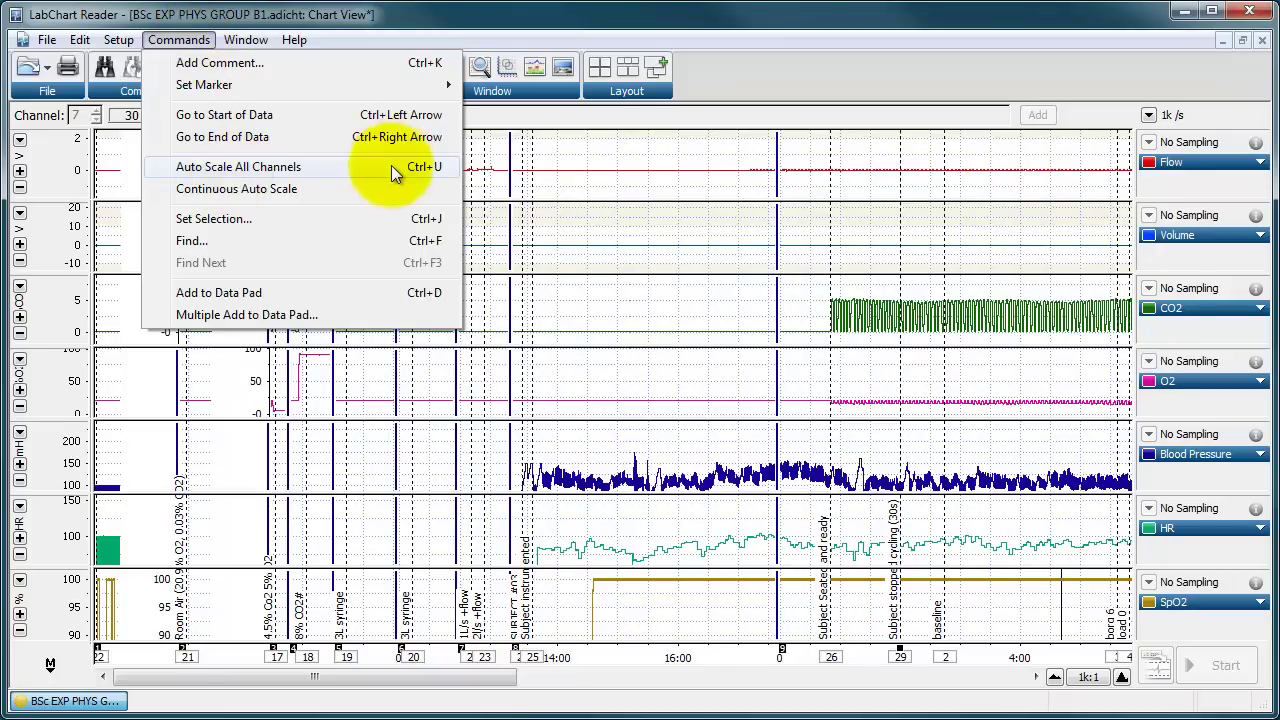
{"action": "left_click", "coordinate": [300, 166]}
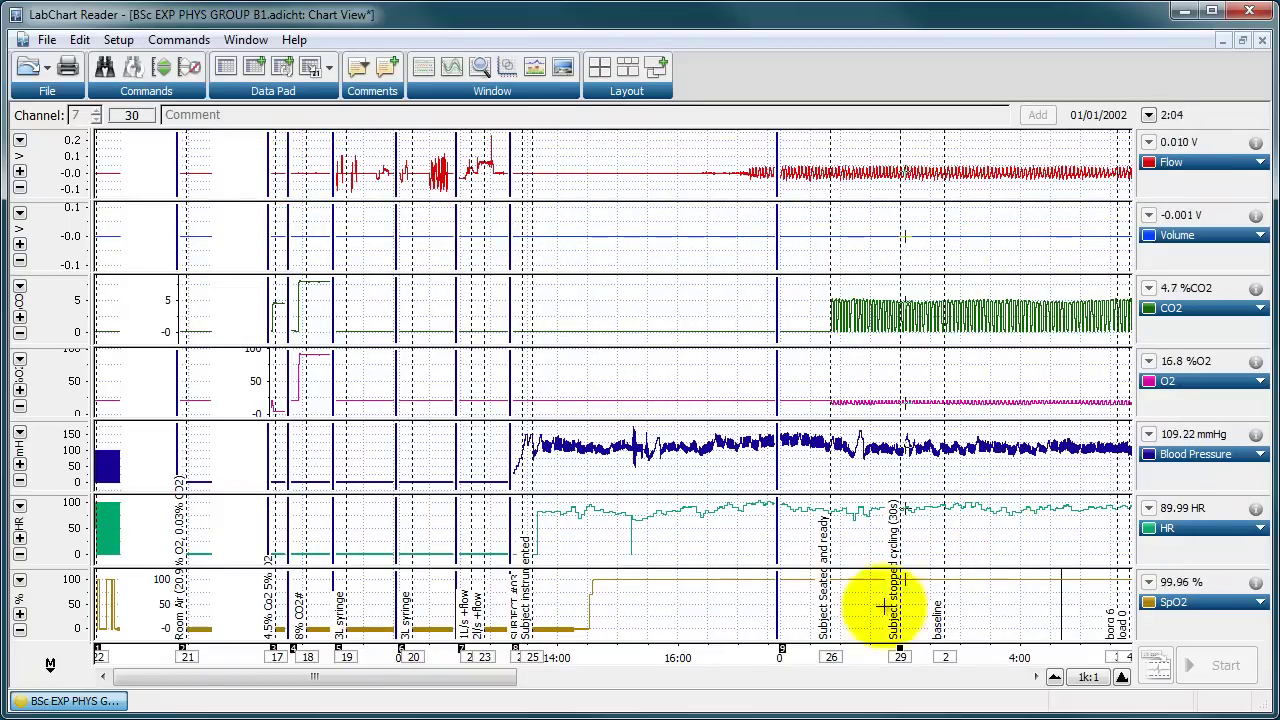
{"action": "left_click_drag", "start_coordinate": [457, 686], "coordinate": [765, 690]}
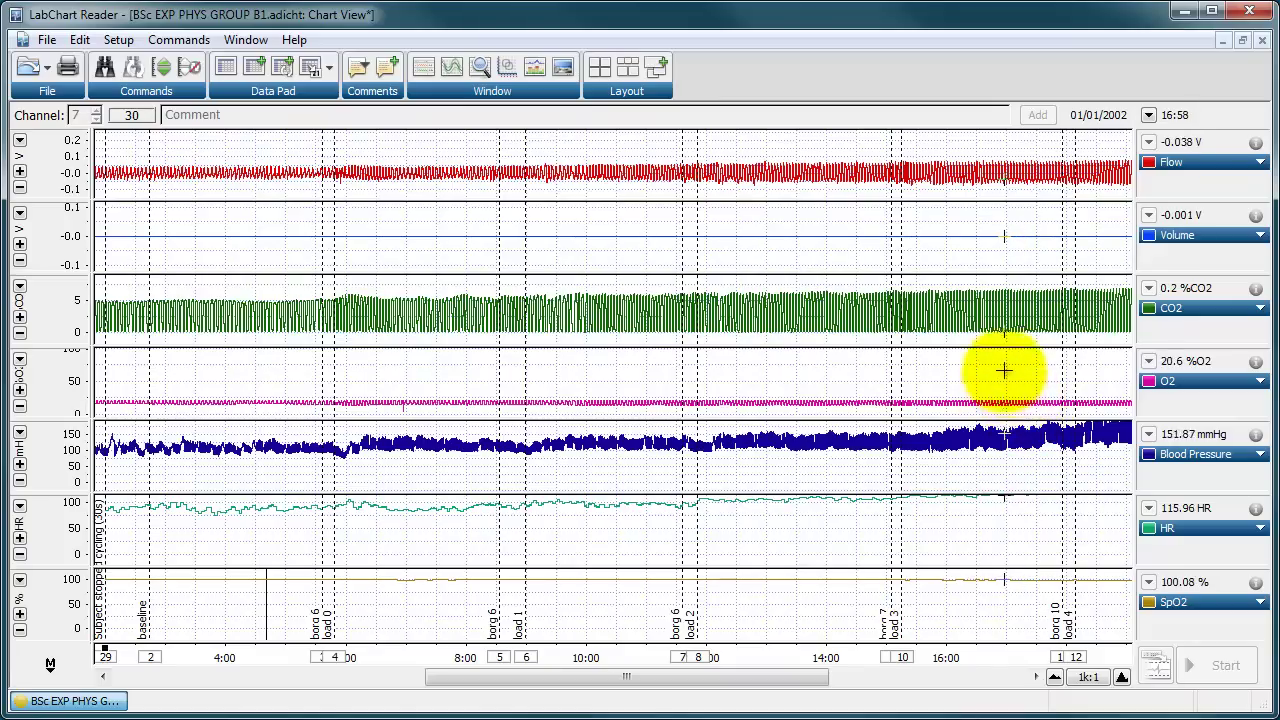
Step: Auto-scale all channels and scroll forward toward the 15-minute region
{"action": "left_click", "coordinate": [118, 40]}
{"action": "mouse_move", "coordinate": [178, 40]}
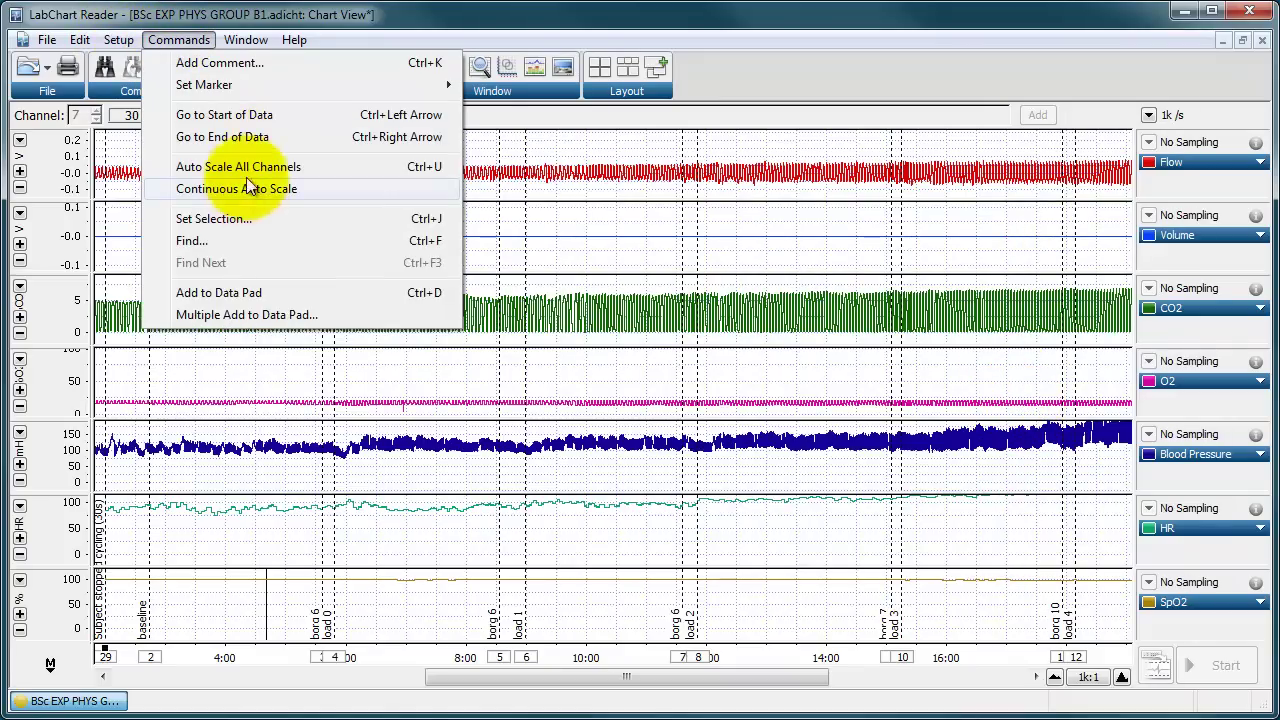
{"action": "left_click", "coordinate": [248, 167]}
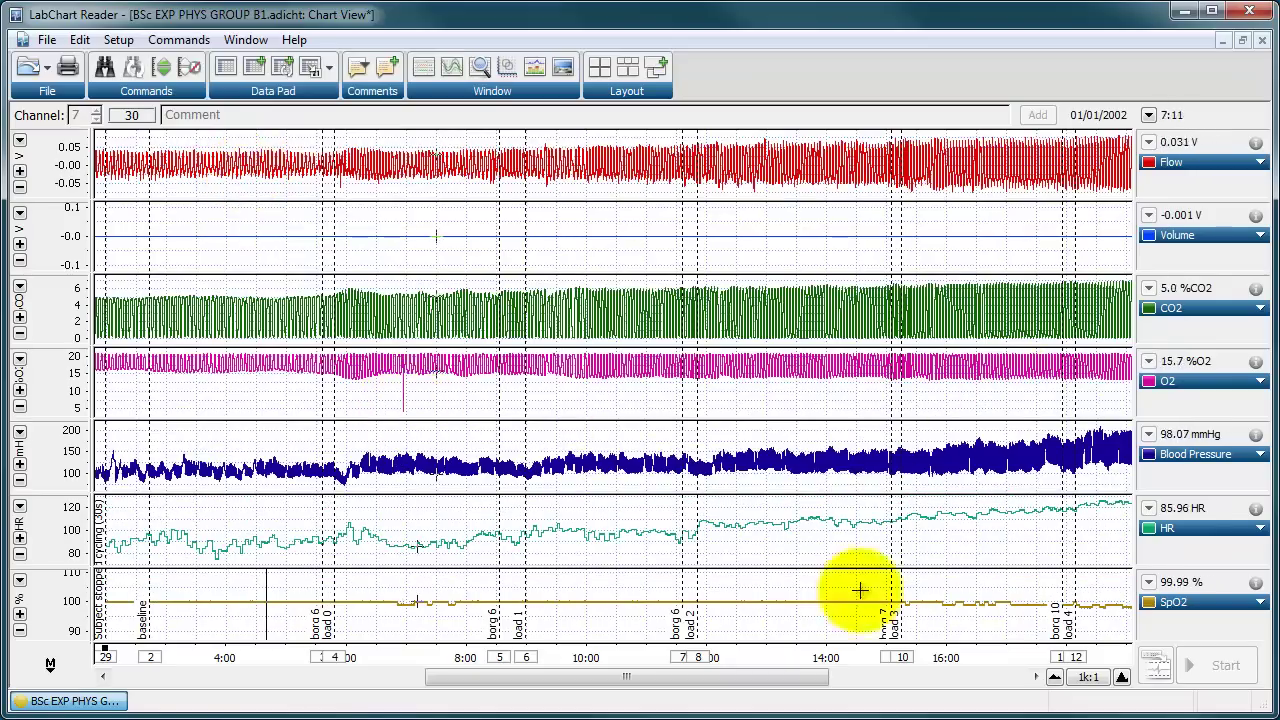
{"action": "left_click_drag", "start_coordinate": [820, 677], "coordinate": [963, 683]}
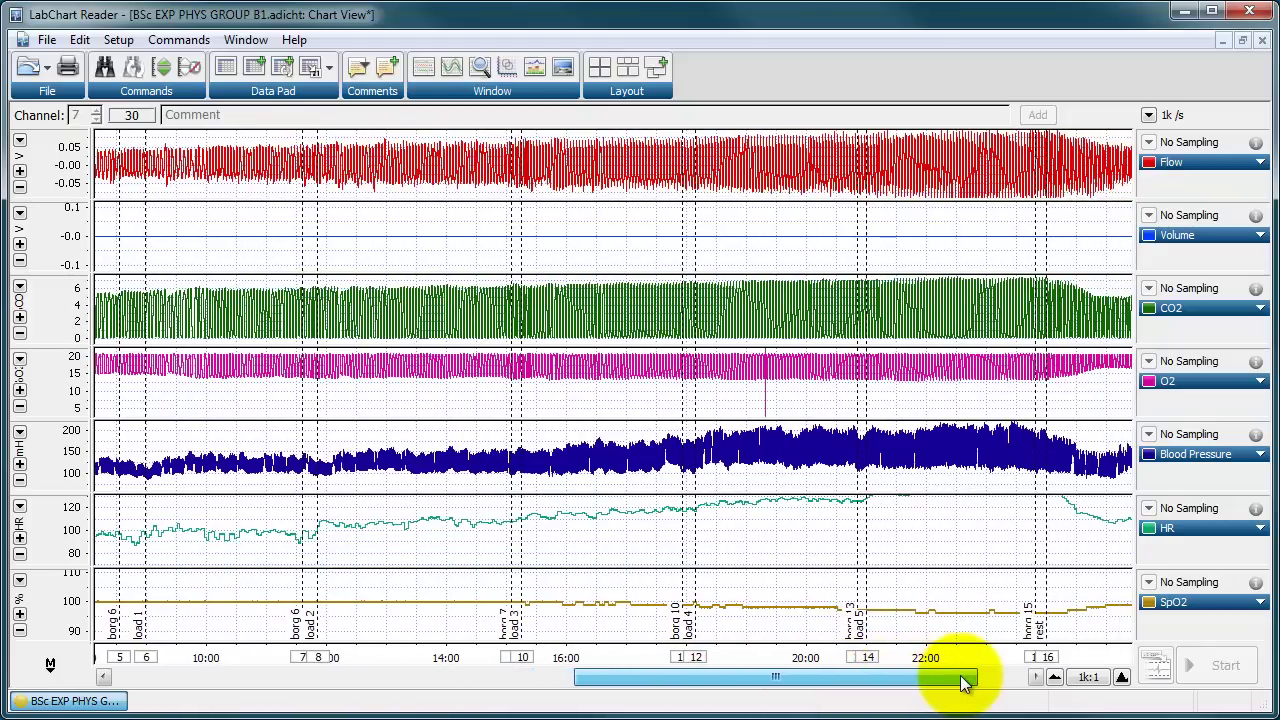
Step: Expand the time axis to 200:1 and auto-scale all channels again
{"action": "left_click", "coordinate": [1122, 677]}
{"action": "left_click", "coordinate": [1122, 677]}
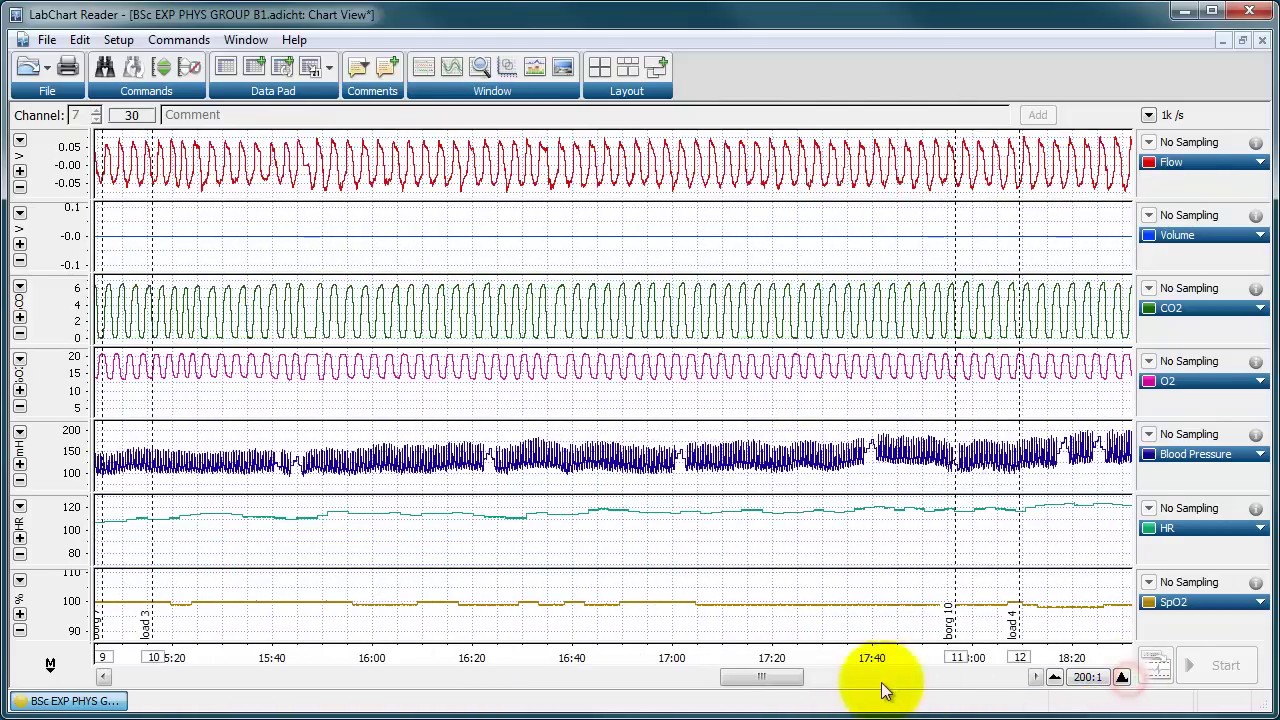
{"action": "left_click", "coordinate": [179, 40]}
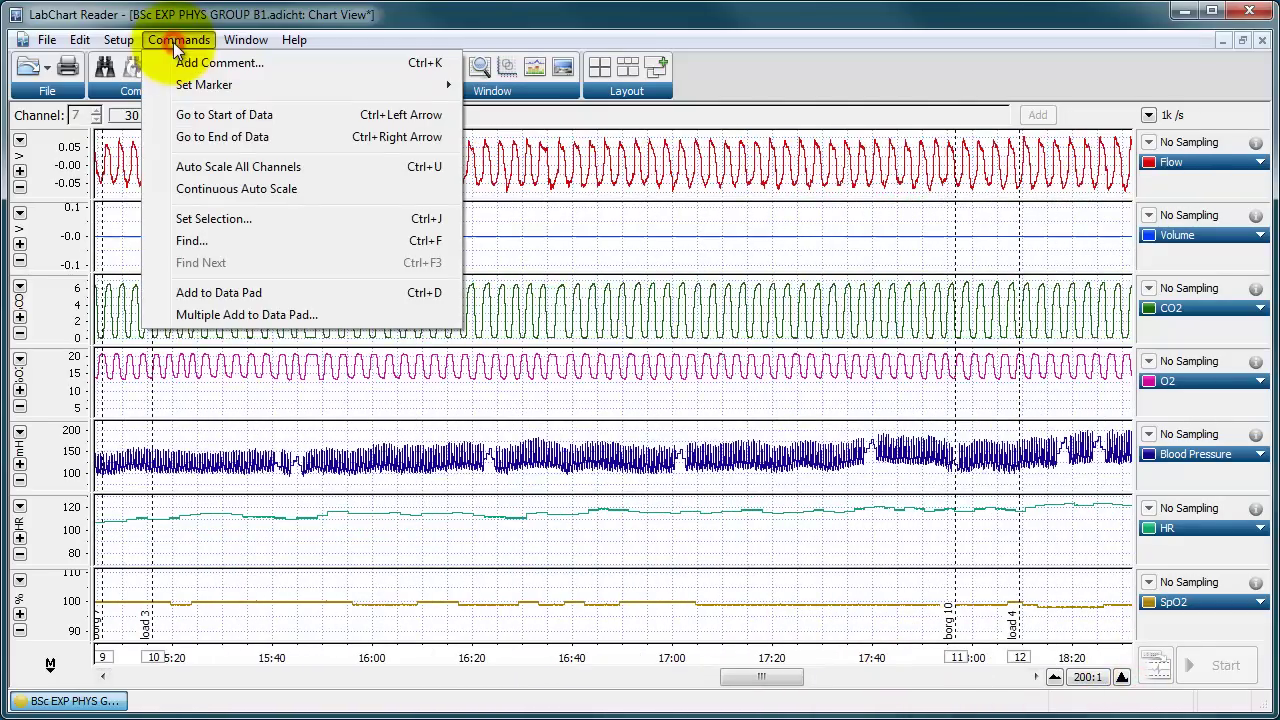
{"action": "left_click", "coordinate": [230, 165]}
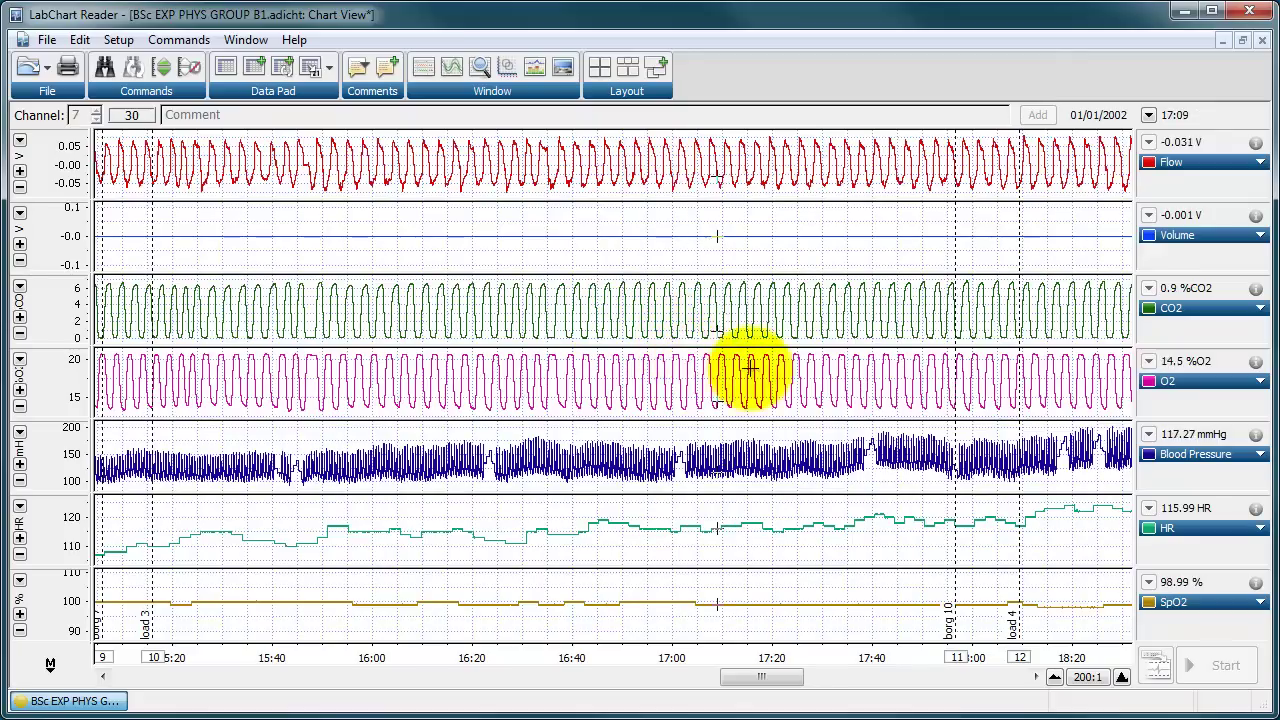
{"action": "left_click", "coordinate": [182, 40]}
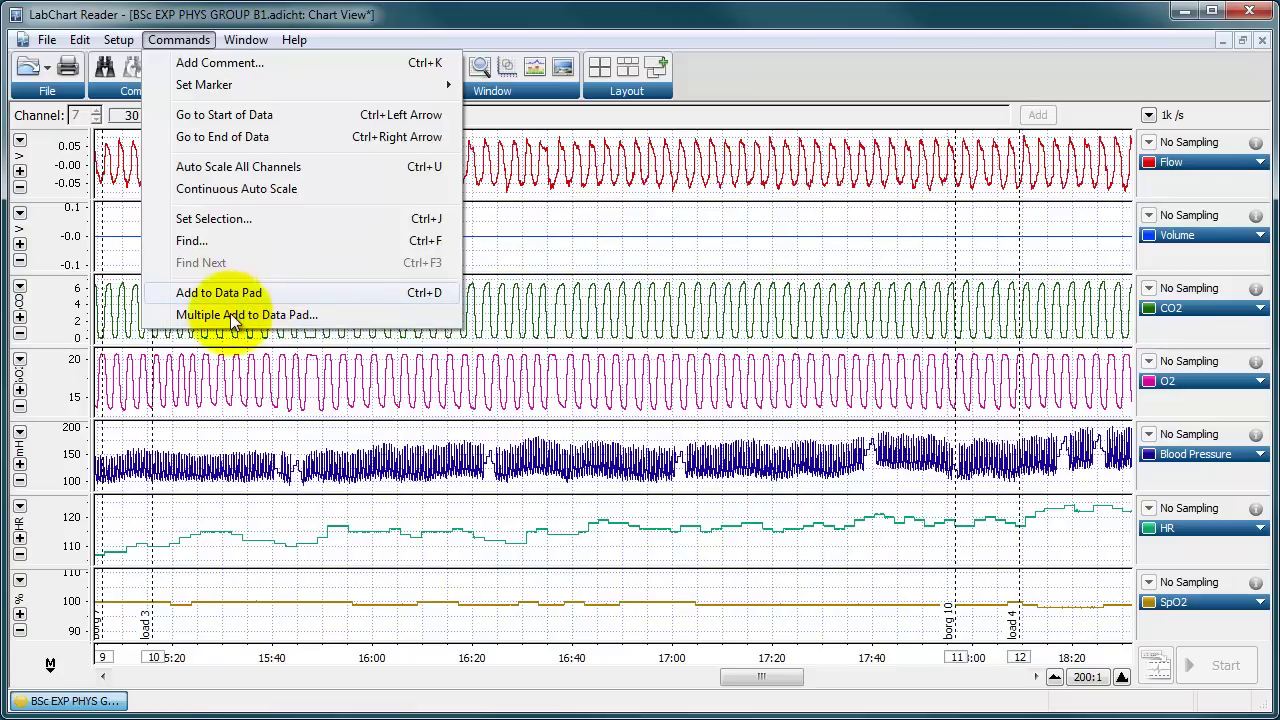
Step: Browse the Window and File menus, then select the CO2 trace from about 16:00 to 16:45
{"action": "left_click", "coordinate": [648, 322]}
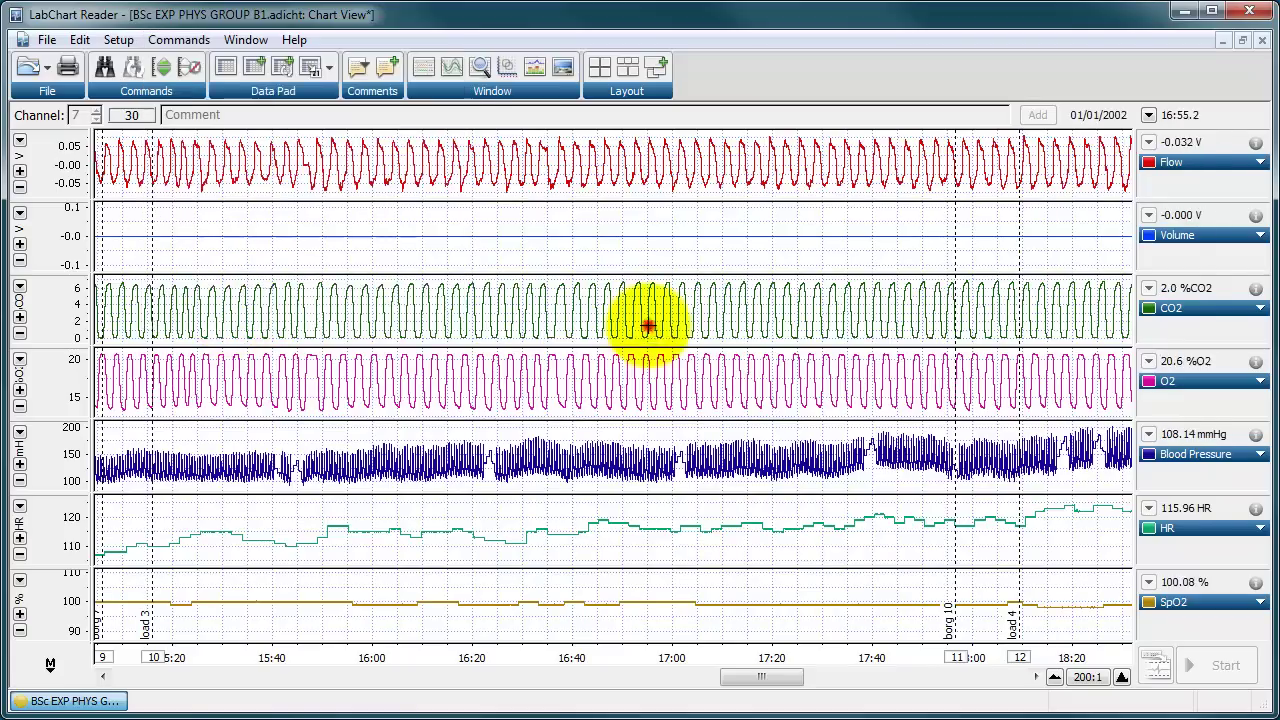
{"action": "left_click", "coordinate": [257, 42]}
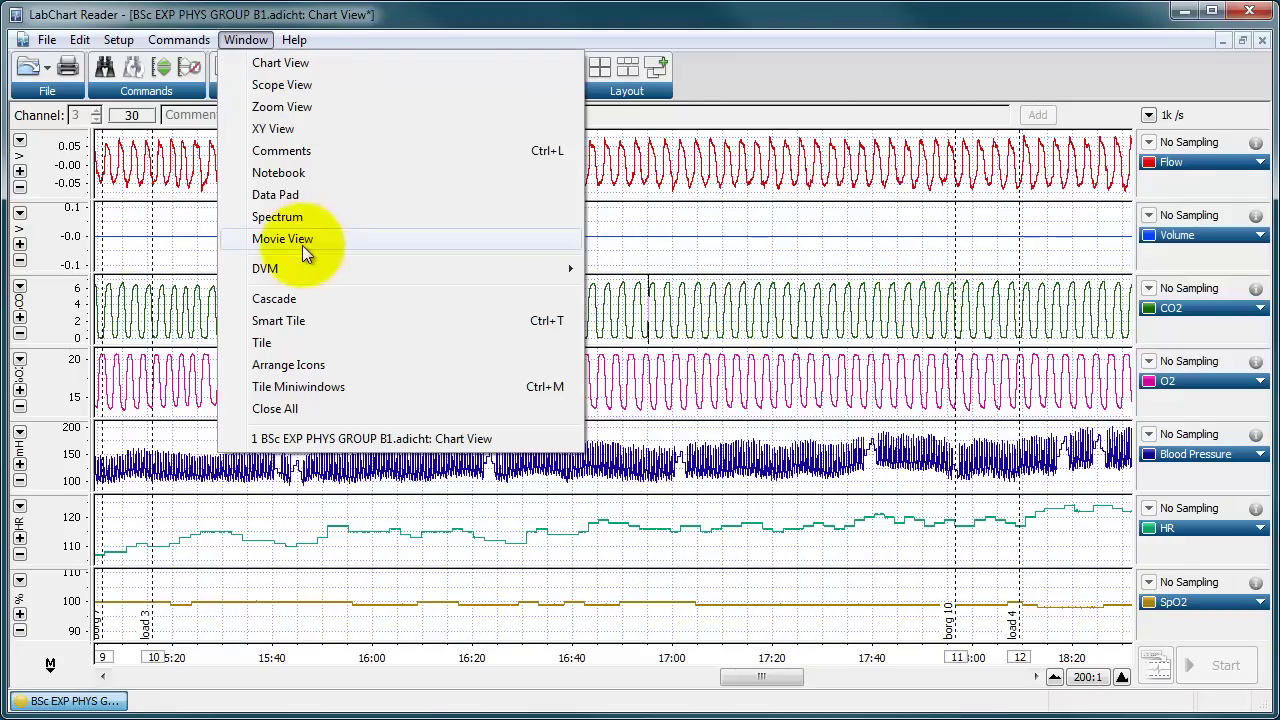
{"action": "left_click", "coordinate": [716, 259]}
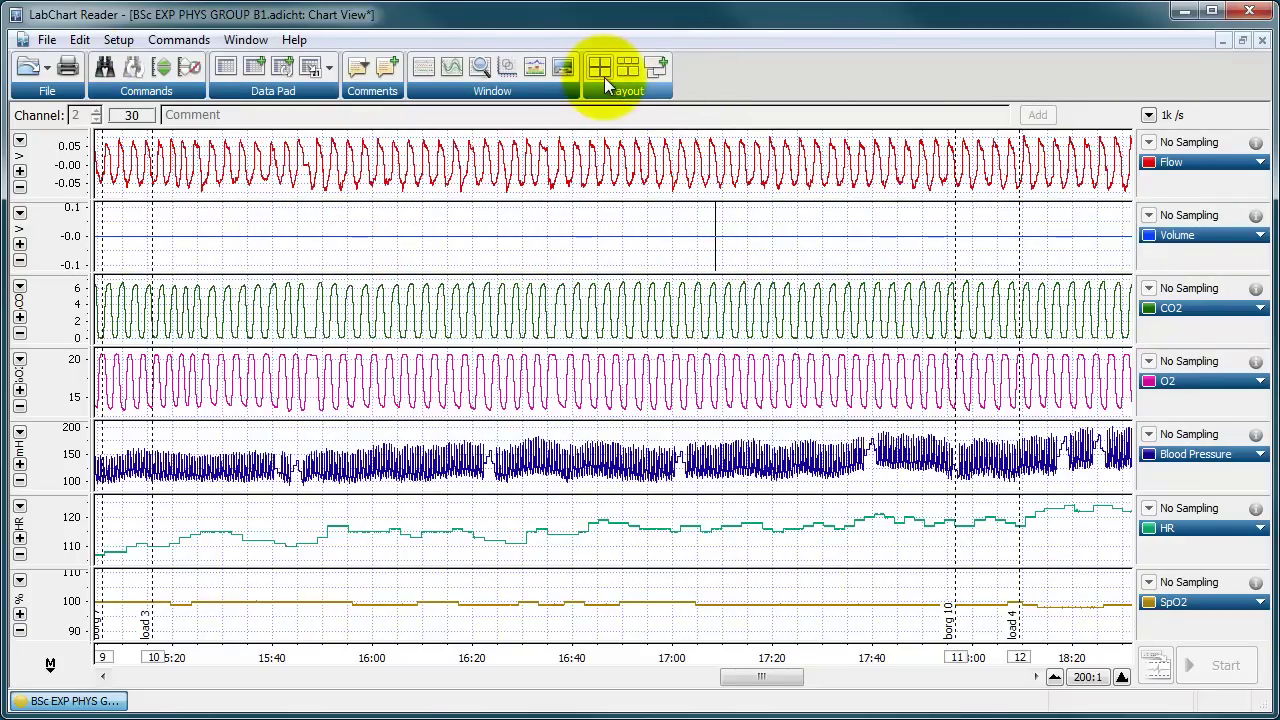
{"action": "left_click", "coordinate": [47, 69]}
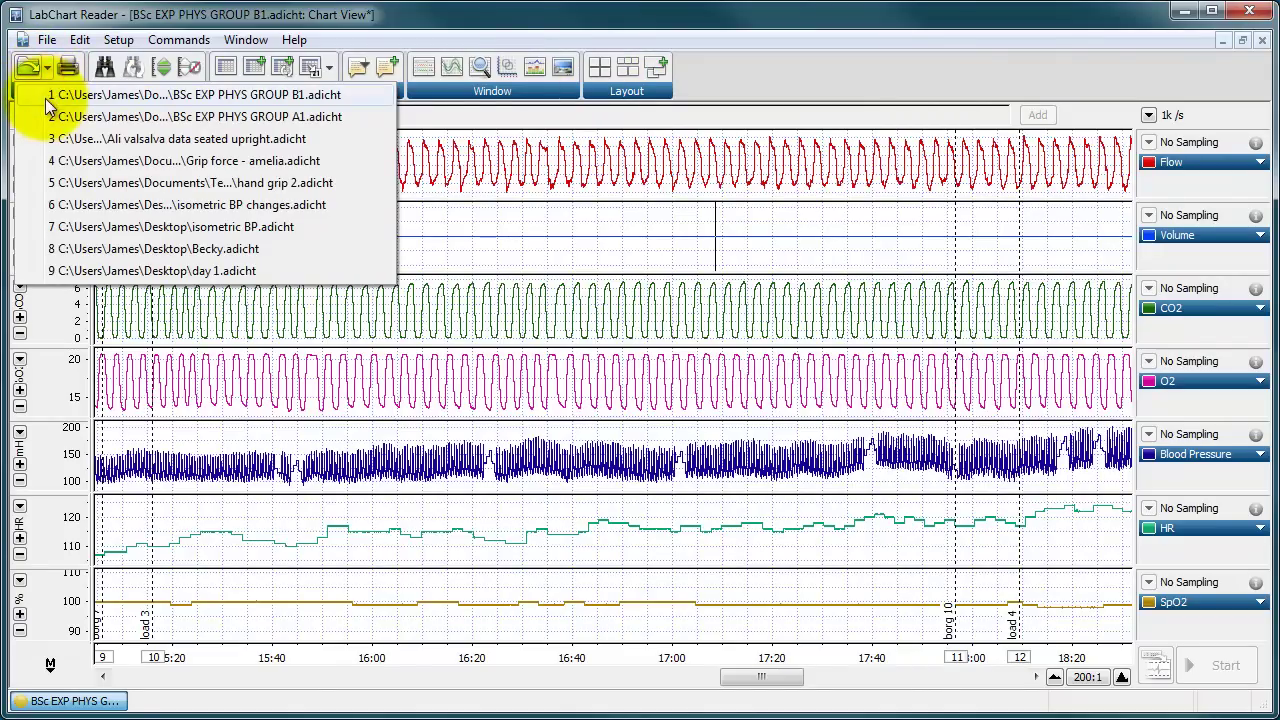
{"action": "left_click", "coordinate": [52, 18]}
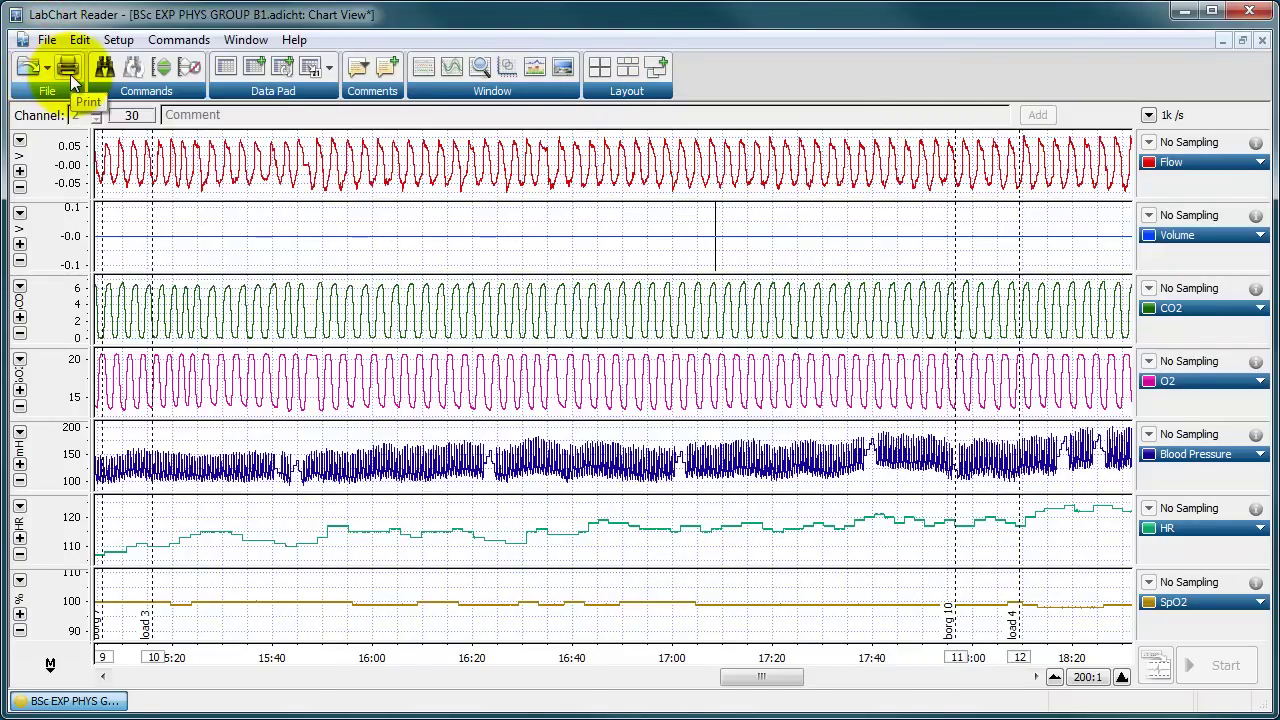
{"action": "left_click", "coordinate": [40, 40]}
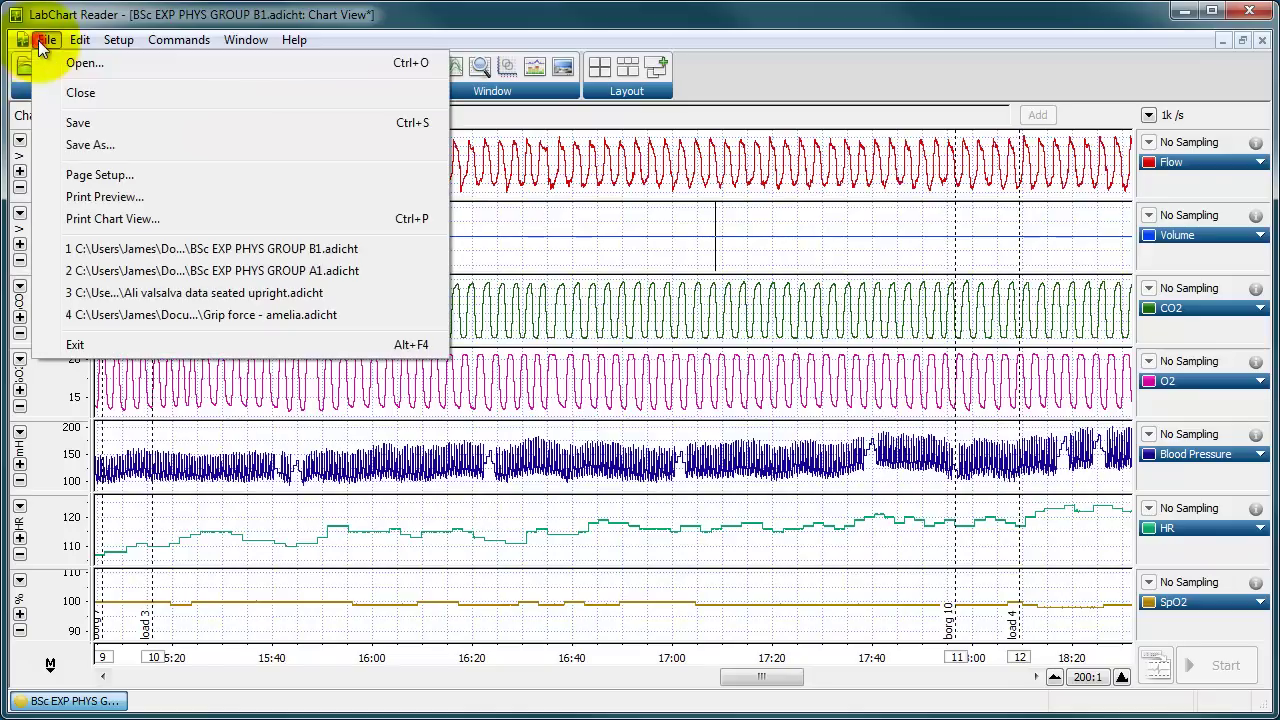
{"action": "left_click", "coordinate": [44, 13]}
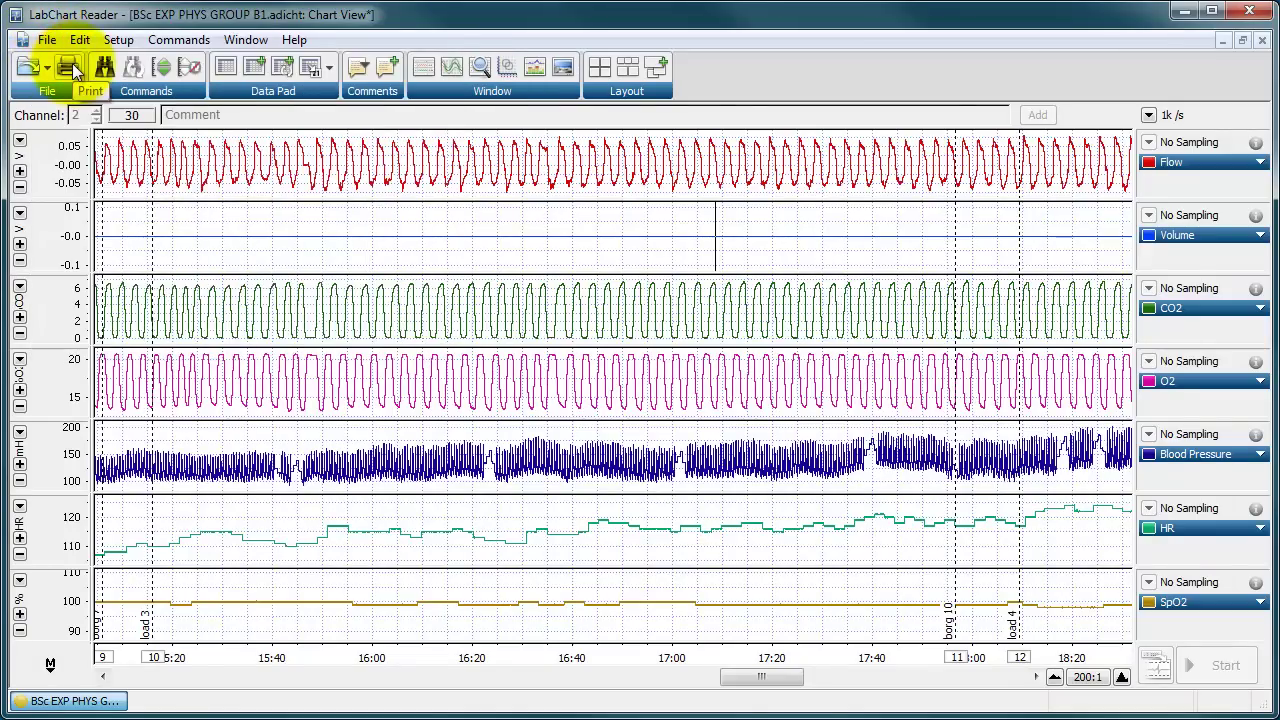
{"action": "left_click", "coordinate": [47, 39]}
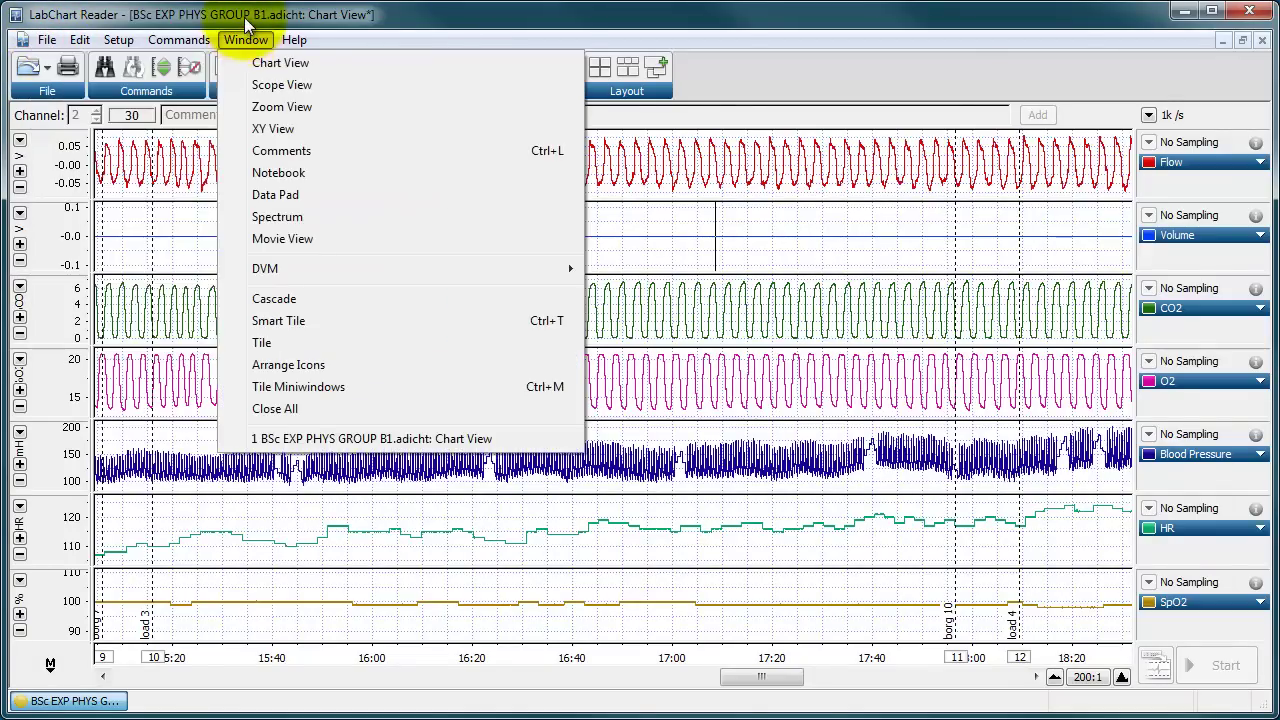
{"action": "left_click", "coordinate": [246, 16]}
{"action": "left_click_drag", "start_coordinate": [381, 282], "coordinate": [596, 335]}
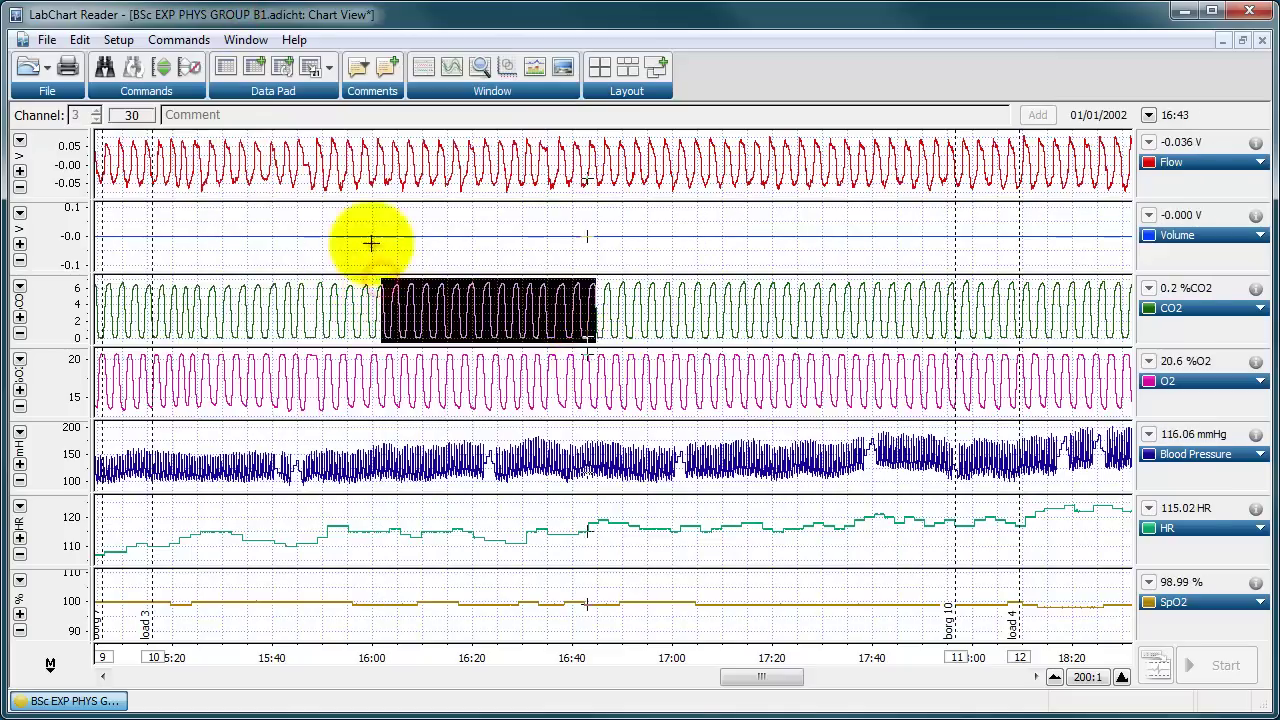
{"action": "left_click", "coordinate": [68, 66]}
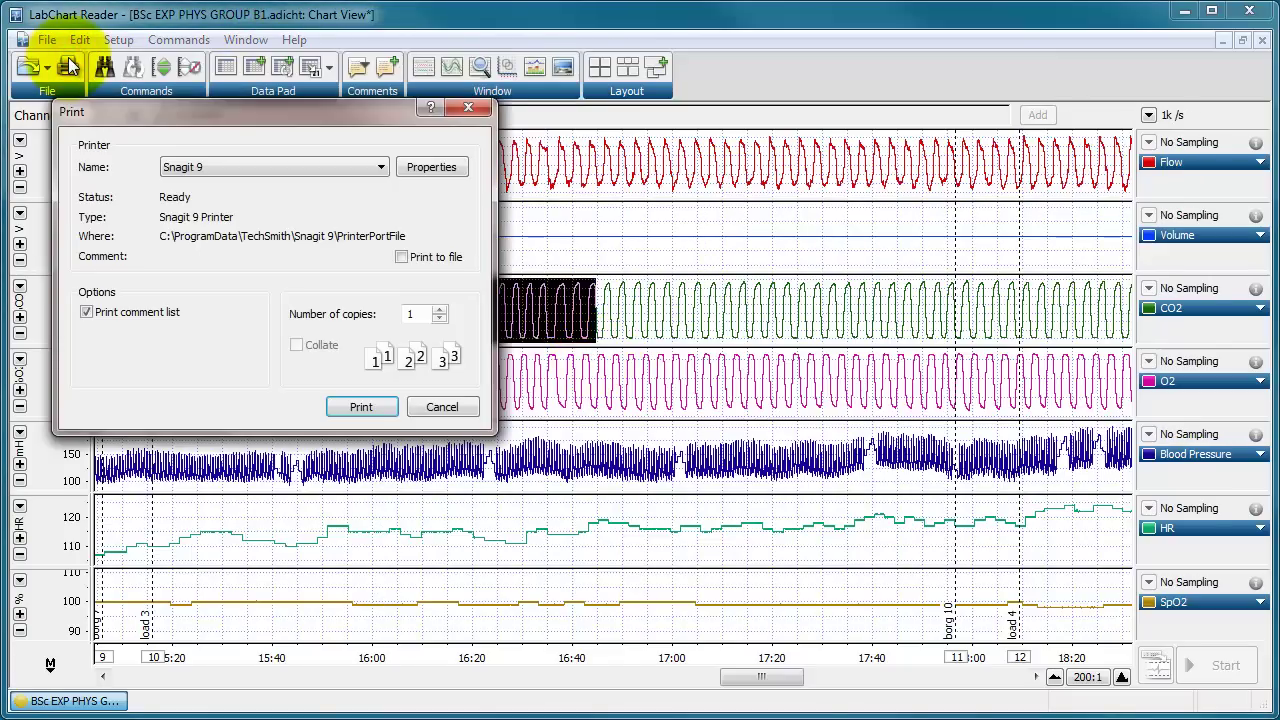
{"action": "left_click", "coordinate": [448, 406]}
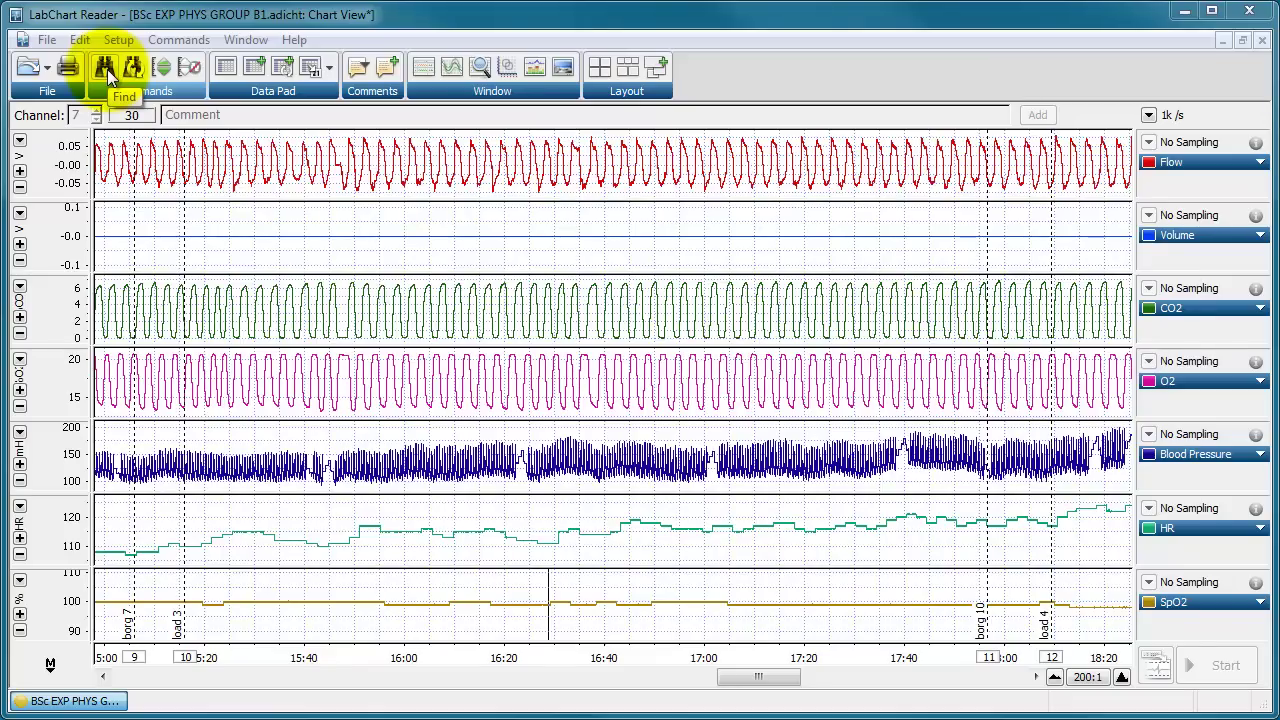
Step: Set Find and Select to Find Comment, replacing the search text 'load 3' with 'Subject'
{"action": "left_click", "coordinate": [107, 69]}
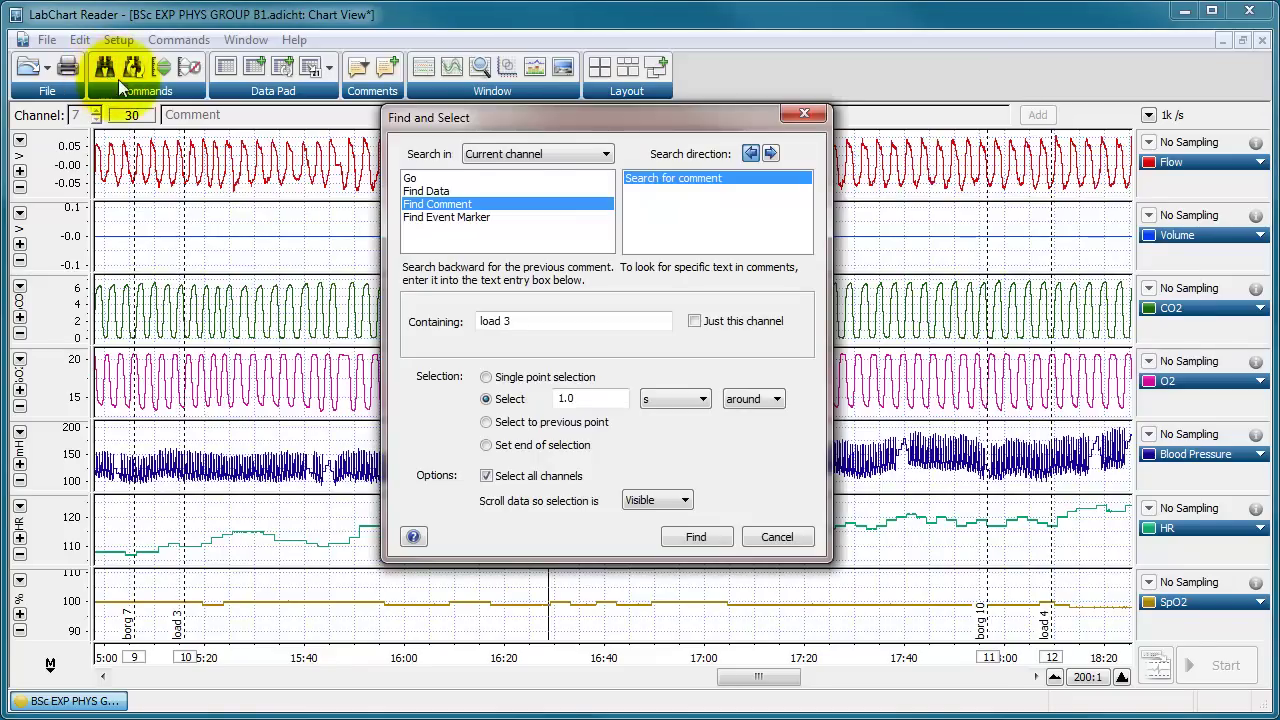
{"action": "left_click", "coordinate": [412, 178]}
{"action": "left_click", "coordinate": [425, 191]}
{"action": "left_click", "coordinate": [441, 205]}
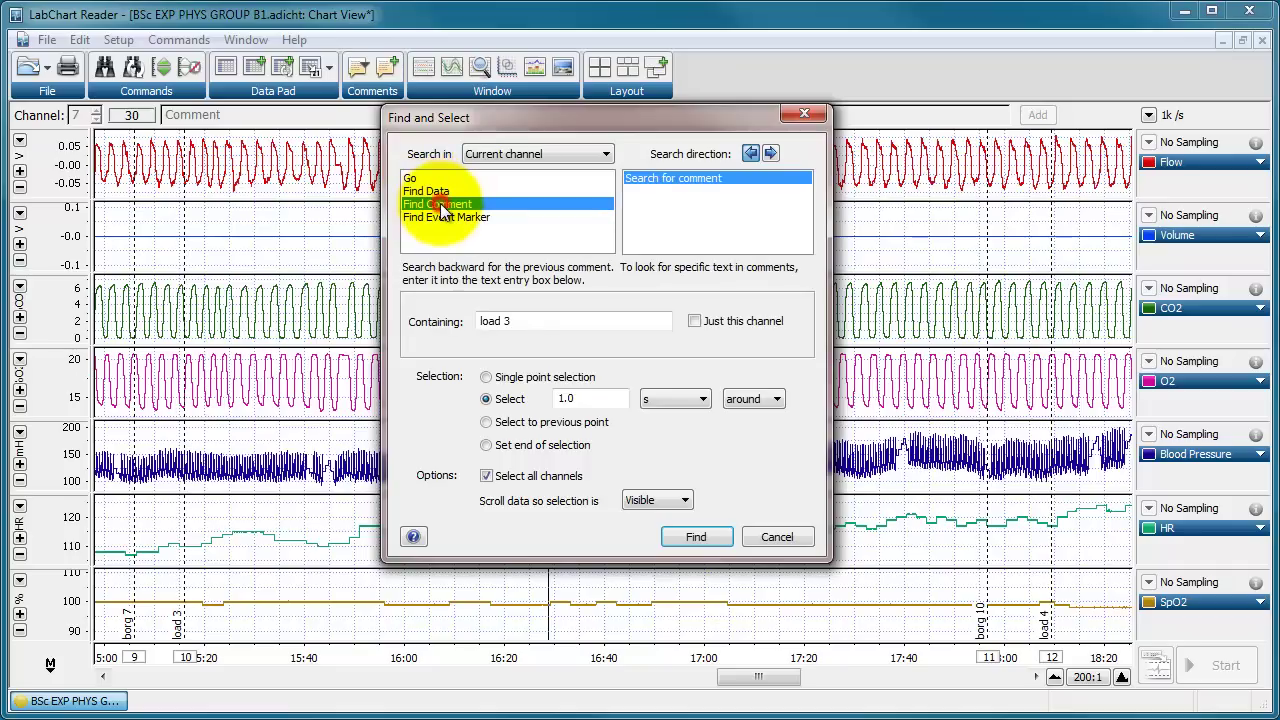
{"action": "left_click", "coordinate": [448, 218]}
{"action": "left_click", "coordinate": [446, 207]}
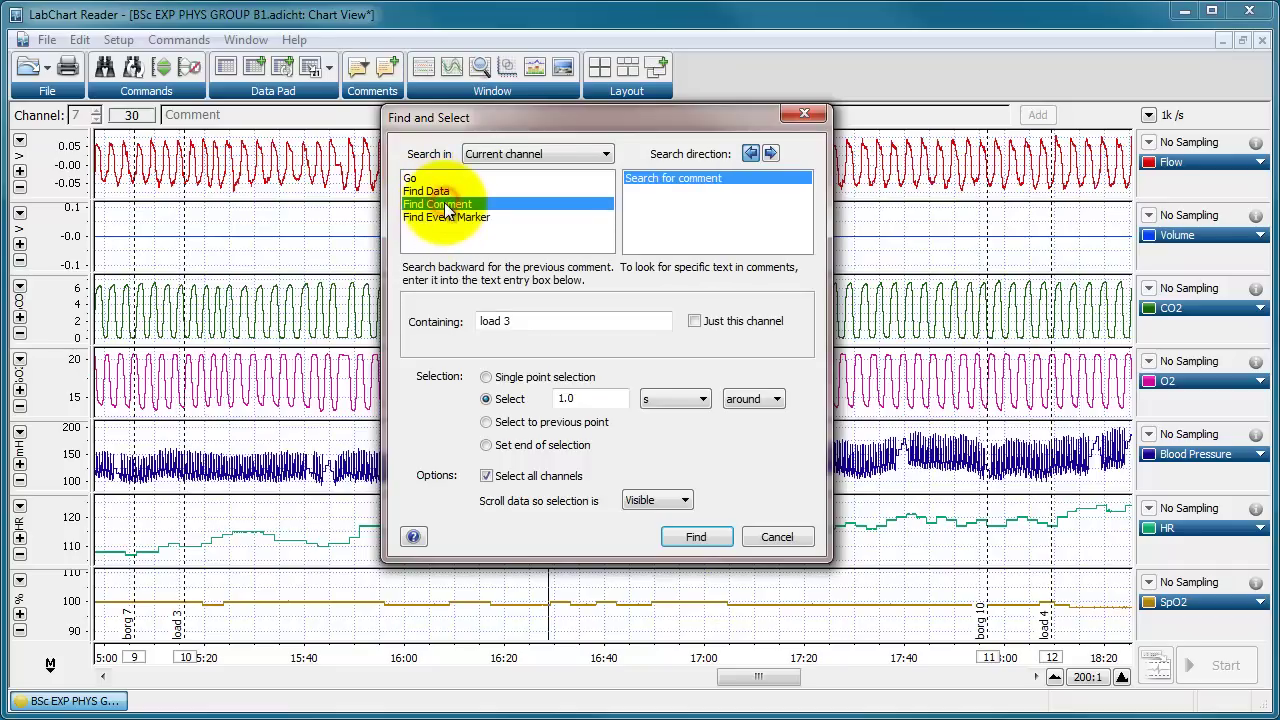
{"action": "left_click_drag", "start_coordinate": [546, 319], "coordinate": [420, 328]}
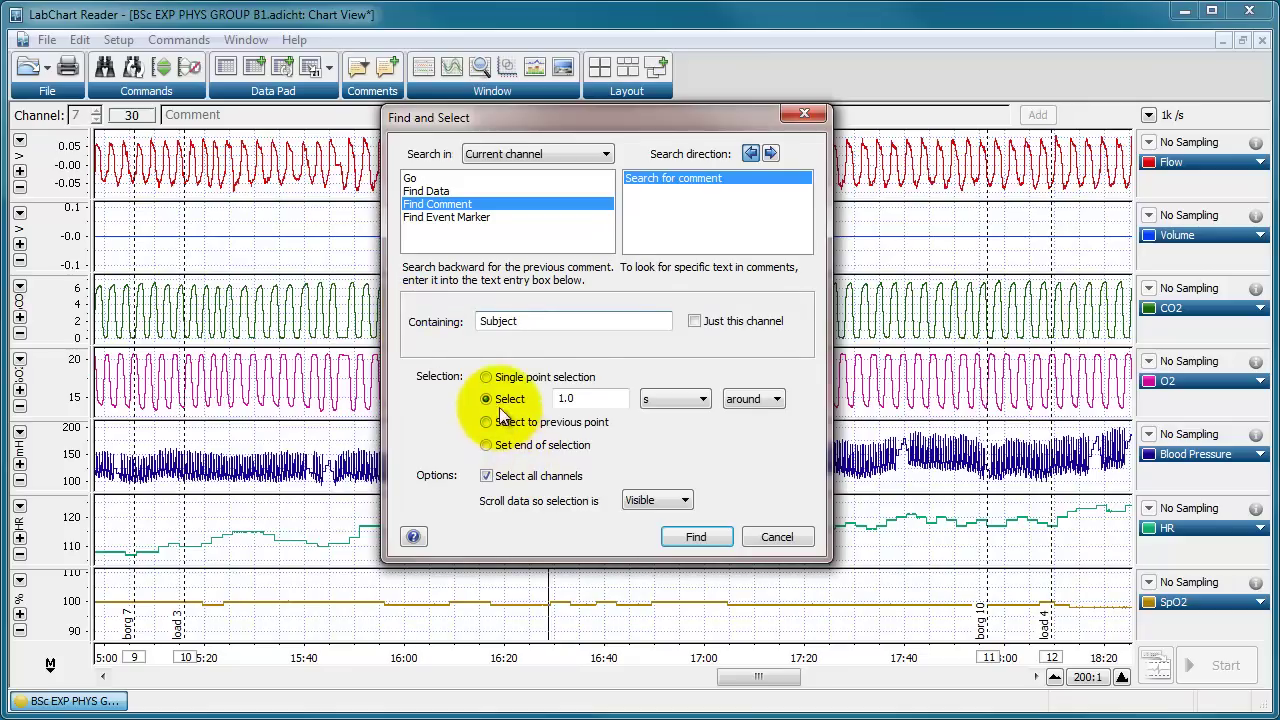
Step: Set the selection to 5.0 s after each matching comment, searching forward
{"action": "left_click", "coordinate": [576, 399]}
{"action": "left_click_drag", "start_coordinate": [576, 399], "coordinate": [532, 402]}
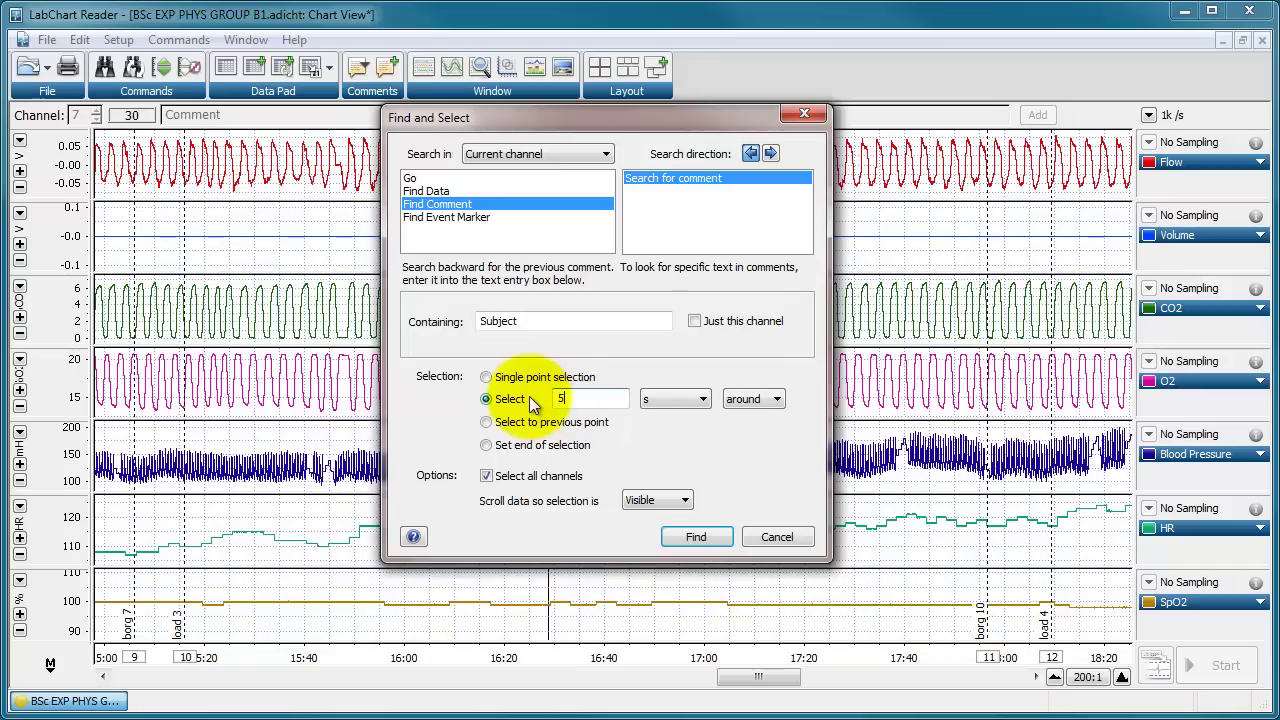
{"action": "type", "text": "5"}
{"action": "left_click", "coordinate": [752, 399]}
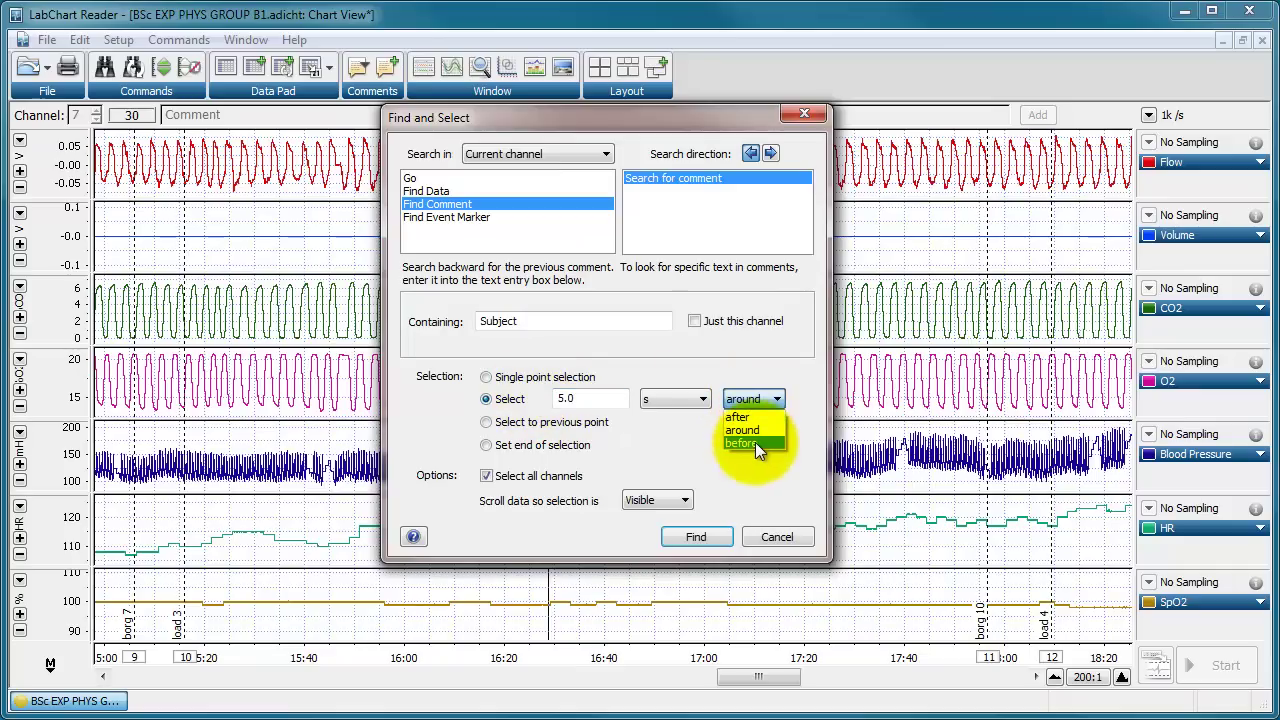
{"action": "left_click", "coordinate": [755, 417]}
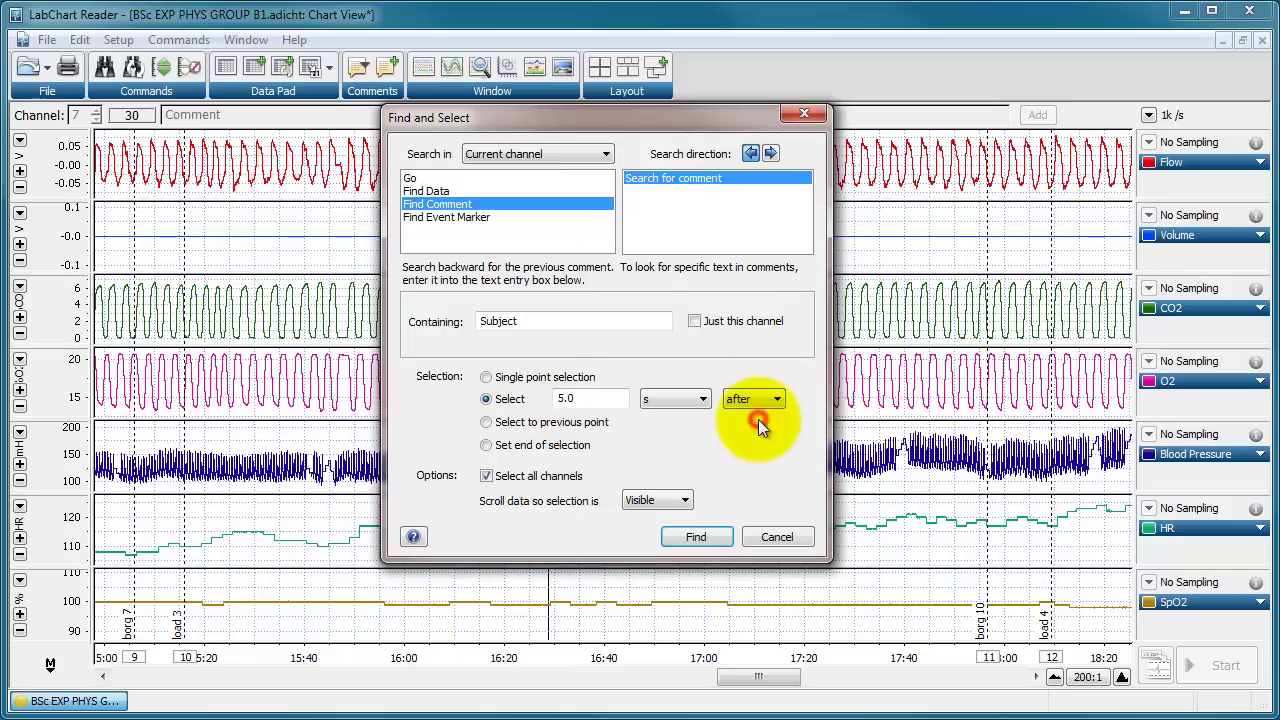
{"action": "left_click", "coordinate": [531, 319]}
{"action": "left_click", "coordinate": [767, 153]}
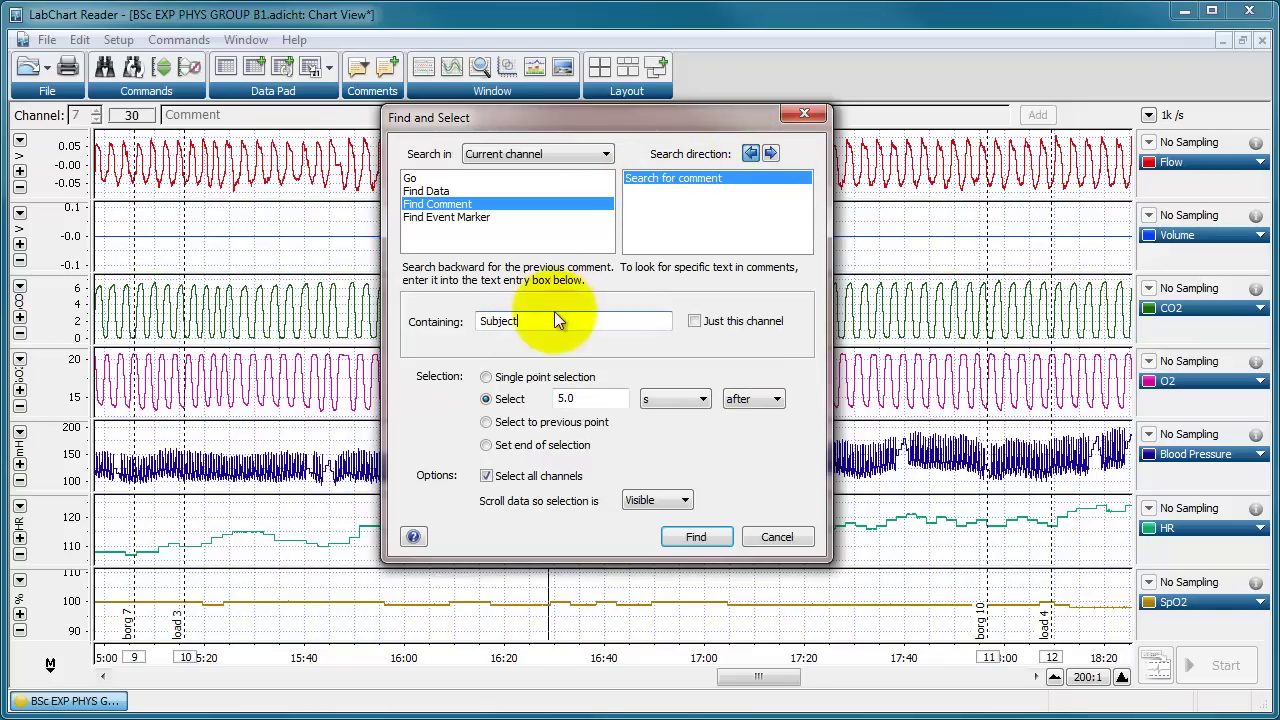
Step: Find 'Subject stopped cycling (30s)', then Find Again to reach 'Subject Seated and ready'
{"action": "left_click", "coordinate": [695, 537]}
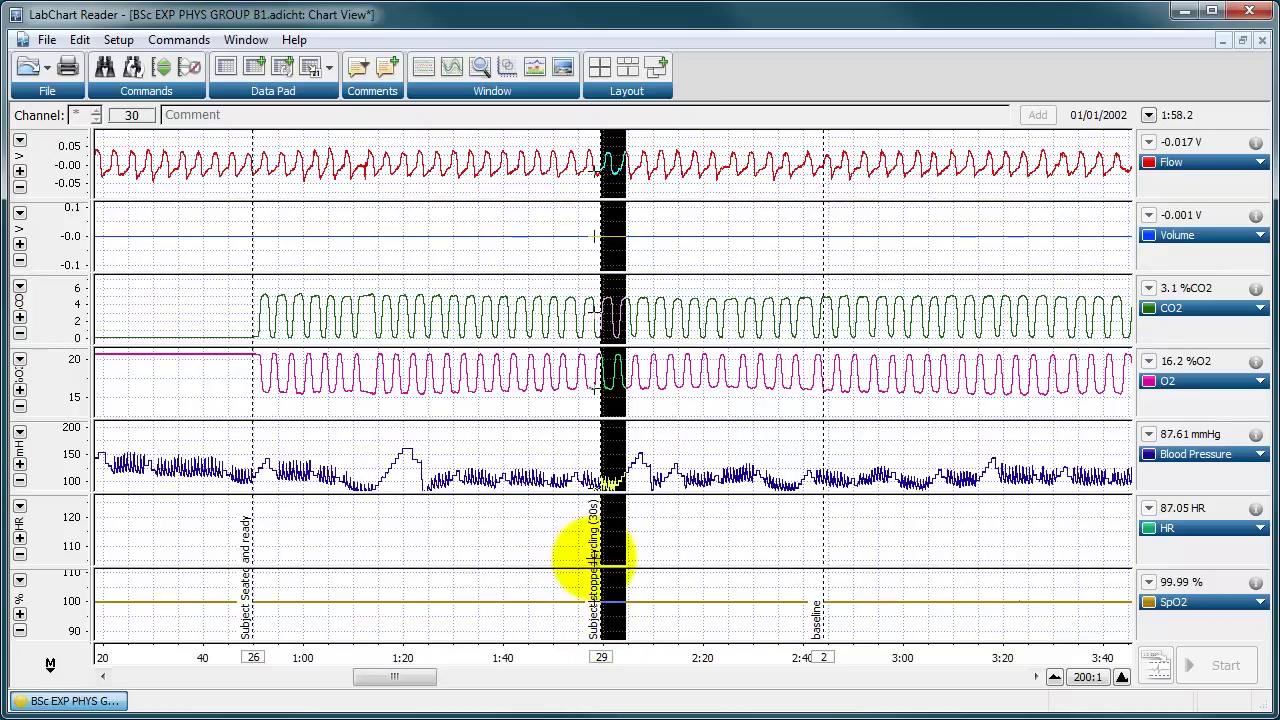
{"action": "left_click", "coordinate": [133, 69]}
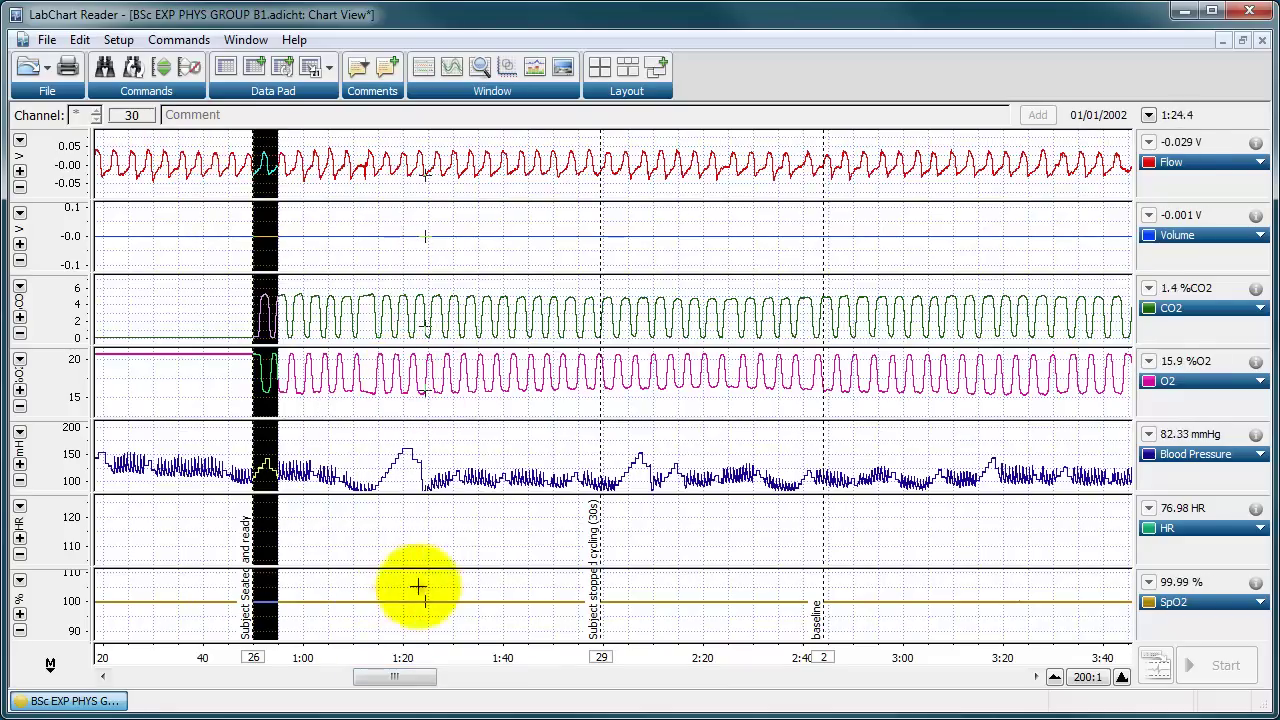
{"action": "left_click_drag", "start_coordinate": [400, 676], "coordinate": [651, 677]}
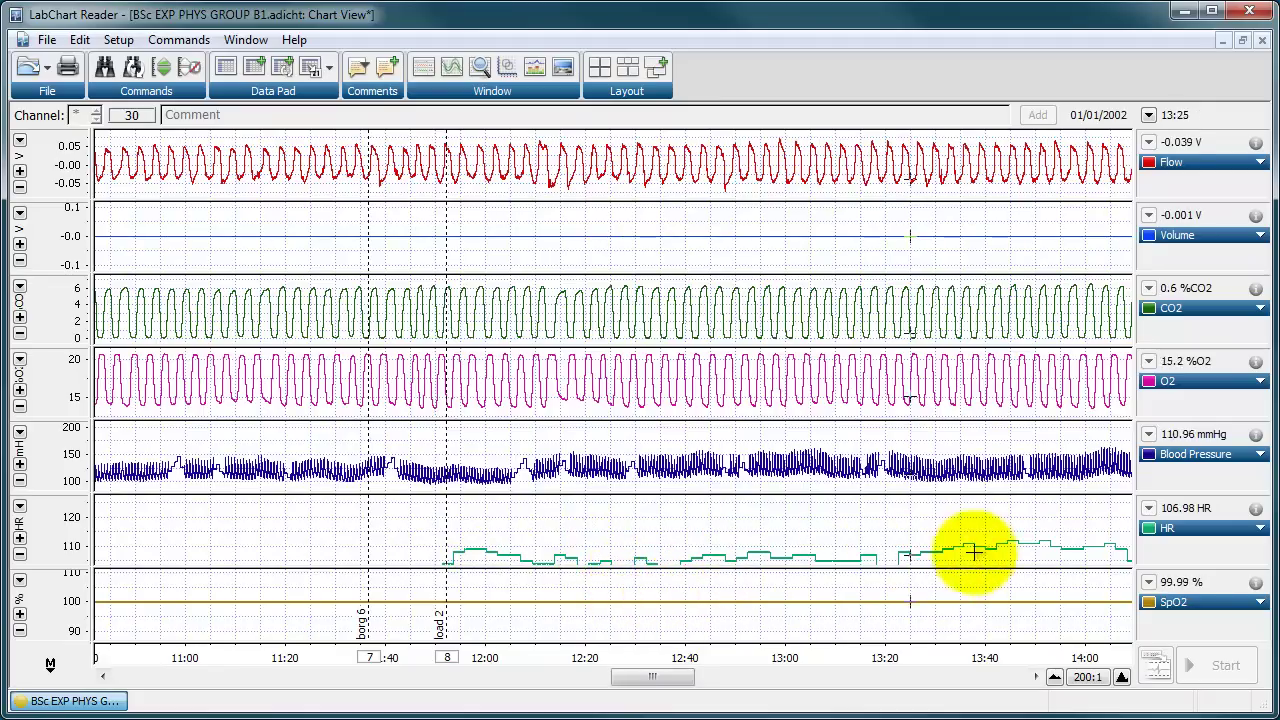
Step: Auto-scale all channels, turn on Continuous Auto Scale, and scroll to about 2:50–6:10
{"action": "left_click", "coordinate": [161, 72]}
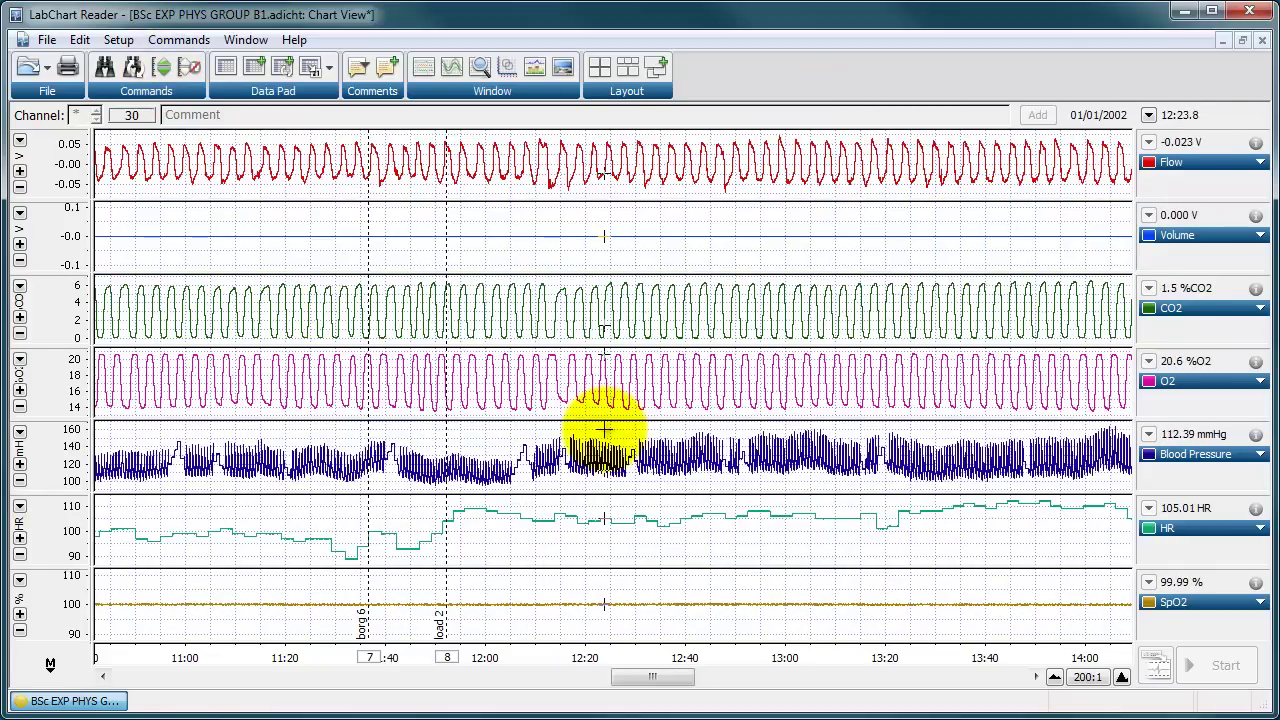
{"action": "left_click", "coordinate": [188, 68]}
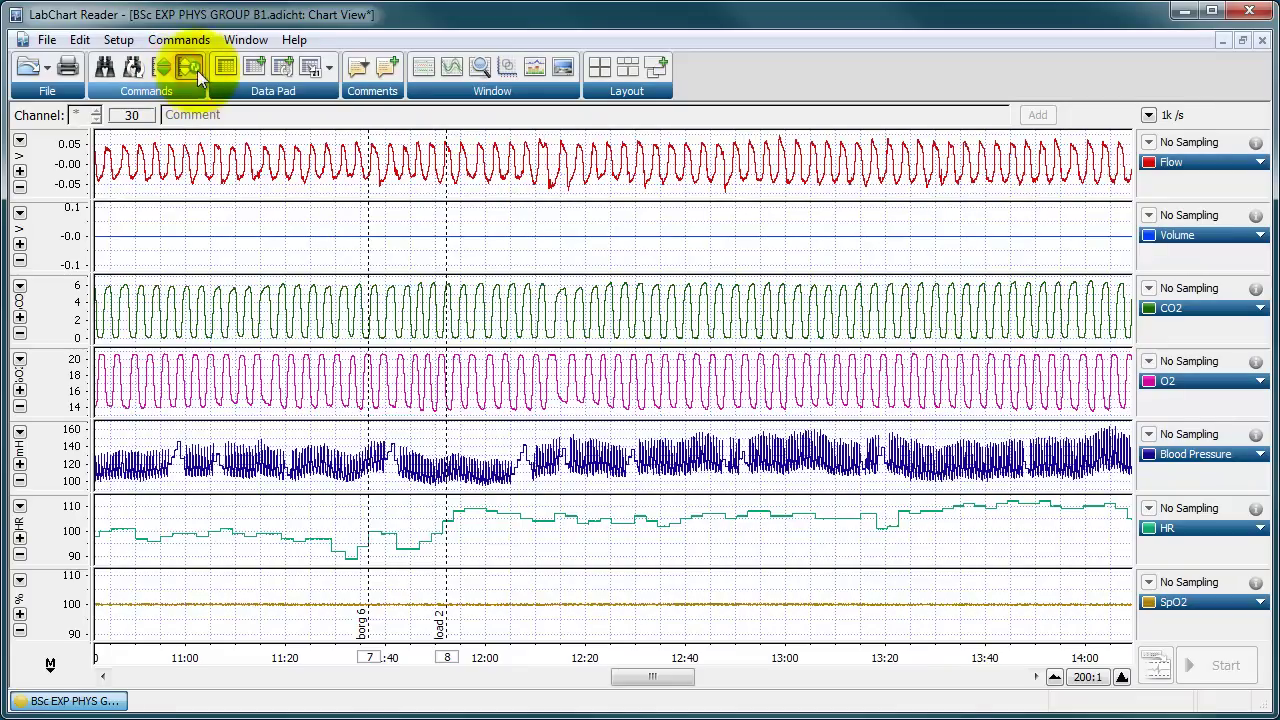
{"action": "left_click_drag", "start_coordinate": [655, 679], "coordinate": [855, 682]}
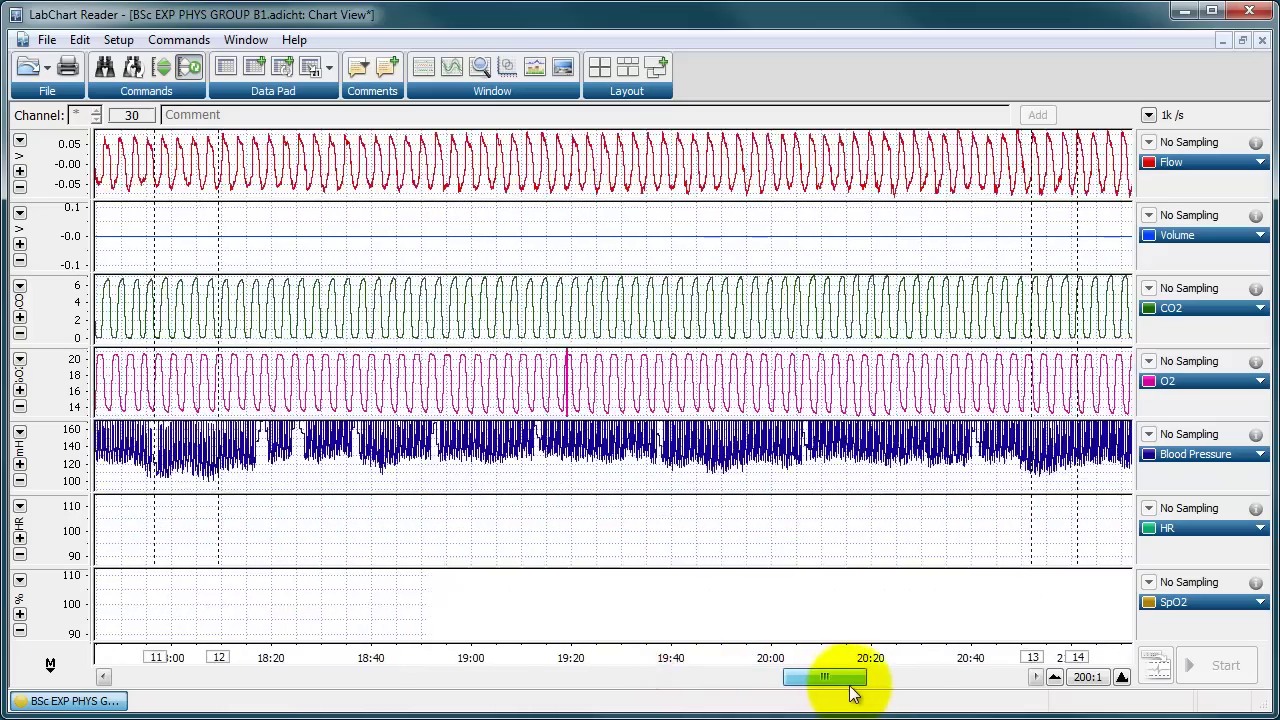
{"action": "left_click_drag", "start_coordinate": [853, 690], "coordinate": [457, 688]}
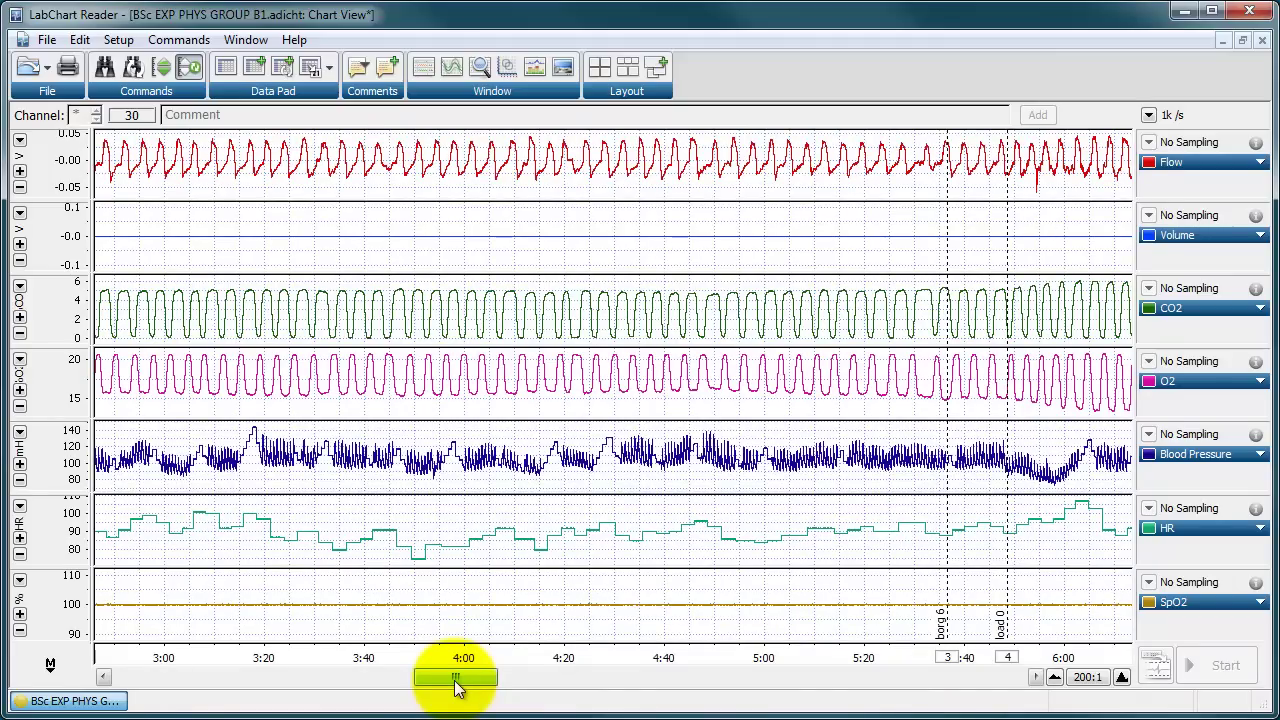
{"action": "left_click_drag", "start_coordinate": [455, 685], "coordinate": [600, 686]}
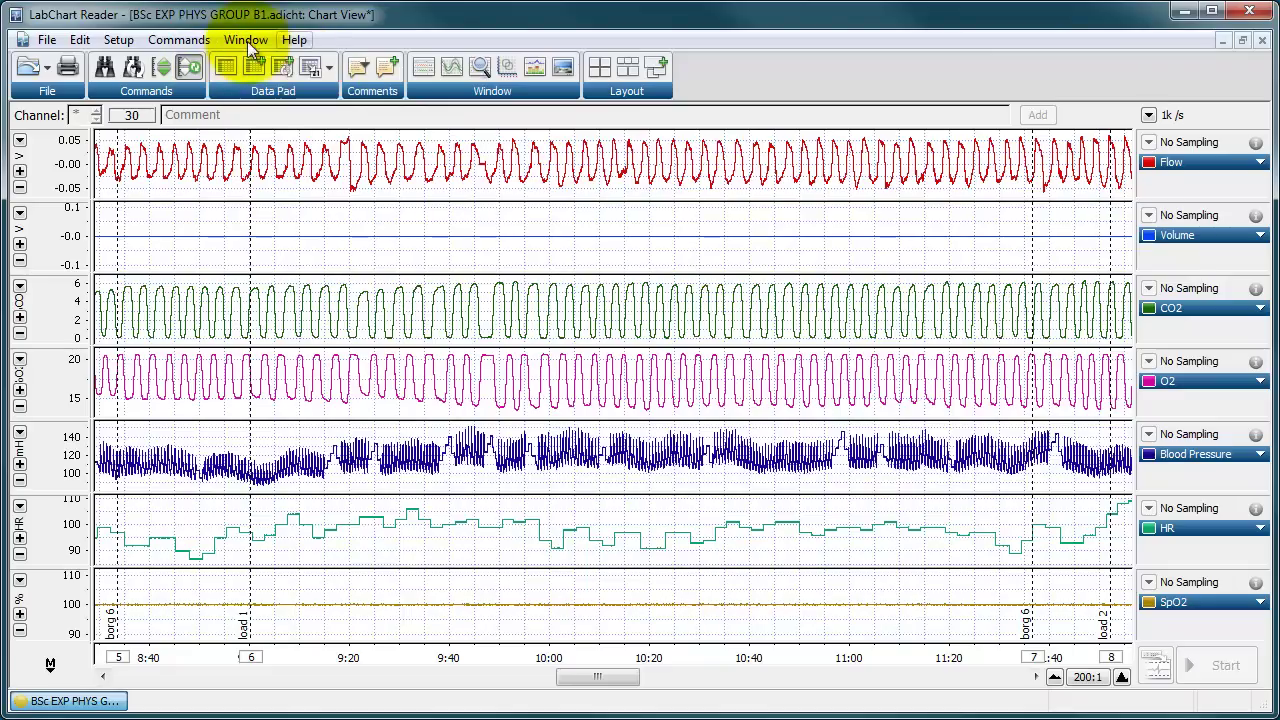
Step: Jump to comment 25, 'Subject instrumented', from the Comment List
{"action": "left_click", "coordinate": [360, 68]}
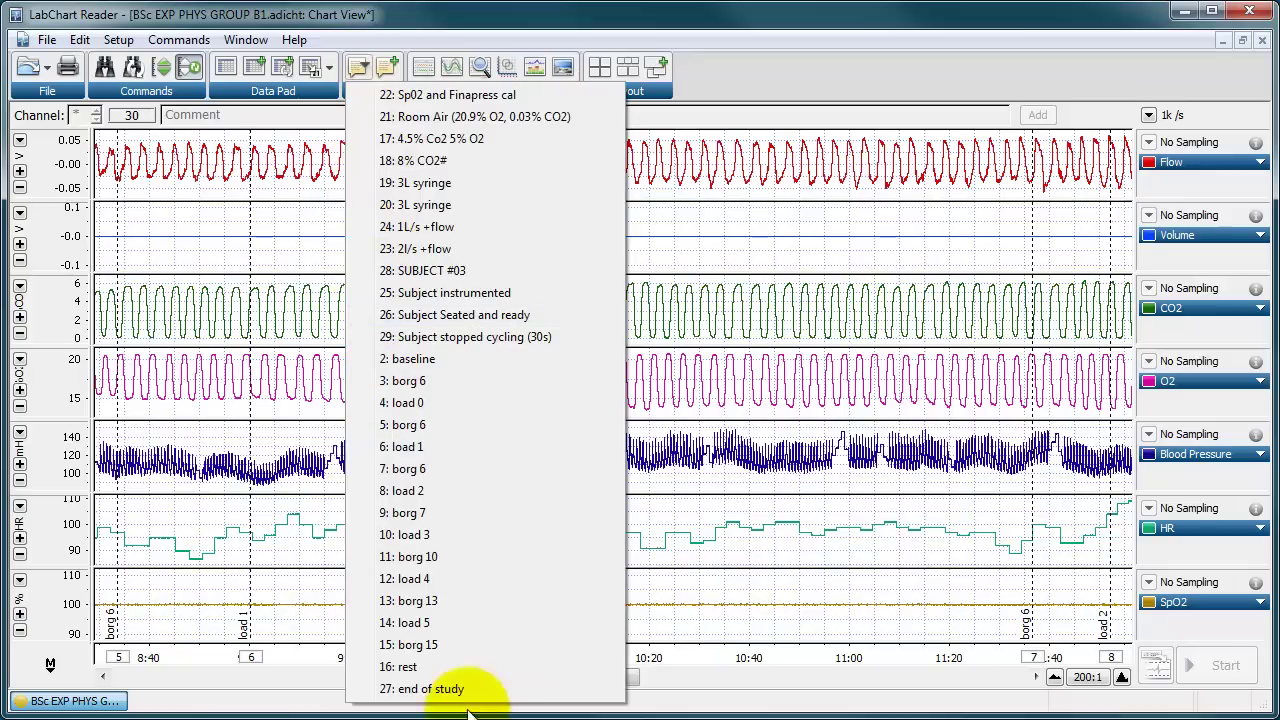
{"action": "left_click", "coordinate": [475, 292]}
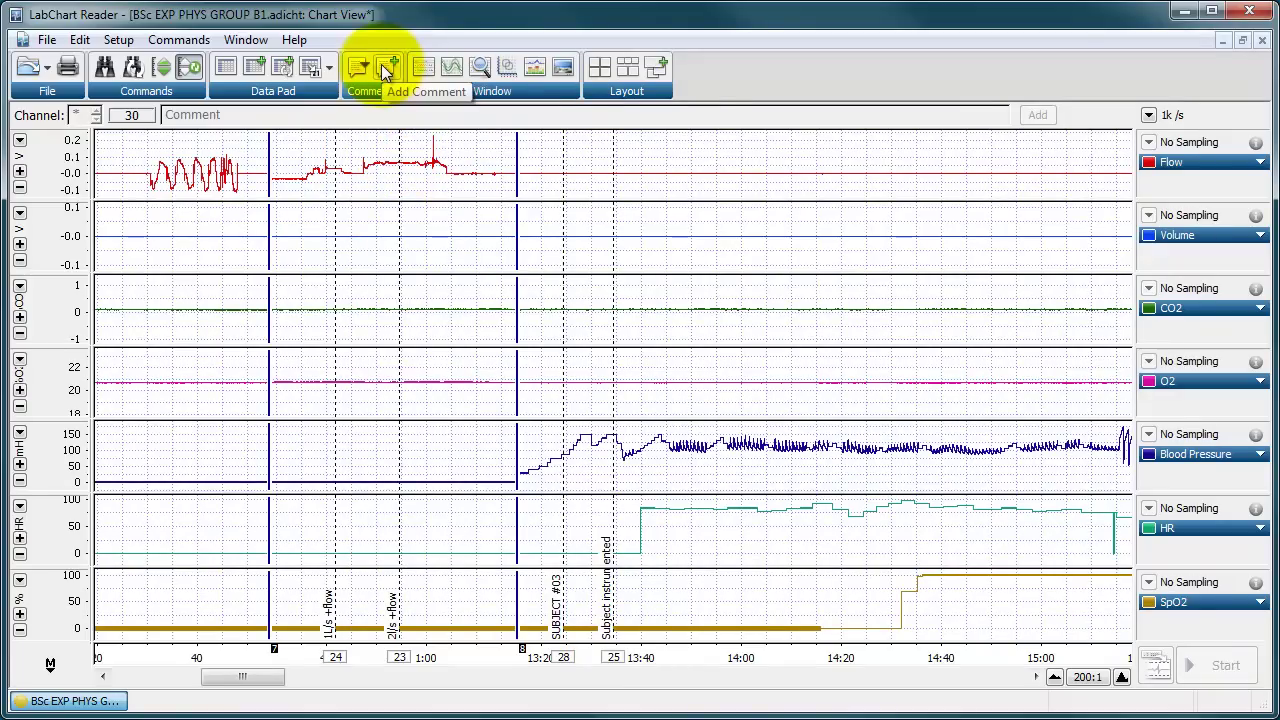
{"action": "left_click", "coordinate": [781, 645]}
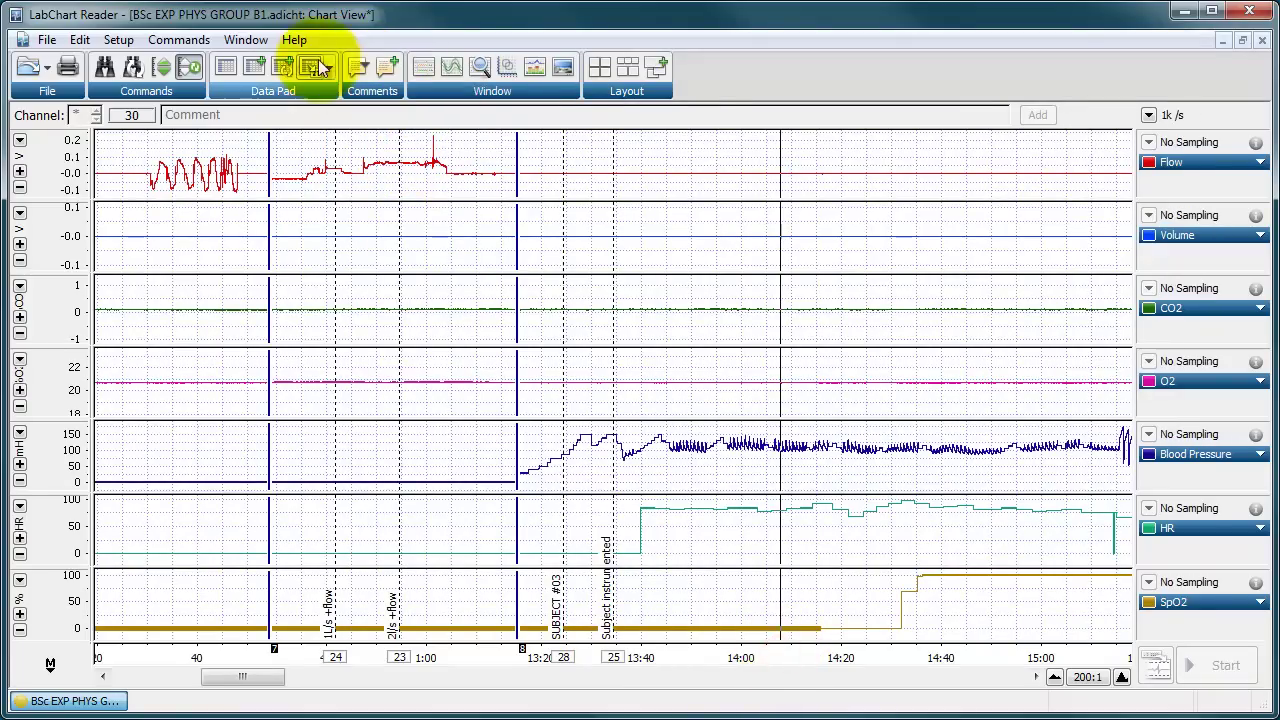
Step: Open Add Comment, cancel it without adding anything, and scroll the chart slightly
{"action": "left_click", "coordinate": [385, 66]}
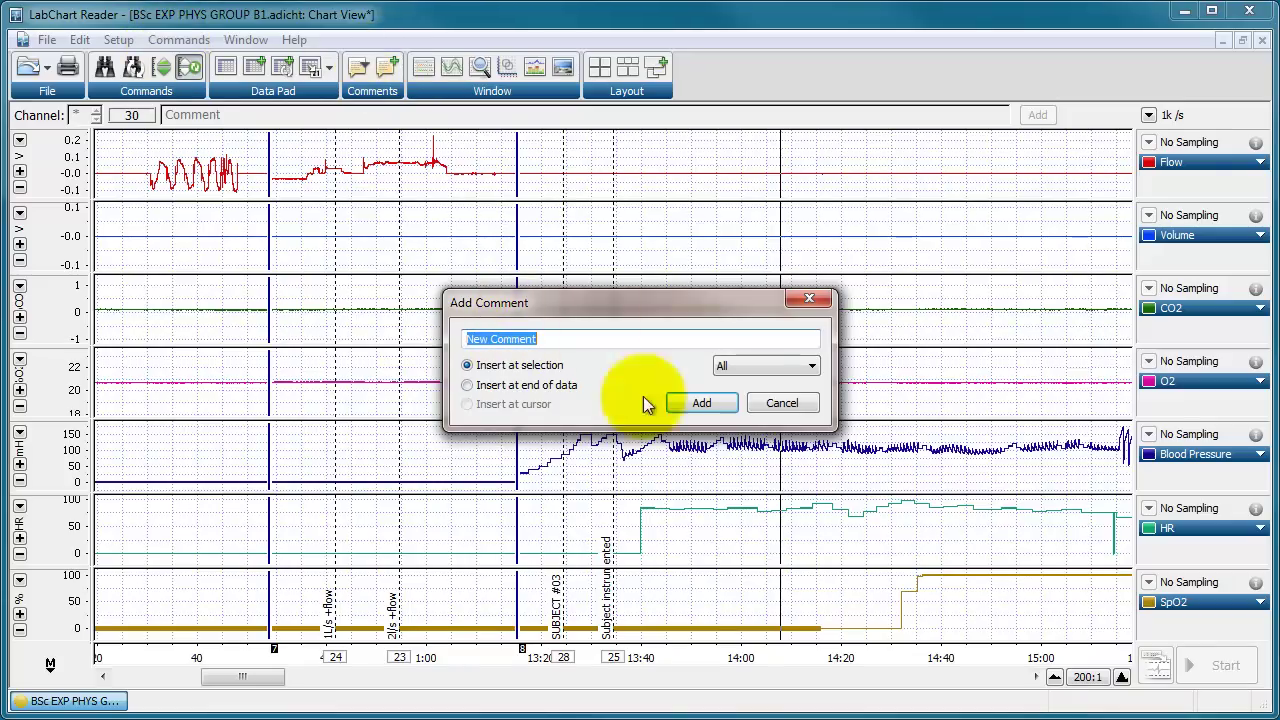
{"action": "left_click", "coordinate": [778, 404]}
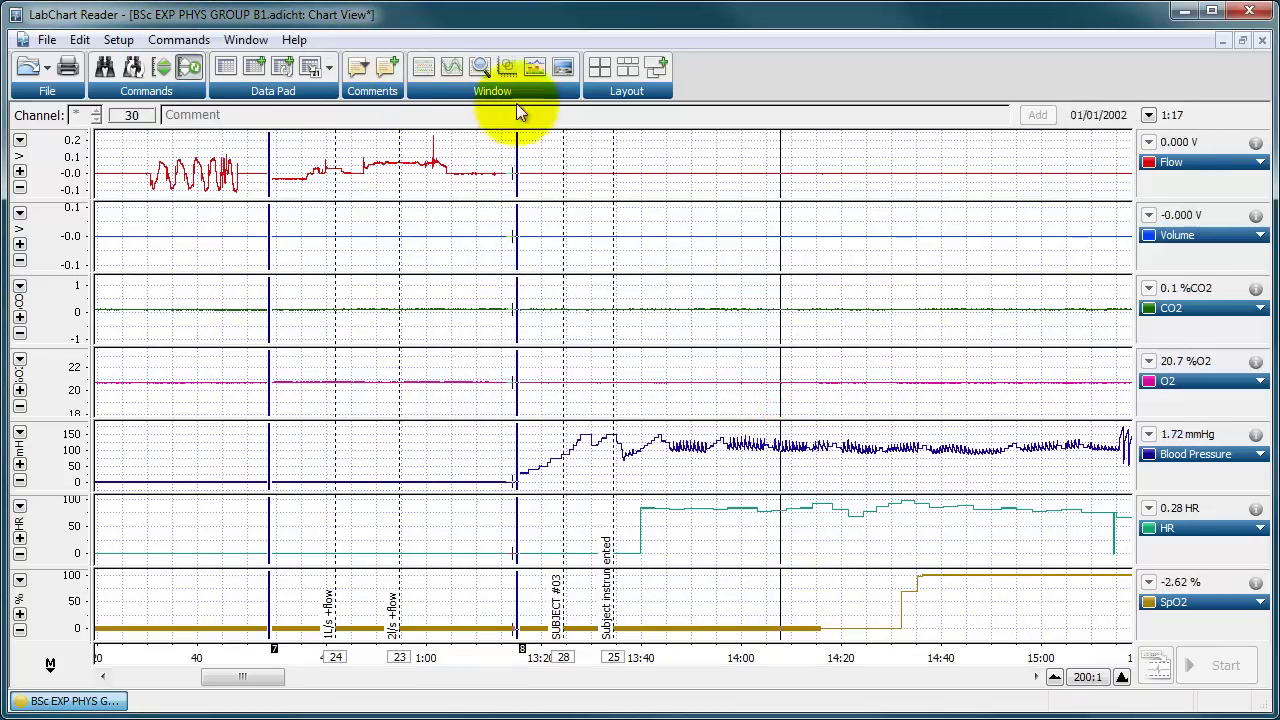
{"action": "left_click_drag", "start_coordinate": [253, 680], "coordinate": [337, 595]}
Step: Open a Zoom View of the O2 trace from about 6:13 to 6:27
{"action": "left_click", "coordinate": [421, 73]}
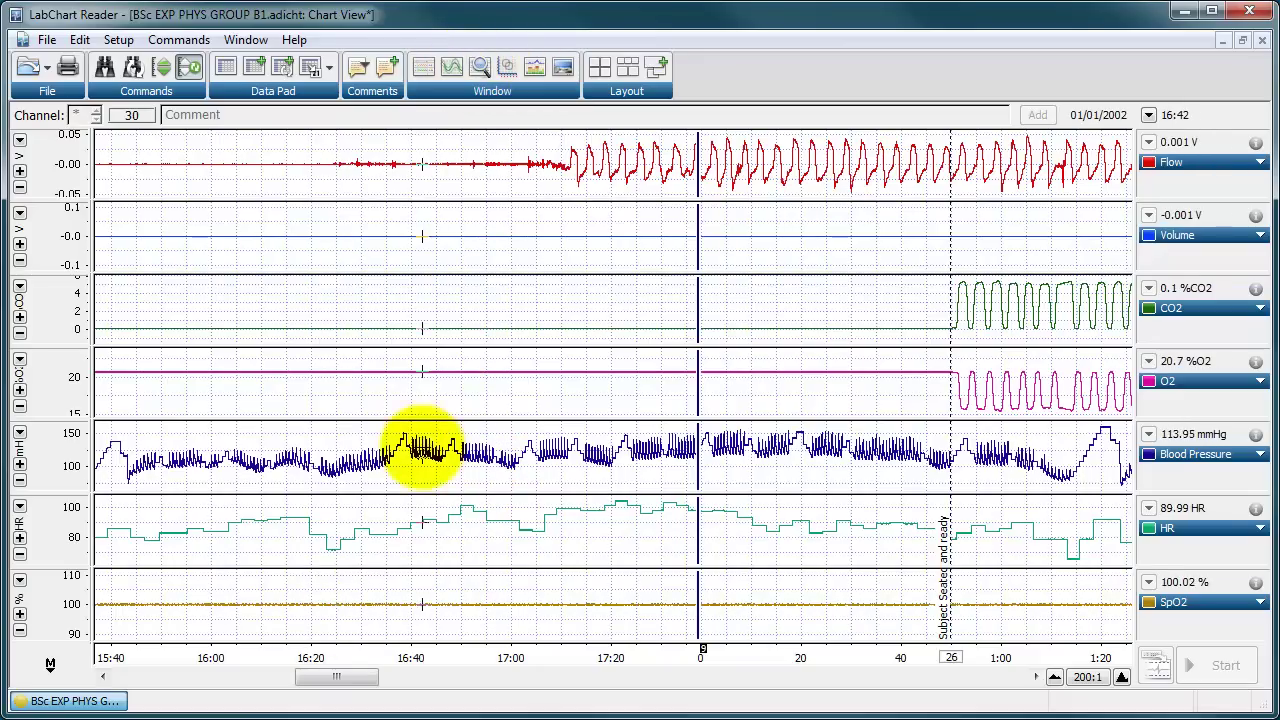
{"action": "left_click_drag", "start_coordinate": [343, 678], "coordinate": [506, 677]}
{"action": "left_click_drag", "start_coordinate": [497, 390], "coordinate": [572, 349]}
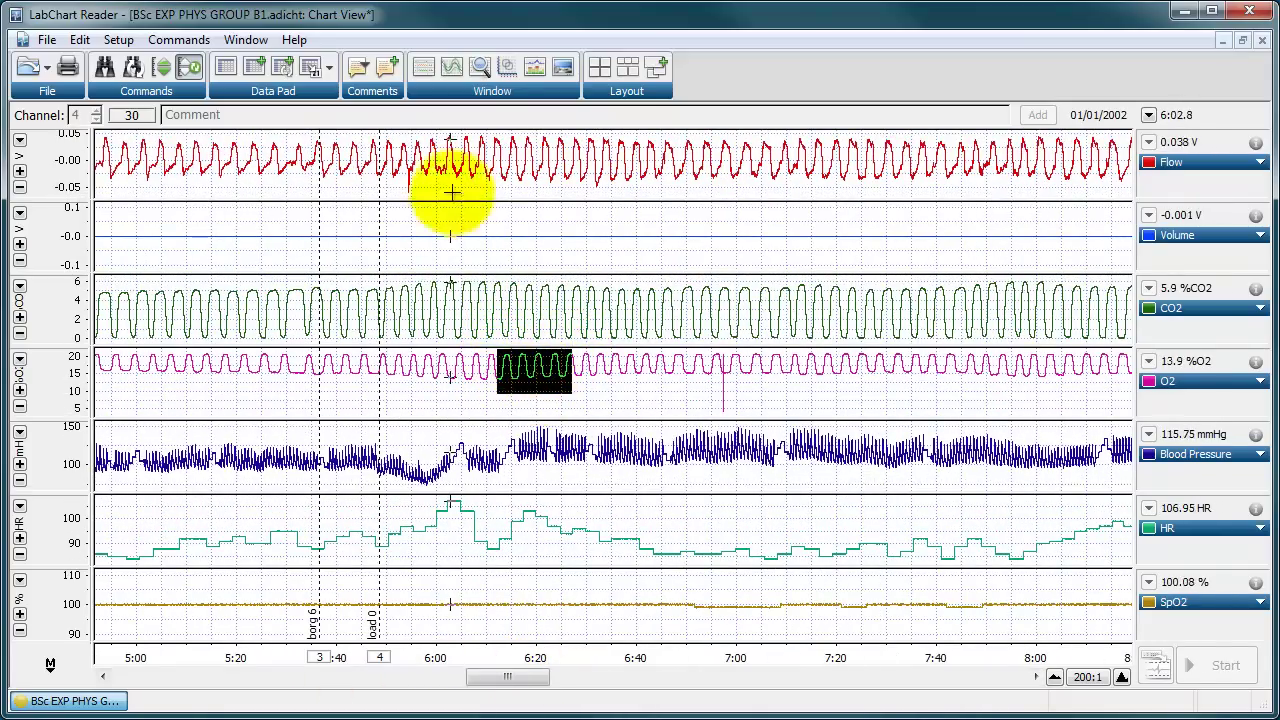
{"action": "left_click", "coordinate": [480, 70]}
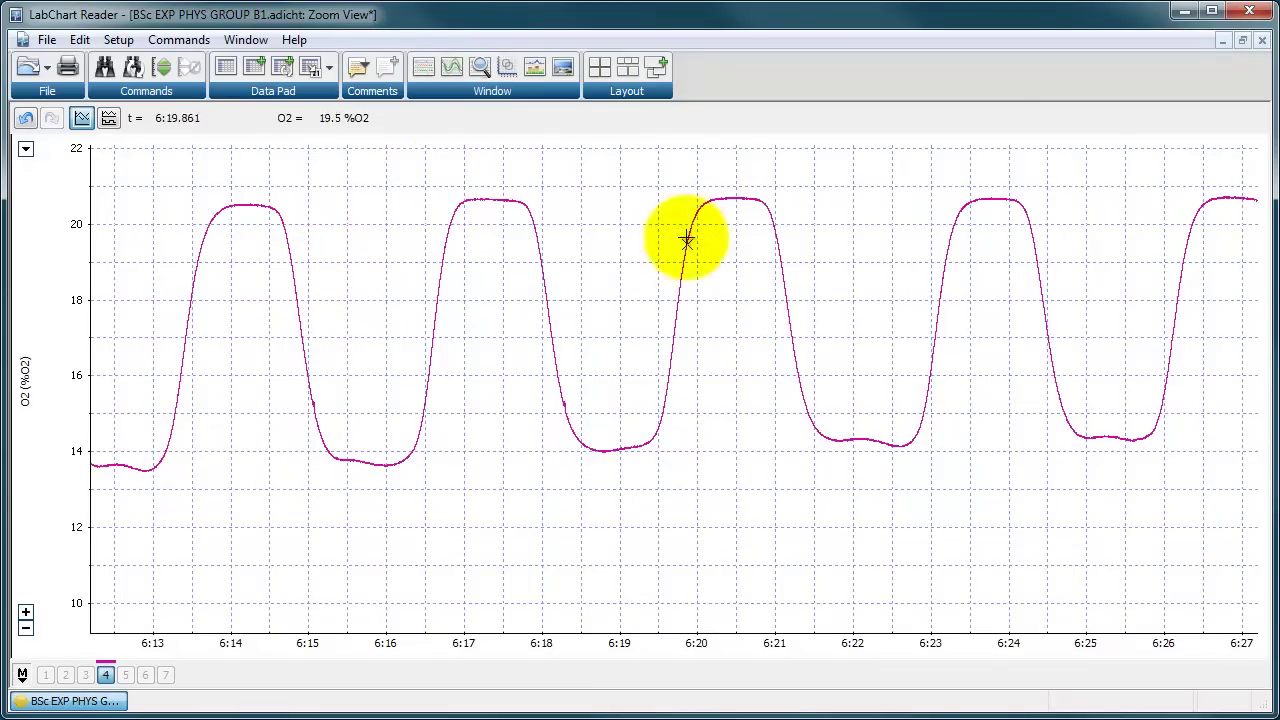
Step: Close the old zoom and open Zoom View on about 6:12 to 7:36 across all channels
{"action": "left_click", "coordinate": [1264, 41]}
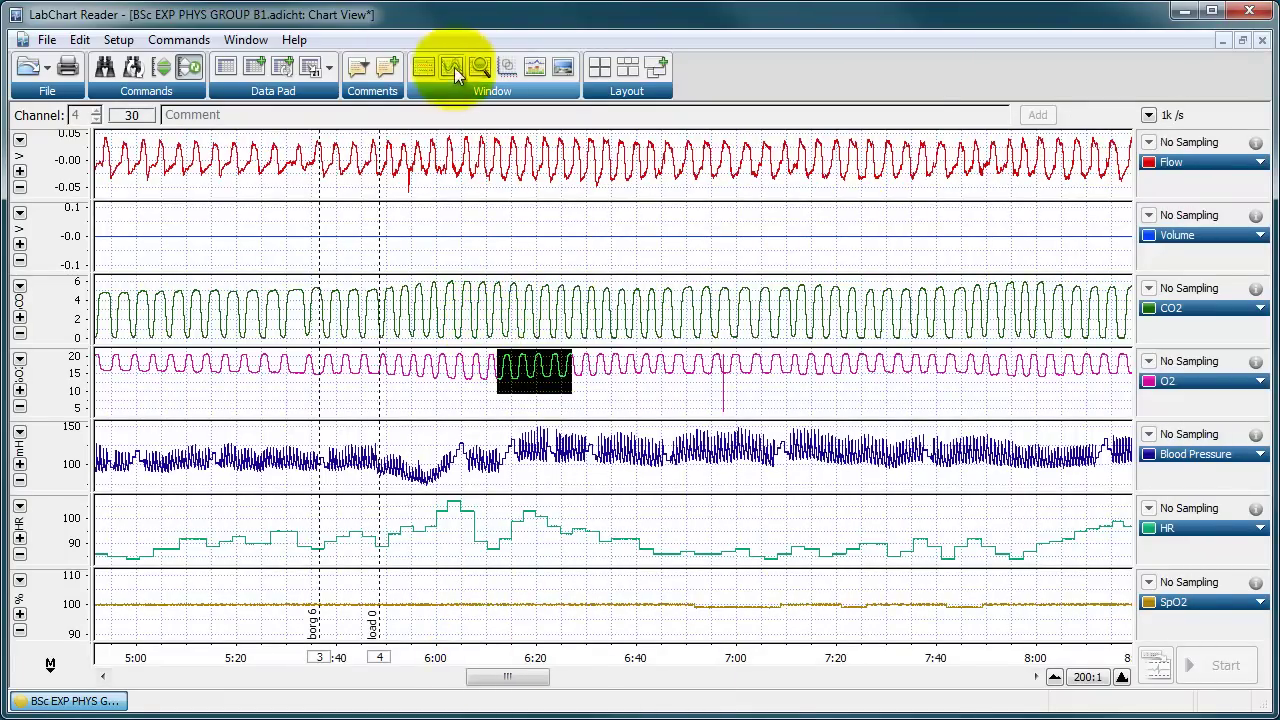
{"action": "left_click_drag", "start_coordinate": [526, 653], "coordinate": [855, 665]}
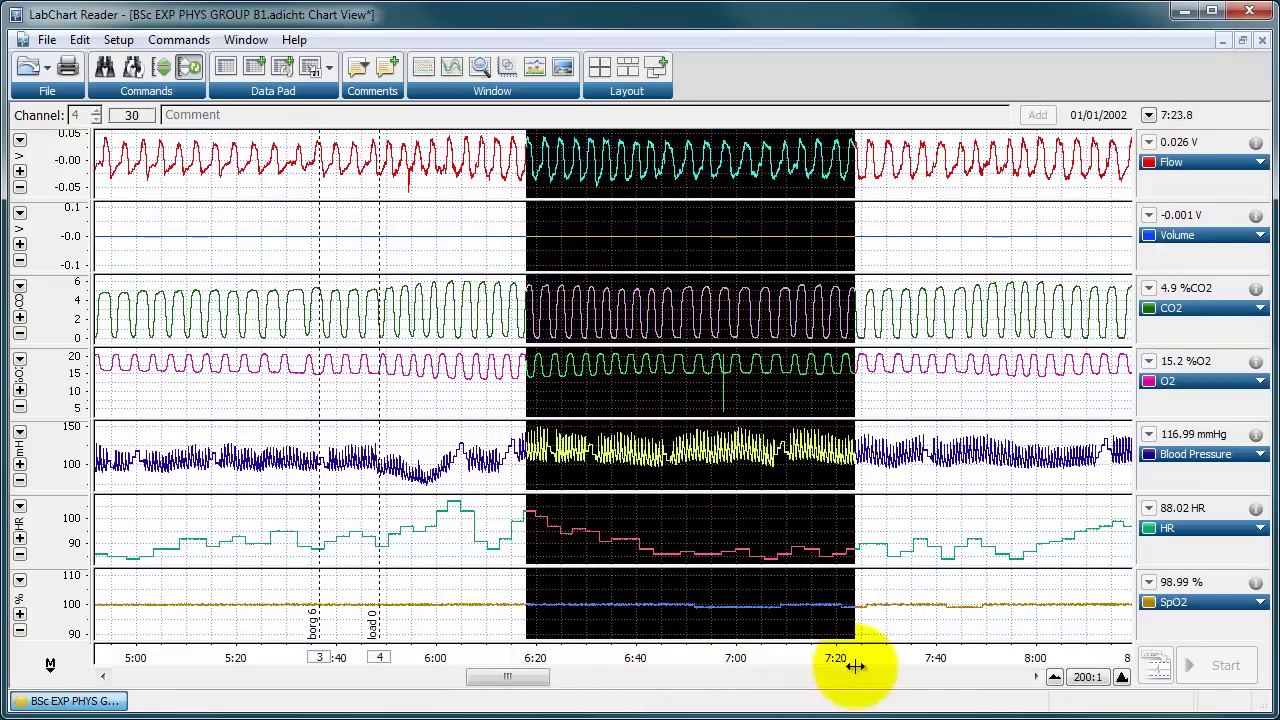
{"action": "left_click", "coordinate": [530, 662]}
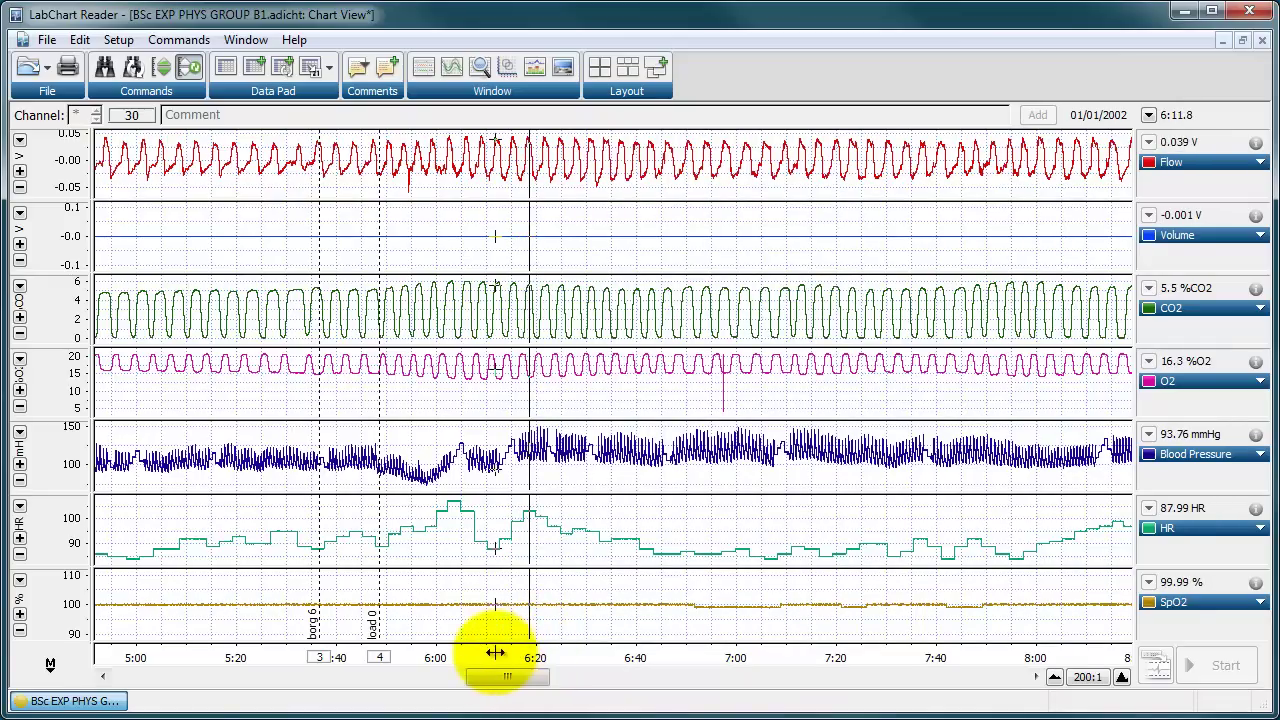
{"action": "left_click_drag", "start_coordinate": [502, 658], "coordinate": [927, 642]}
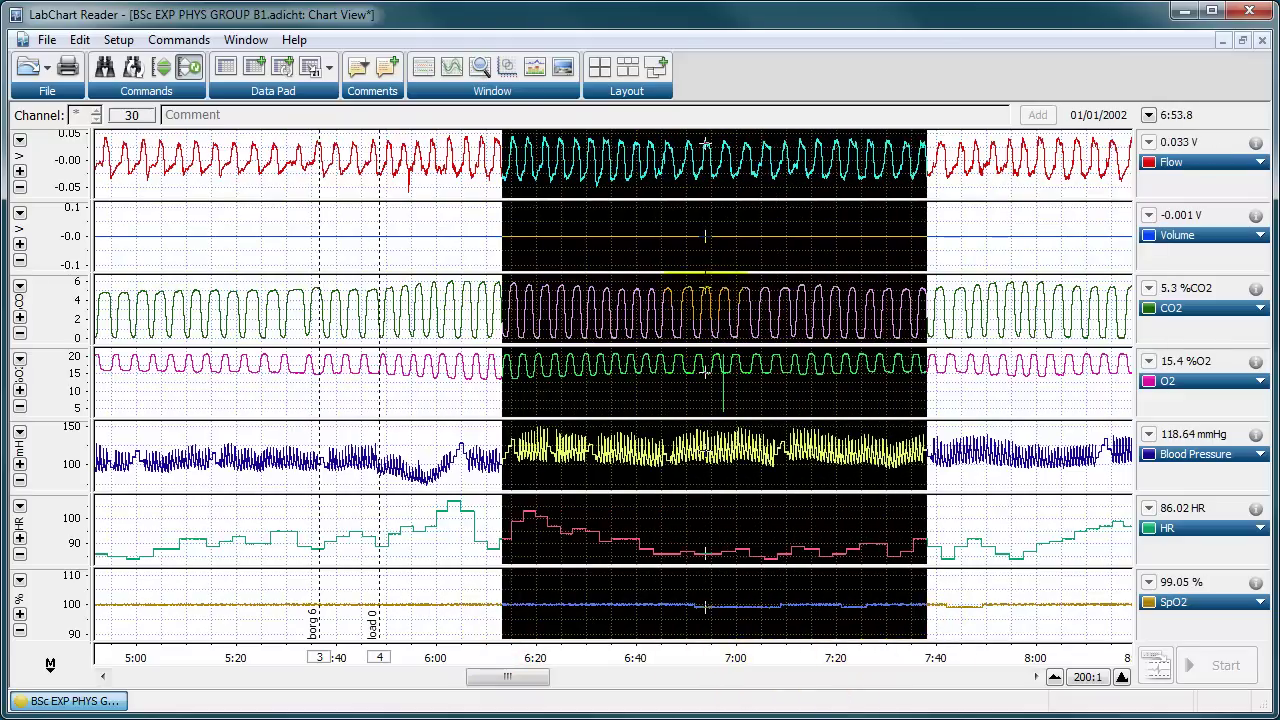
{"action": "left_click", "coordinate": [480, 68]}
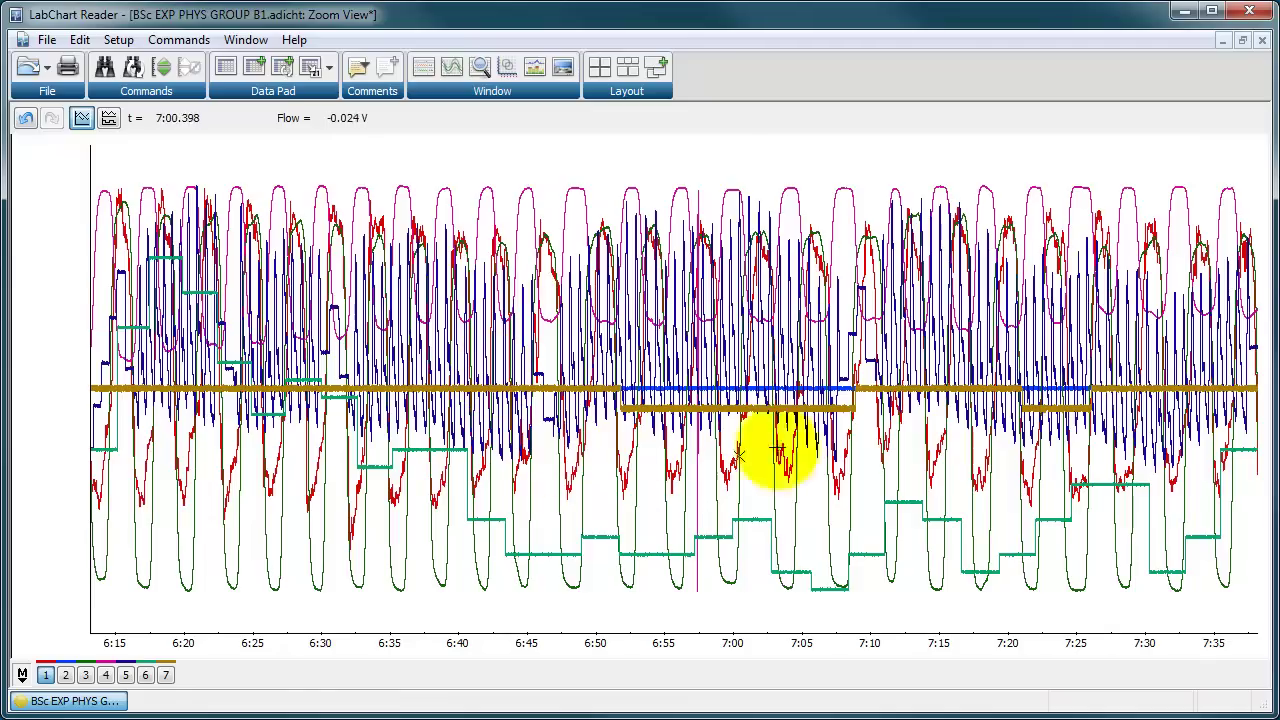
Step: Stack the zoomed channels separately and preview the Print Zoom View layout, cancelling without printing
{"action": "left_click", "coordinate": [108, 119]}
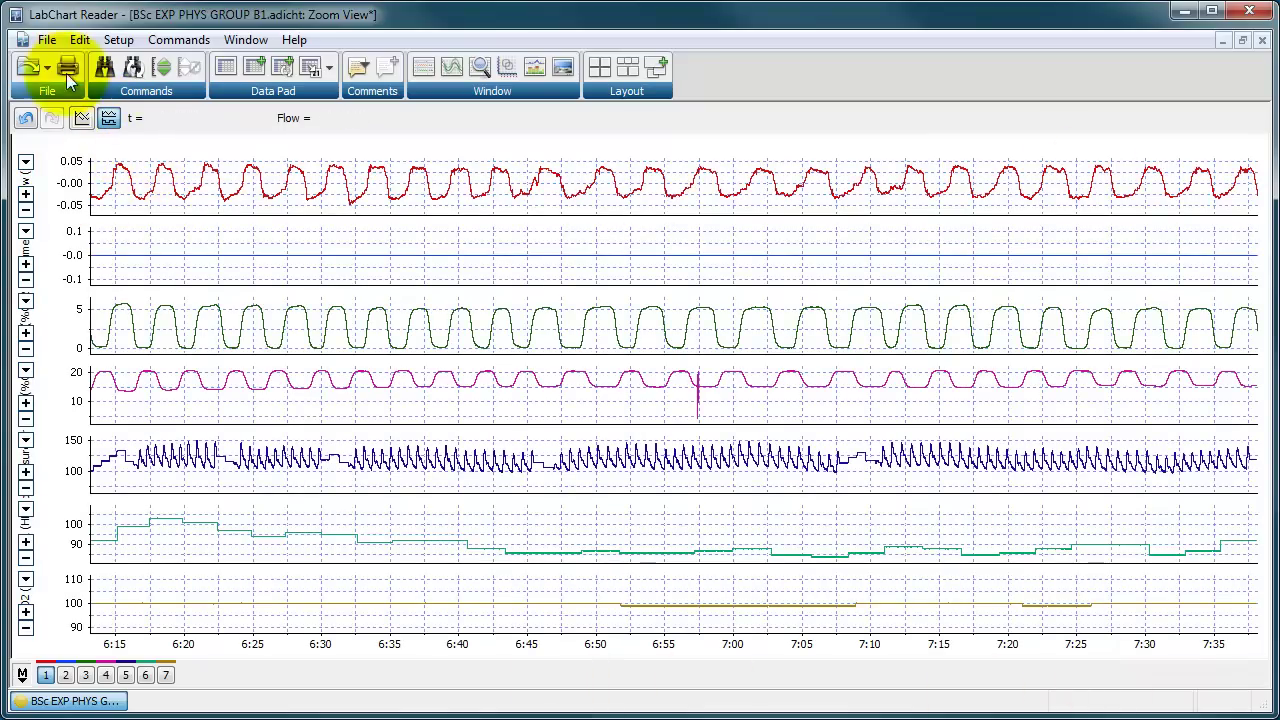
{"action": "left_click", "coordinate": [46, 40]}
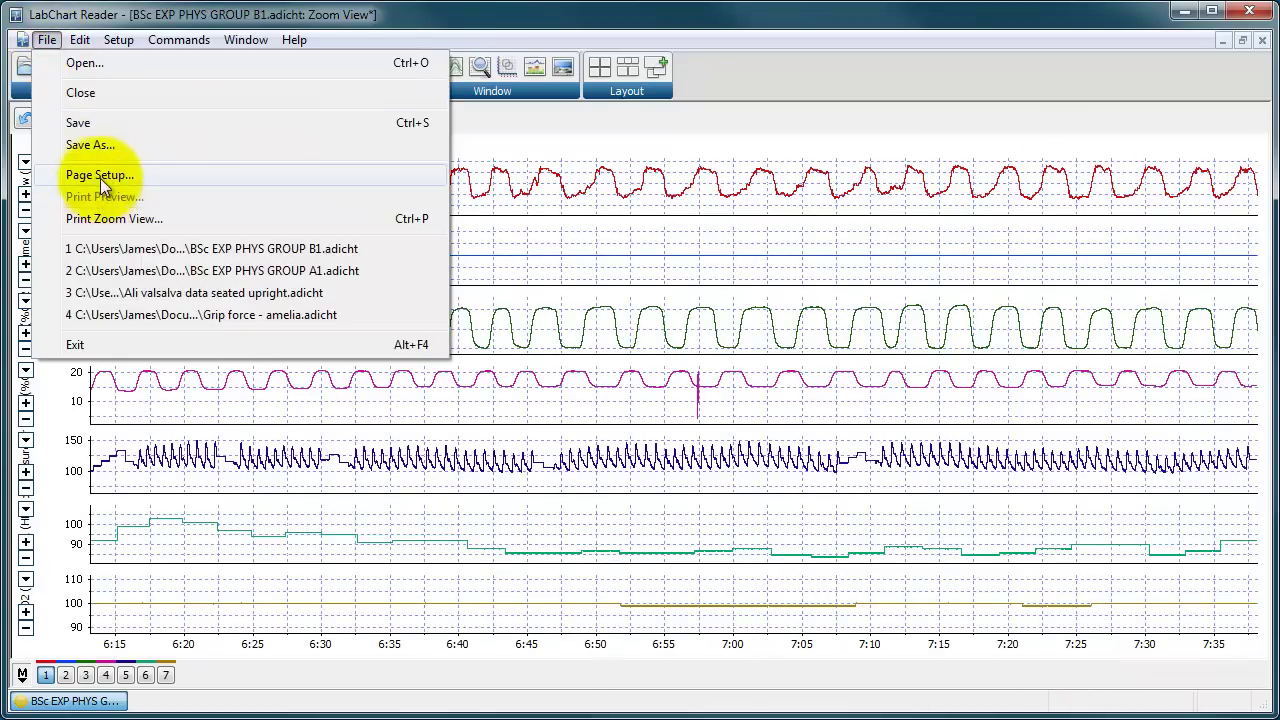
{"action": "left_click", "coordinate": [103, 220]}
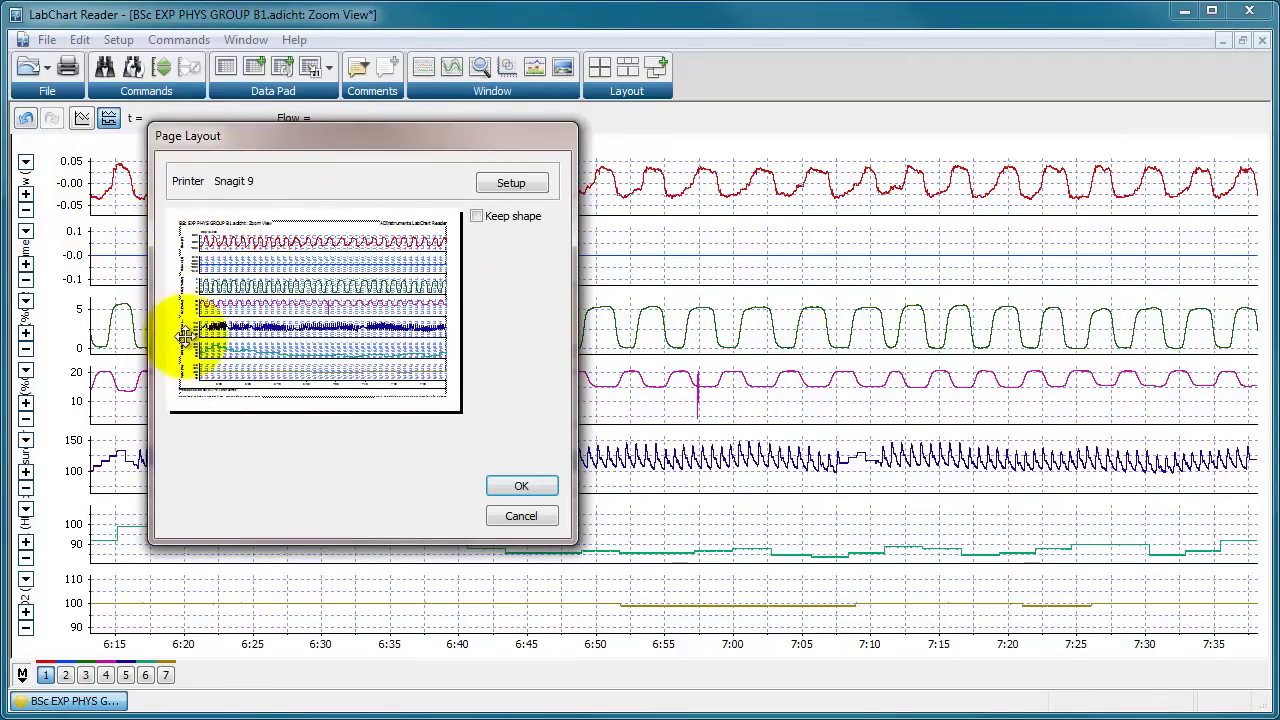
{"action": "left_click", "coordinate": [520, 516]}
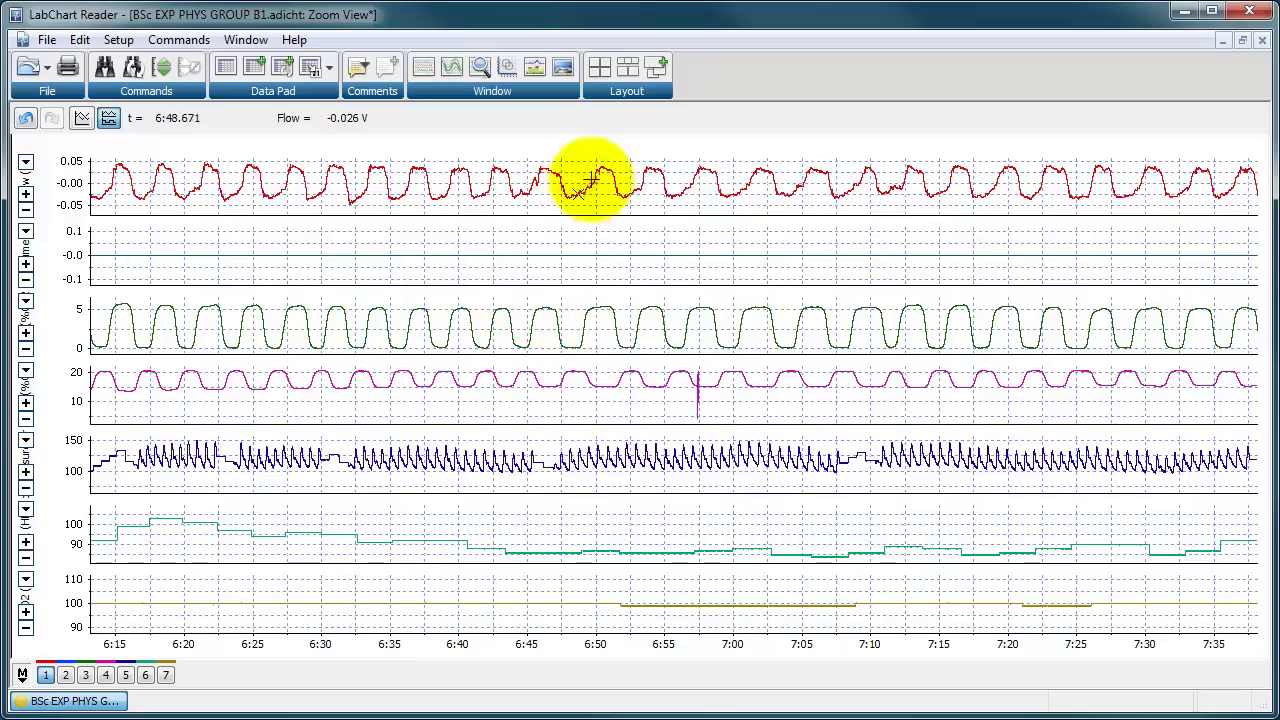
Step: Back in Chart View, enlarge Flow and O2, hiding Volume, Blood Pressure, HR and SpO2
{"action": "left_click", "coordinate": [1262, 42]}
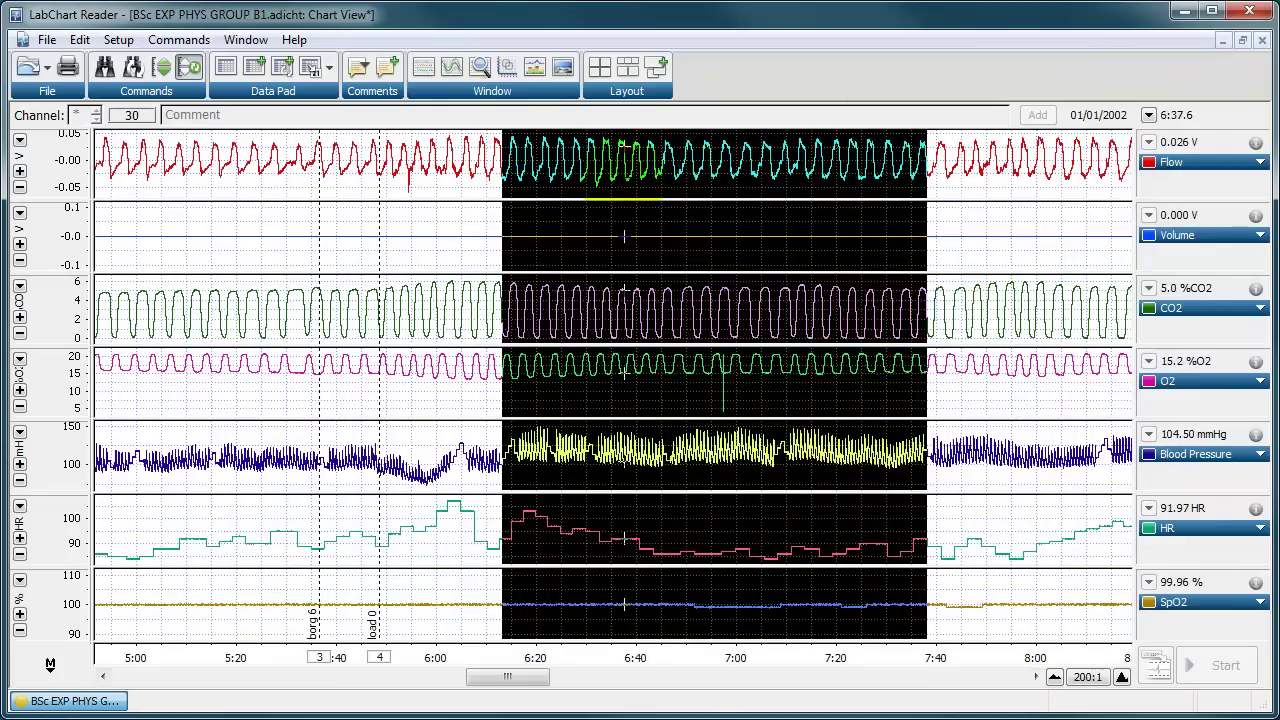
{"action": "left_click", "coordinate": [457, 197]}
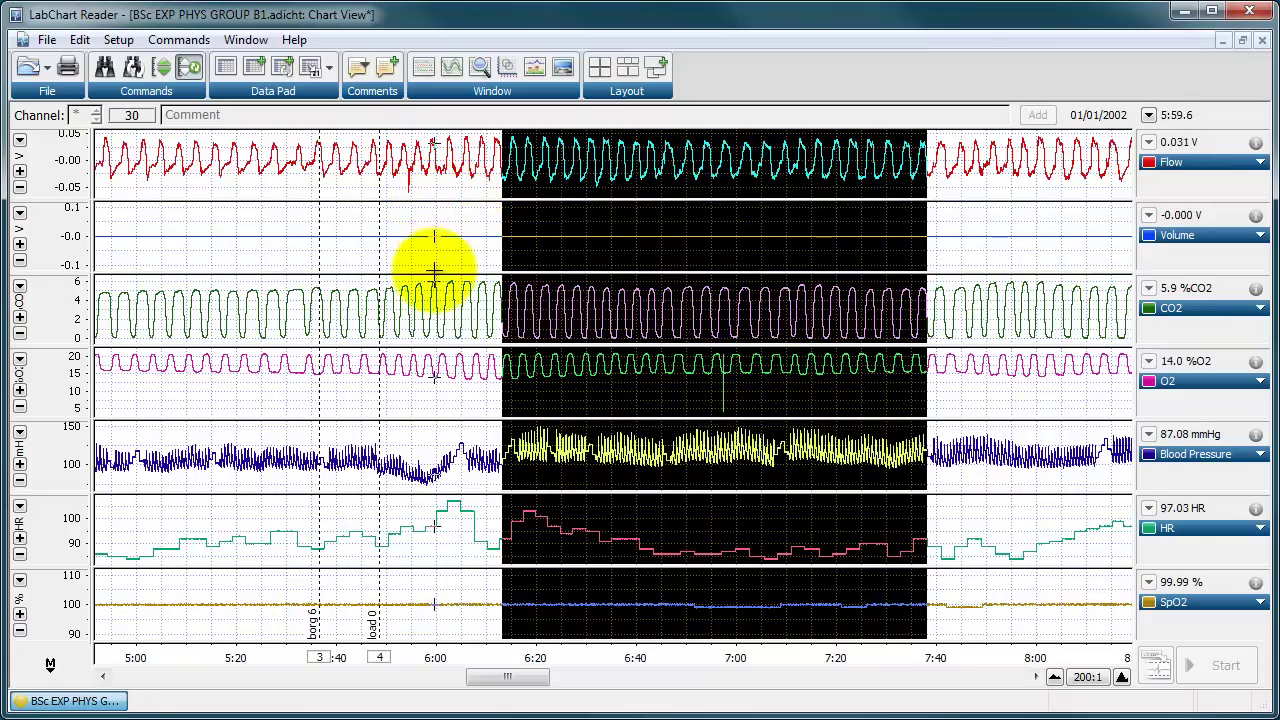
{"action": "left_click_drag", "start_coordinate": [437, 200], "coordinate": [437, 270]}
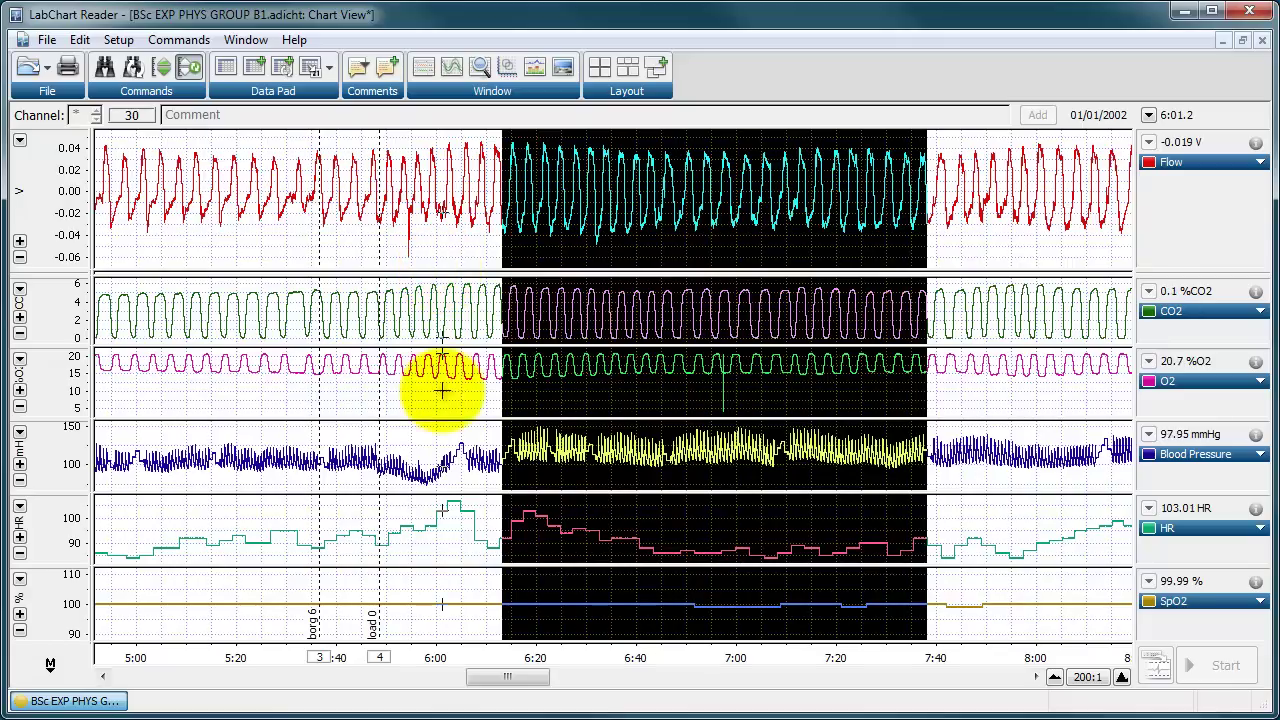
{"action": "left_click_drag", "start_coordinate": [444, 418], "coordinate": [444, 626]}
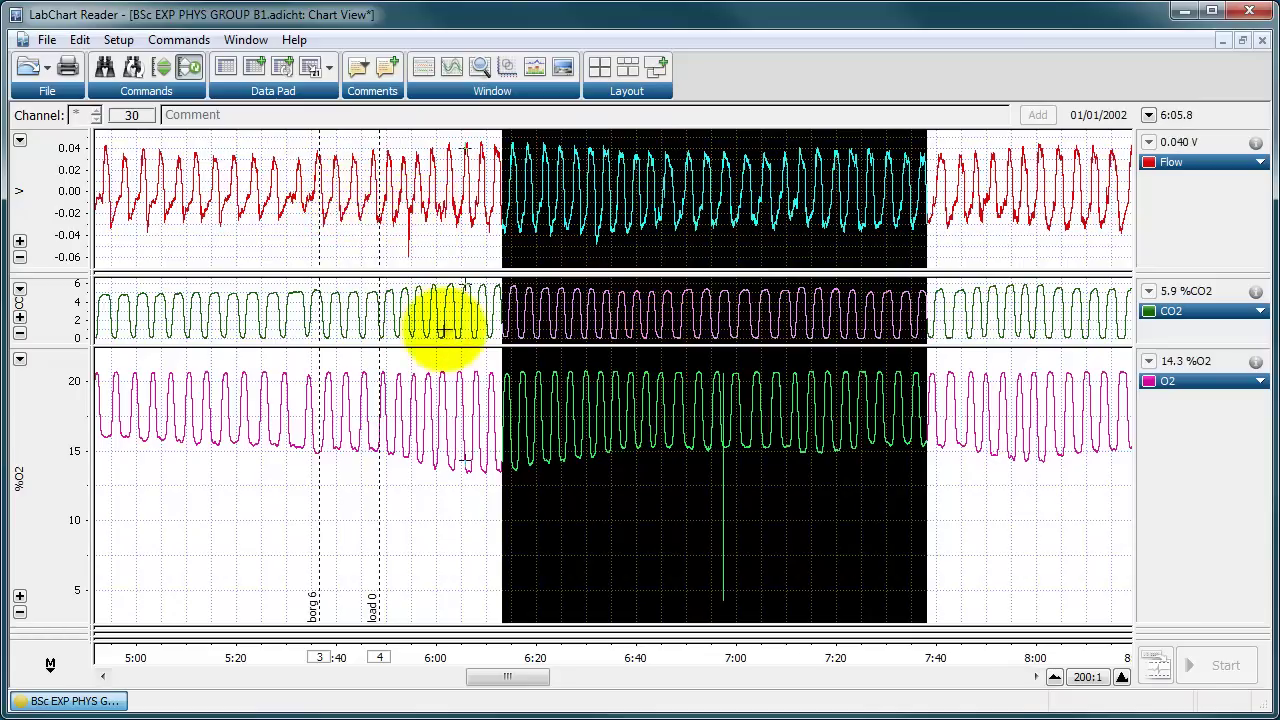
Step: Hide Flow, reselect about 7:06 to 7:44, and zoom in on the CO2 and O2 traces
{"action": "left_click", "coordinate": [482, 68]}
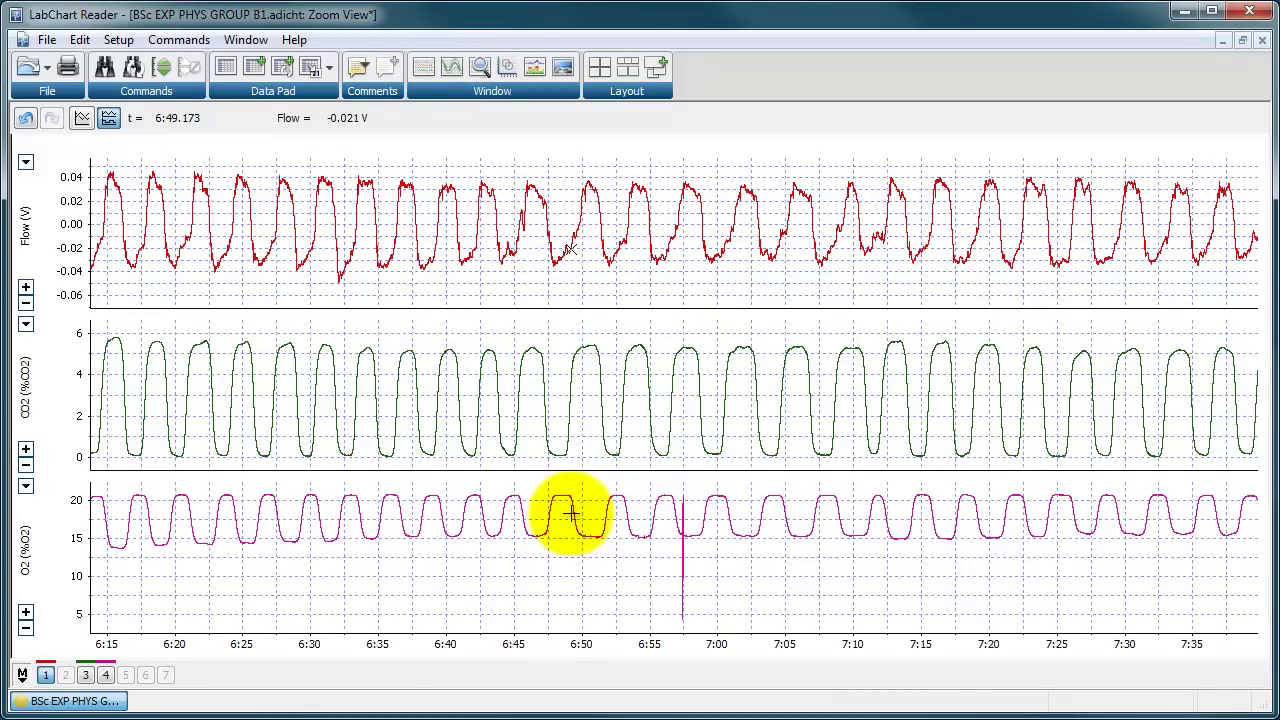
{"action": "left_click", "coordinate": [1264, 41]}
{"action": "left_click_drag", "start_coordinate": [737, 278], "coordinate": [738, 120]}
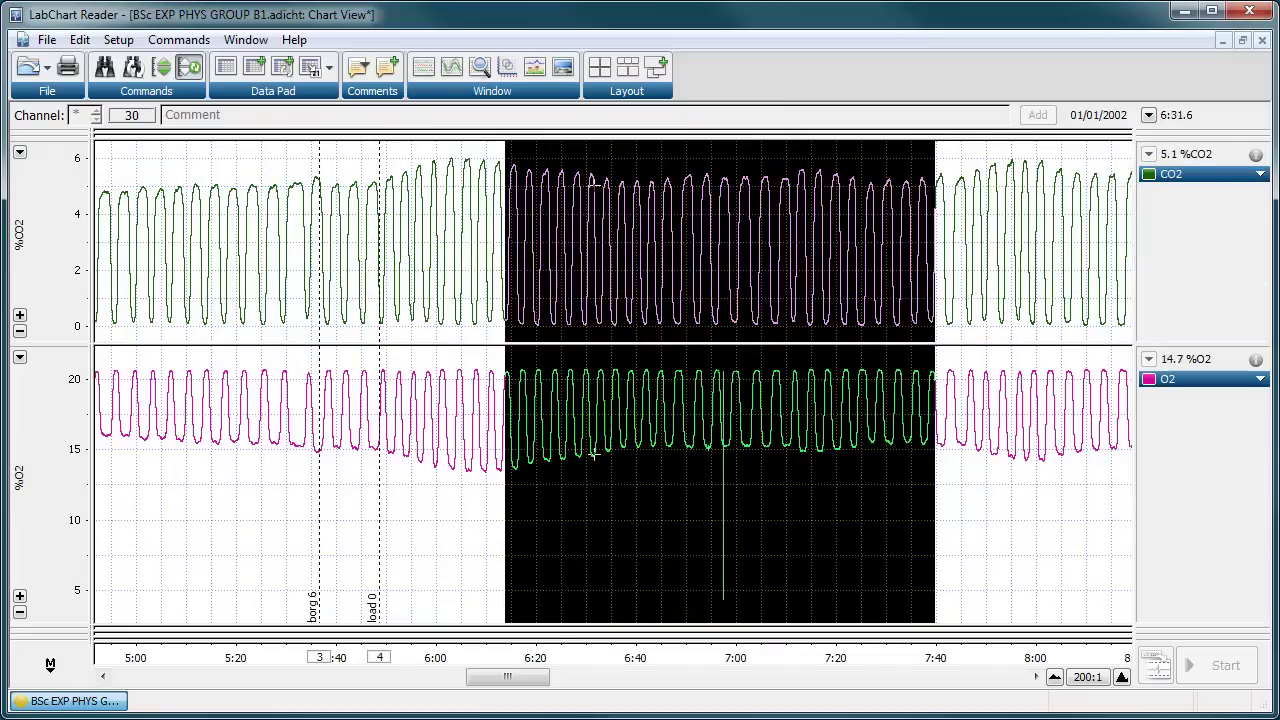
{"action": "left_click_drag", "start_coordinate": [508, 666], "coordinate": [654, 660]}
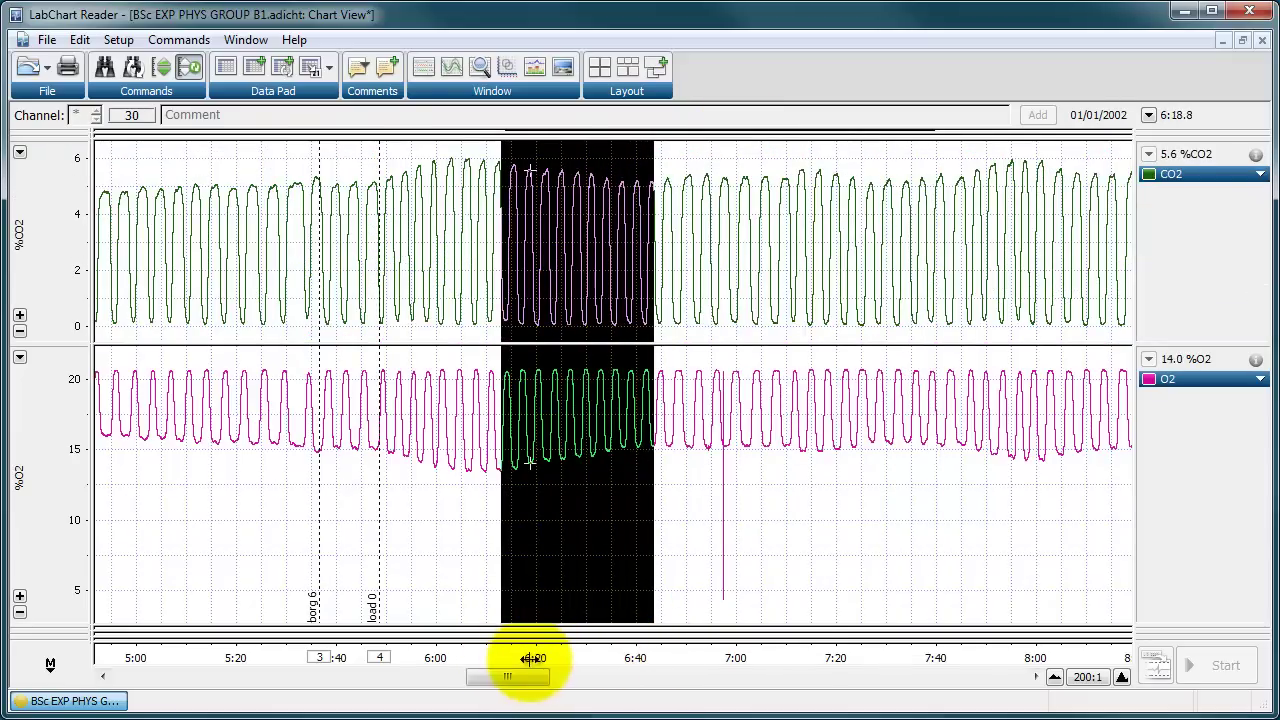
{"action": "left_click_drag", "start_coordinate": [764, 663], "coordinate": [952, 663]}
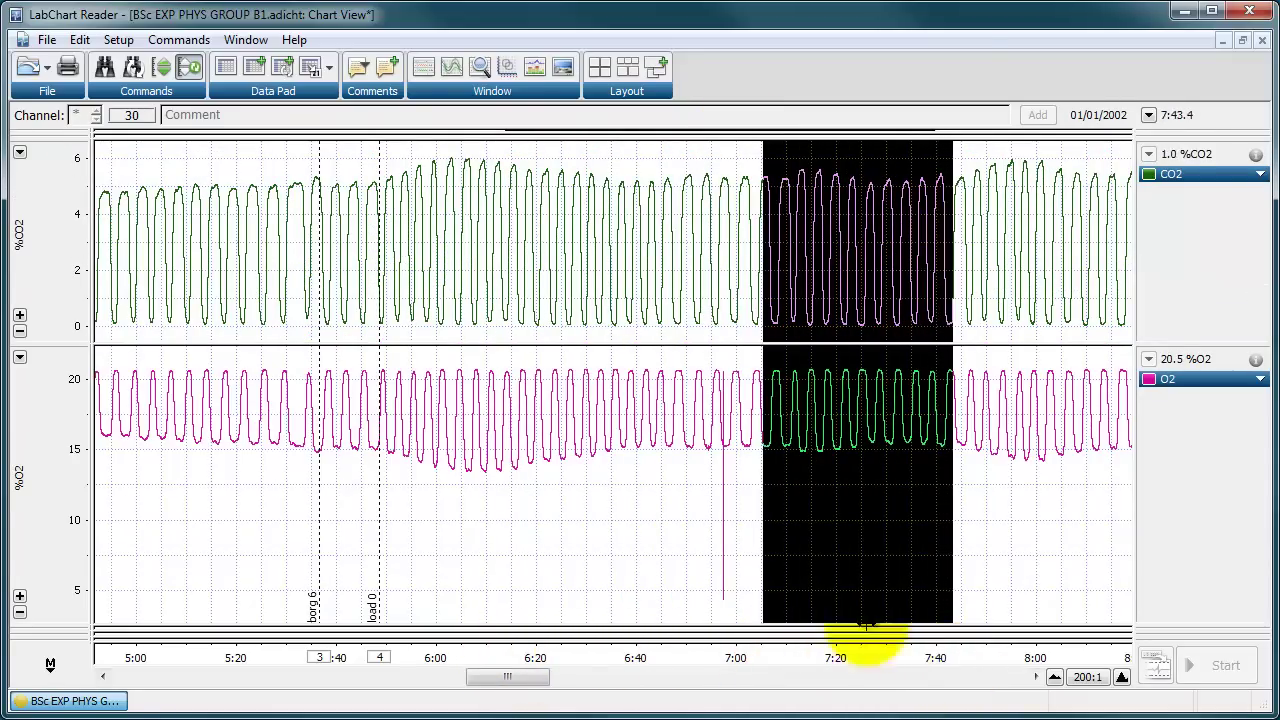
{"action": "left_click", "coordinate": [480, 67]}
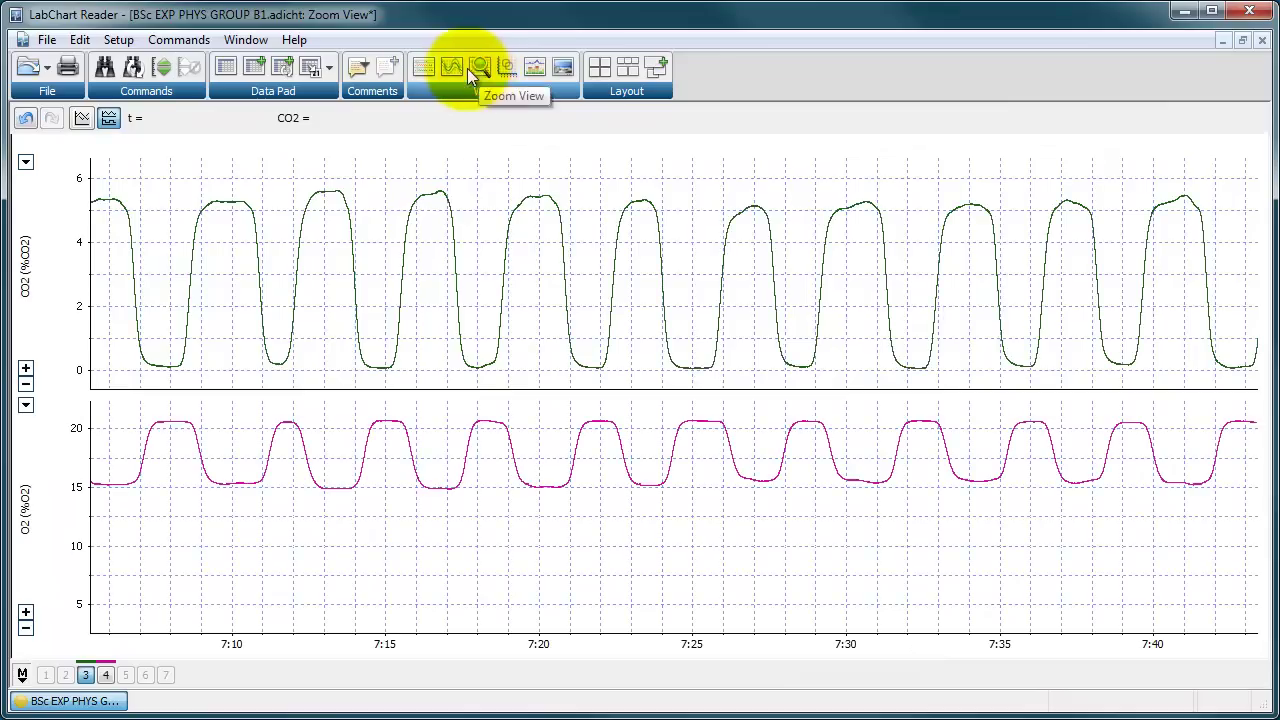
Step: Overlay the zoomed CO2 and O2 traces on one plot, then close Zoom View
{"action": "left_click", "coordinate": [81, 120]}
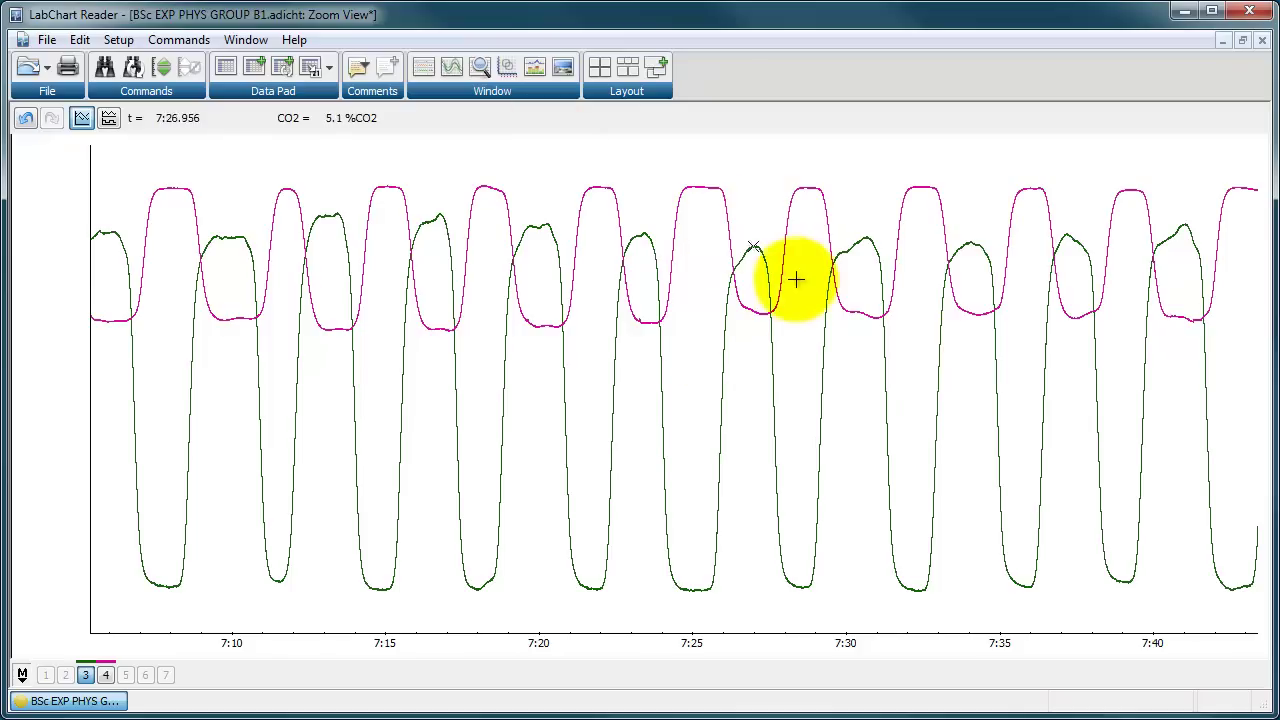
{"action": "left_click", "coordinate": [1263, 47]}
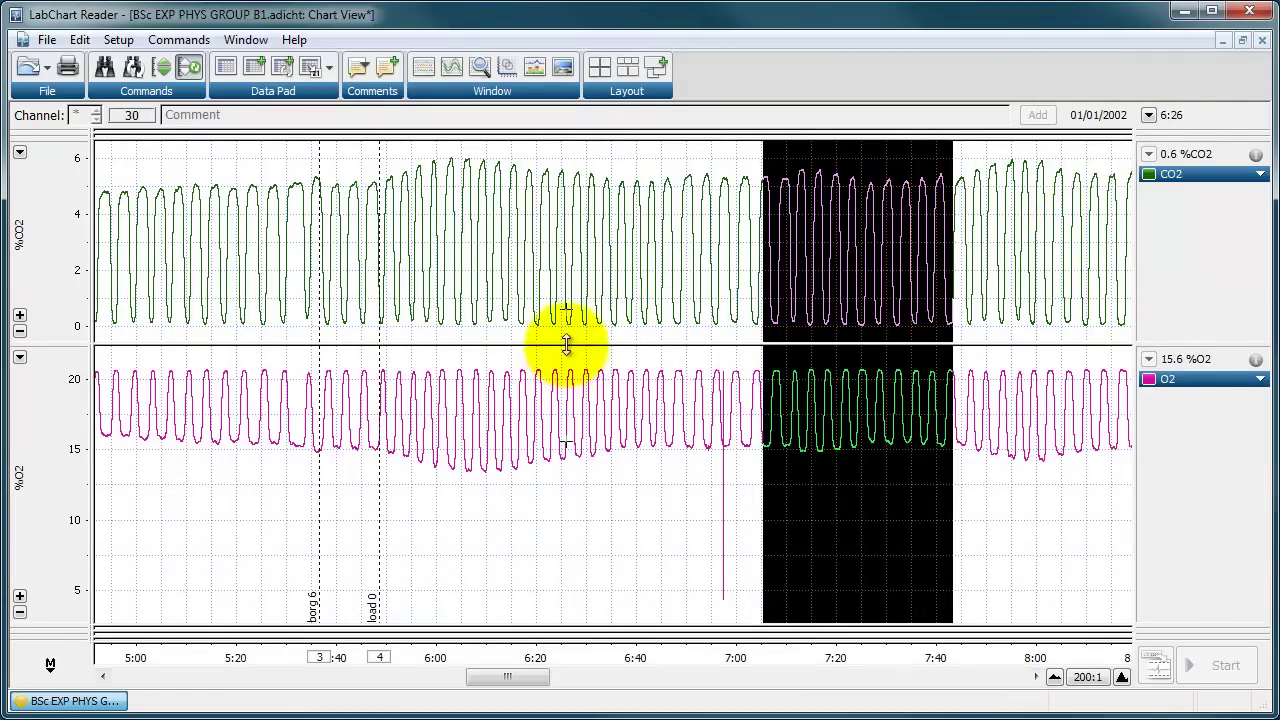
Step: Make CO2 taller than O2, then restore all seven channels from Flow to SpO2
{"action": "left_click_drag", "start_coordinate": [566, 343], "coordinate": [566, 447]}
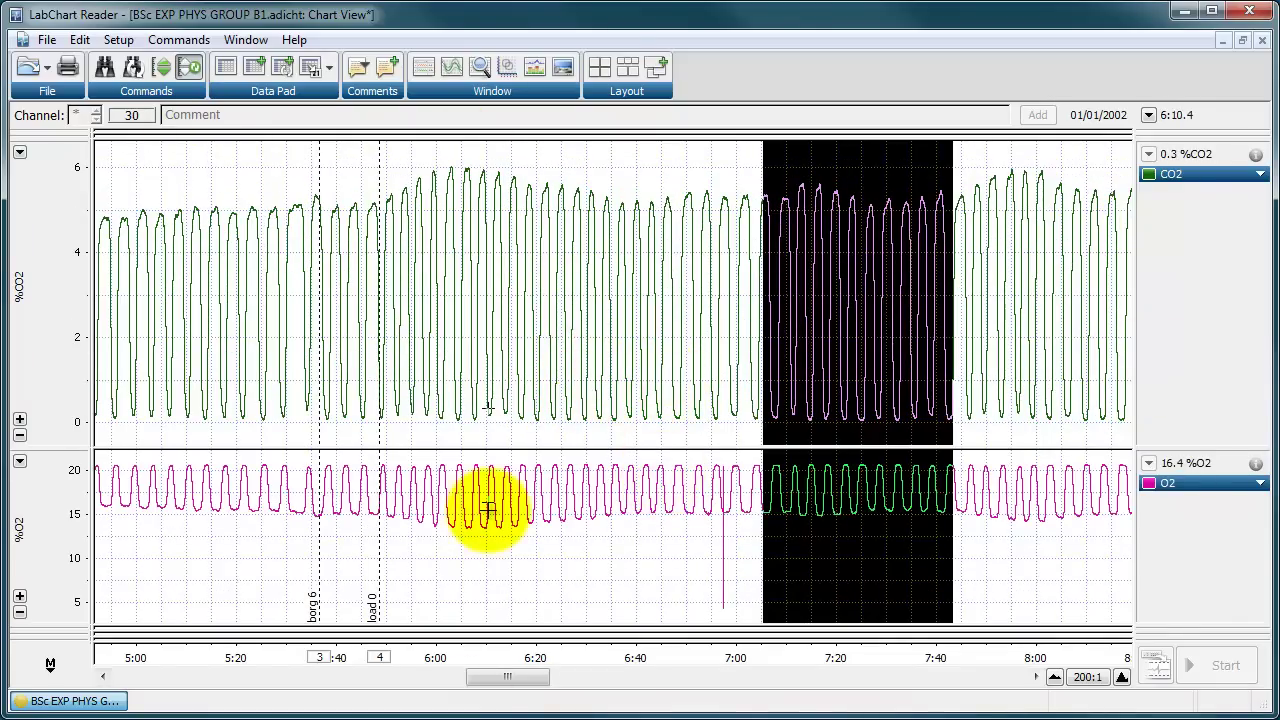
{"action": "double_click", "coordinate": [525, 447]}
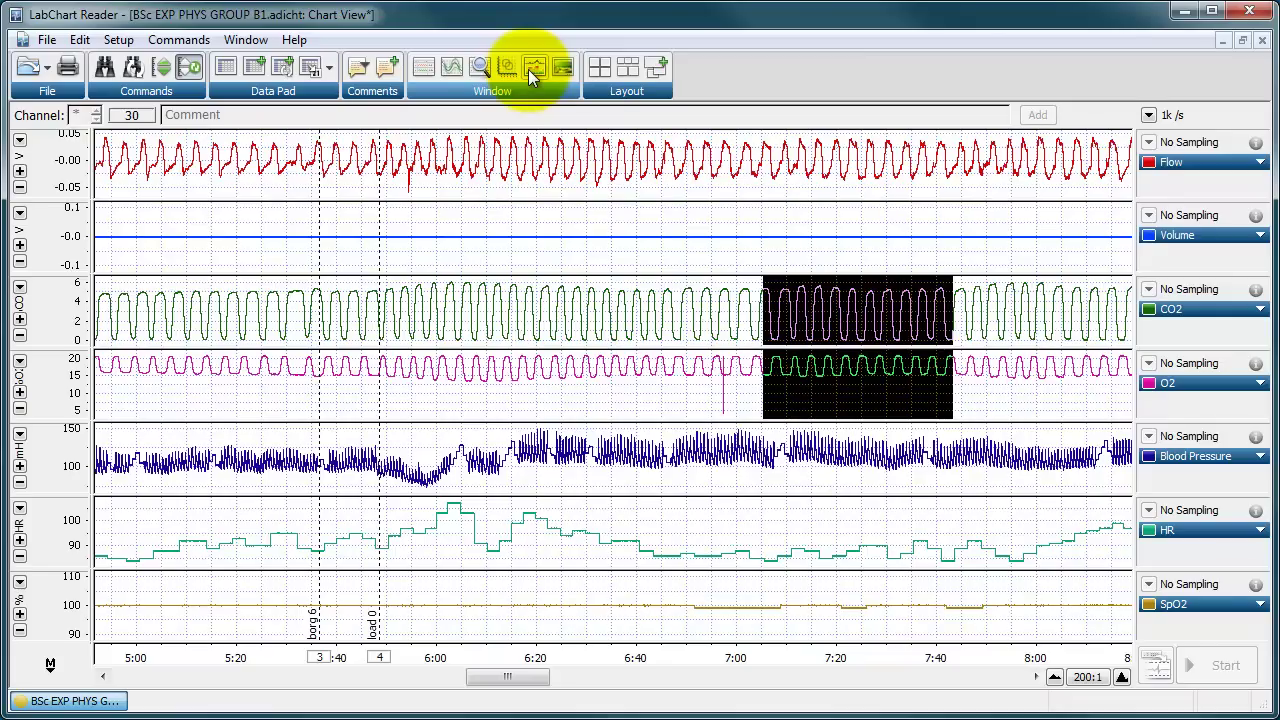
{"action": "left_click", "coordinate": [530, 68]}
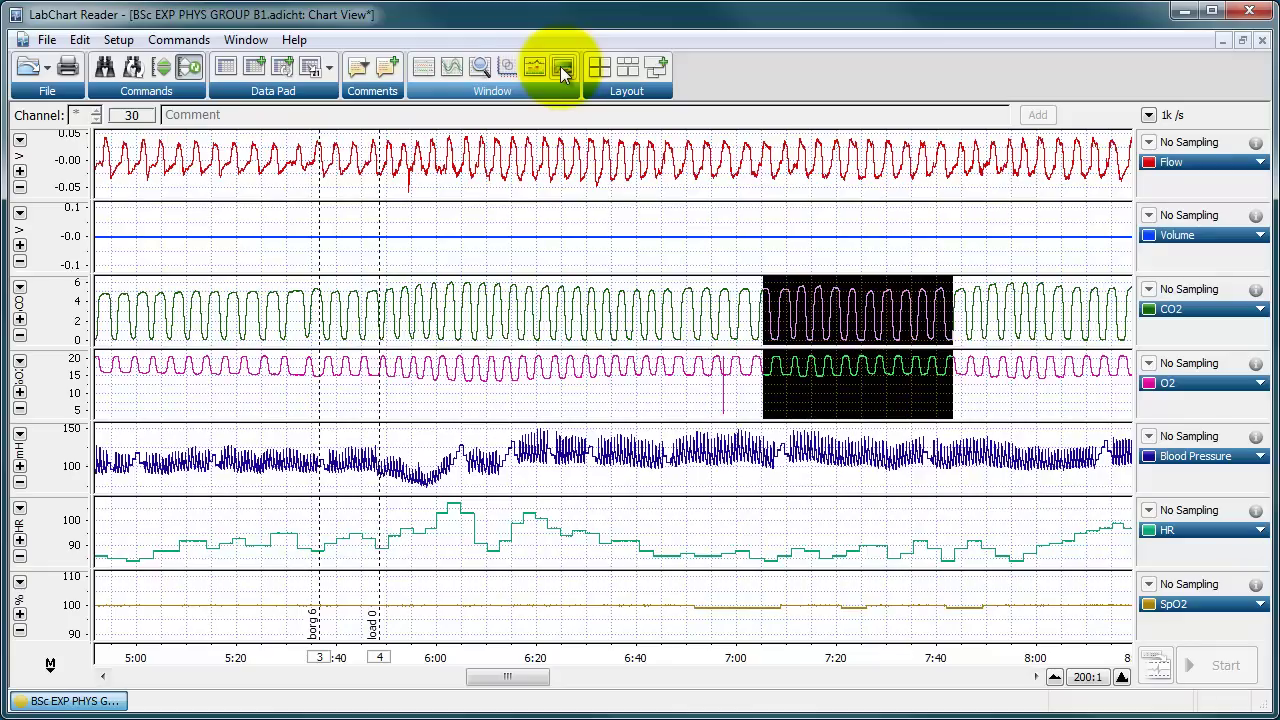
{"action": "left_click", "coordinate": [561, 67]}
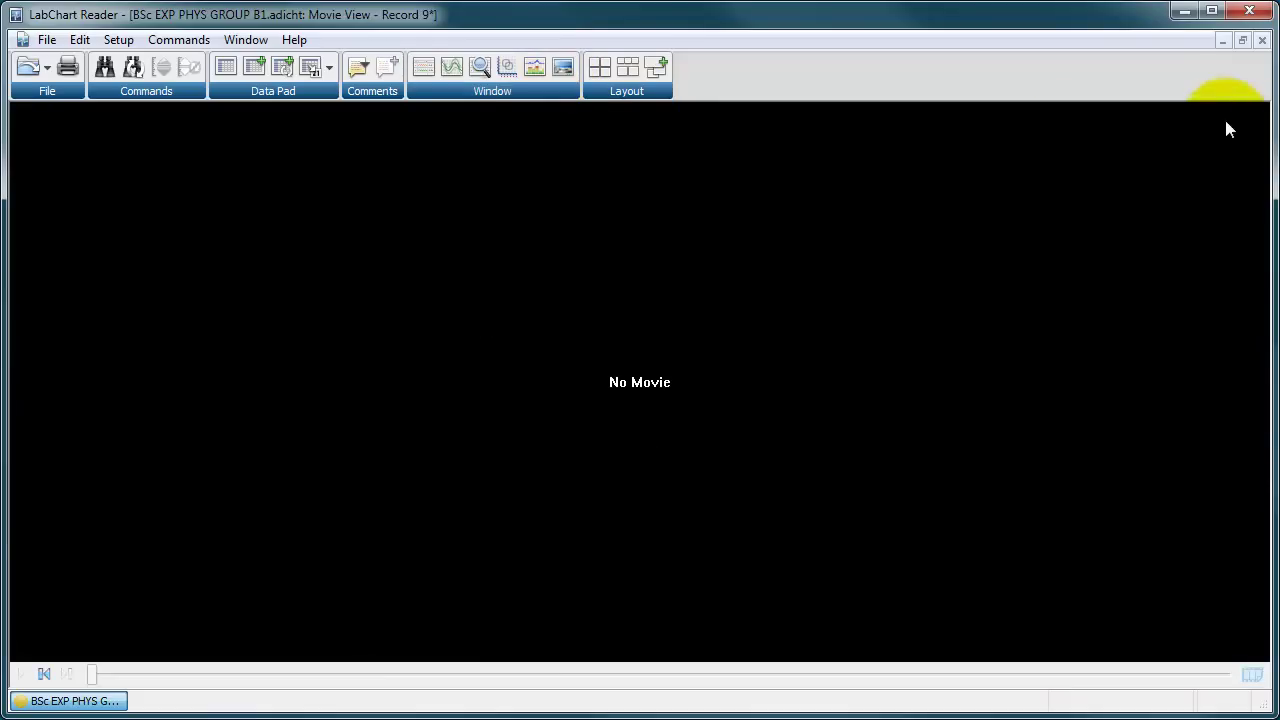
{"action": "left_click", "coordinate": [1263, 41]}
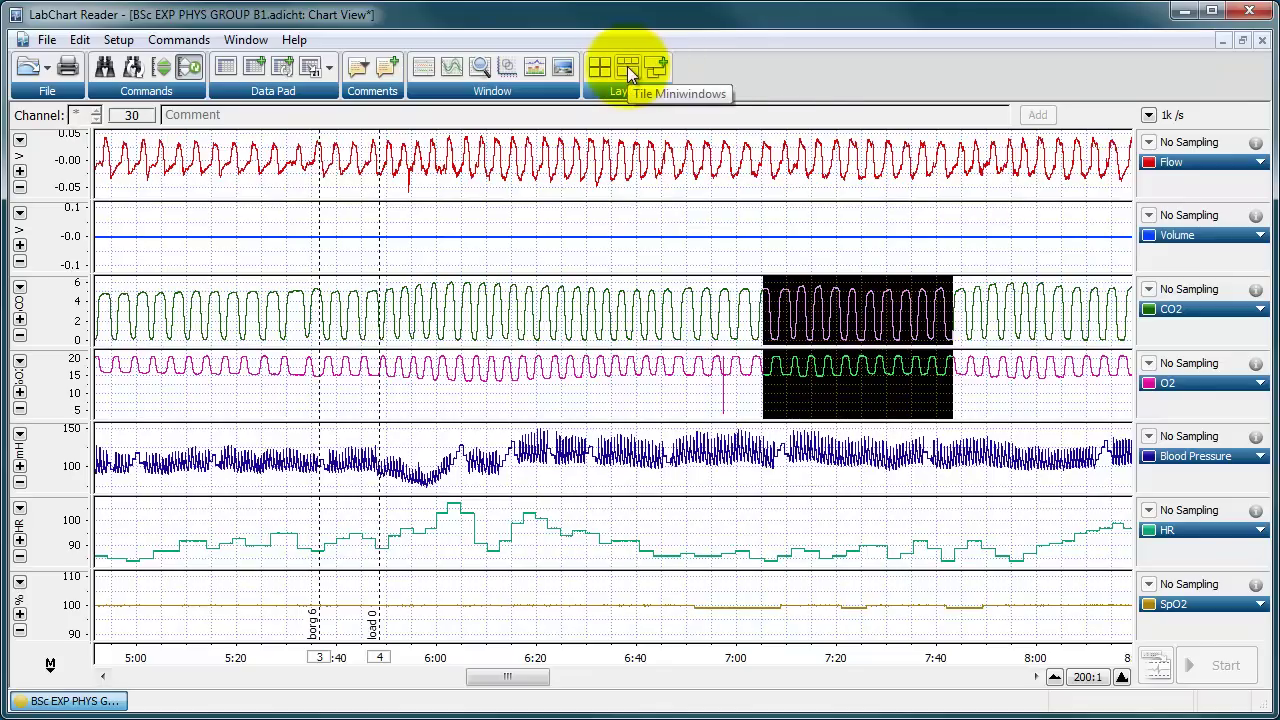
Step: Clear the selection and pull the Flow, Volume, CO2 and O2 values into miniwindows
{"action": "left_click", "coordinate": [645, 322]}
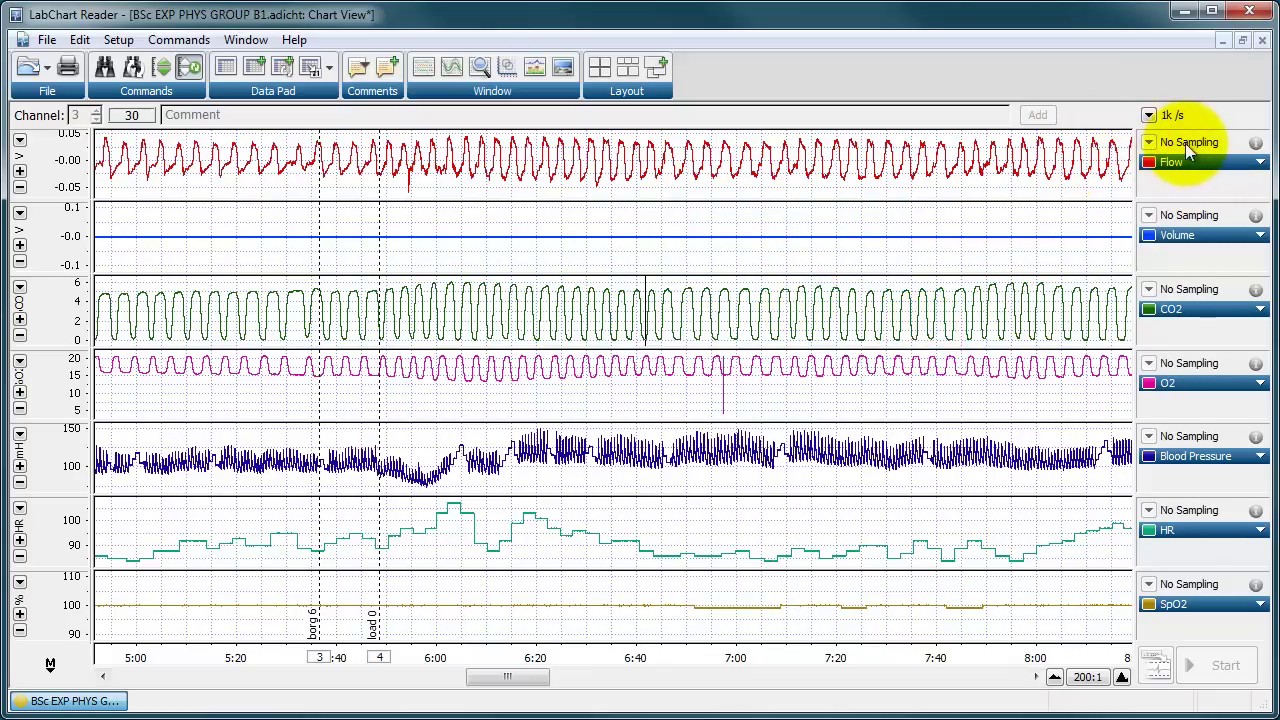
{"action": "left_click_drag", "start_coordinate": [1177, 148], "coordinate": [643, 145]}
{"action": "left_click", "coordinate": [1187, 215]}
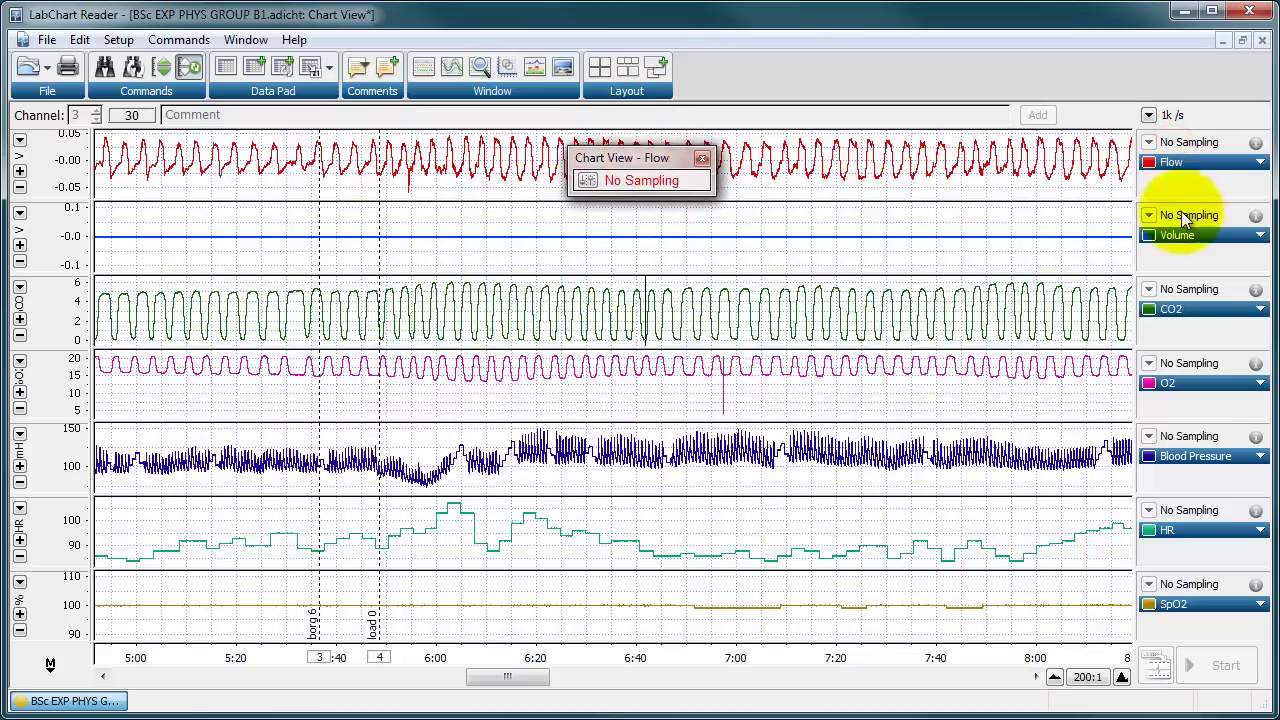
{"action": "left_click_drag", "start_coordinate": [952, 237], "coordinate": [654, 240]}
{"action": "left_click_drag", "start_coordinate": [1207, 289], "coordinate": [607, 298]}
{"action": "left_click_drag", "start_coordinate": [1157, 366], "coordinate": [605, 373]}
Step: Pull the Blood Pressure, HR and SpO2 values into miniwindows and tile all seven
{"action": "left_click_drag", "start_coordinate": [1186, 432], "coordinate": [668, 398]}
{"action": "left_click_drag", "start_coordinate": [1190, 512], "coordinate": [657, 503]}
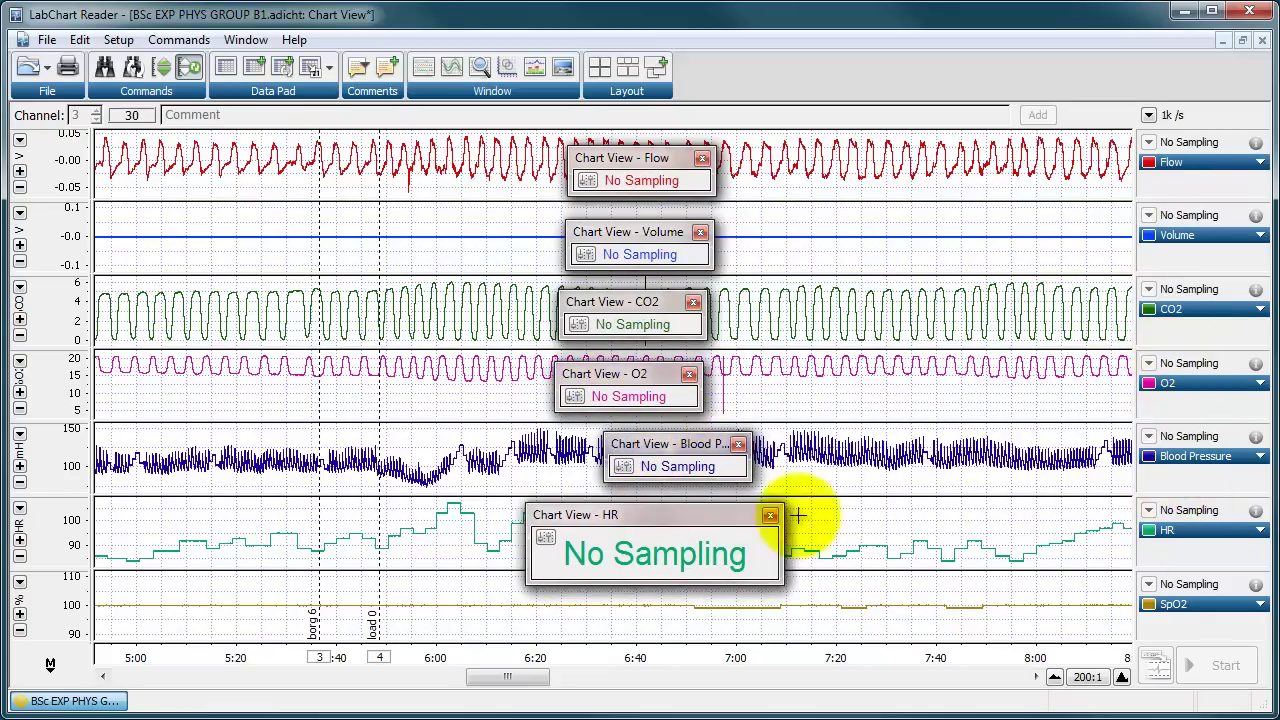
{"action": "left_click_drag", "start_coordinate": [1197, 590], "coordinate": [845, 592]}
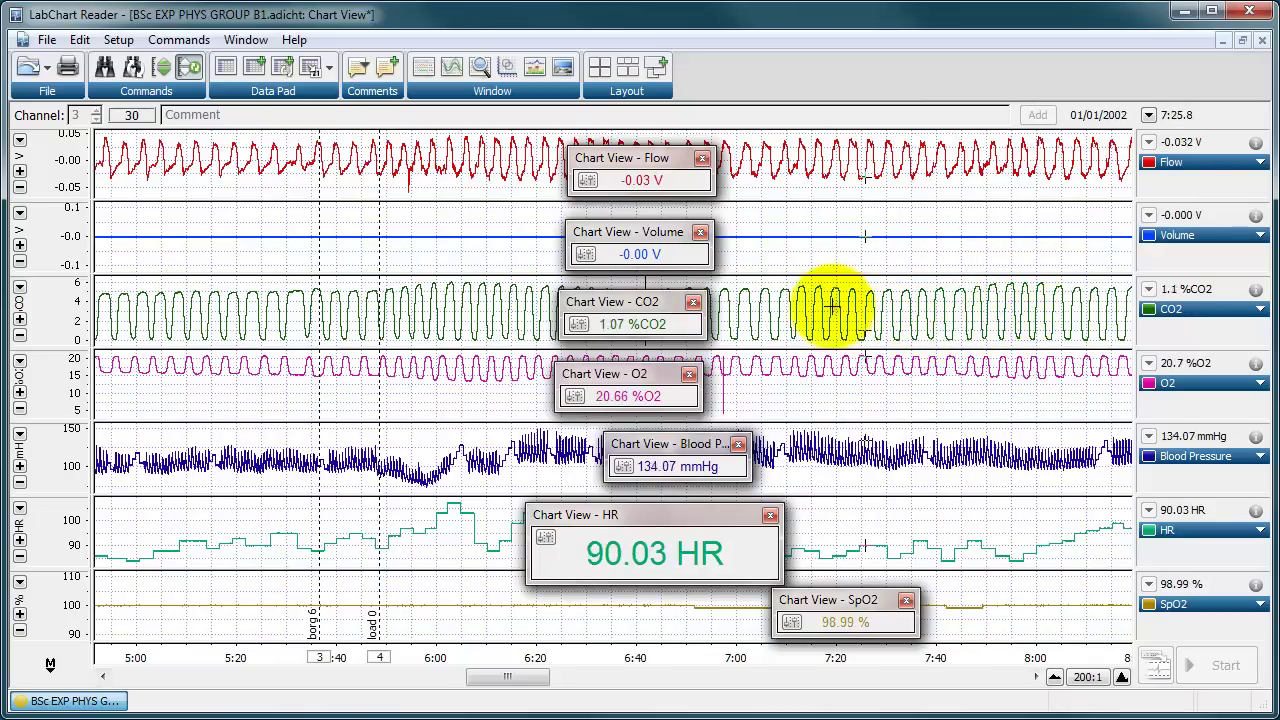
{"action": "left_click", "coordinate": [626, 68]}
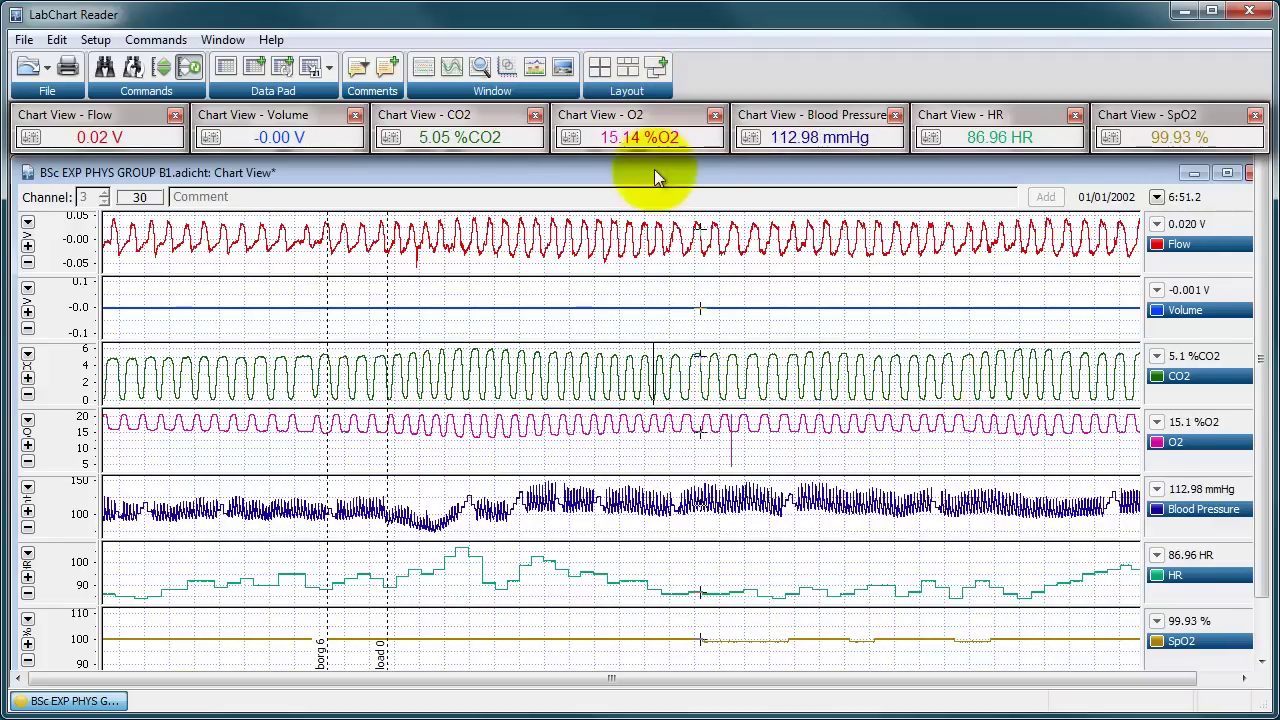
Step: Restore Chart View as a framed window beneath the row of seven value miniwindows
{"action": "left_click", "coordinate": [624, 72]}
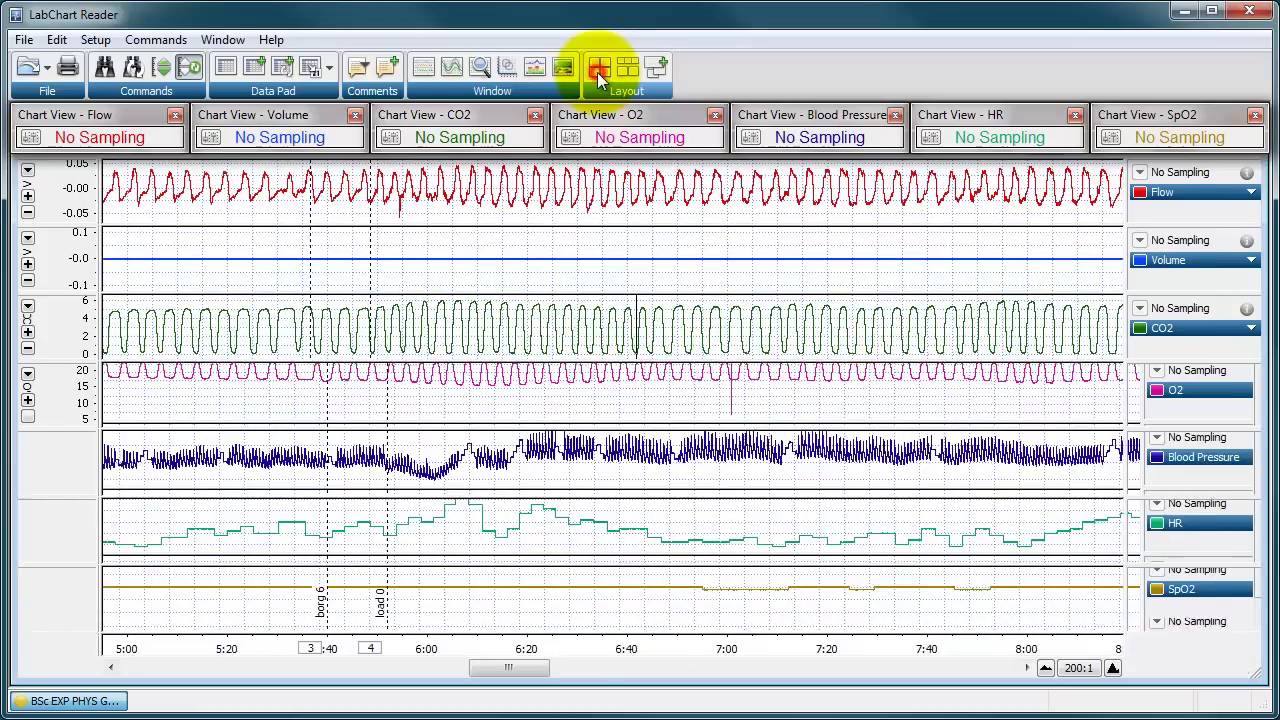
{"action": "left_click", "coordinate": [624, 72]}
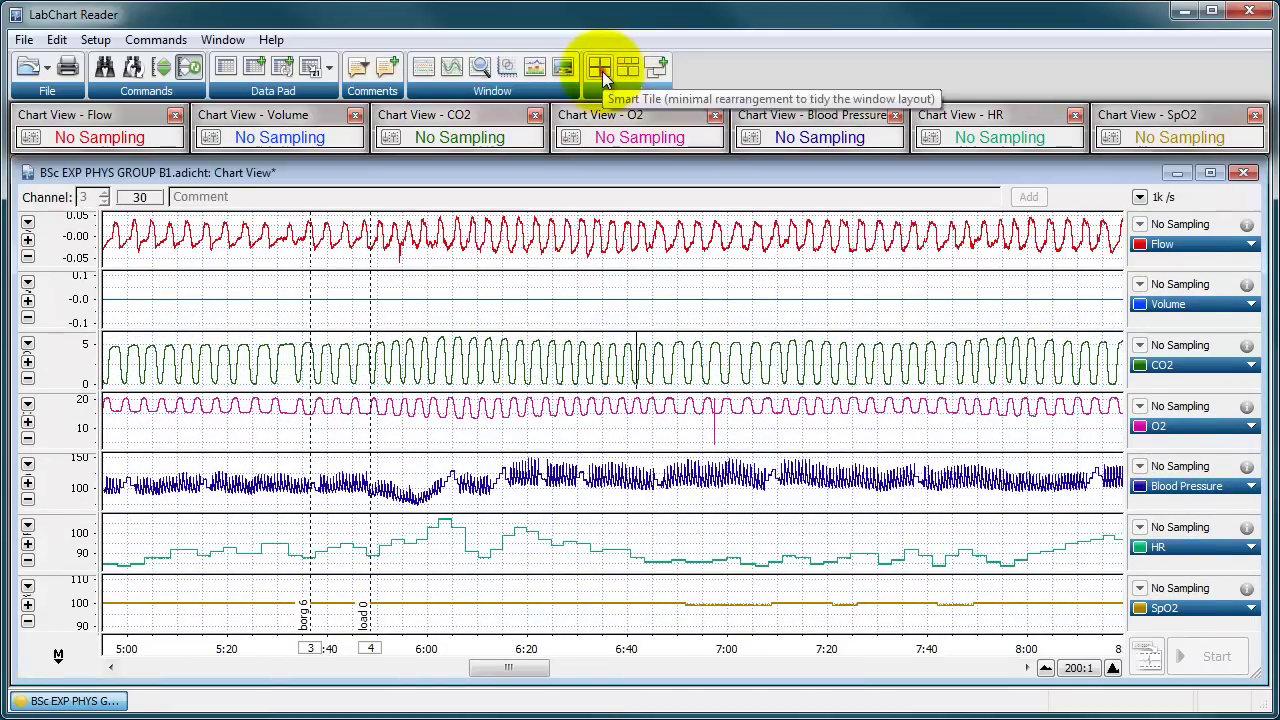
{"action": "left_click", "coordinate": [599, 67]}
{"action": "left_click", "coordinate": [628, 75]}
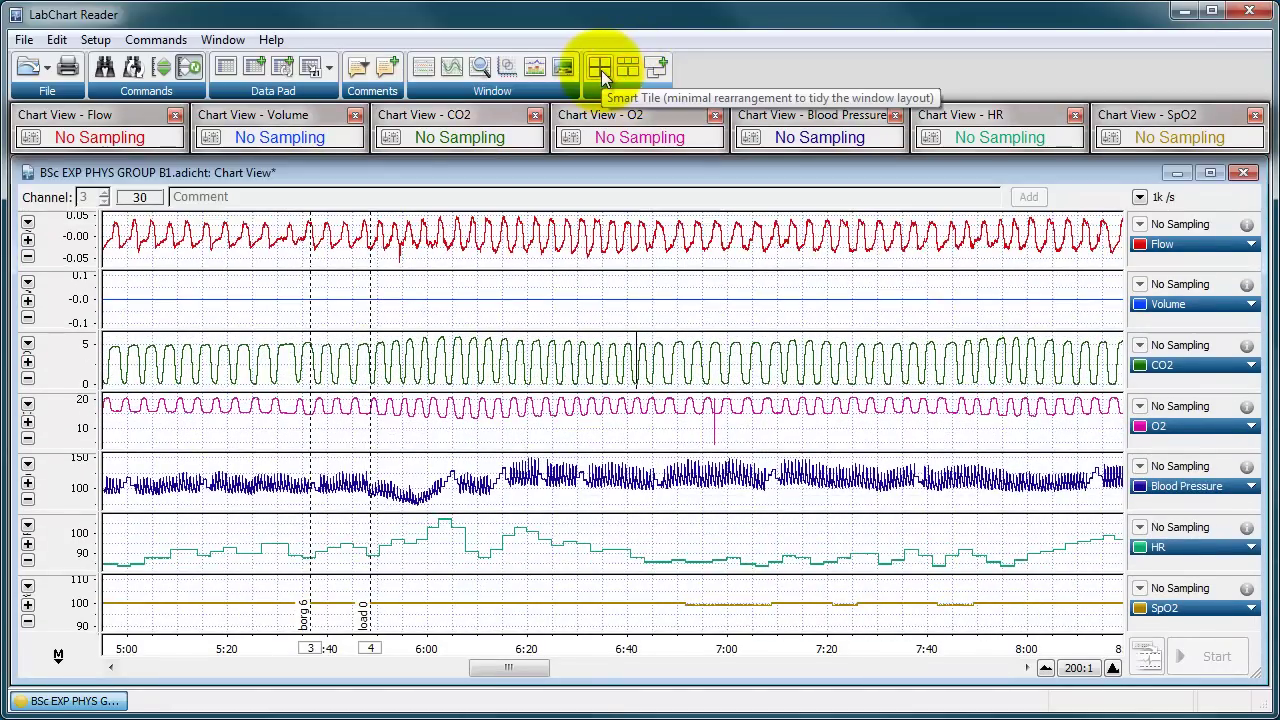
{"action": "left_click", "coordinate": [601, 70]}
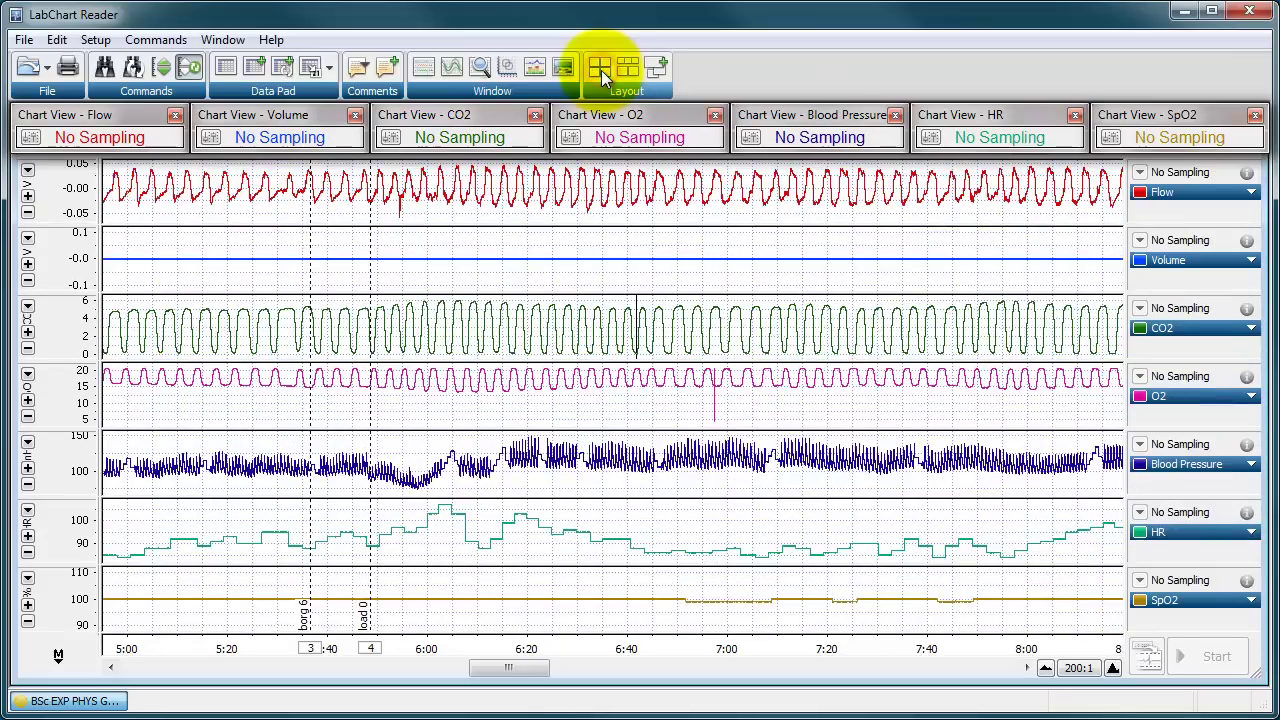
{"action": "left_click_drag", "start_coordinate": [1175, 133], "coordinate": [1195, 111]}
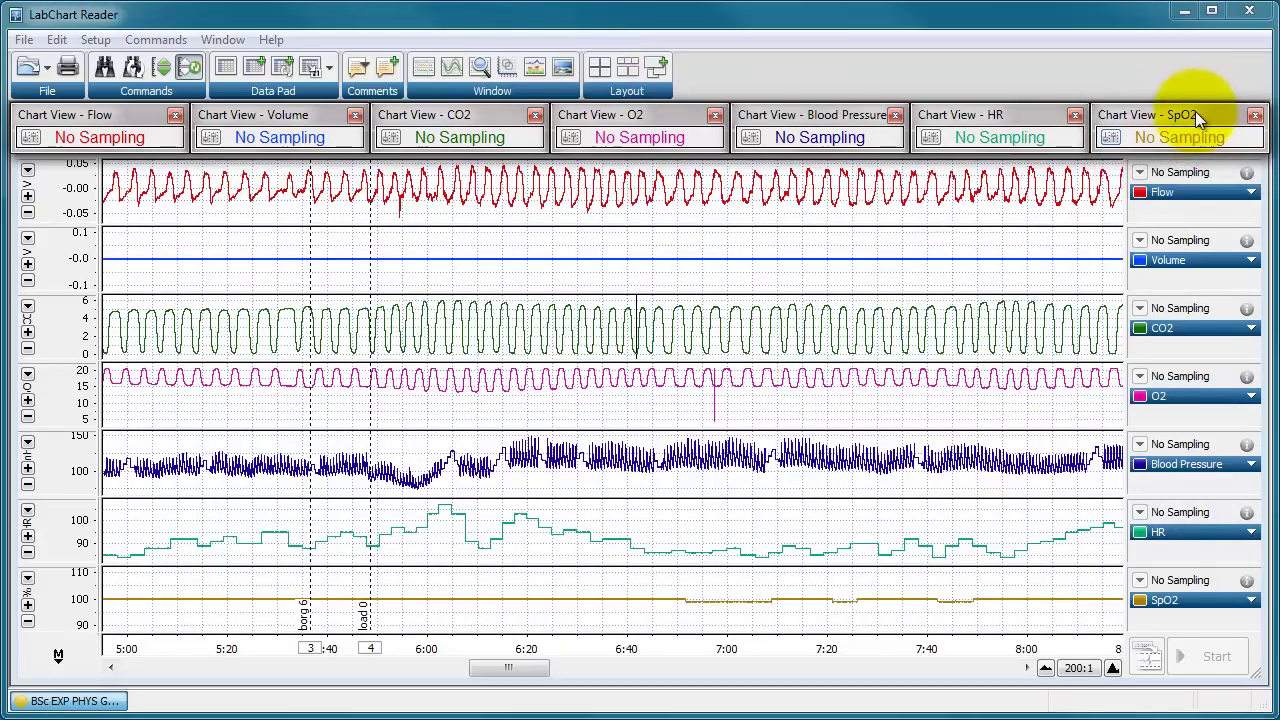
{"action": "left_click", "coordinate": [636, 68]}
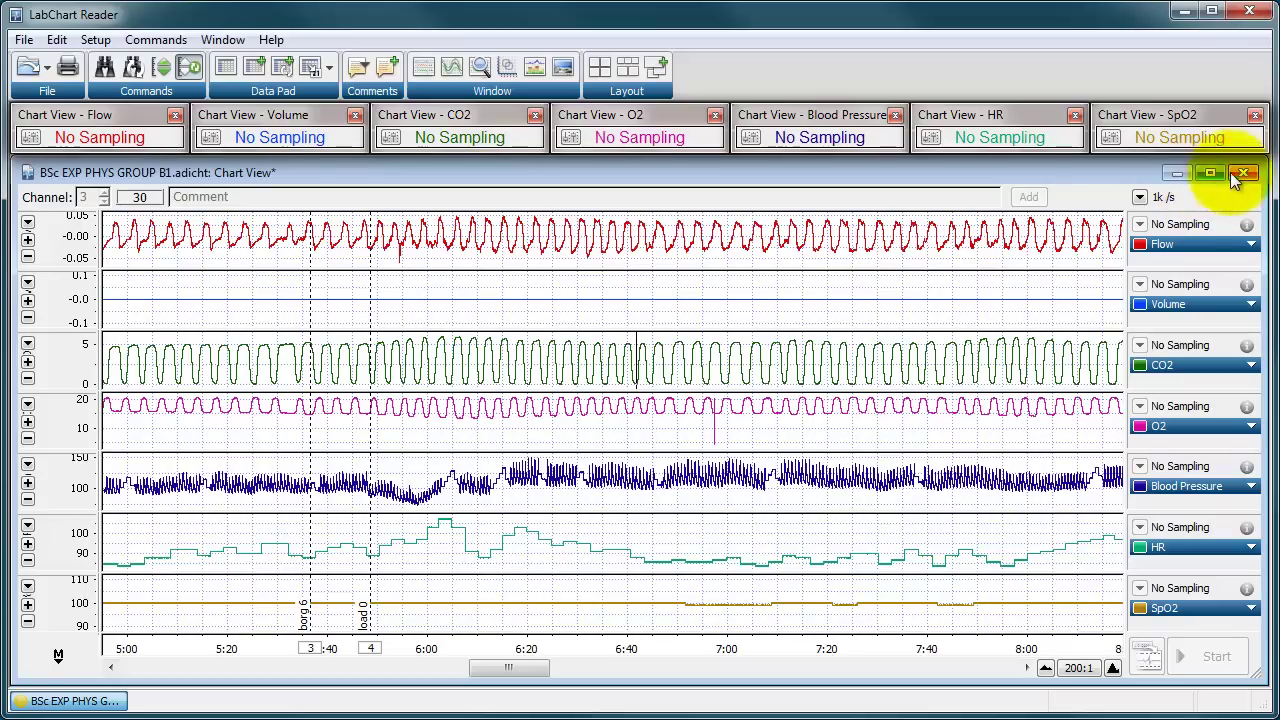
{"action": "left_click", "coordinate": [660, 75]}
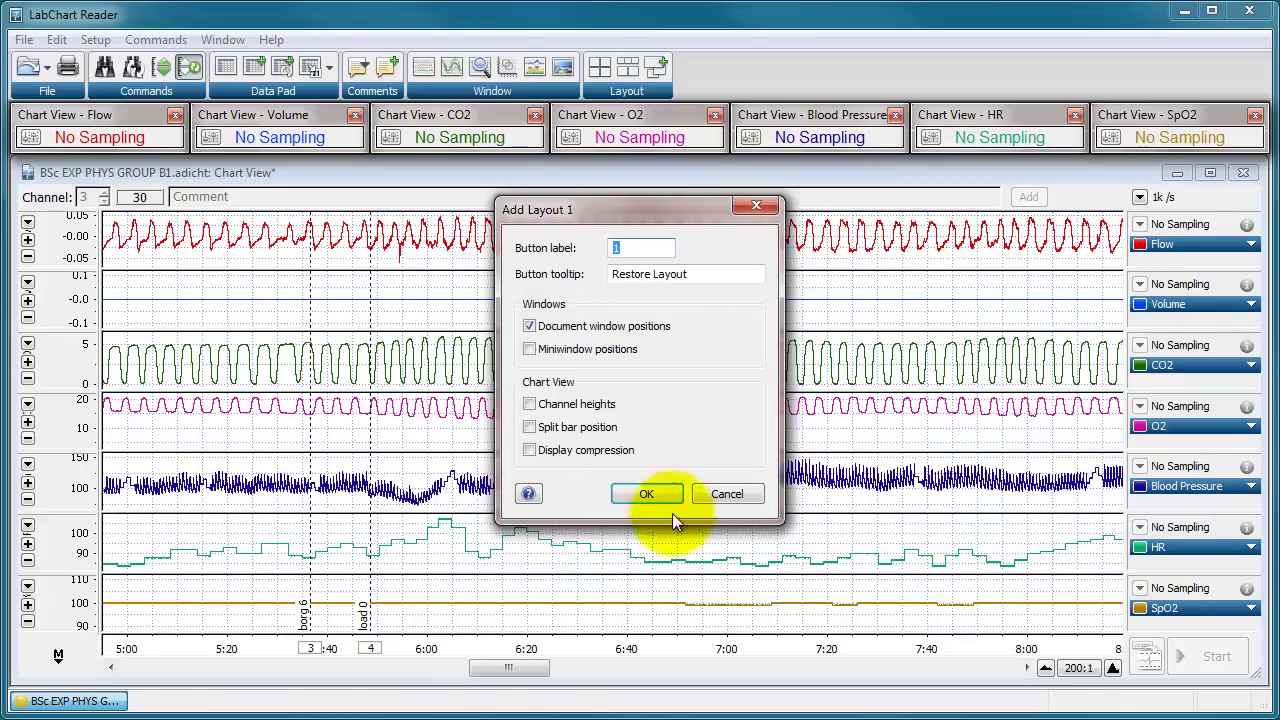
{"action": "left_click", "coordinate": [727, 494]}
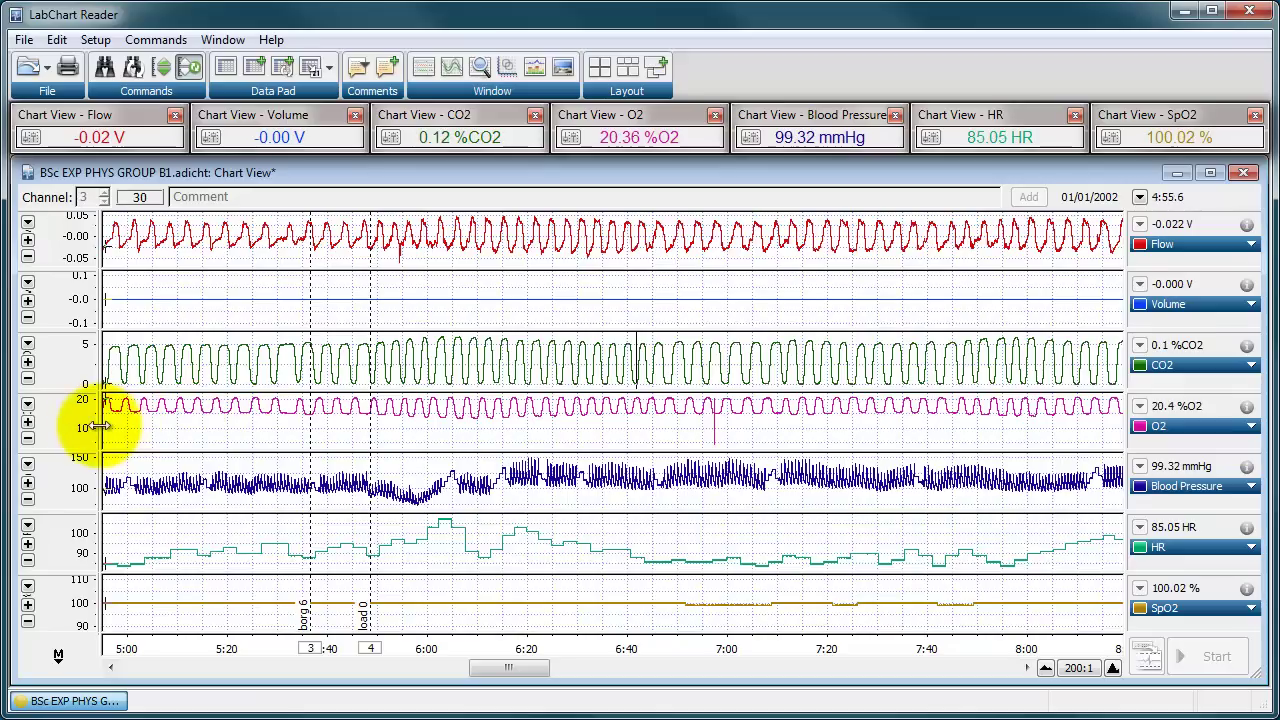
Step: Split Chart View into two panes and compress the left pane to show the whole recording
{"action": "left_click_drag", "start_coordinate": [100, 425], "coordinate": [733, 425]}
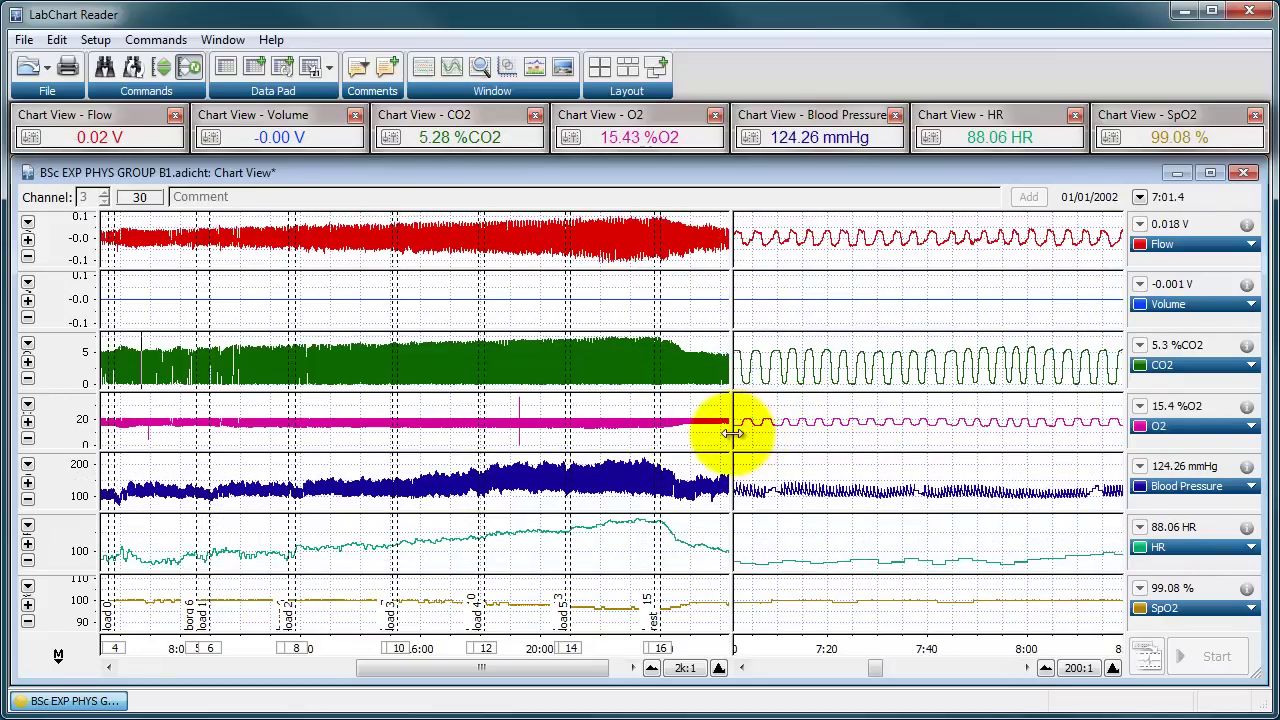
{"action": "left_click_drag", "start_coordinate": [572, 670], "coordinate": [585, 677]}
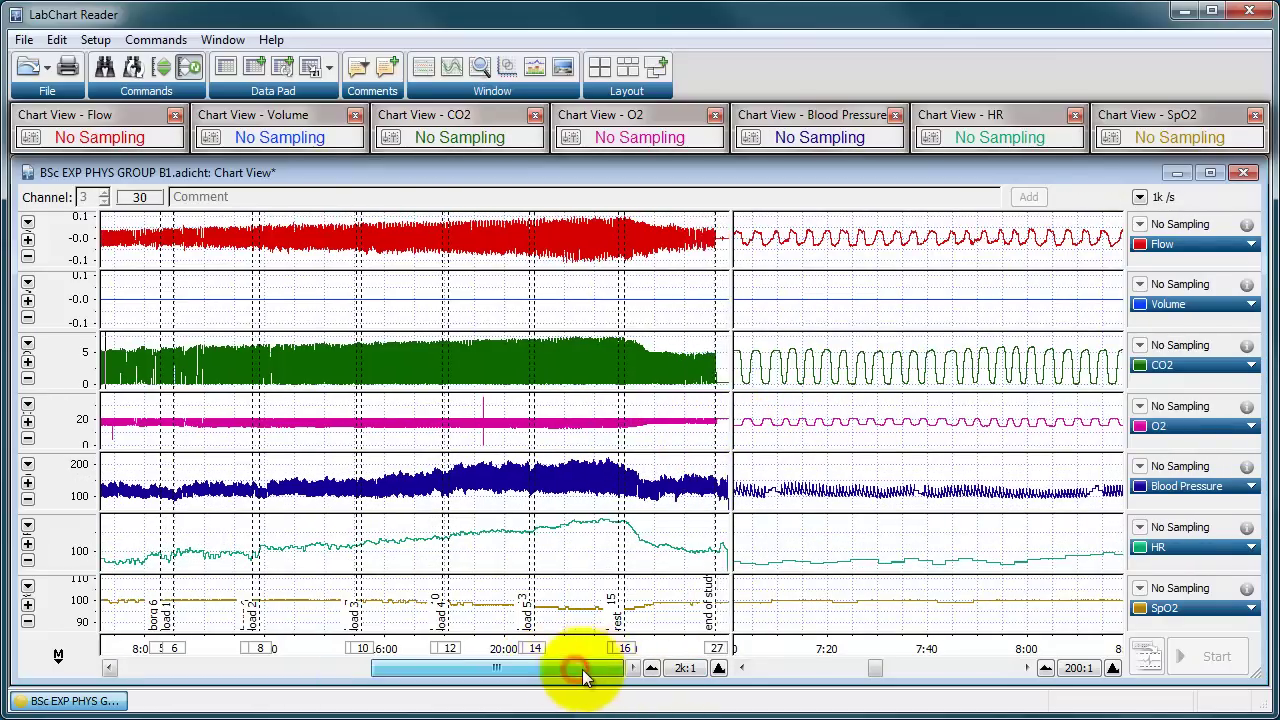
{"action": "left_click_drag", "start_coordinate": [871, 668], "coordinate": [951, 664]}
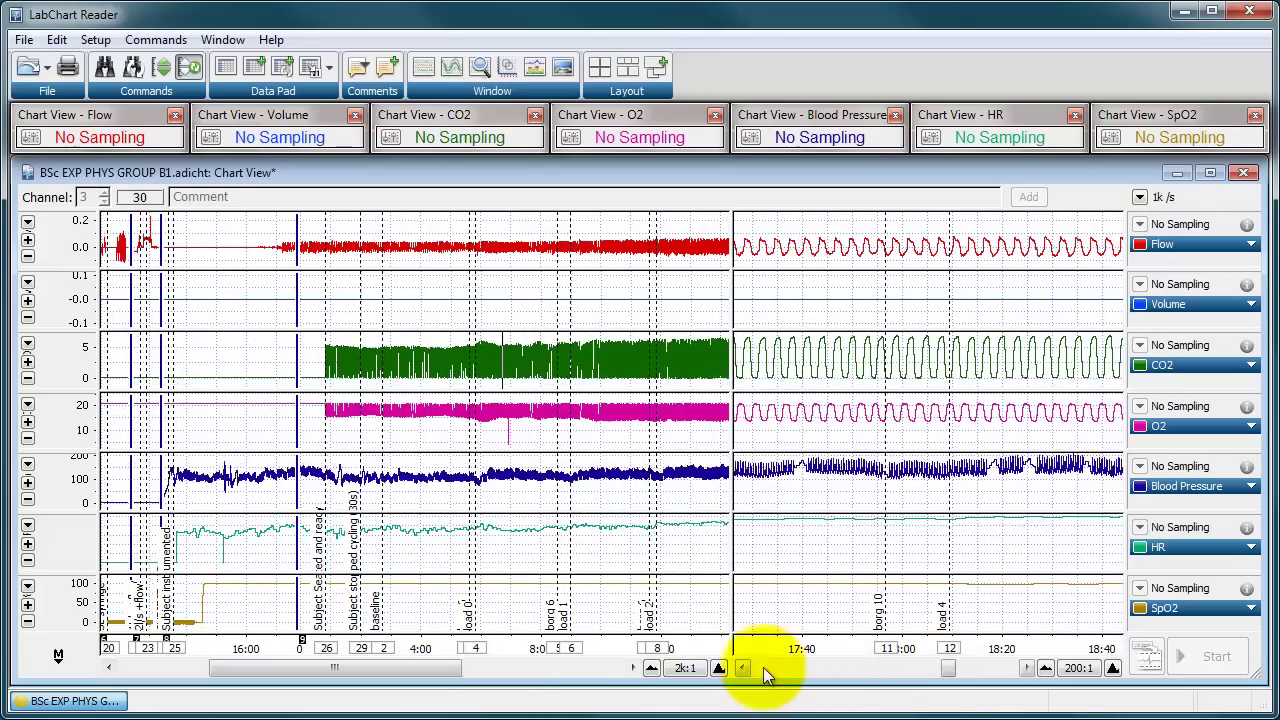
{"action": "left_click", "coordinate": [718, 668]}
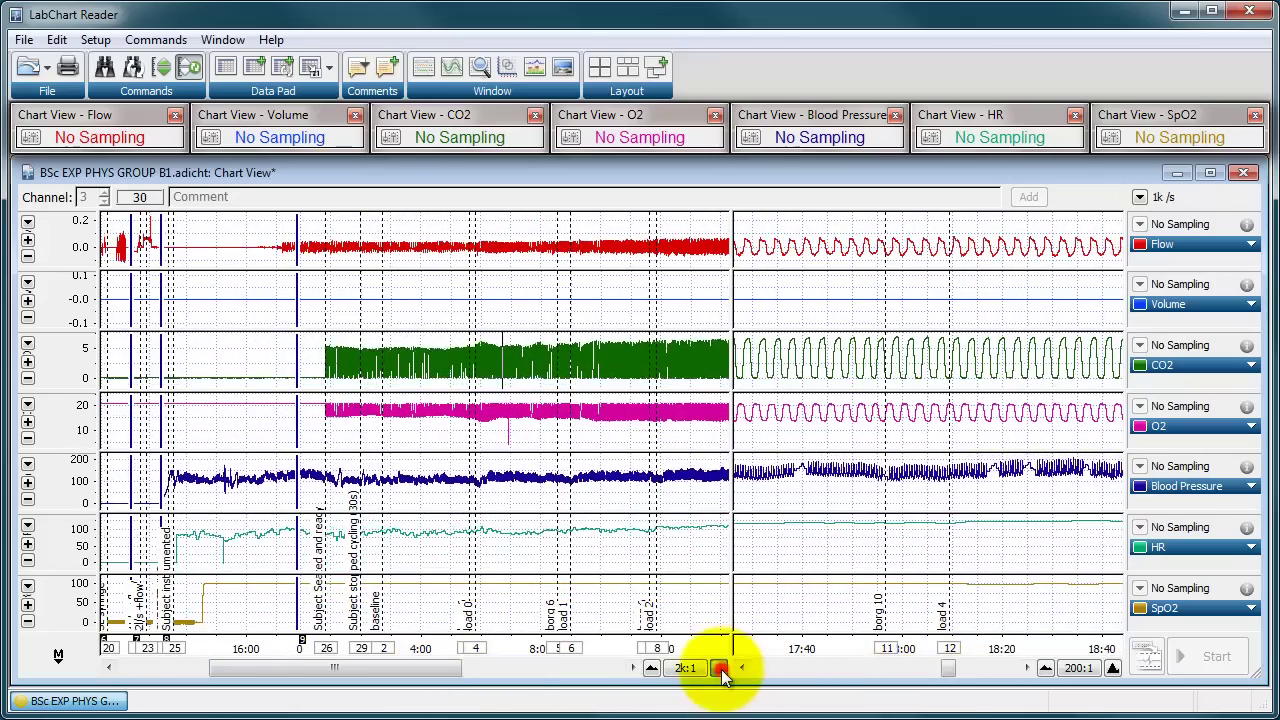
{"action": "left_click", "coordinate": [1045, 668]}
{"action": "left_click", "coordinate": [1112, 668]}
{"action": "left_click", "coordinate": [1112, 668]}
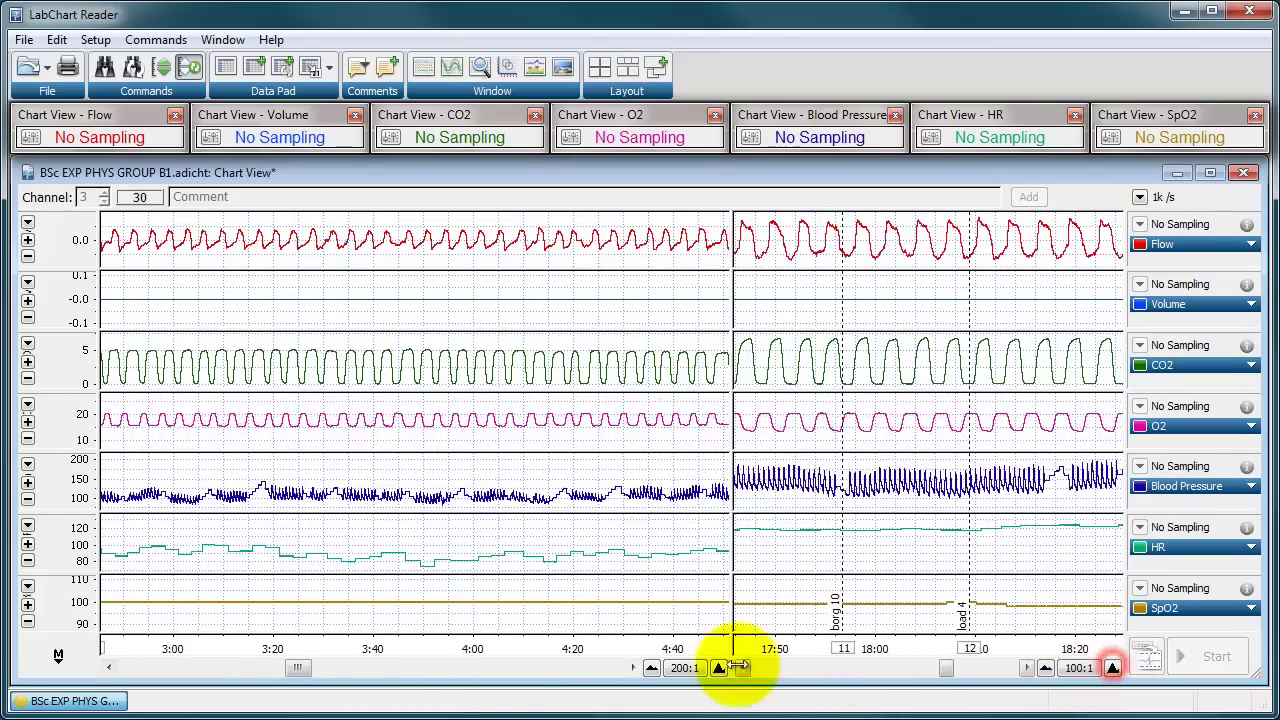
{"action": "left_click", "coordinate": [651, 668]}
{"action": "left_click", "coordinate": [651, 668]}
{"action": "left_click", "coordinate": [651, 668]}
{"action": "left_click", "coordinate": [651, 668]}
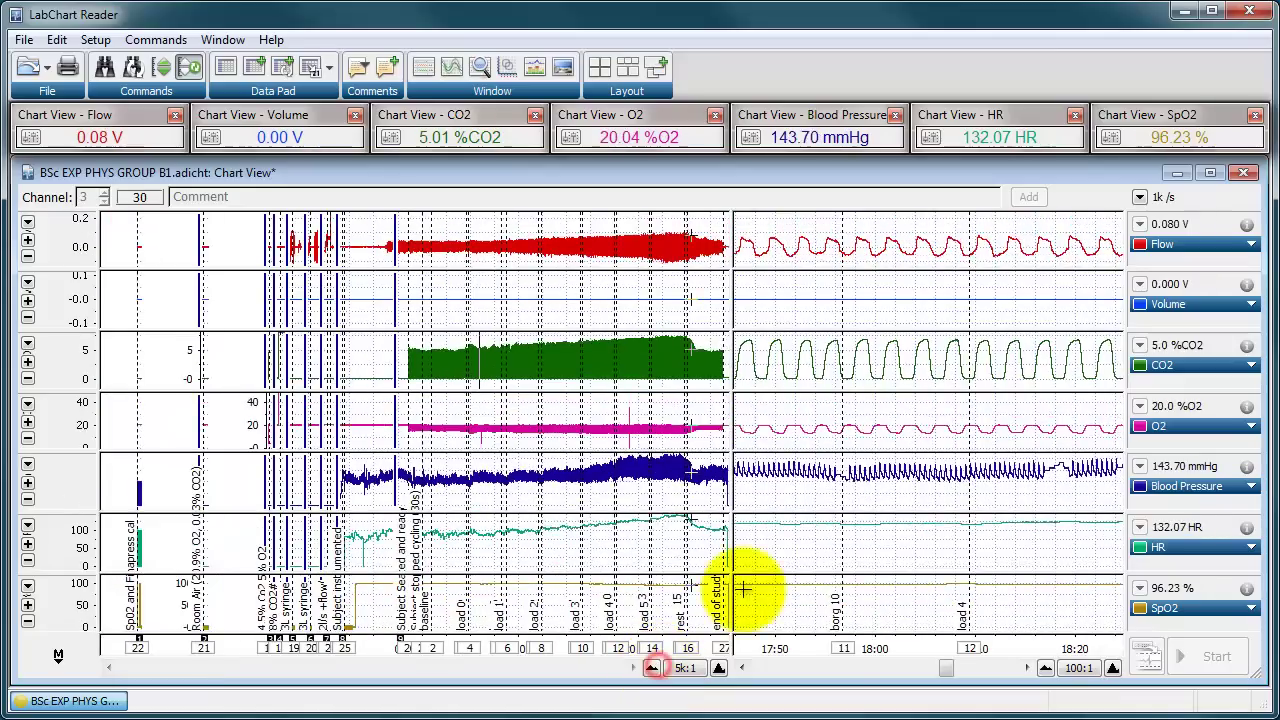
Step: Narrow the left pane, compress the right pane to about 17:30–22:45, and select data near 20:00
{"action": "left_click_drag", "start_coordinate": [733, 565], "coordinate": [491, 560]}
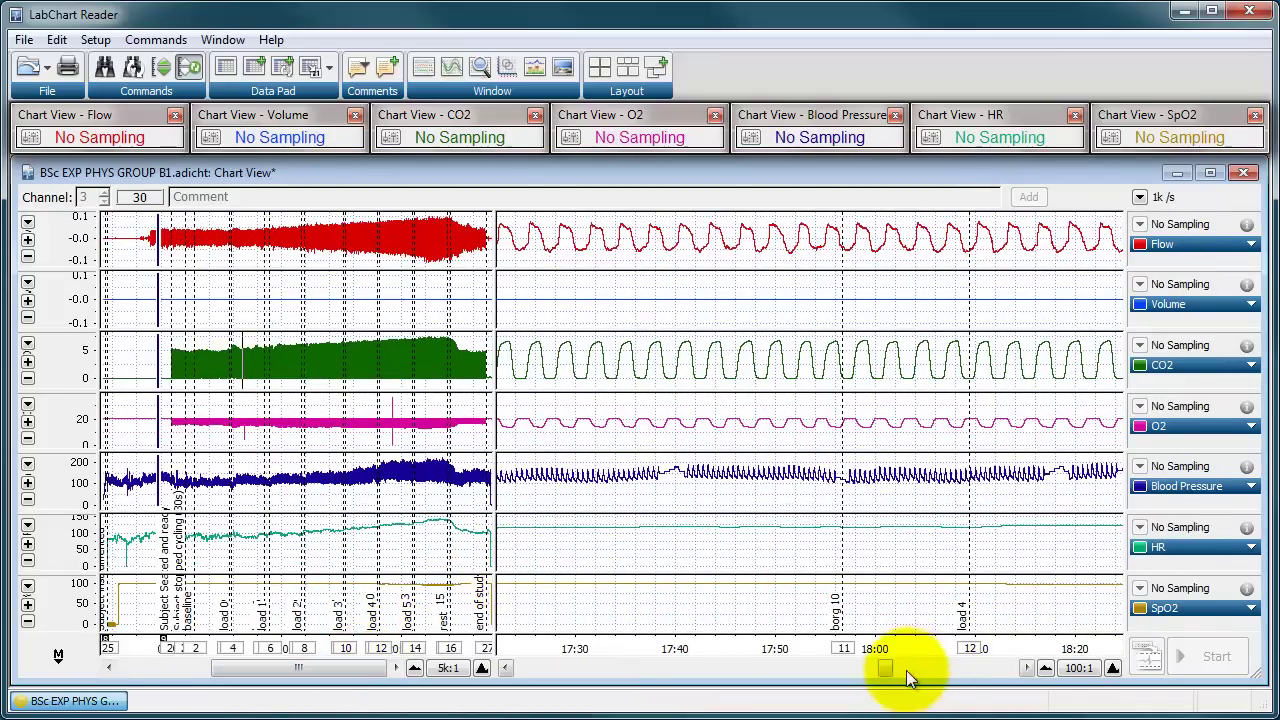
{"action": "left_click", "coordinate": [1042, 668]}
{"action": "mouse_move", "coordinate": [882, 669]}
{"action": "left_mouse_down"}
{"action": "mouse_move", "coordinate": [711, 670]}
{"action": "mouse_move", "coordinate": [909, 666]}
{"action": "mouse_move", "coordinate": [809, 650]}
{"action": "mouse_move", "coordinate": [586, 651]}
{"action": "mouse_move", "coordinate": [688, 650]}
{"action": "left_mouse_up"}
{"action": "left_click", "coordinate": [1045, 668]}
{"action": "left_click_drag", "start_coordinate": [757, 569], "coordinate": [829, 566]}
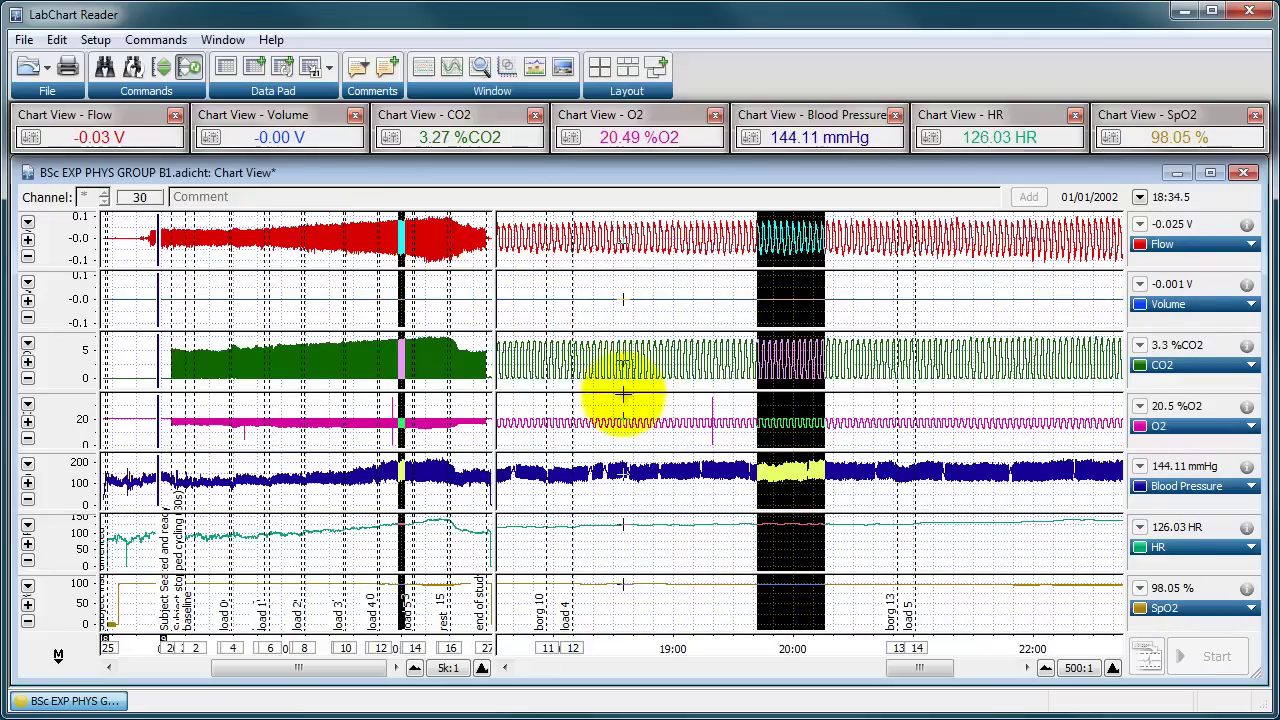
Step: Hide every channel except CO2 and collapse the split back to one full-width pane
{"action": "left_click_drag", "start_coordinate": [624, 393], "coordinate": [617, 600]}
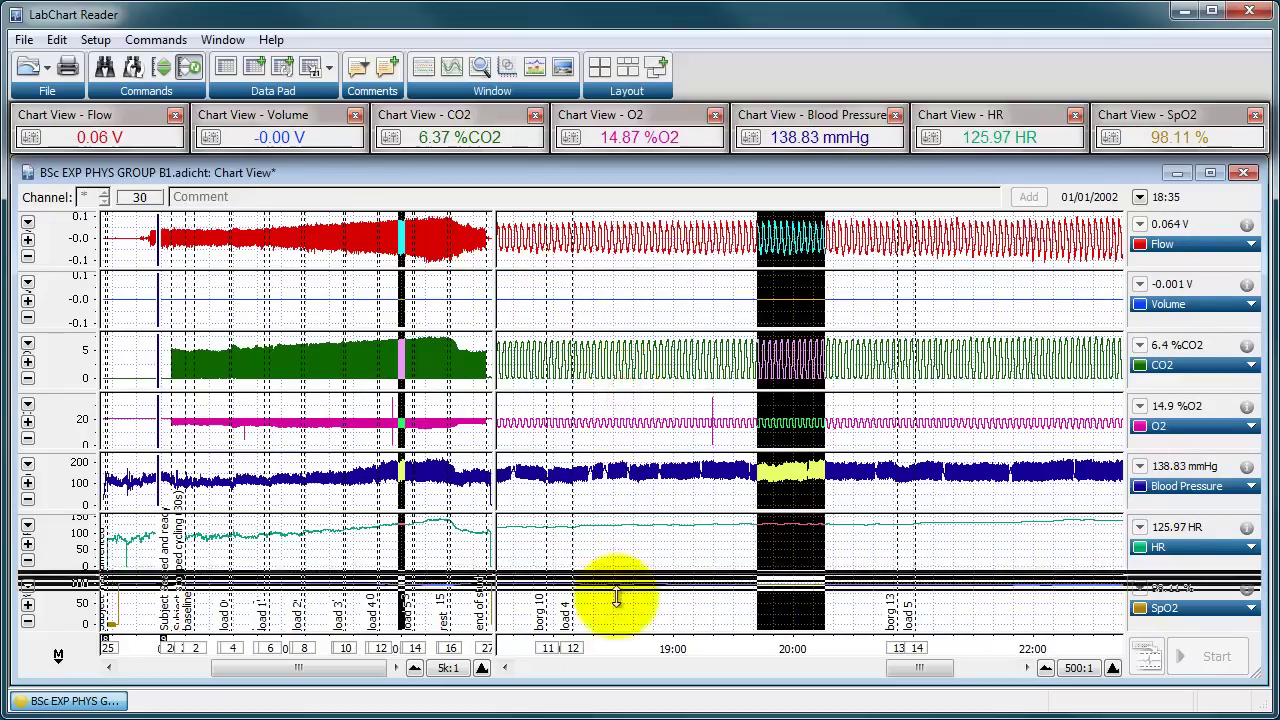
{"action": "left_click_drag", "start_coordinate": [635, 330], "coordinate": [634, 214]}
{"action": "left_click_drag", "start_coordinate": [490, 533], "coordinate": [80, 523]}
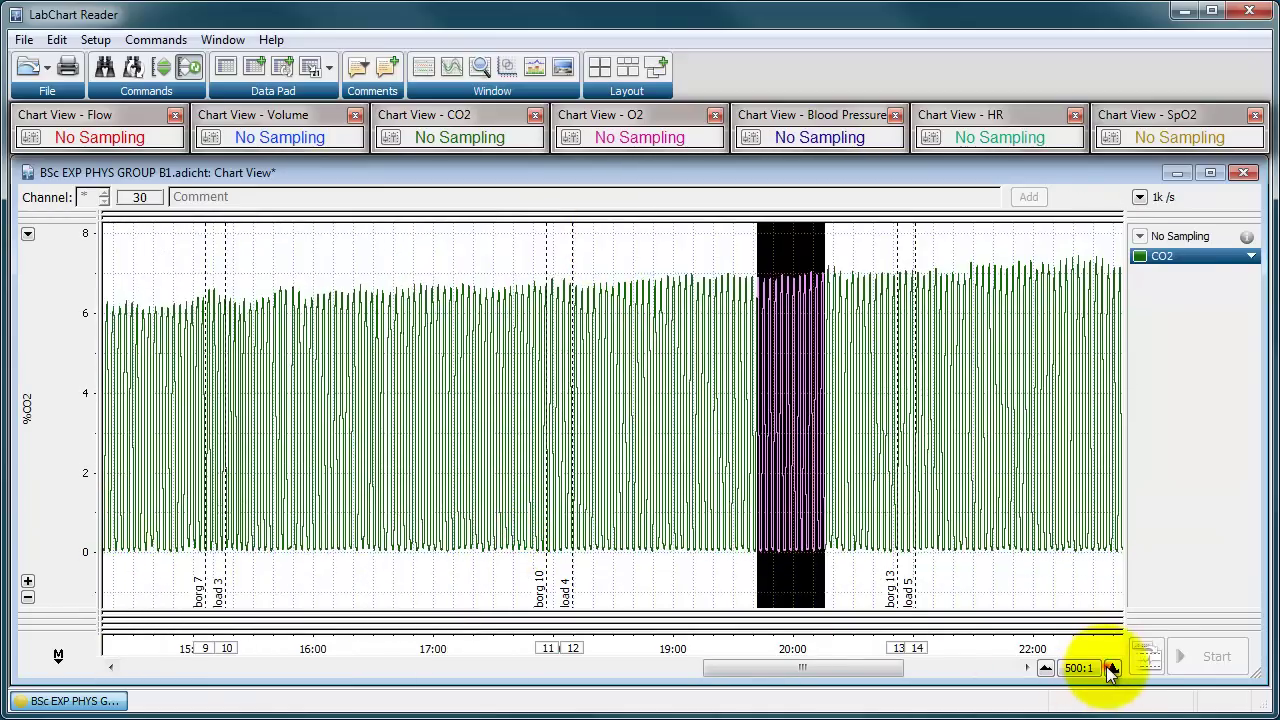
Step: Adjust the CO2 time compression, settling at 50:1 for about fifteen breaths, 18:05–18:55
{"action": "left_click", "coordinate": [1113, 668]}
{"action": "left_click", "coordinate": [1113, 668]}
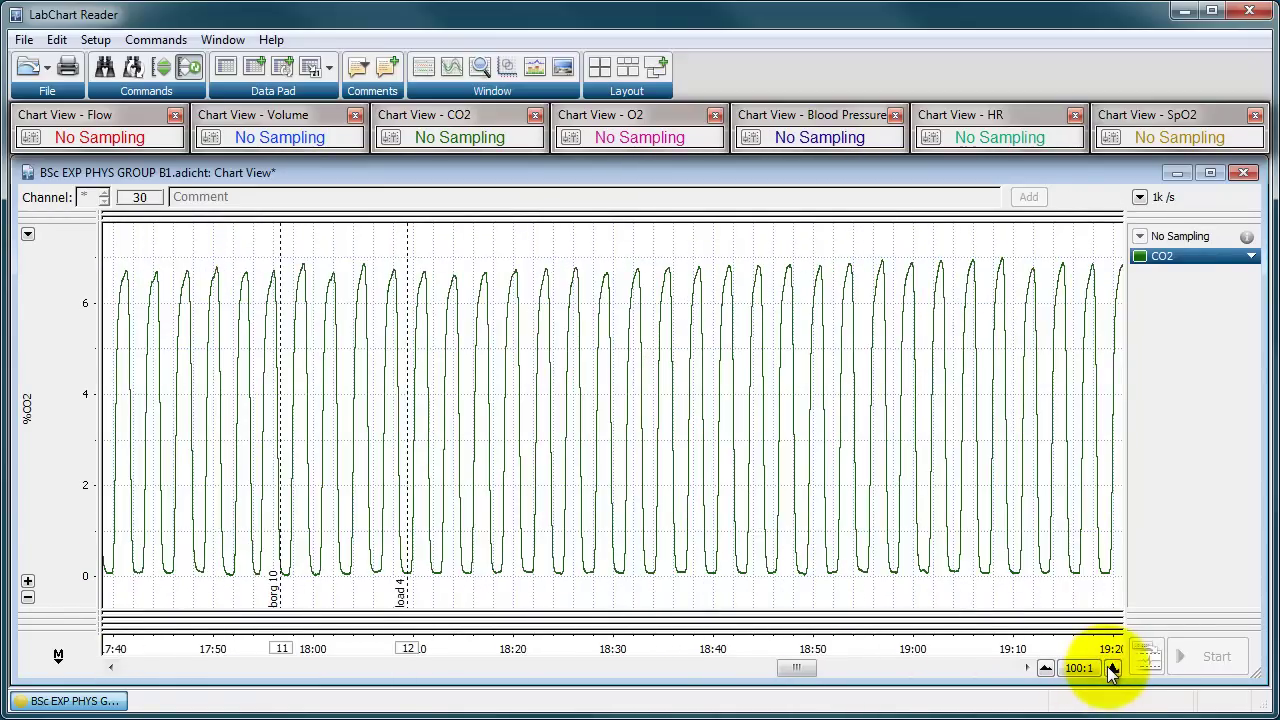
{"action": "left_click", "coordinate": [1113, 668]}
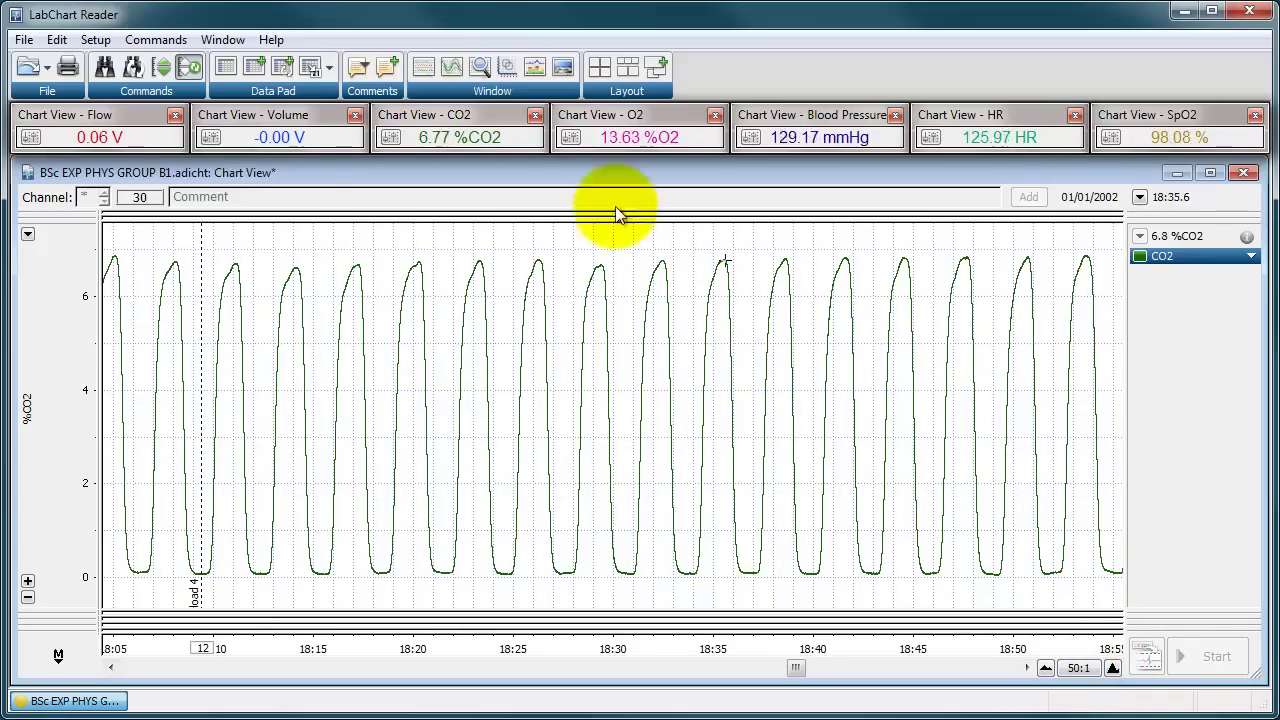
{"action": "left_click", "coordinate": [1113, 668]}
{"action": "left_click", "coordinate": [1113, 668]}
{"action": "left_click", "coordinate": [1045, 668]}
{"action": "left_click", "coordinate": [1045, 668]}
{"action": "left_click", "coordinate": [1045, 668]}
{"action": "left_click", "coordinate": [1045, 668]}
{"action": "left_click", "coordinate": [1045, 668]}
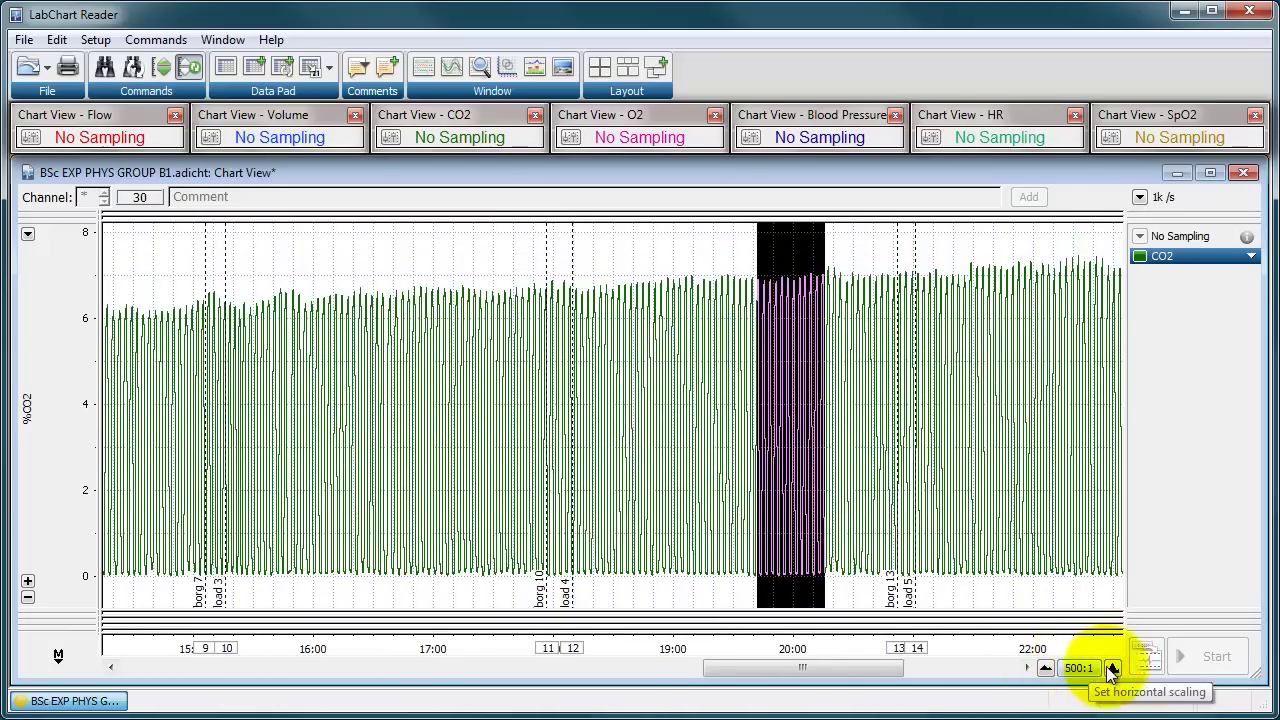
{"action": "left_click", "coordinate": [1108, 667]}
{"action": "left_click", "coordinate": [1108, 667]}
{"action": "left_click", "coordinate": [1108, 667]}
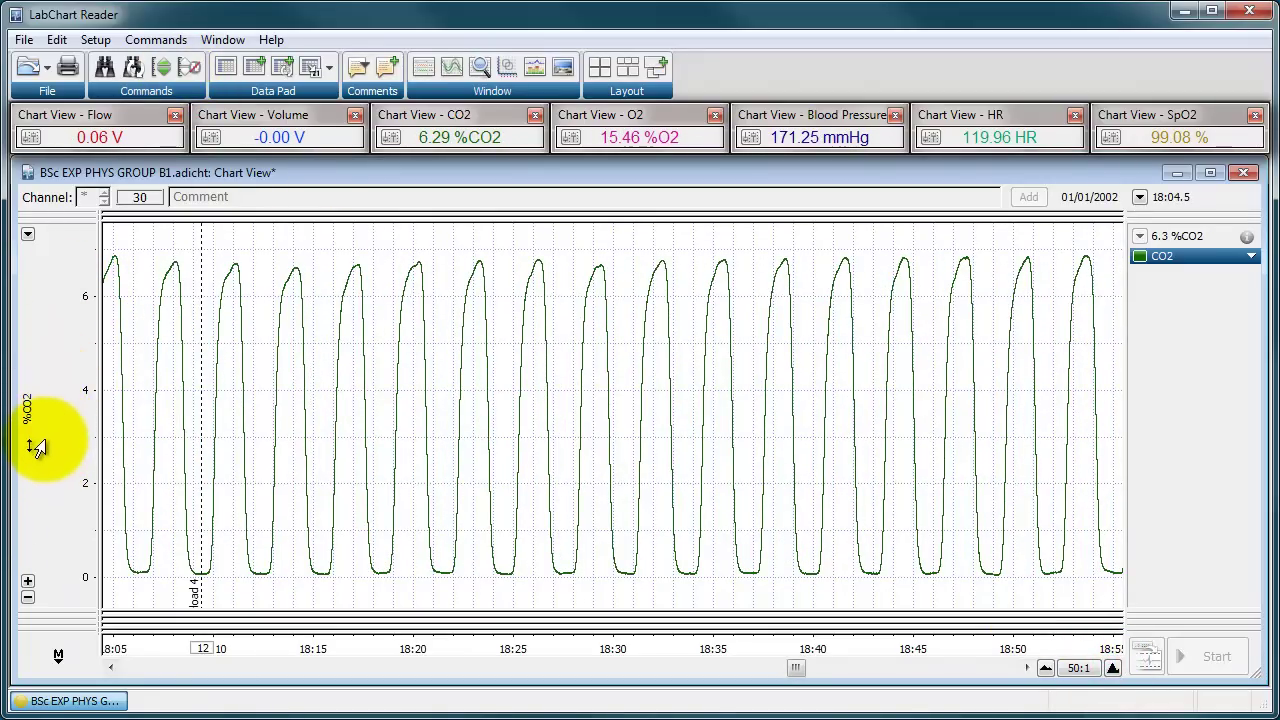
Step: Shift and widen the %CO2 amplitude axis to about 0–18
{"action": "left_click_drag", "start_coordinate": [47, 340], "coordinate": [45, 468]}
{"action": "double_click", "coordinate": [57, 295]}
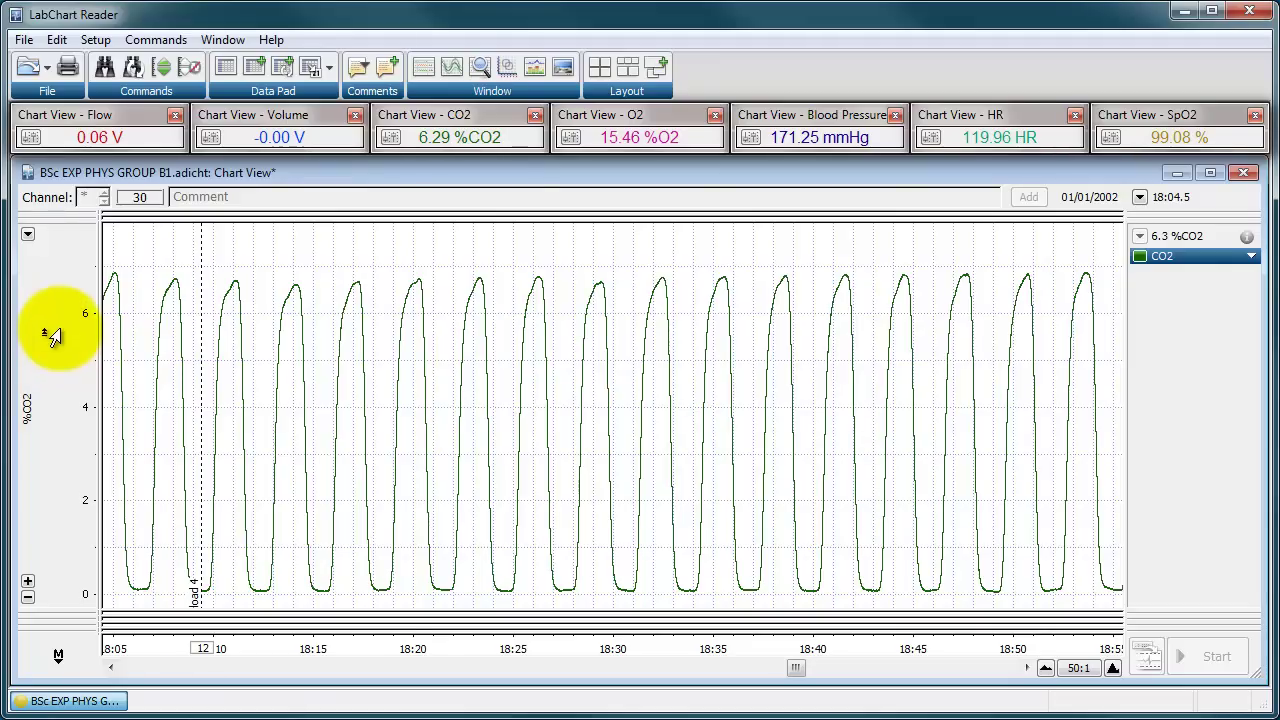
{"action": "left_click_drag", "start_coordinate": [55, 335], "coordinate": [43, 541]}
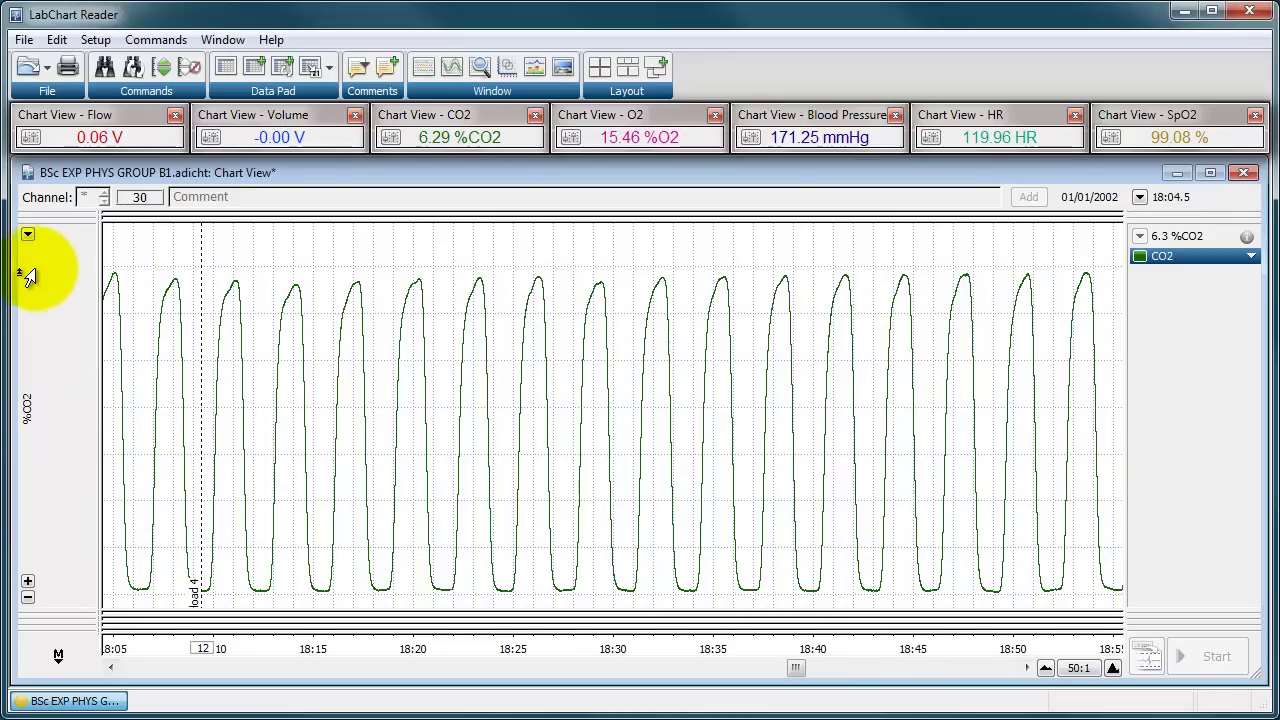
{"action": "left_click_drag", "start_coordinate": [38, 205], "coordinate": [59, 482]}
{"action": "mouse_move", "coordinate": [57, 386]}
{"action": "left_mouse_down"}
{"action": "mouse_move", "coordinate": [63, 537]}
{"action": "mouse_move", "coordinate": [52, 552]}
{"action": "mouse_move", "coordinate": [45, 441]}
{"action": "mouse_move", "coordinate": [57, 404]}
{"action": "left_mouse_up"}
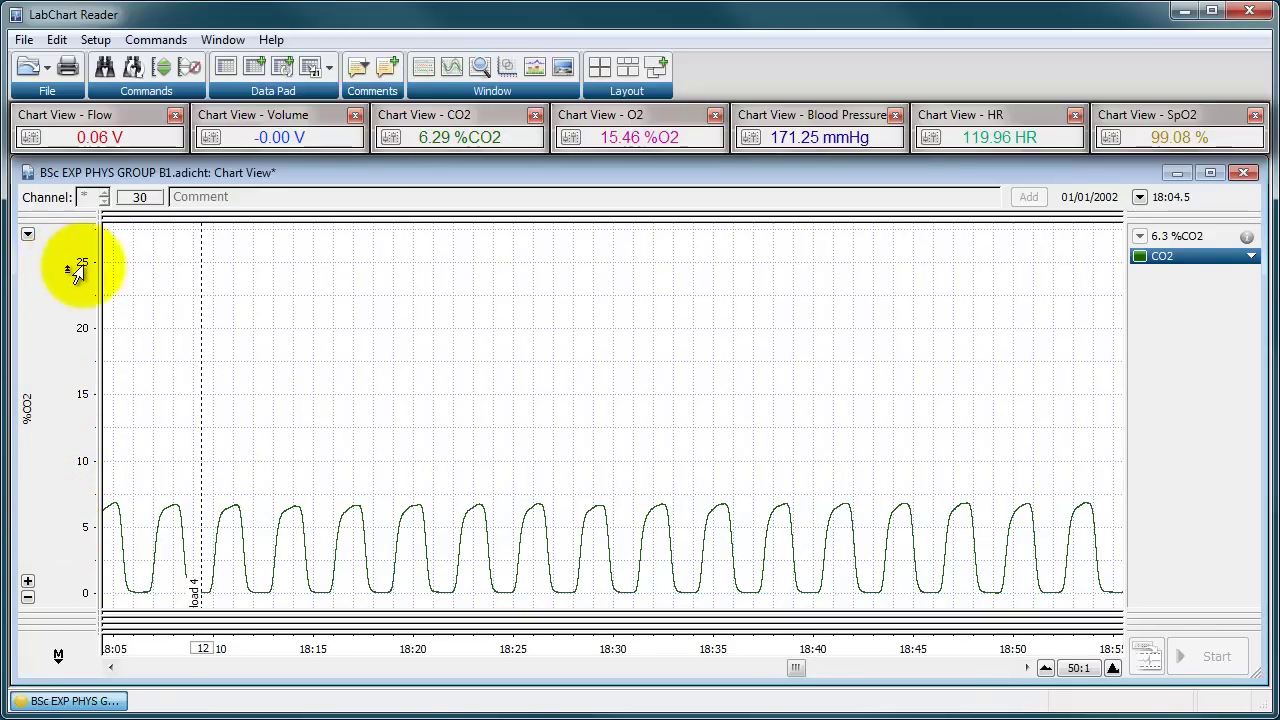
Step: Narrow the %CO2 axis from about 4–8 to 5.5–8, roughly 6–7 %CO2, so breath peaks fill the chart
{"action": "left_click_drag", "start_coordinate": [47, 535], "coordinate": [42, 342]}
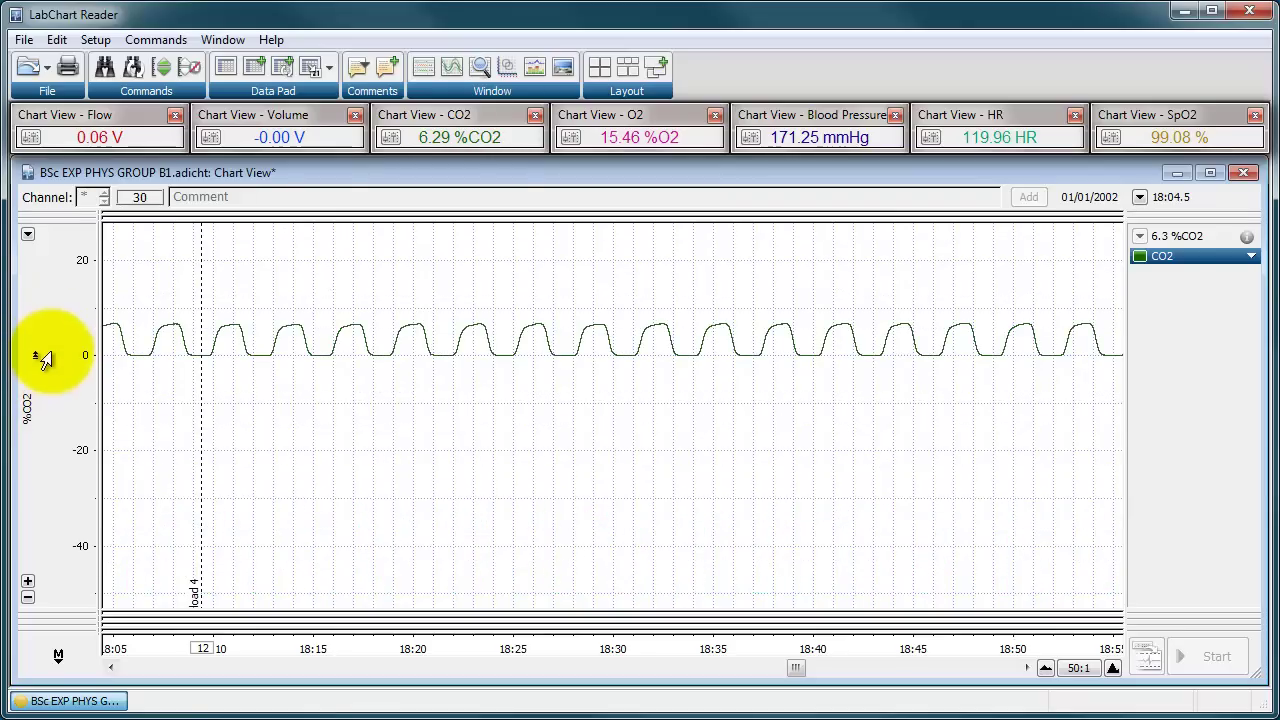
{"action": "left_click_drag", "start_coordinate": [46, 460], "coordinate": [45, 545]}
{"action": "left_click_drag", "start_coordinate": [40, 466], "coordinate": [35, 614]}
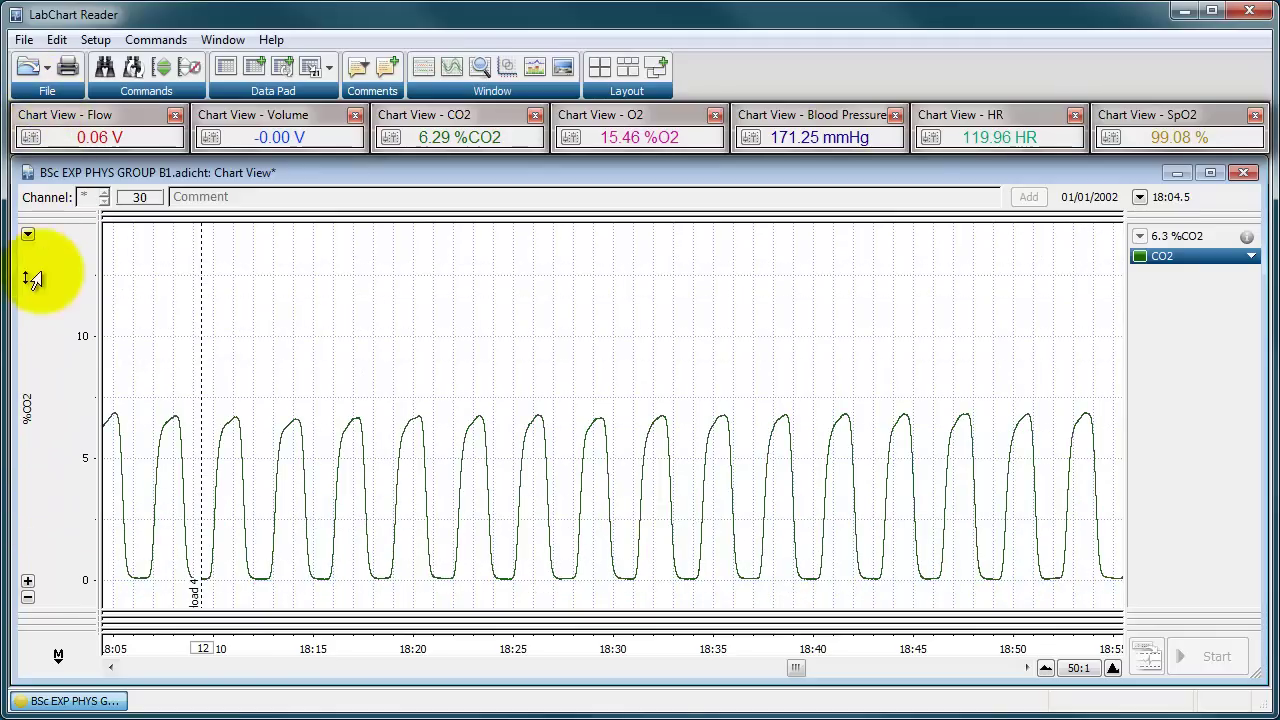
{"action": "left_click_drag", "start_coordinate": [46, 333], "coordinate": [60, 270]}
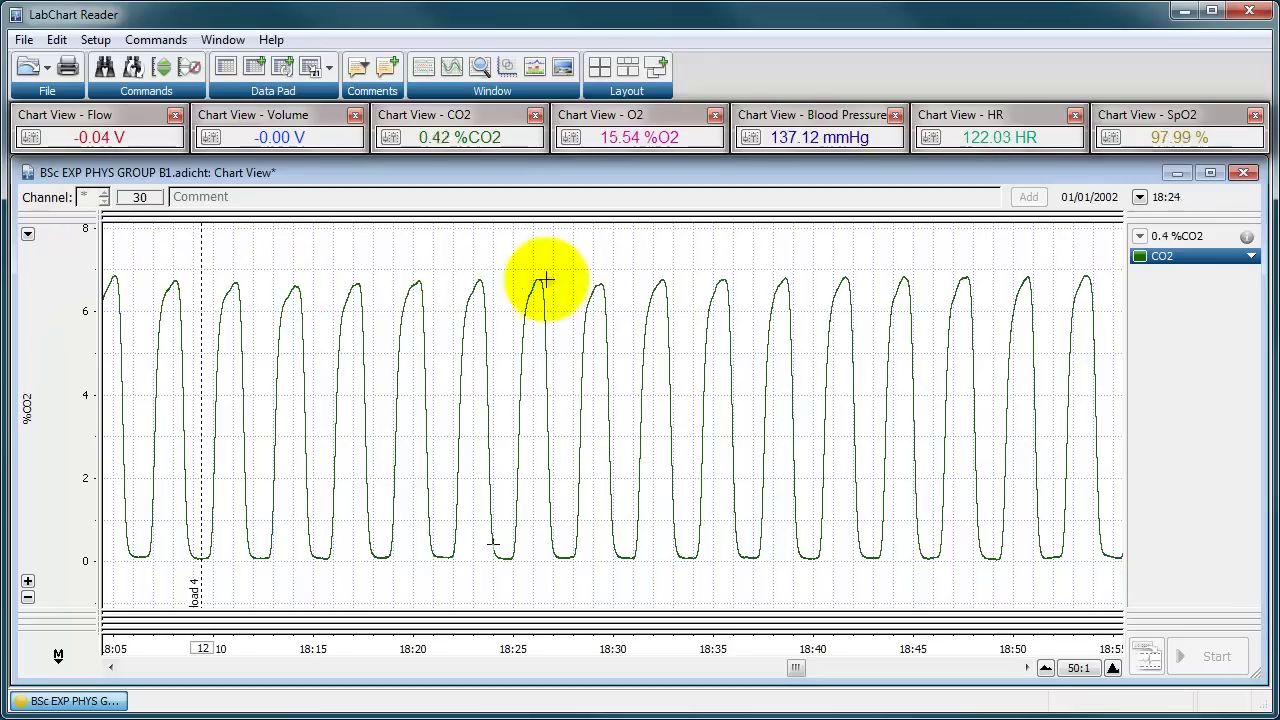
{"action": "left_click_drag", "start_coordinate": [47, 410], "coordinate": [51, 617]}
{"action": "left_click_drag", "start_coordinate": [48, 515], "coordinate": [63, 271]}
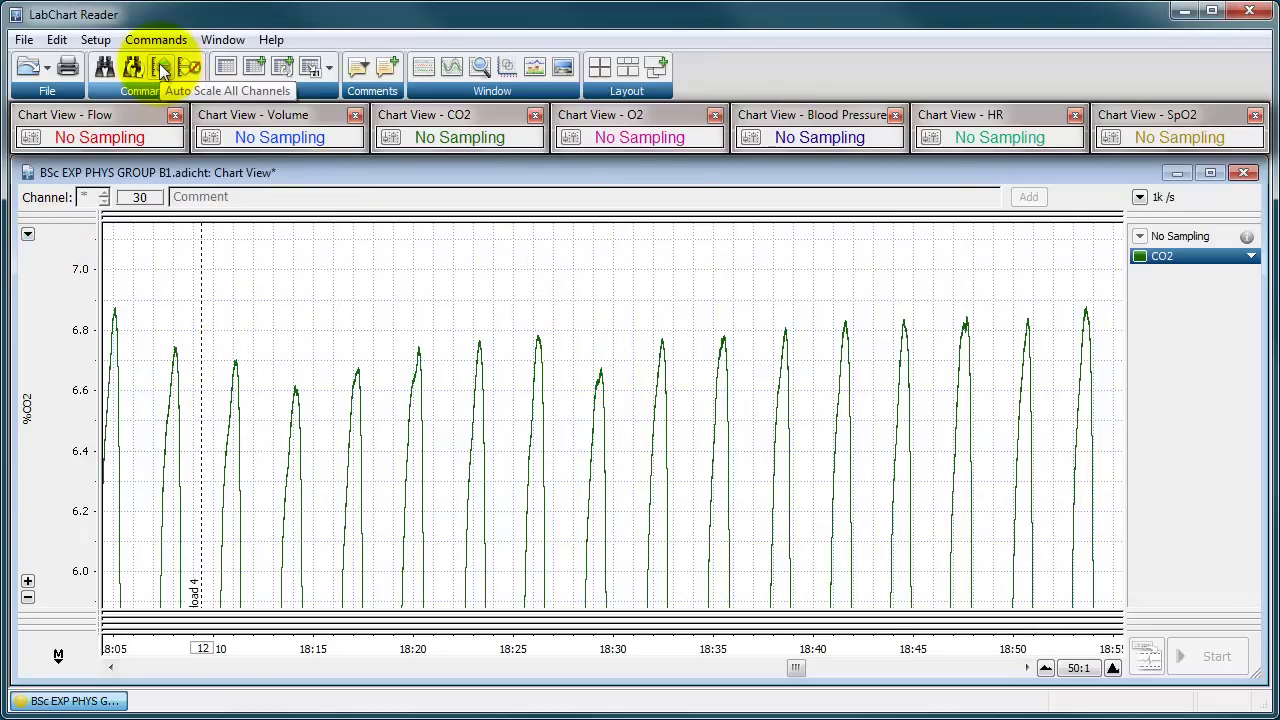
Step: Auto Scale the CO2 channel and restore all seven channels at equal heights
{"action": "left_click", "coordinate": [27, 238]}
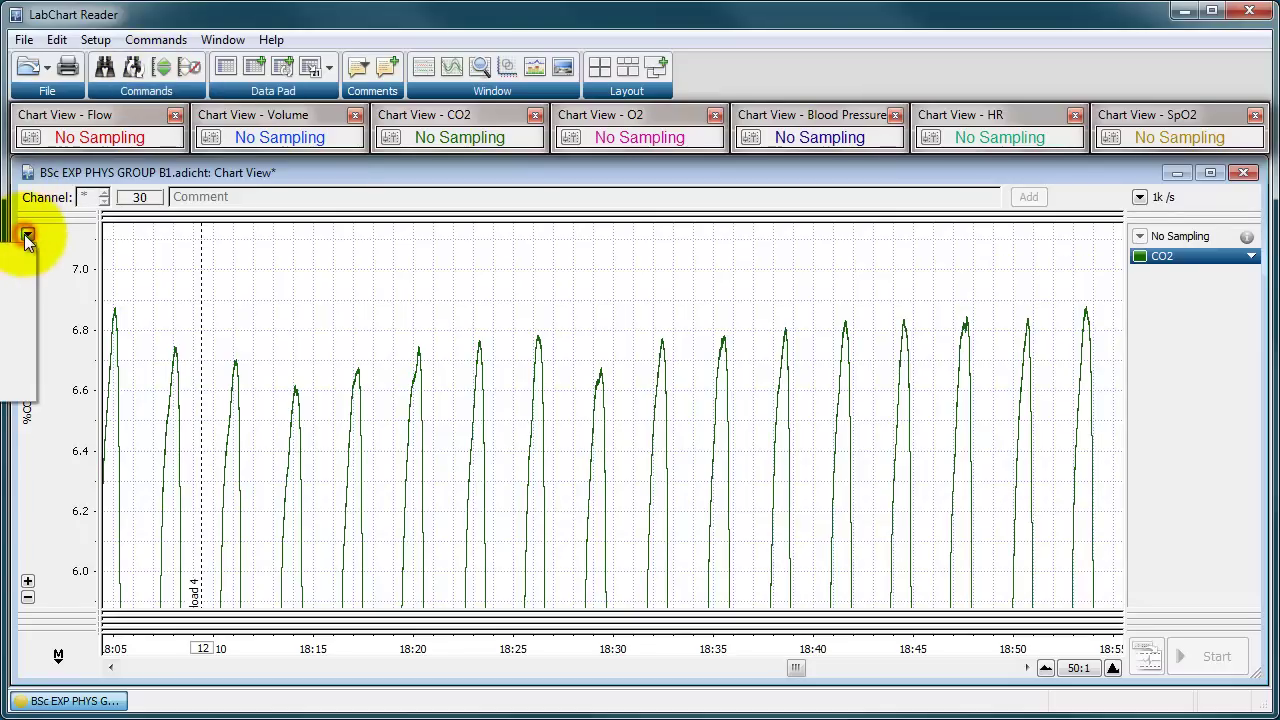
{"action": "left_click", "coordinate": [20, 258]}
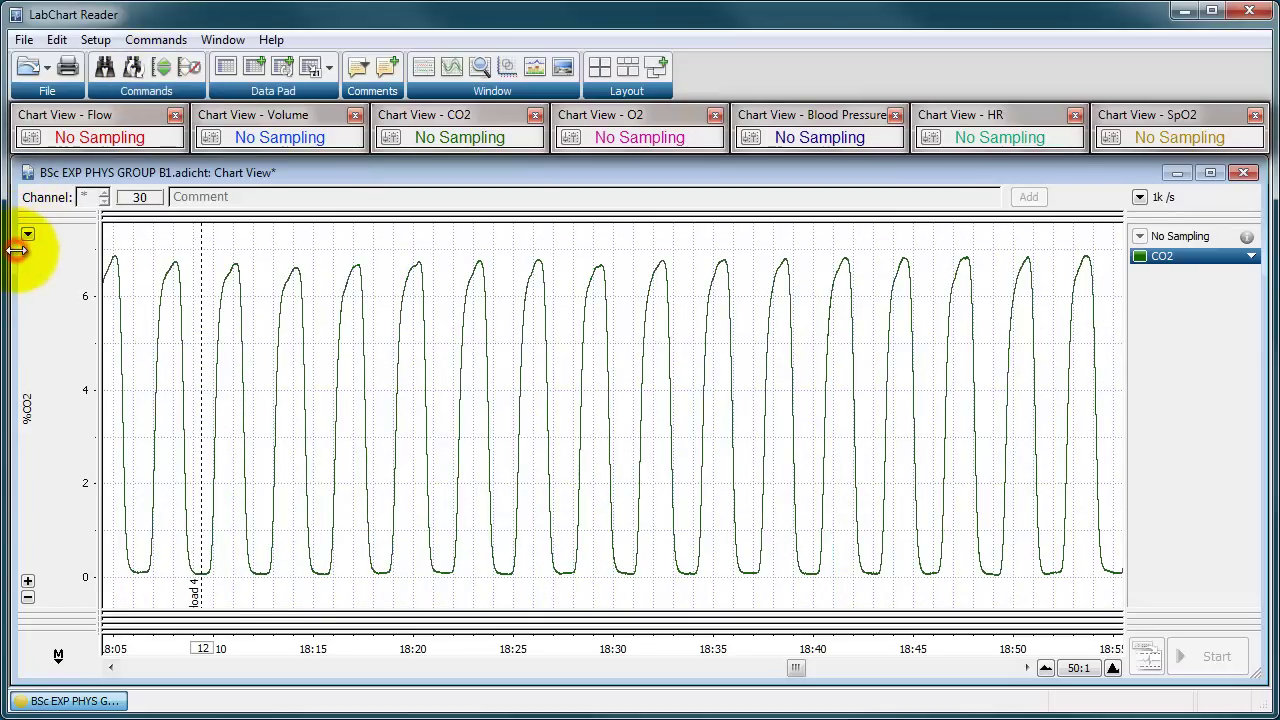
{"action": "double_click", "coordinate": [595, 222]}
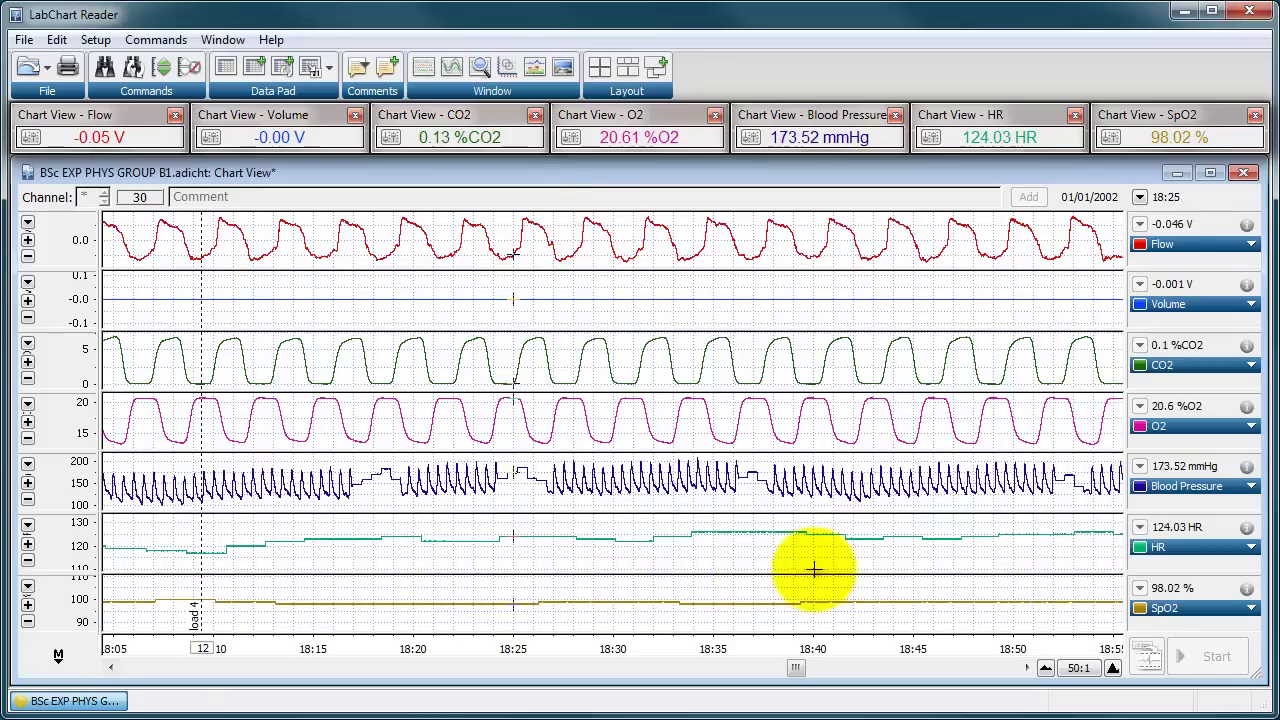
Step: Compress the time scale through 500:1 to 1k:1 to view the whole recording
{"action": "left_click", "coordinate": [1045, 668]}
{"action": "left_click", "coordinate": [1045, 668]}
{"action": "left_click", "coordinate": [1045, 668]}
{"action": "left_click", "coordinate": [1045, 668]}
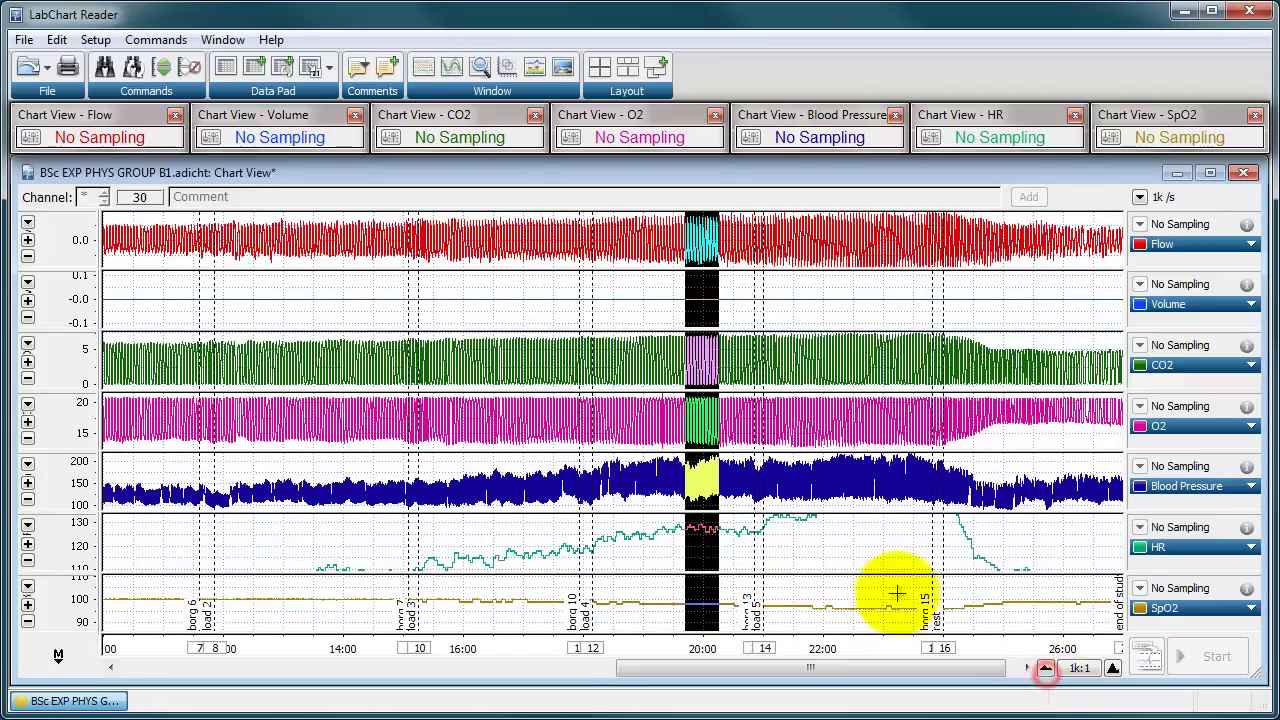
{"action": "left_click", "coordinate": [1045, 668]}
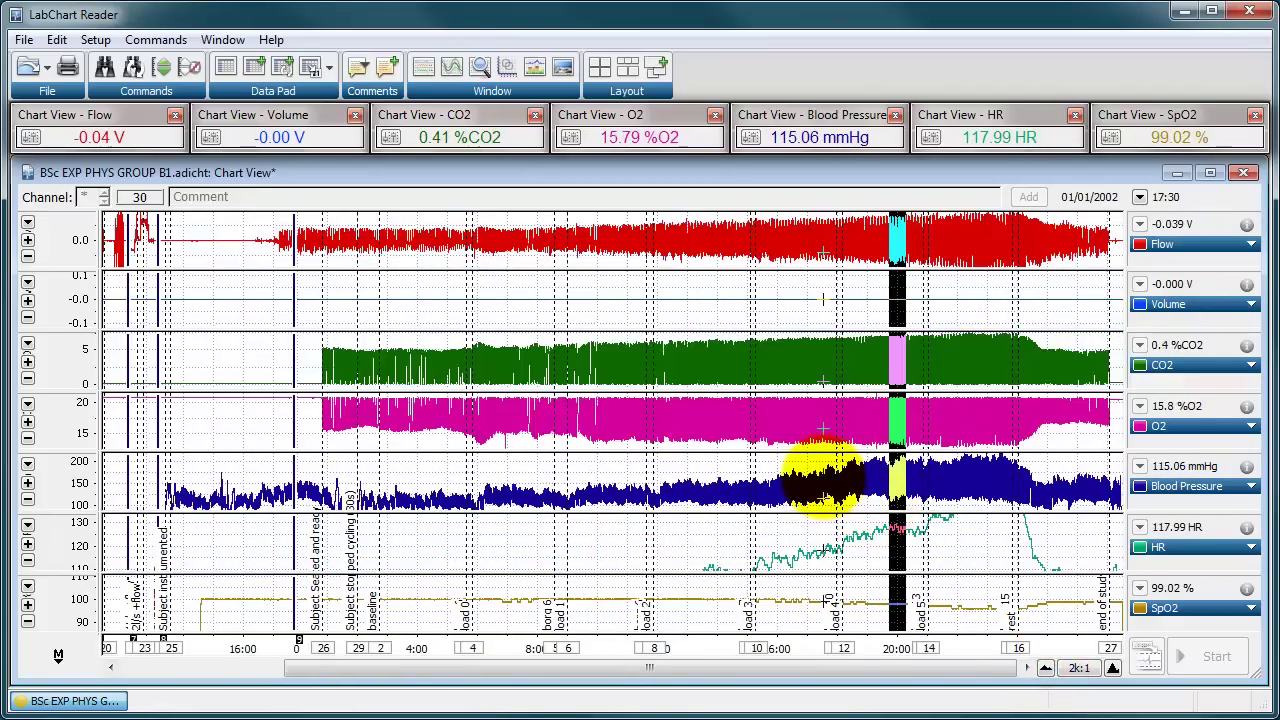